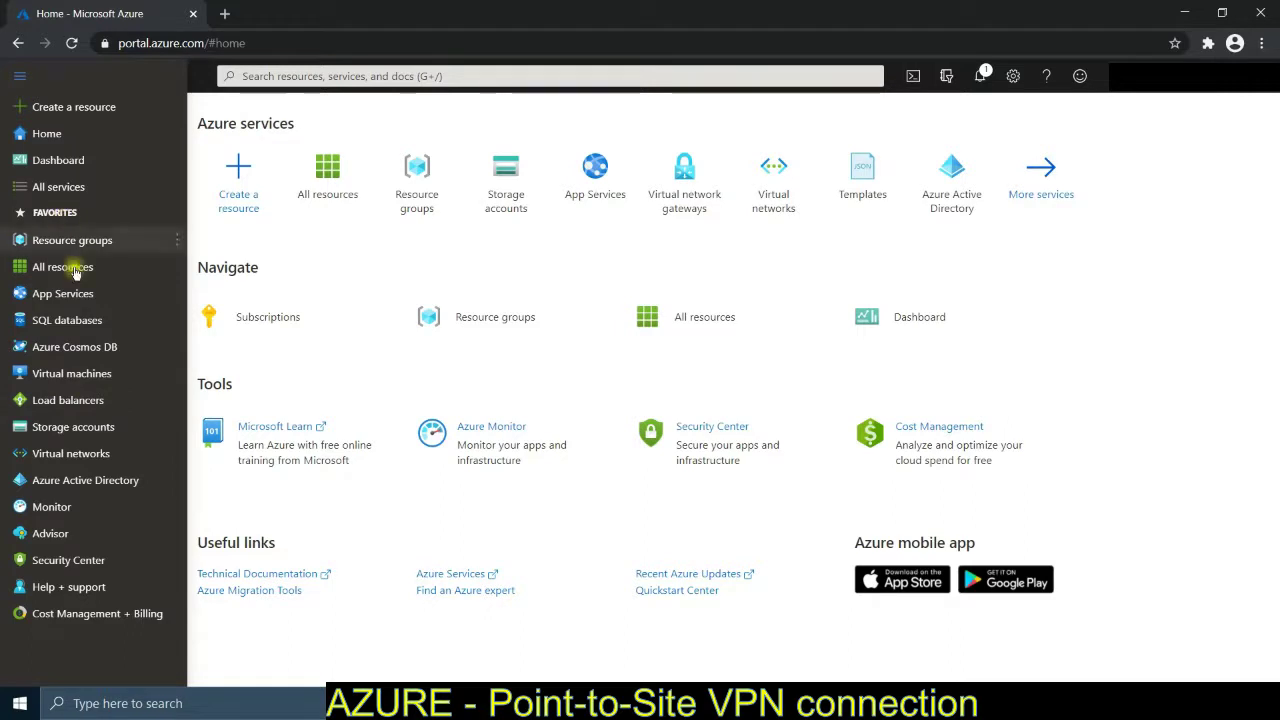
# From the Resource groups list, start a new resource group named Lab1a
pyautogui.hotkey('alt', 'Tab')
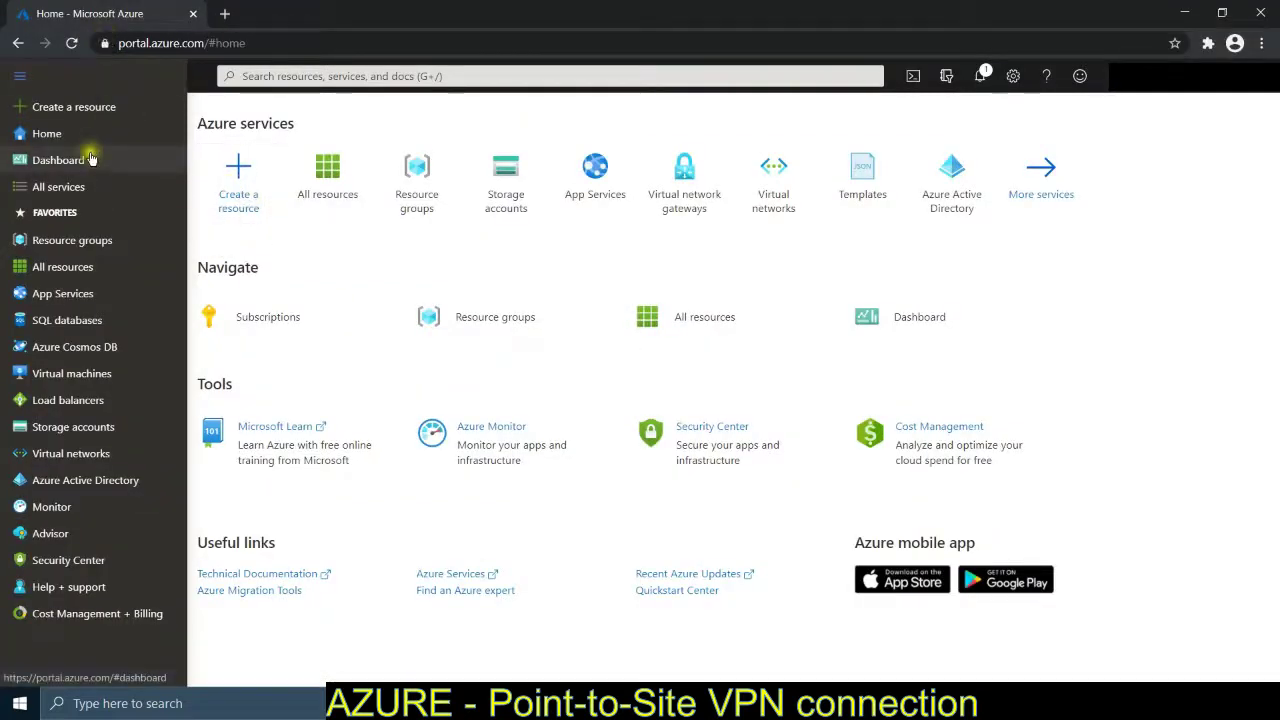
pyautogui.click(316, 270)
pyautogui.click(19, 75)
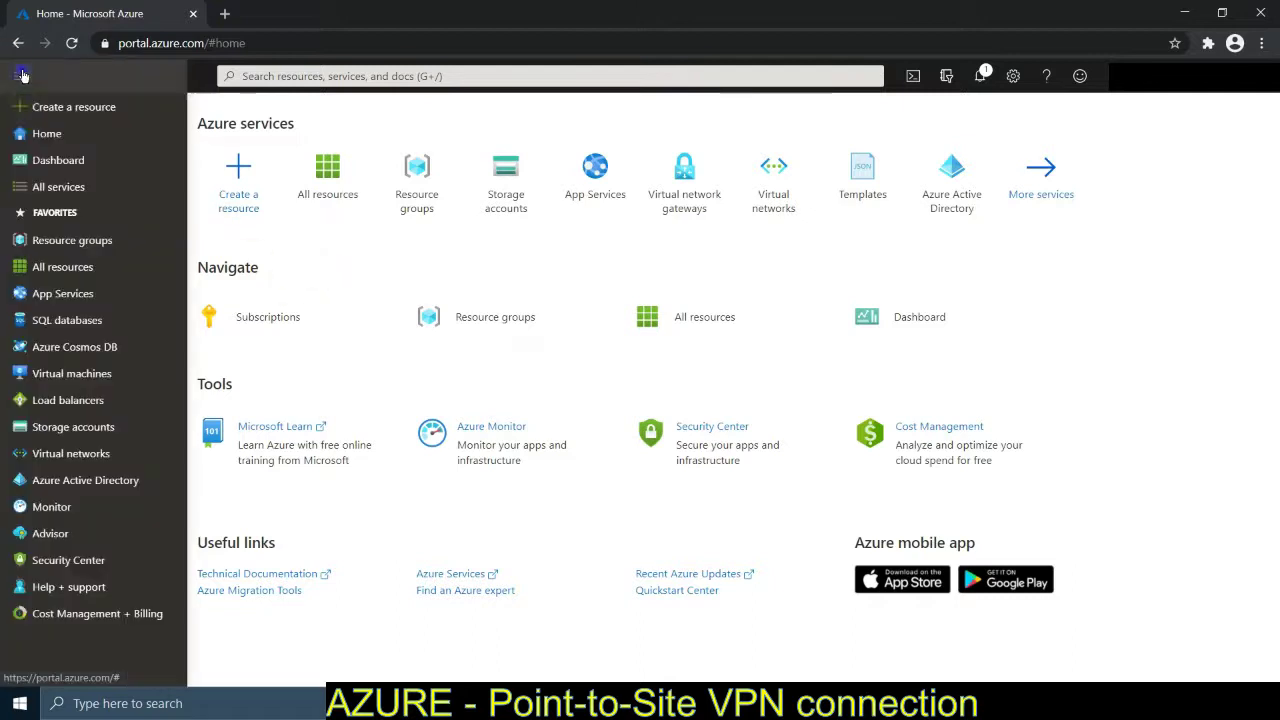
pyautogui.click(73, 240)
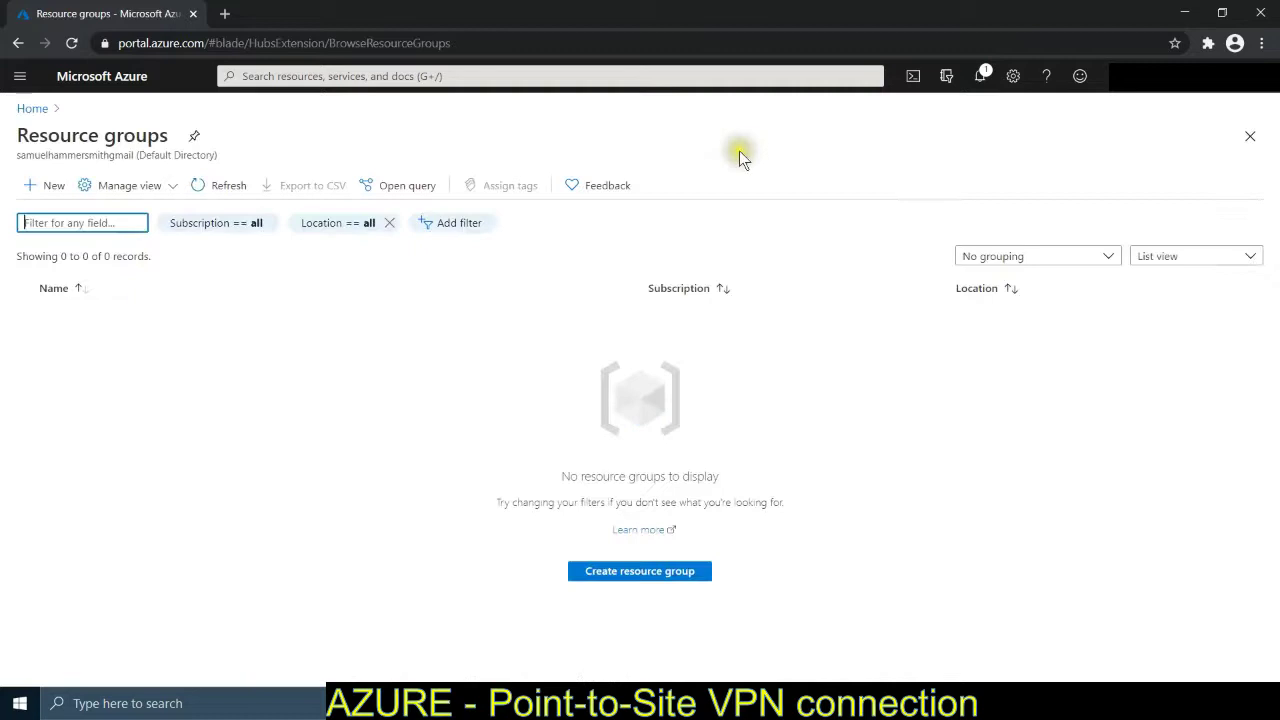
pyautogui.click(648, 568)
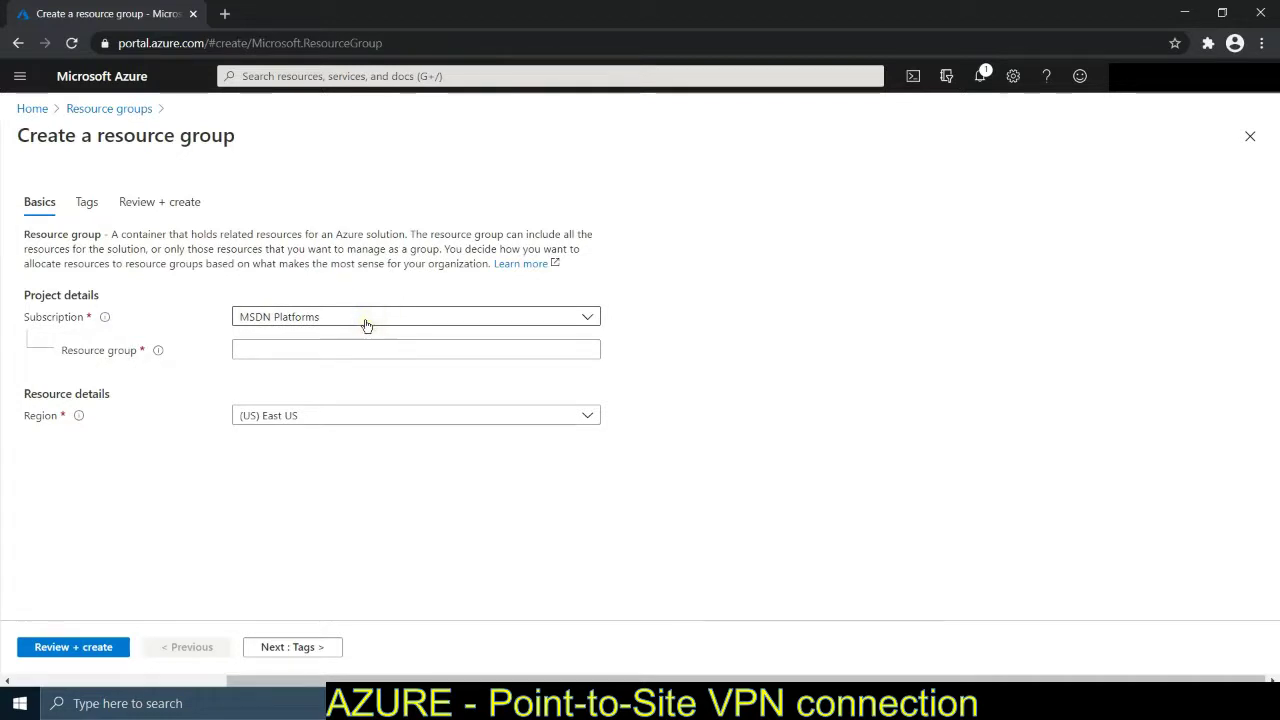
pyautogui.click(356, 357)
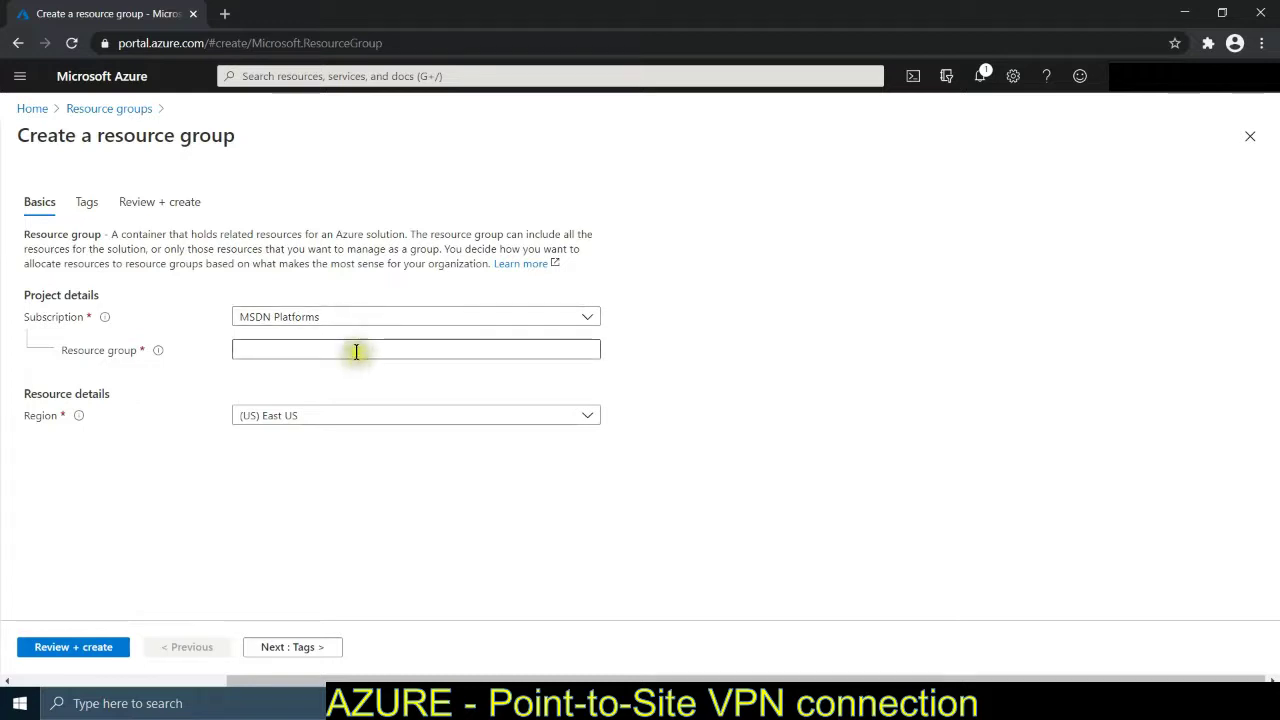
pyautogui.click(366, 345)
pyautogui.write('Lab1a')
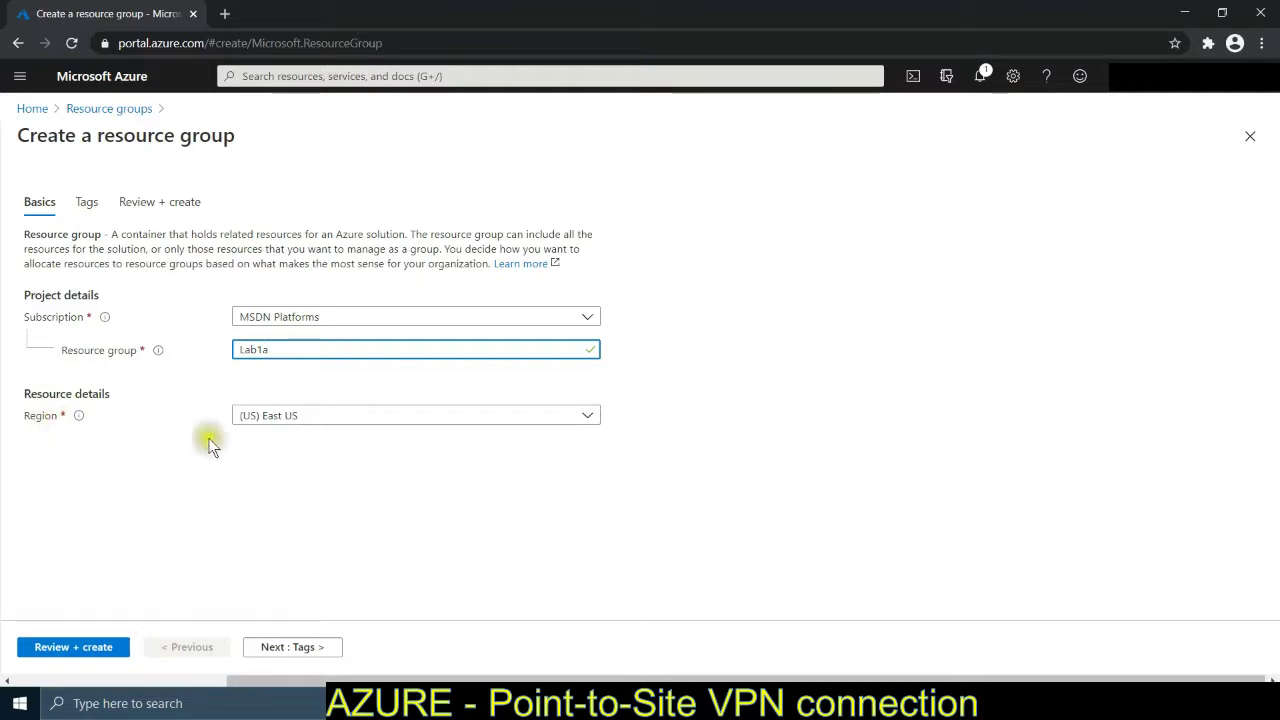
# Set the region to (US) West US 2, pass validation and create Lab1a
pyautogui.click(304, 420)
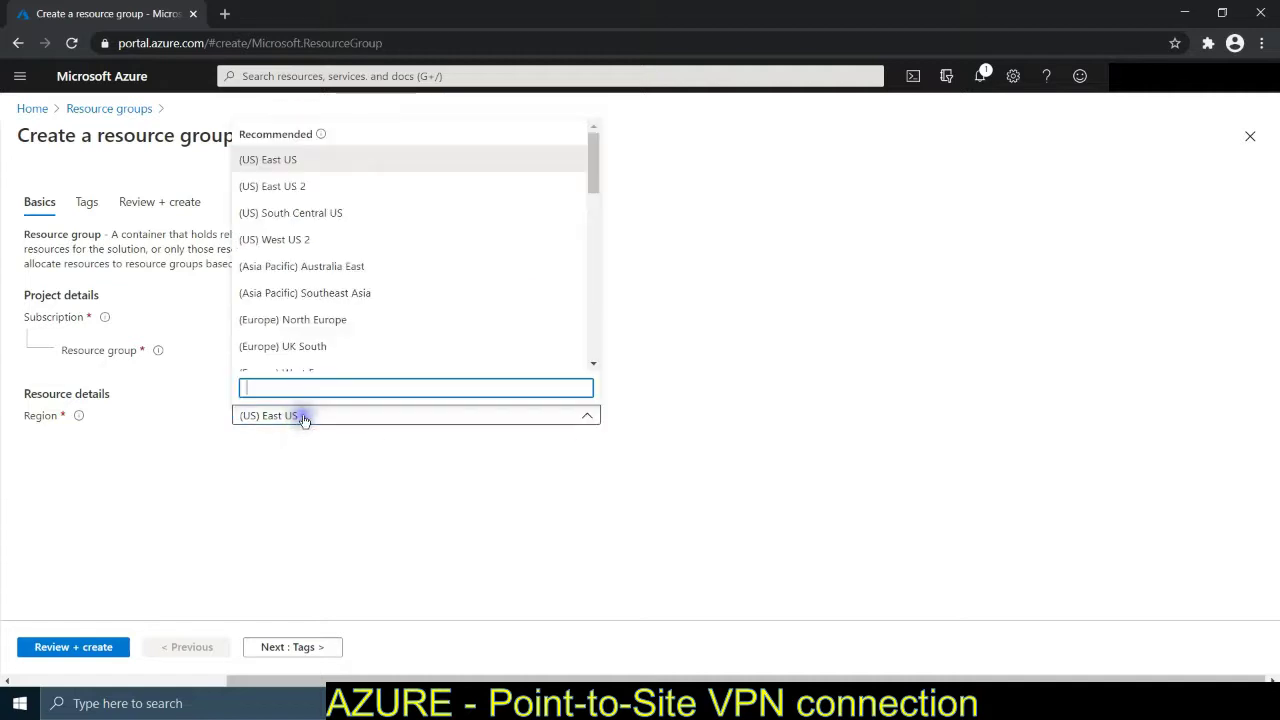
pyautogui.click(325, 245)
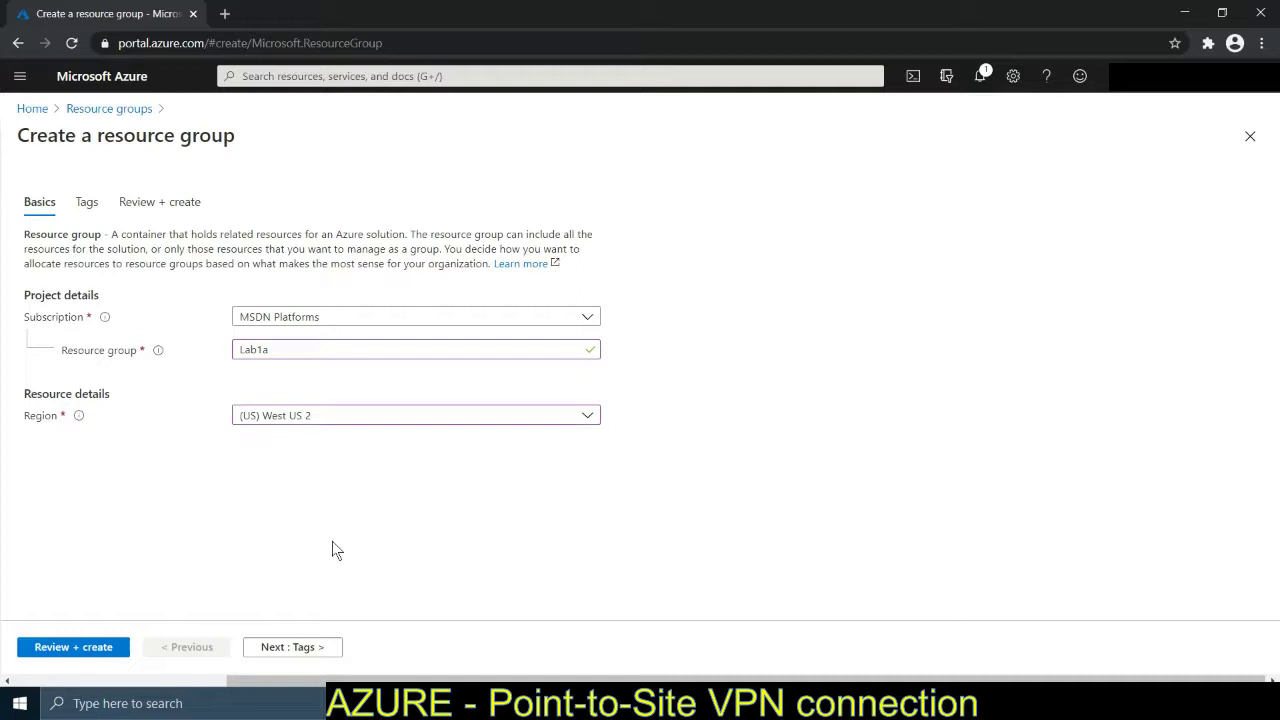
pyautogui.click(337, 416)
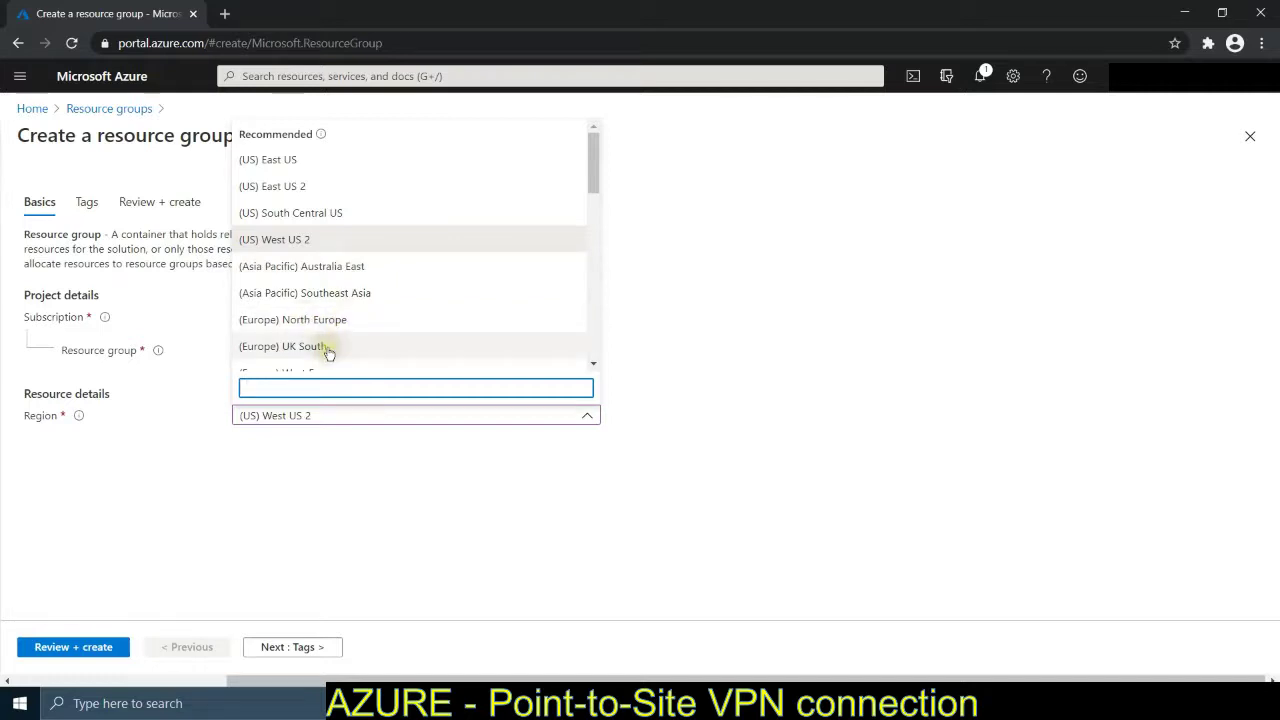
pyautogui.click(391, 572)
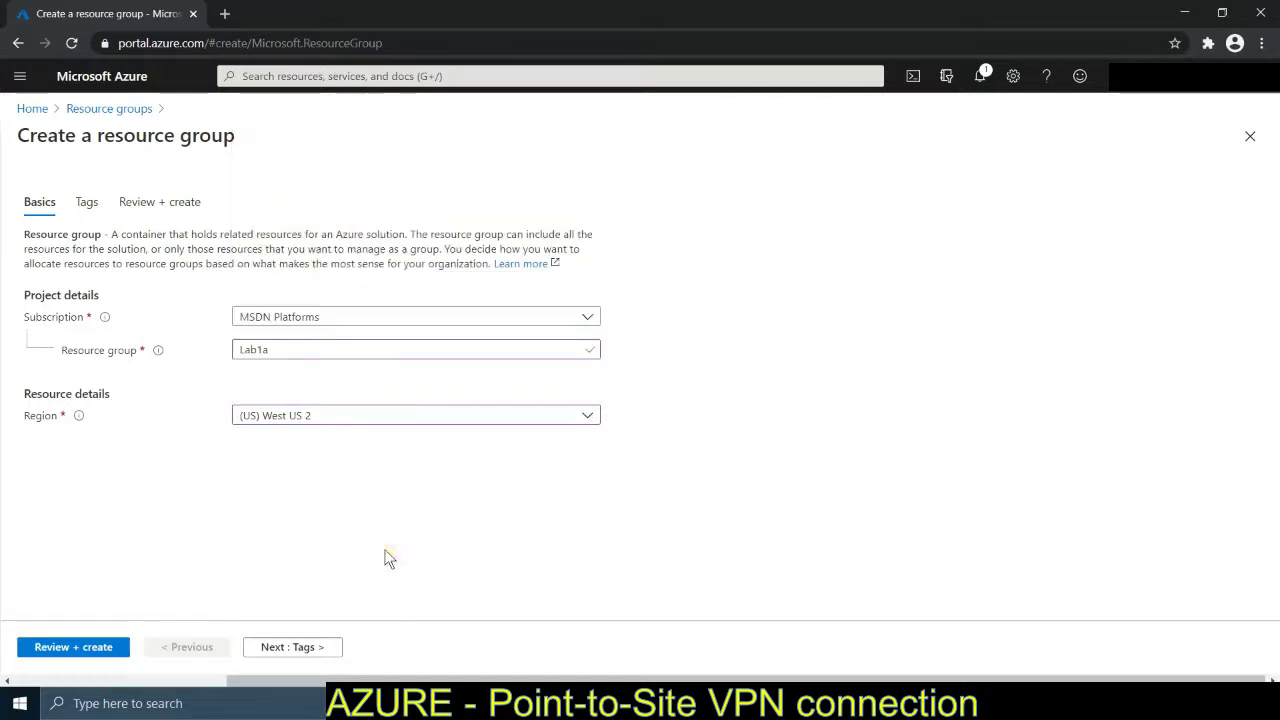
pyautogui.click(76, 648)
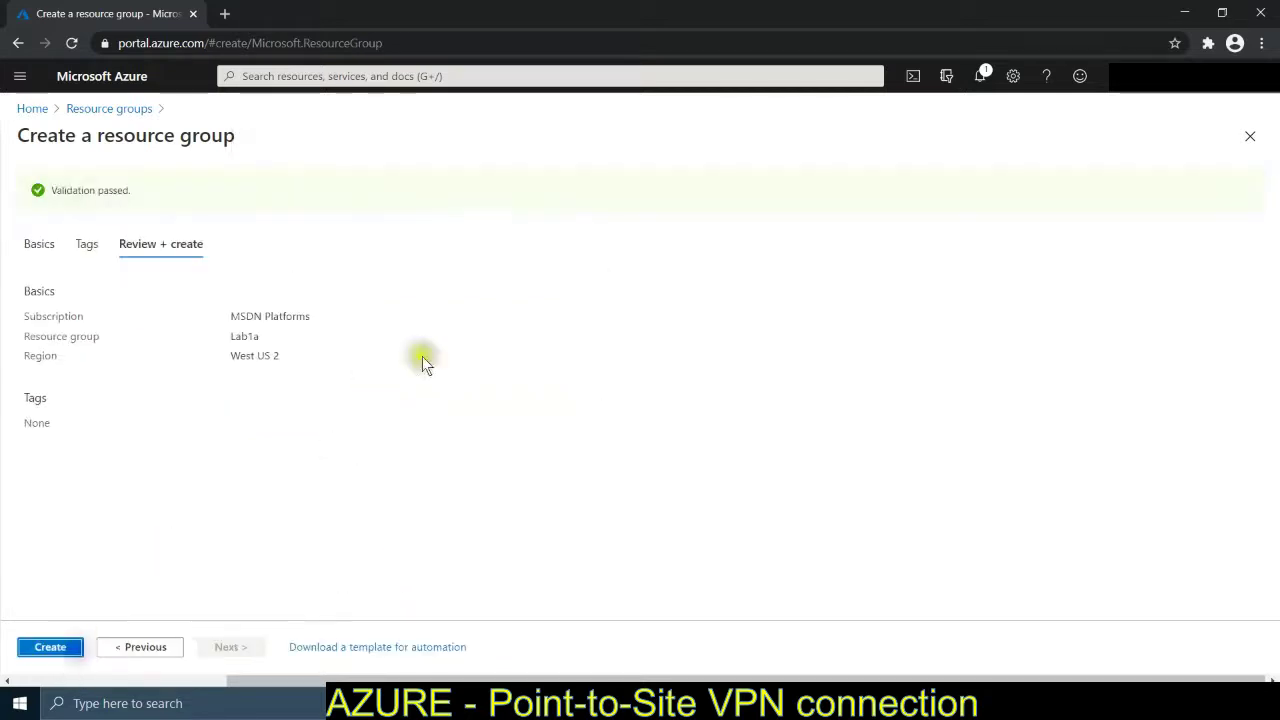
pyautogui.moveTo(145, 195); pyautogui.dragTo(49, 196)
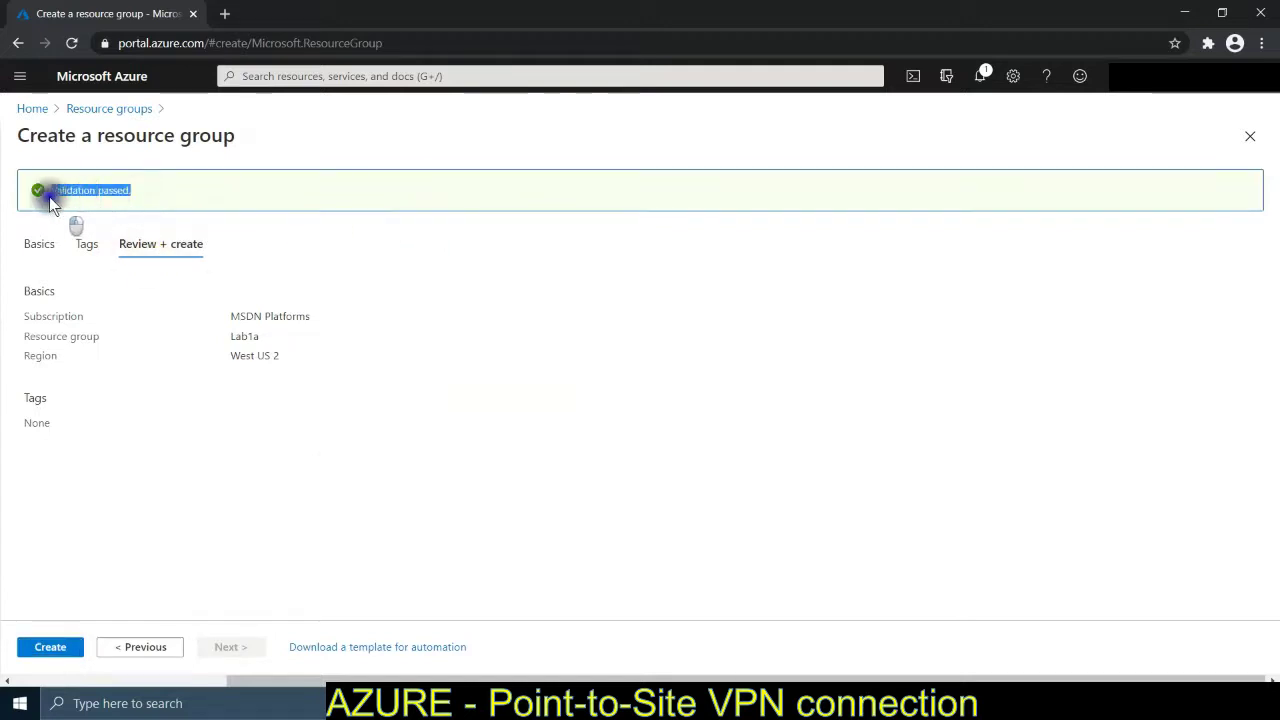
pyautogui.click(191, 546)
pyautogui.click(50, 647)
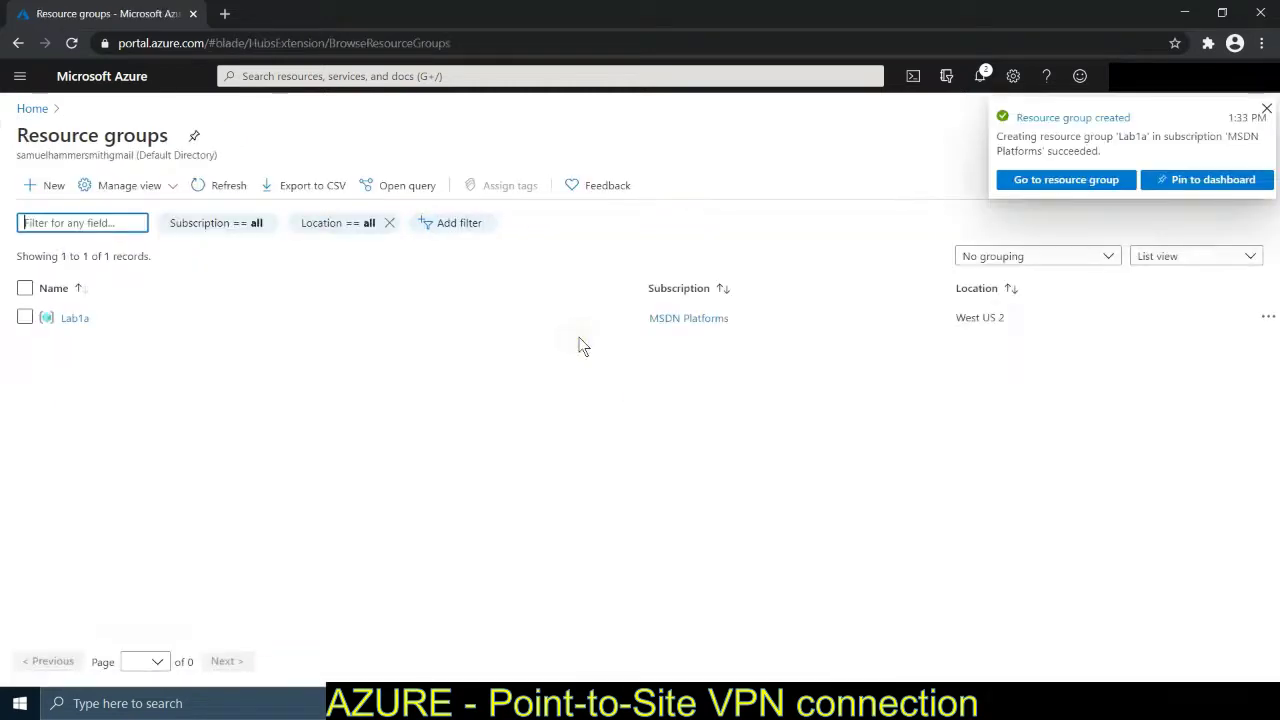
pyautogui.click(205, 478)
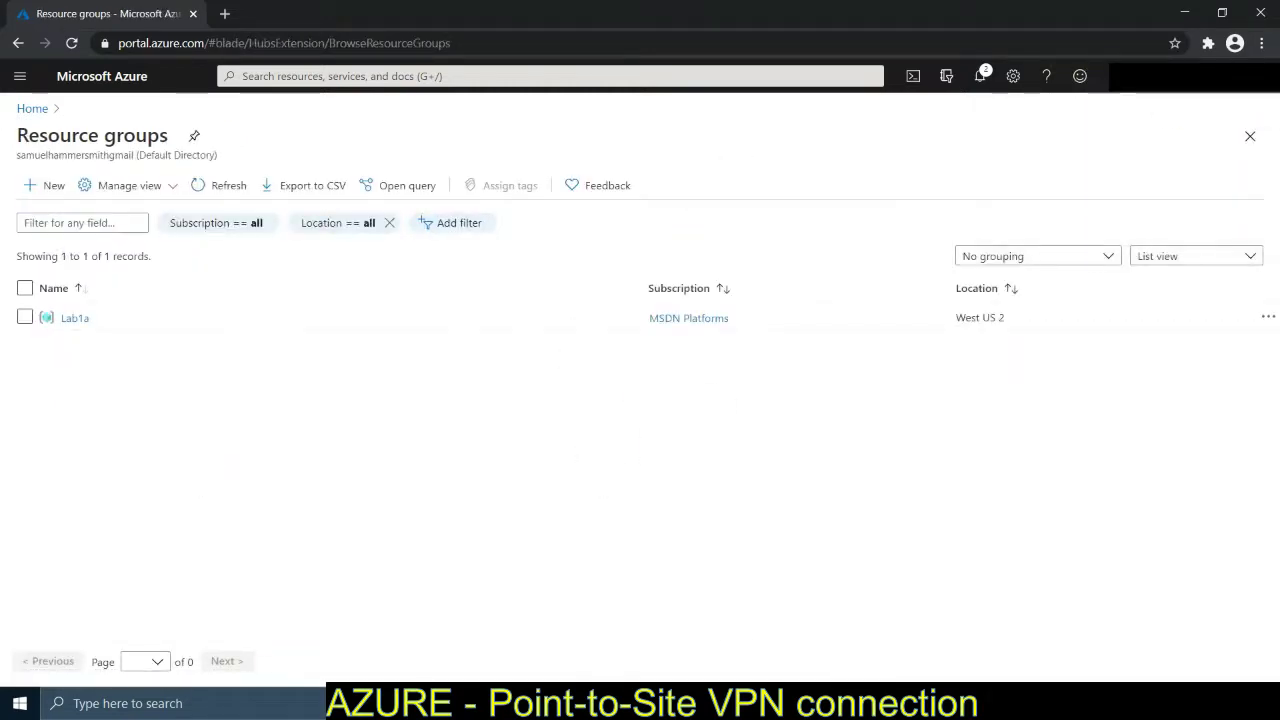
pyautogui.hotkey('alt', 'Tab')
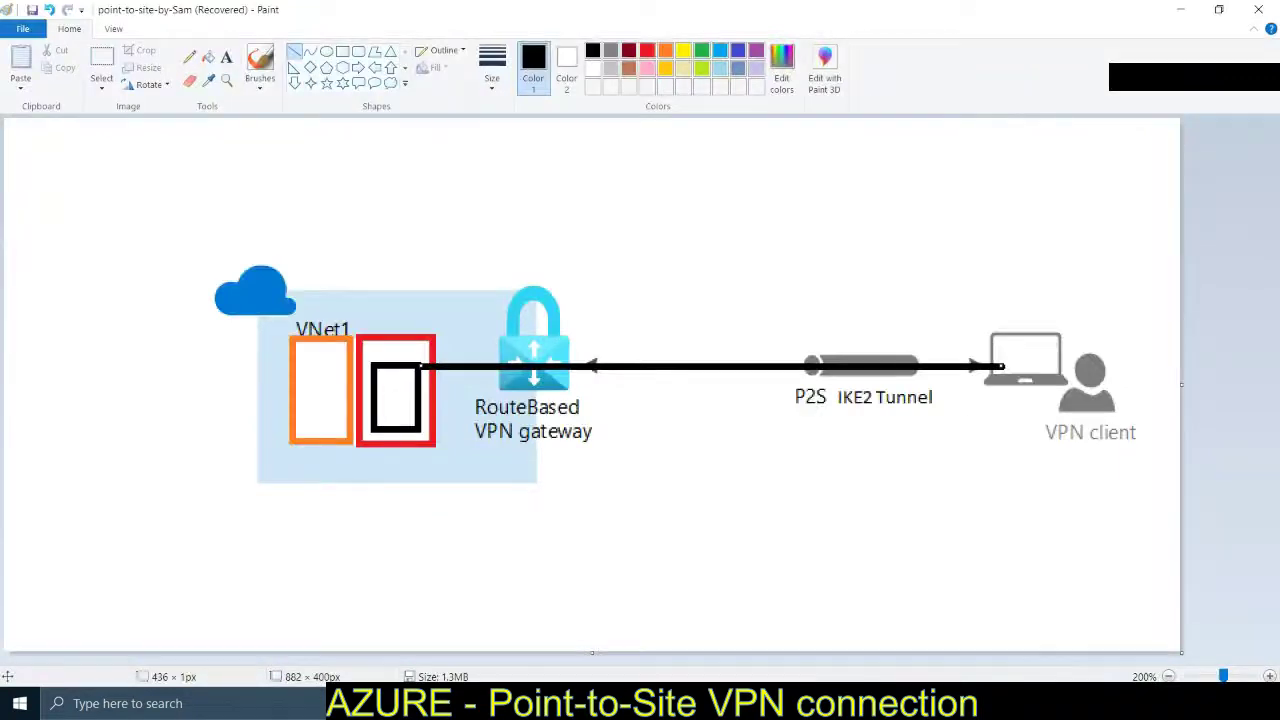
# Switch from the Paint VPN diagram back to the Azure Resource groups list showing Lab1a
pyautogui.hotkey('alt', 'Tab')
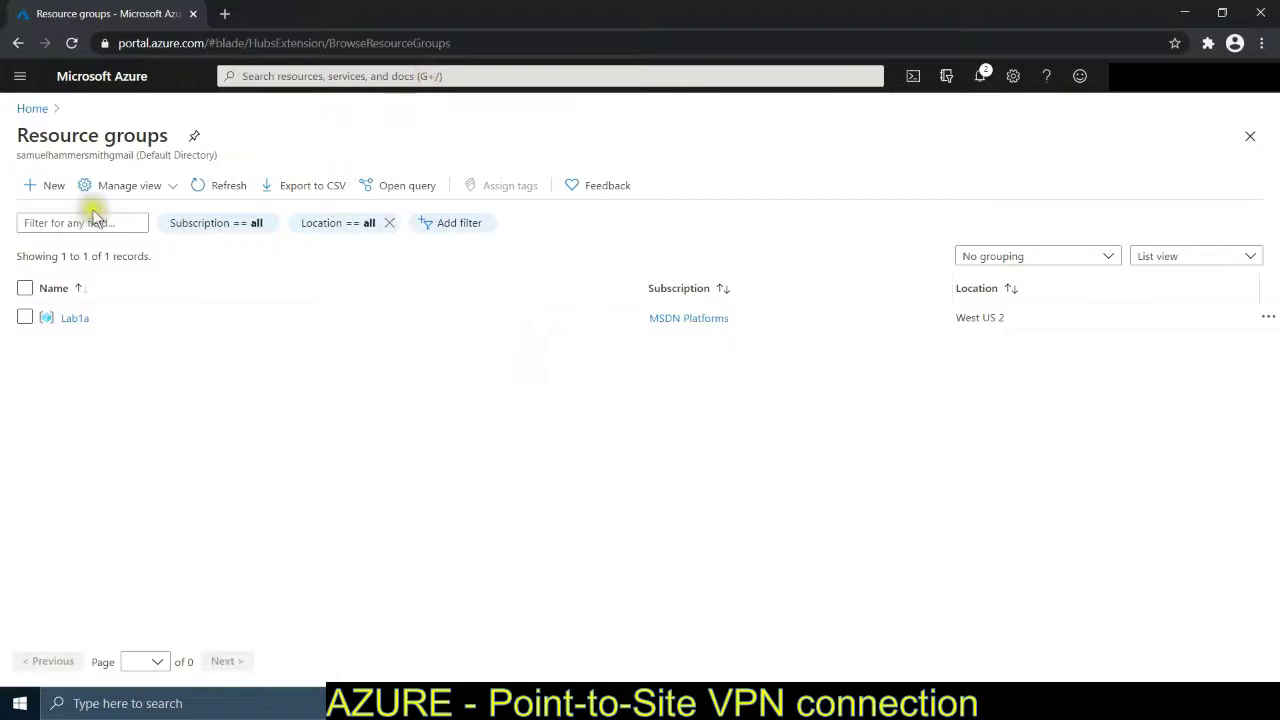
# Find Virtual networks via the portal search and open the Create virtual network form
pyautogui.click(865, 77)
pyautogui.write('virtu')
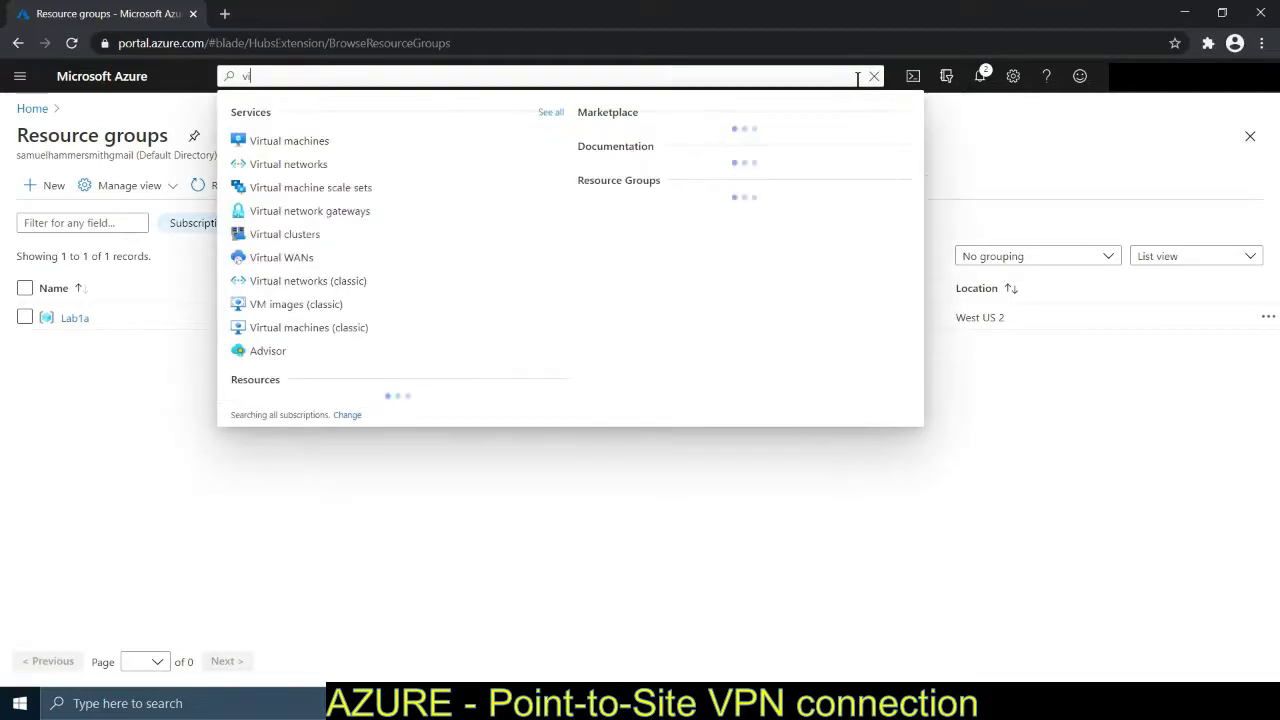
pyautogui.click(302, 166)
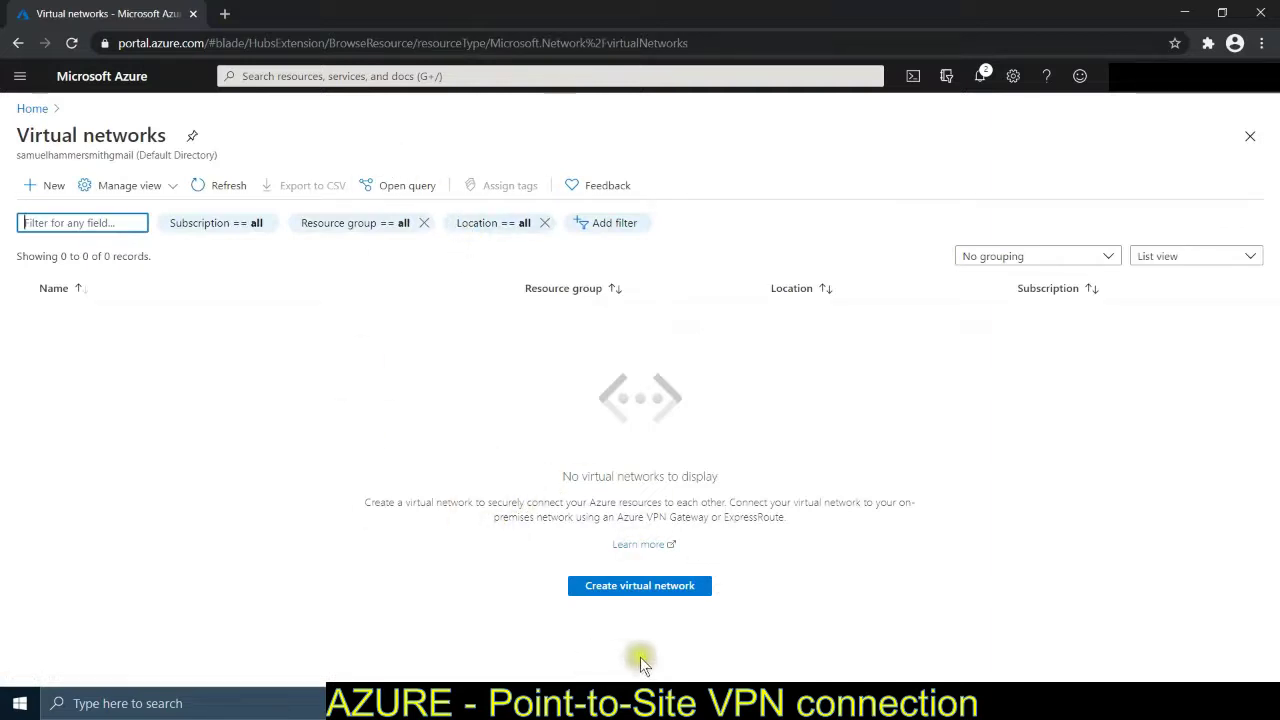
pyautogui.click(664, 588)
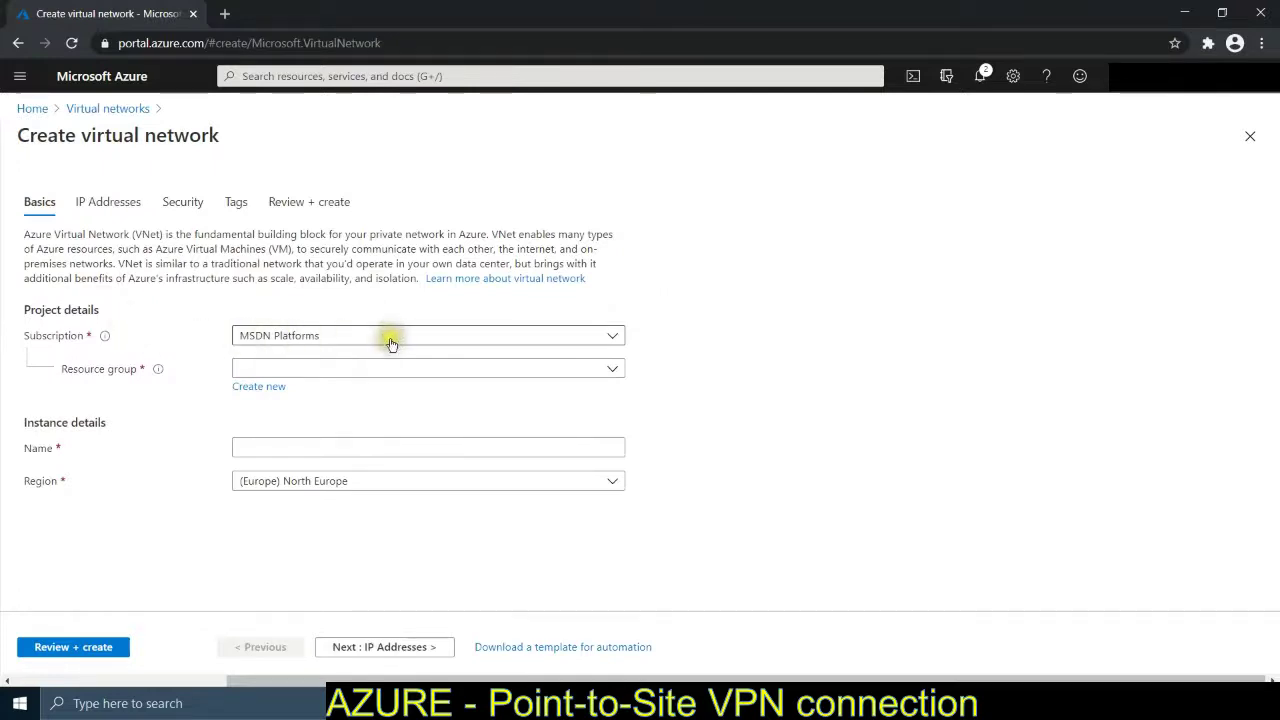
# Place VNet1 in resource group Lab1a and review its default 10.0.0.0/16 address space
pyautogui.click(614, 371)
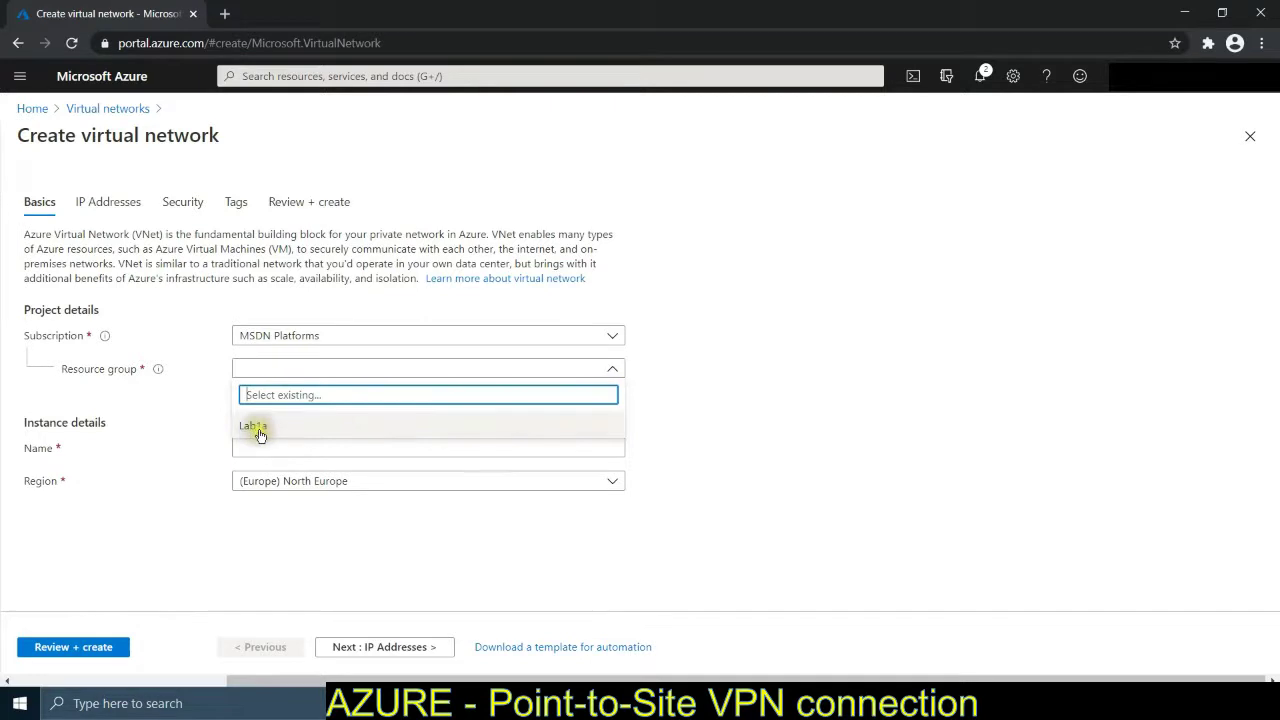
pyautogui.click(258, 429)
pyautogui.click(273, 445)
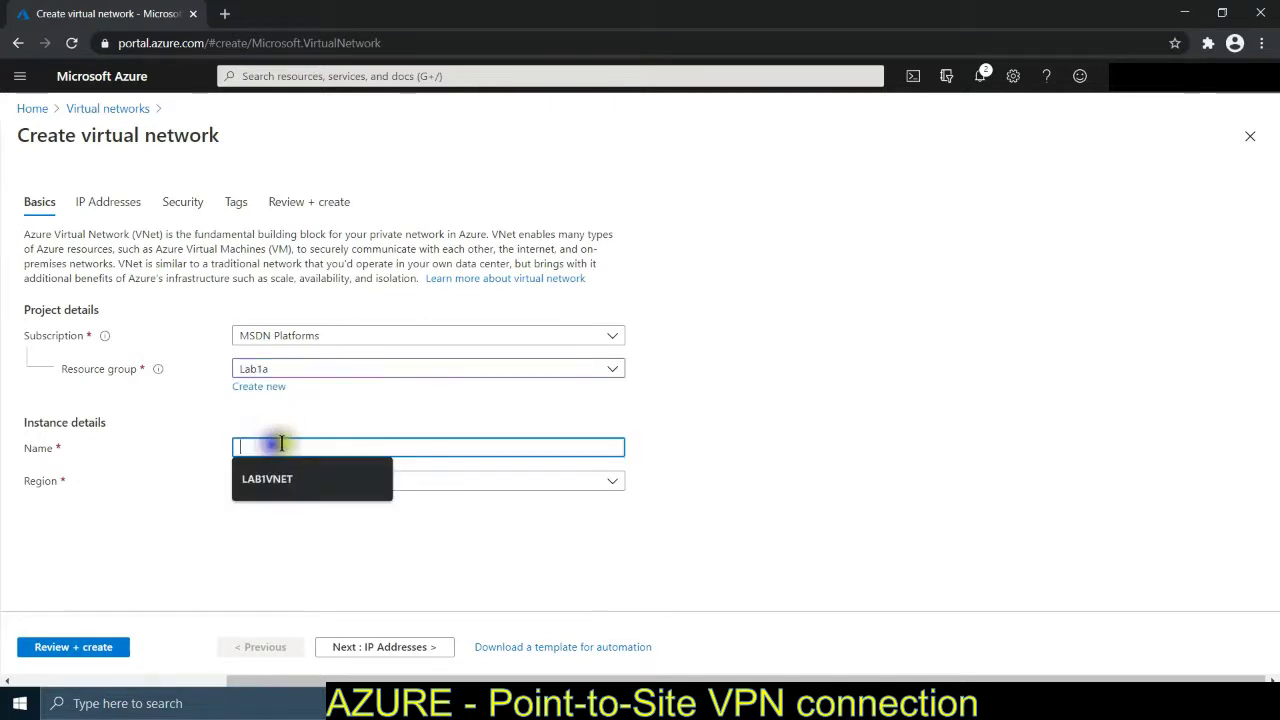
pyautogui.write('VNet1')
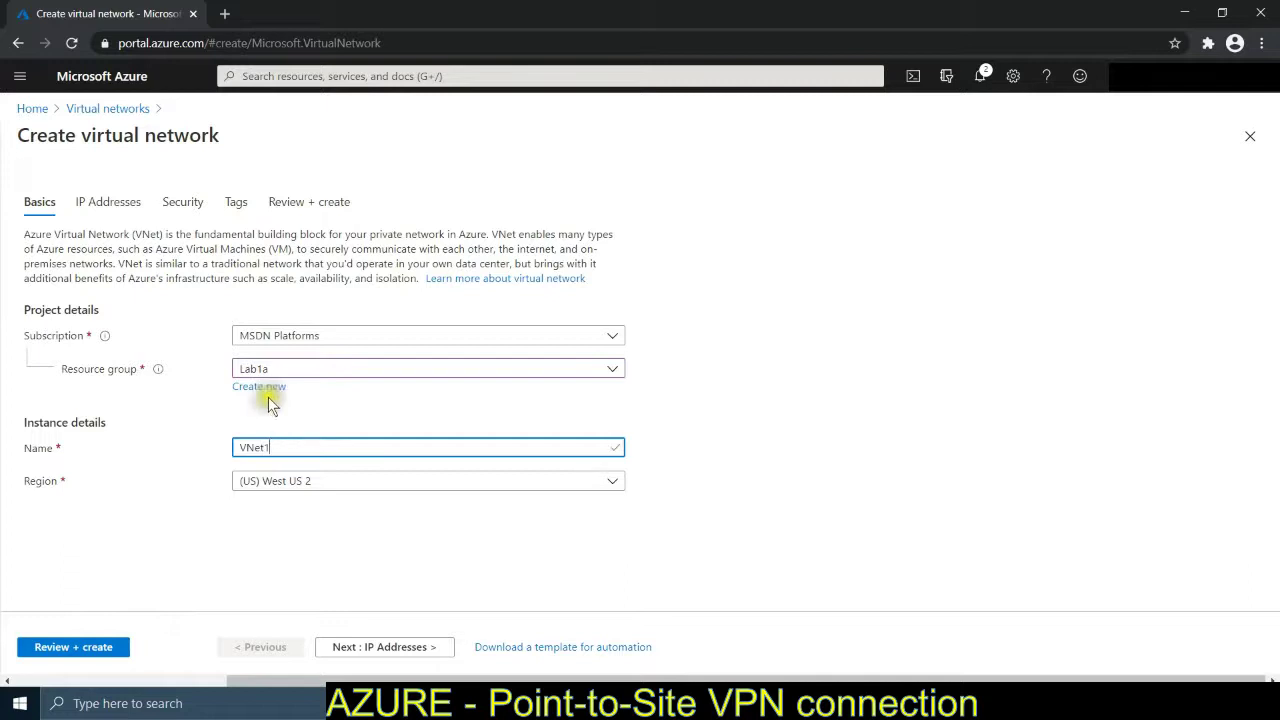
pyautogui.click(62, 646)
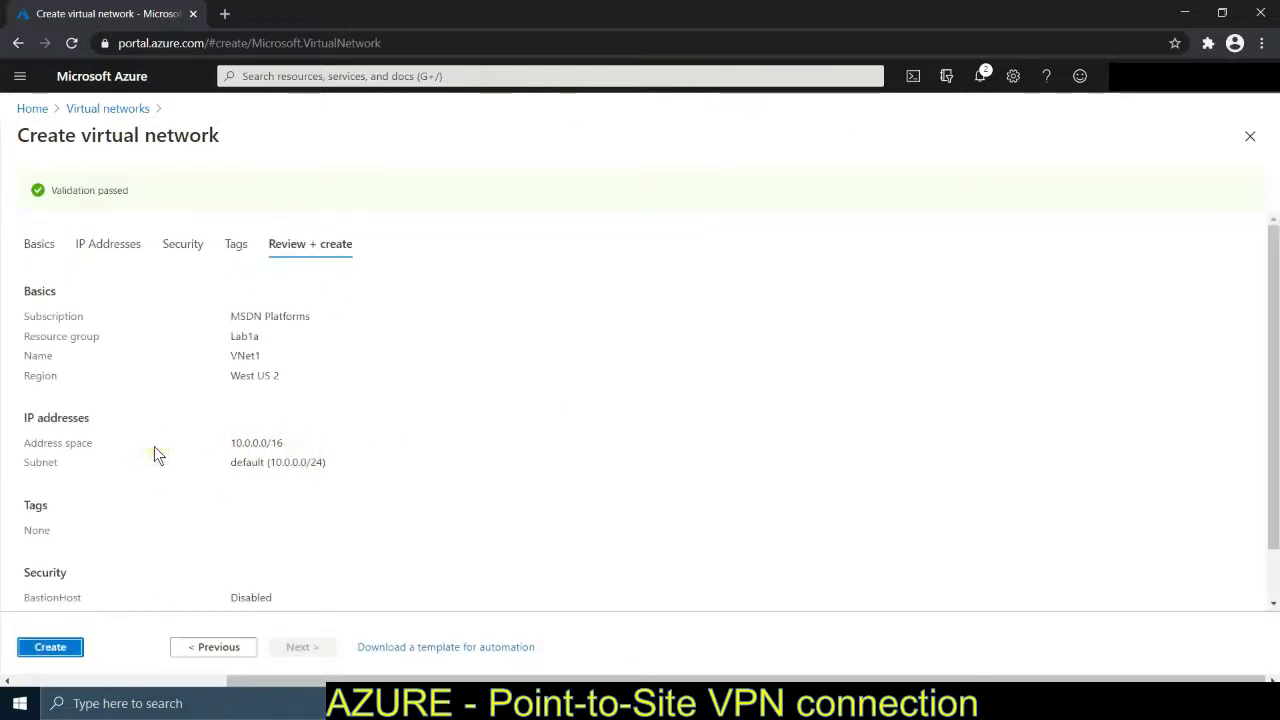
pyautogui.moveTo(300, 445); pyautogui.dragTo(232, 445)
pyautogui.click(300, 445)
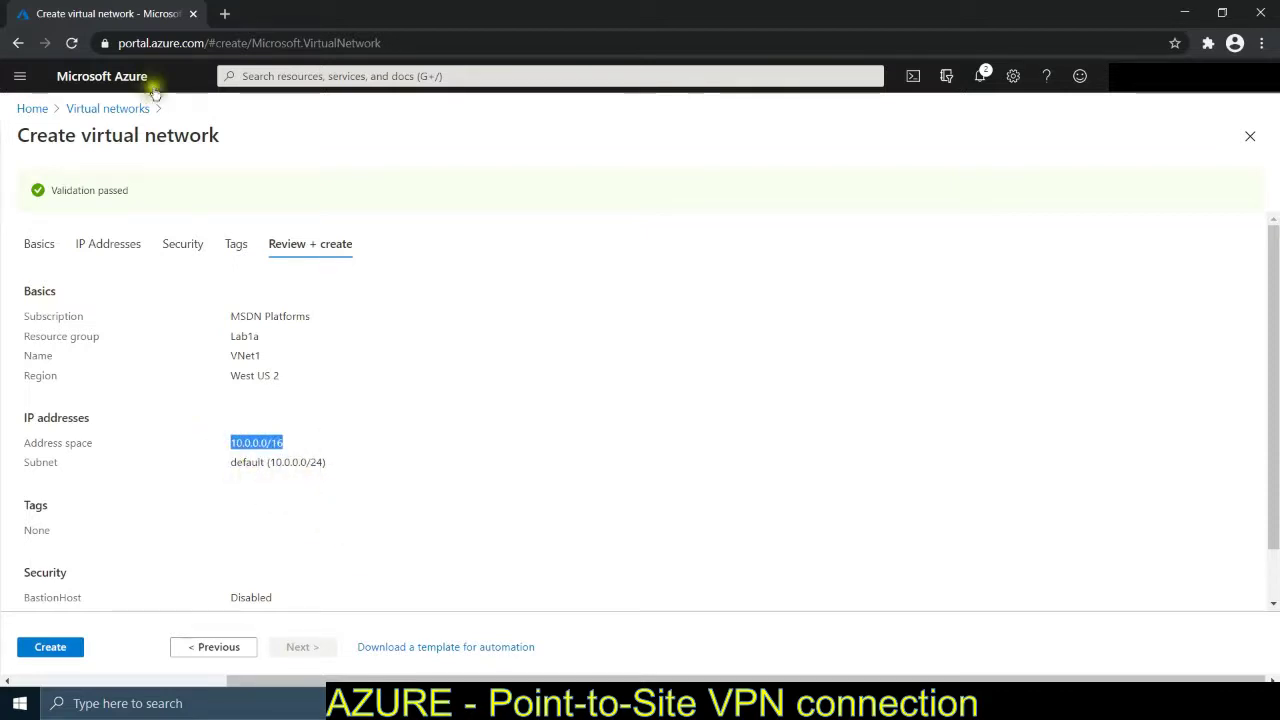
# Replace VNet1's default 10.0.0.0/16 address space with 192.168.10.0/24
pyautogui.click(107, 246)
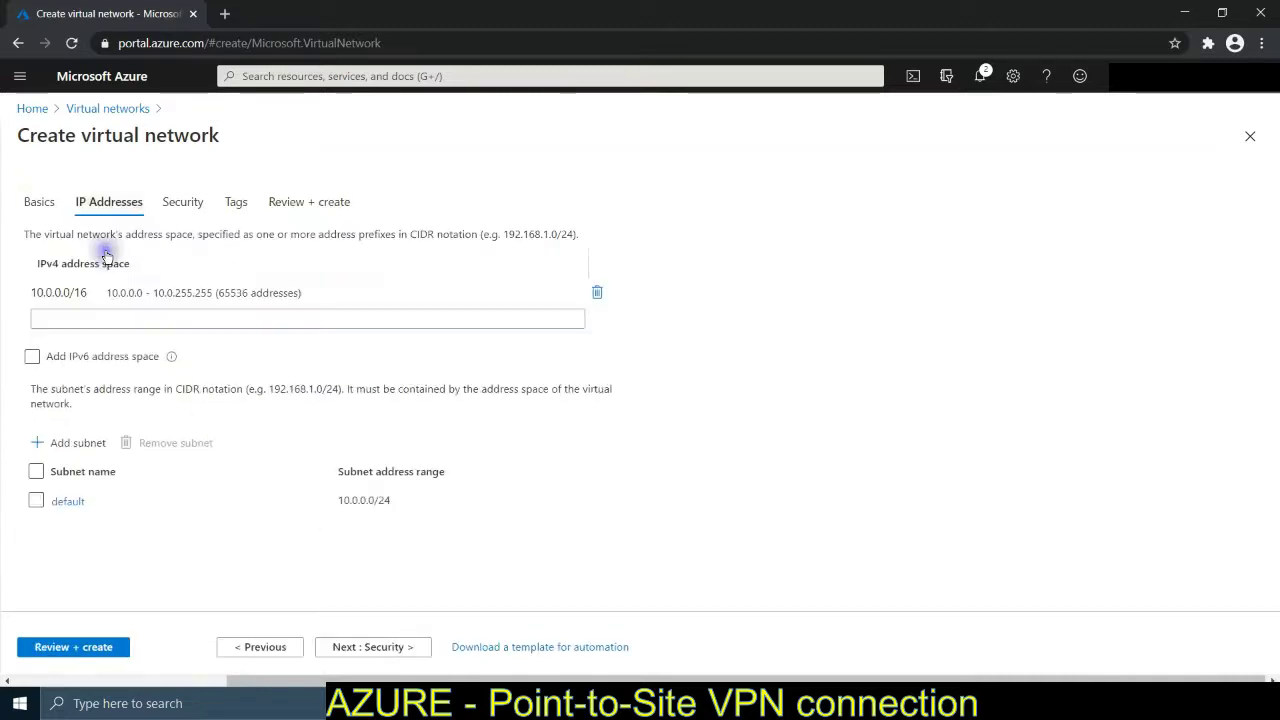
pyautogui.click(597, 291)
pyautogui.click(552, 291)
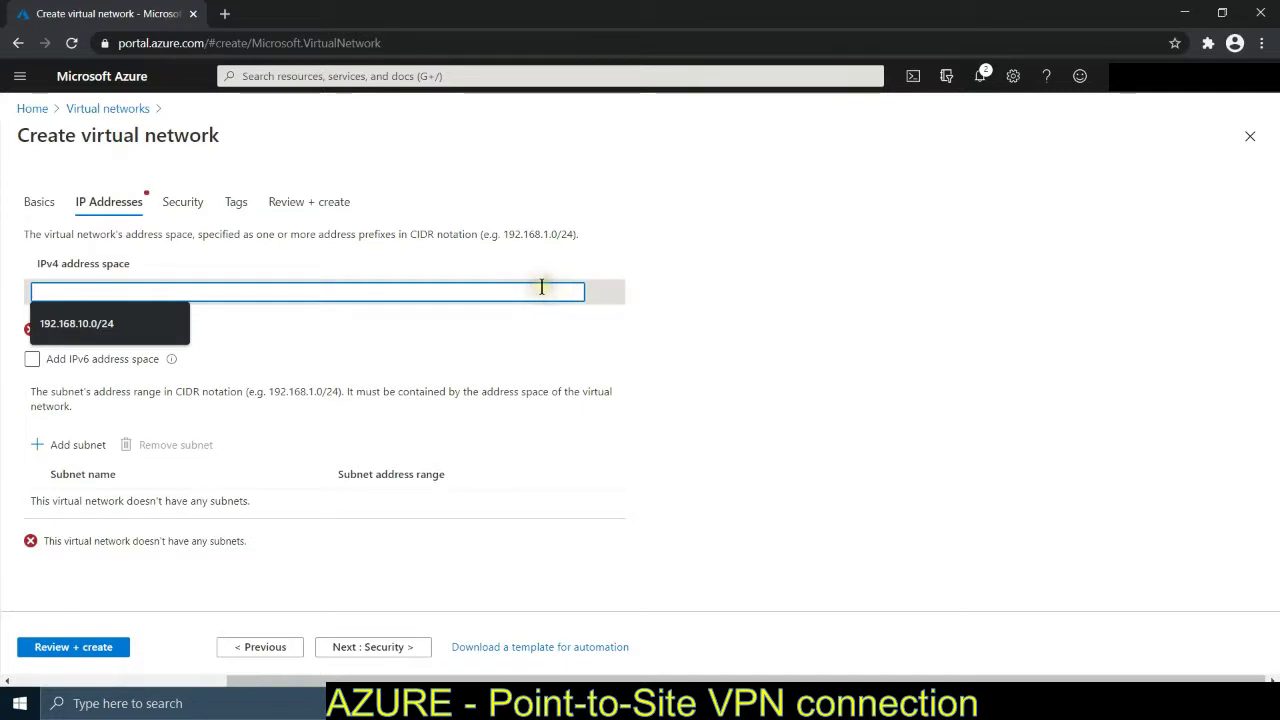
pyautogui.write('192')
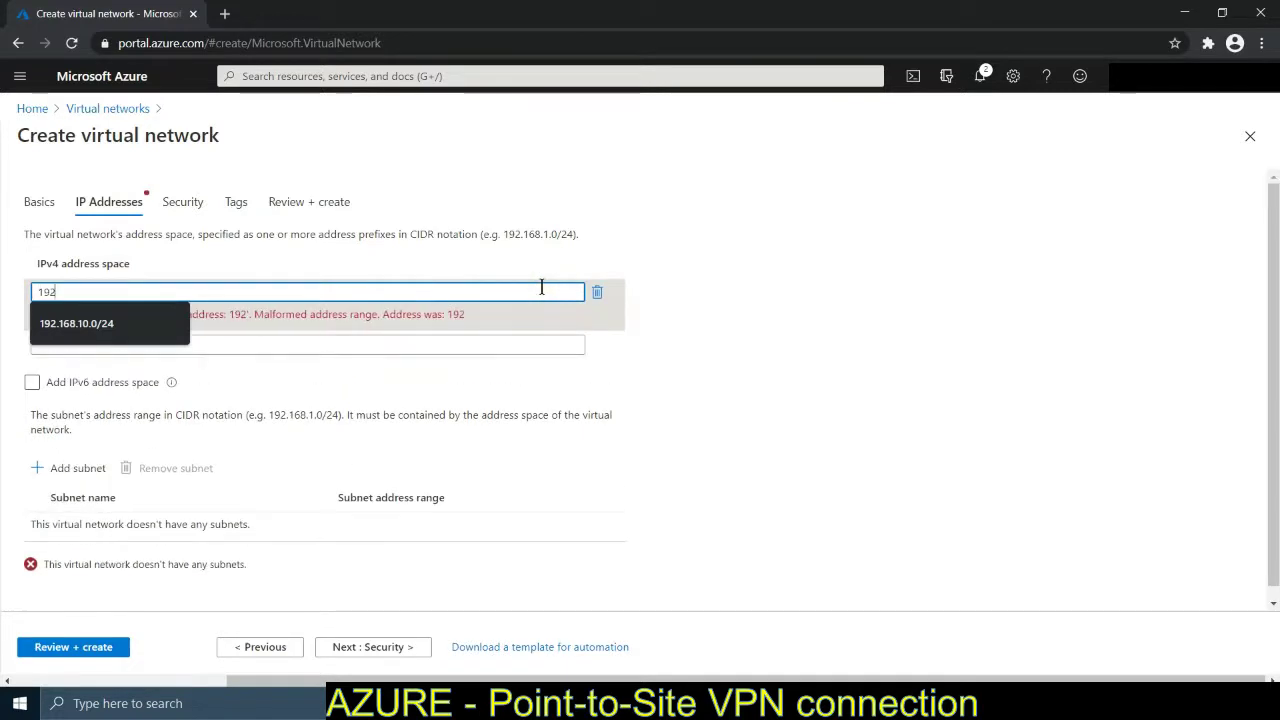
pyautogui.write('.168.10')
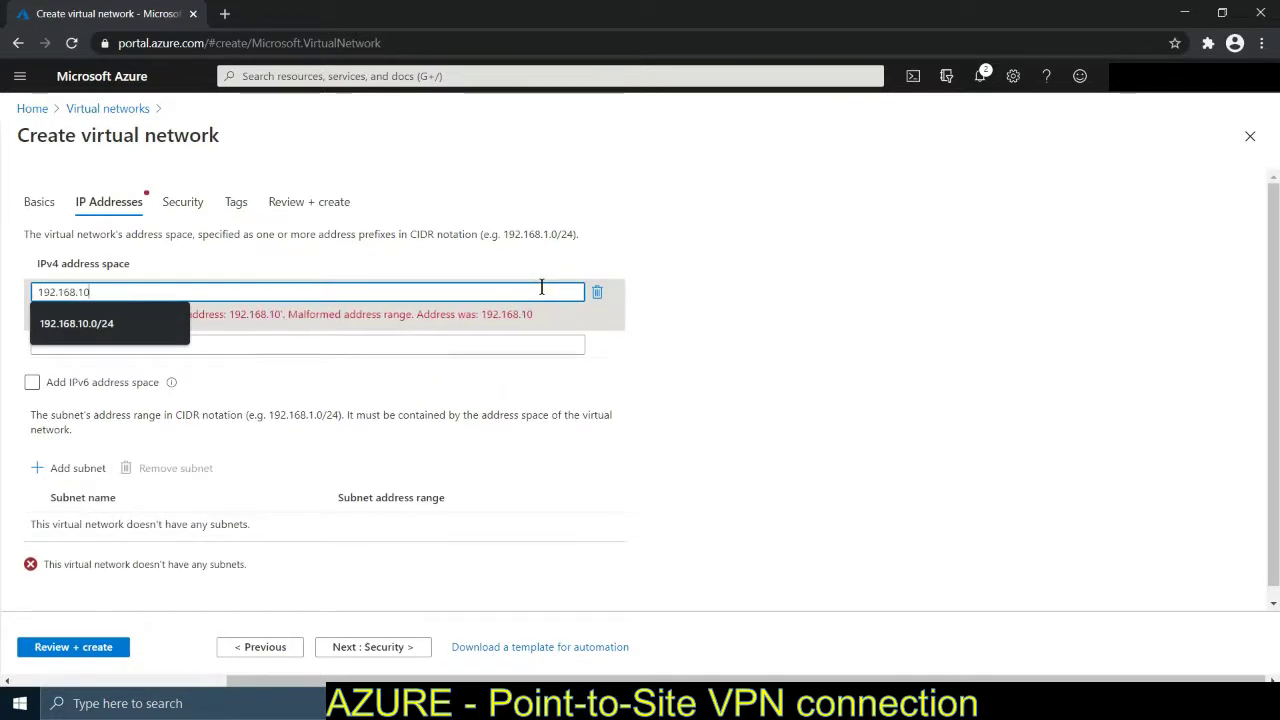
pyautogui.write('.0/24')
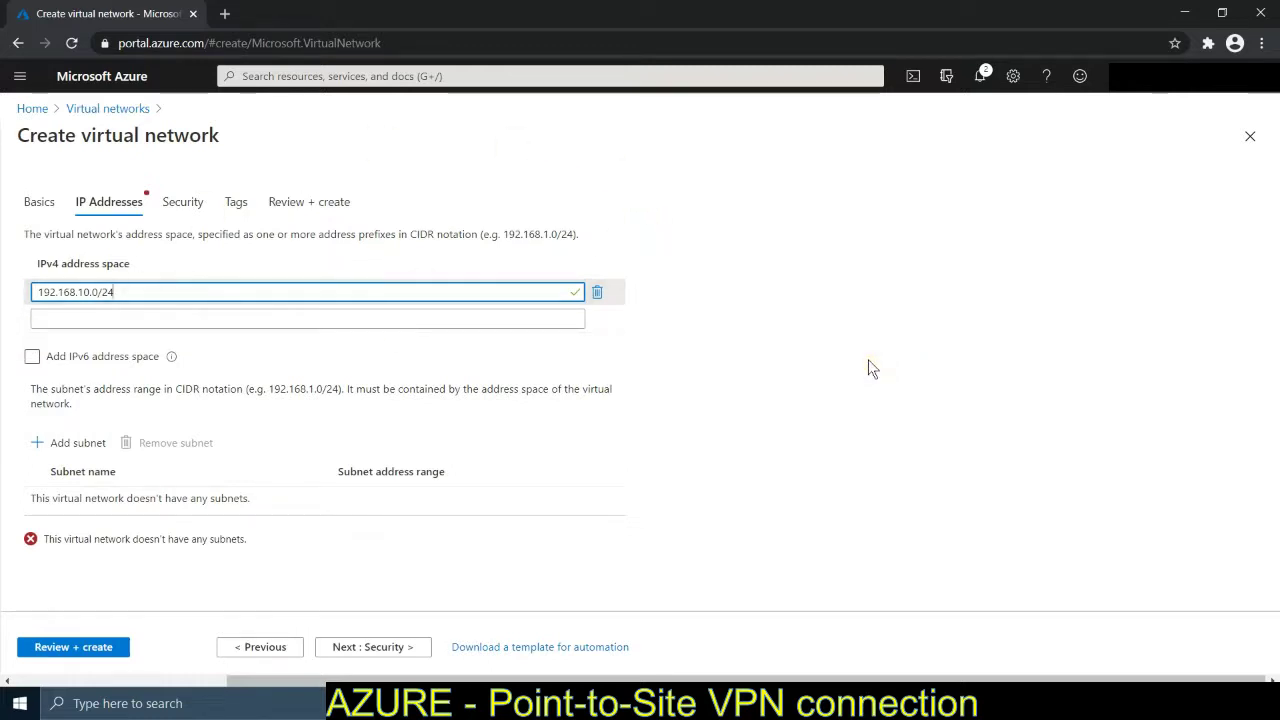
# Add a subnet named Production with address range 192.168.10.0/25 to VNet1
pyautogui.click(49, 452)
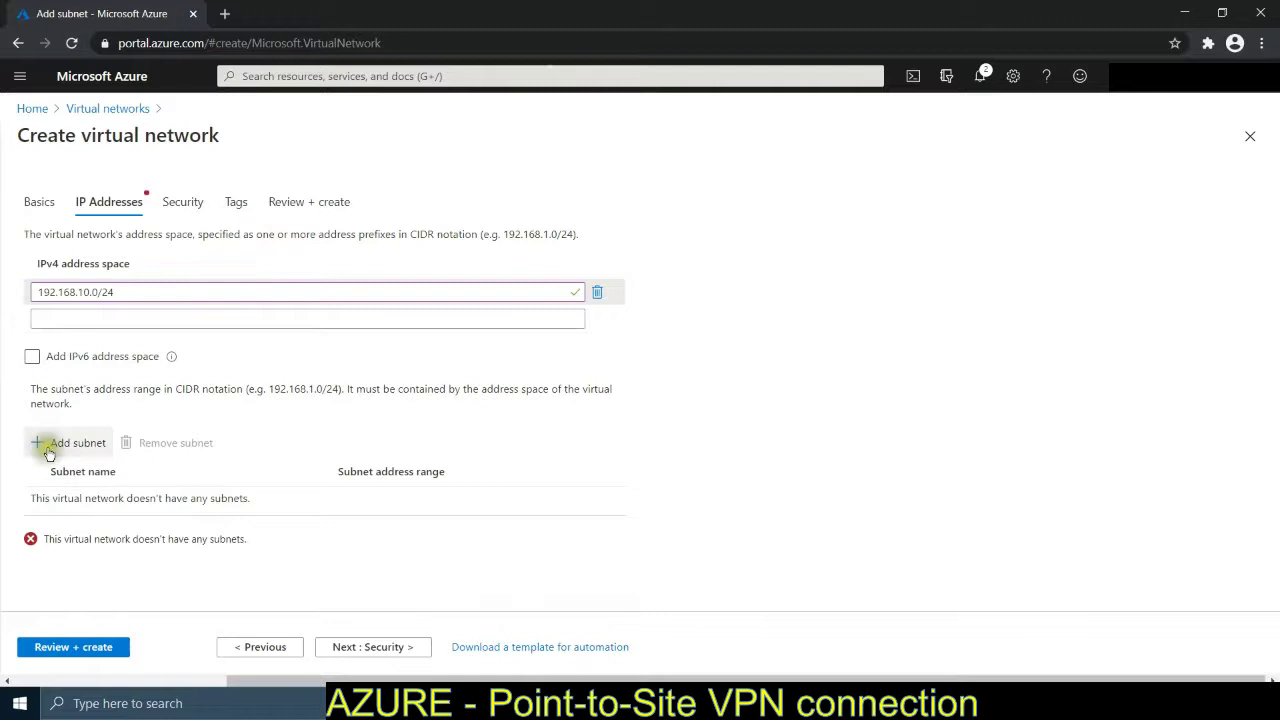
pyautogui.click(1177, 193)
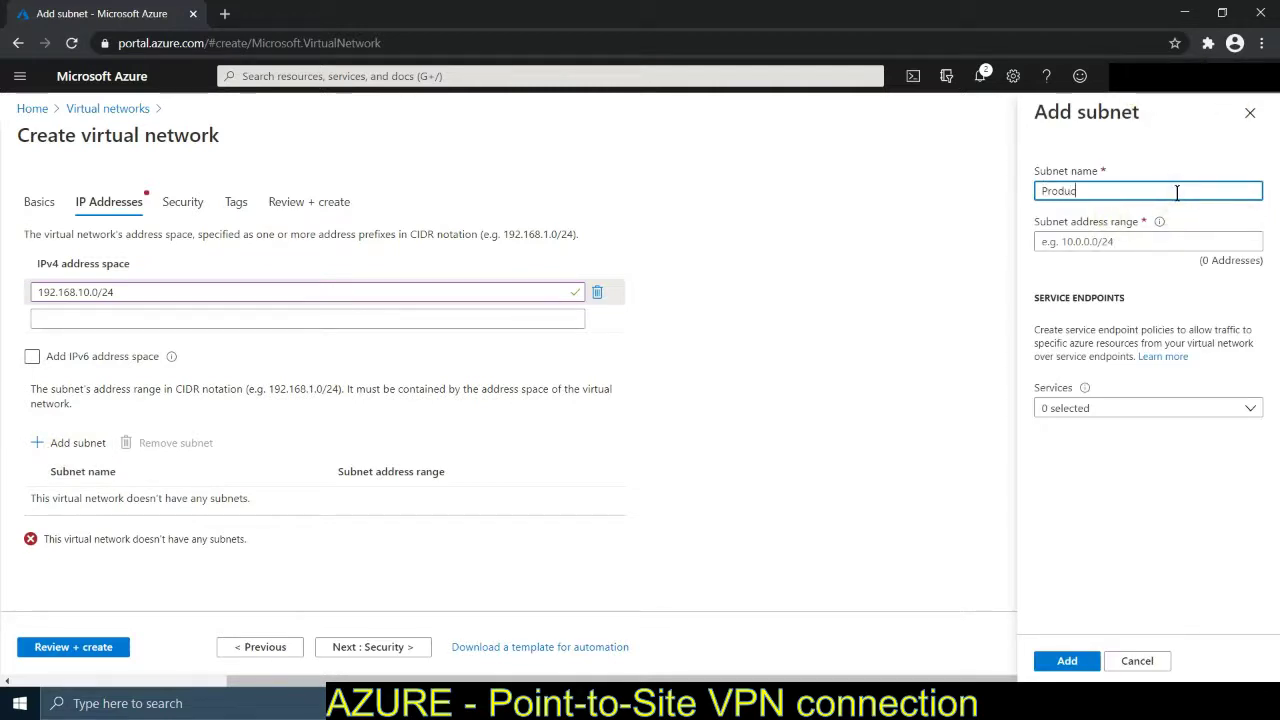
pyautogui.press('Tab')
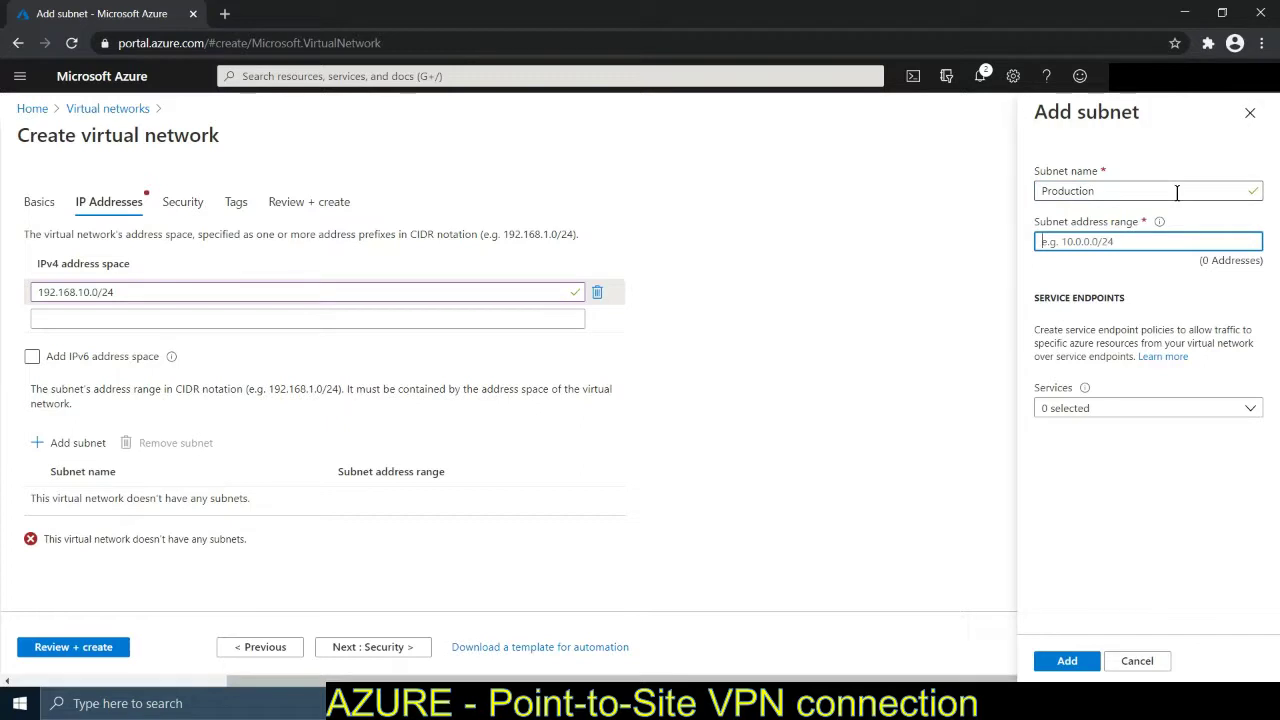
pyautogui.write('192.168')
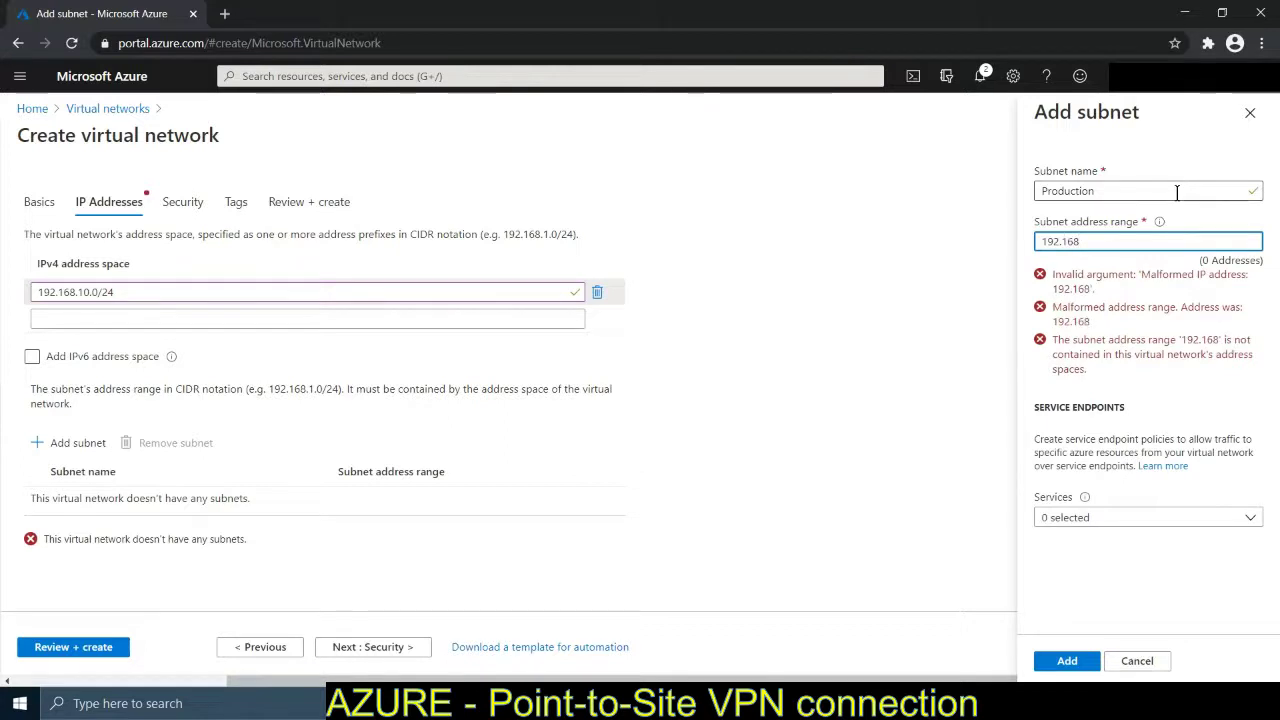
pyautogui.write('.0/25')
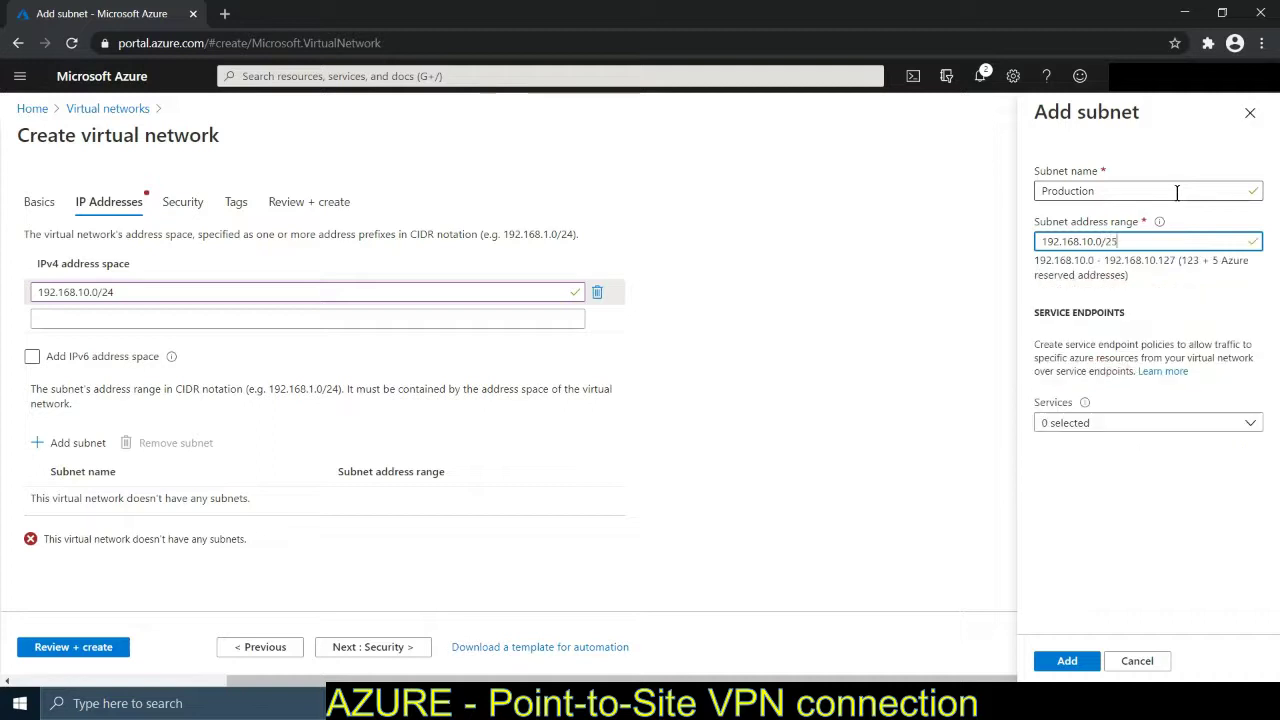
pyautogui.click(1201, 262)
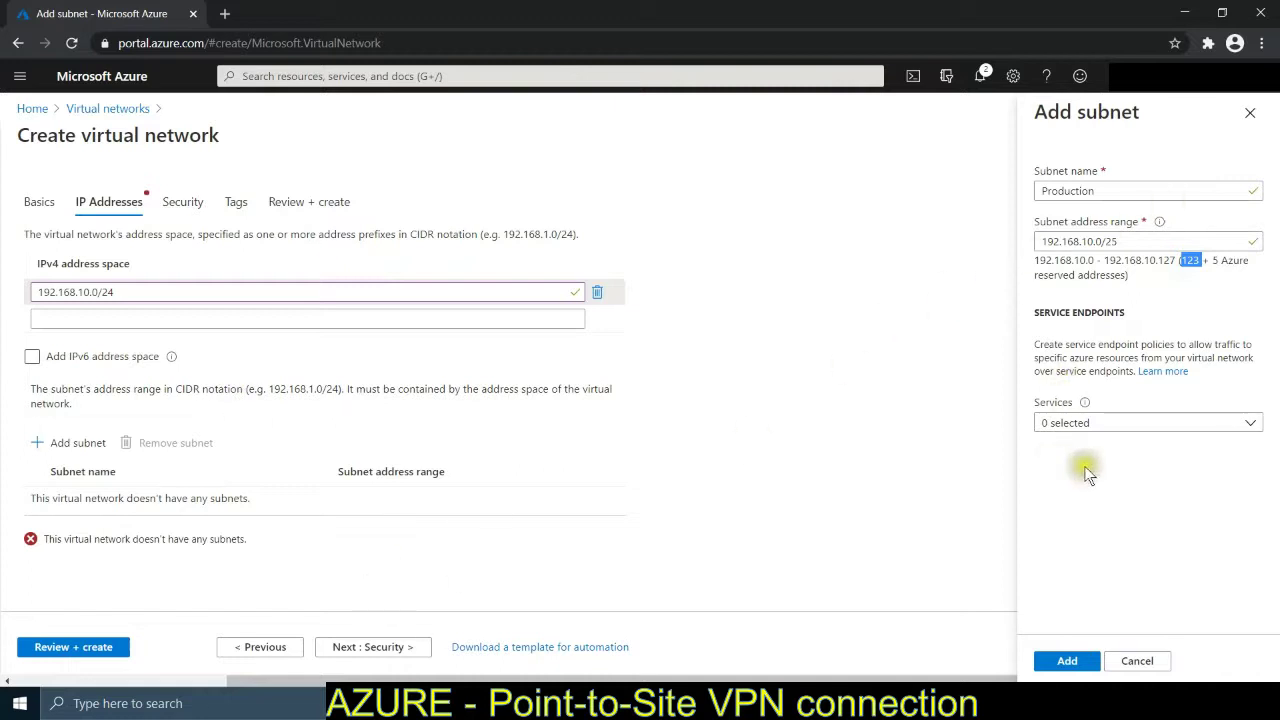
pyautogui.click(1066, 660)
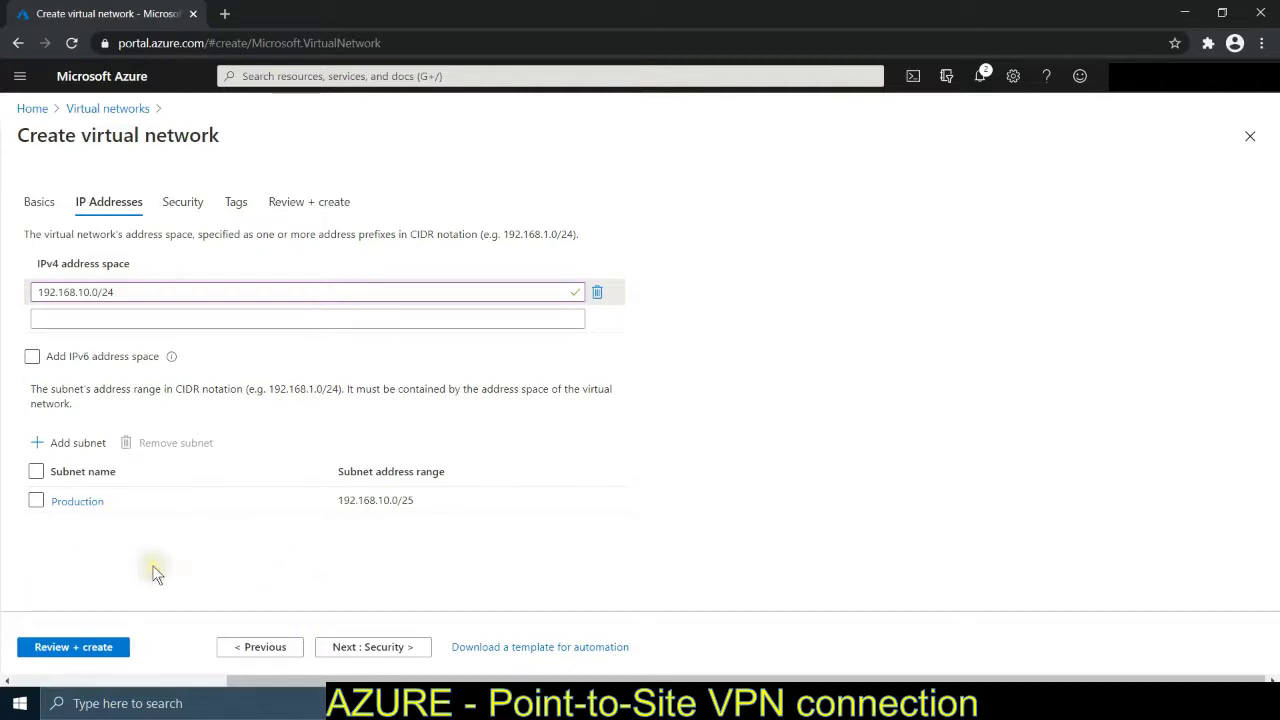
# Validate VNet1's settings and deploy it to resource group Lab1a
pyautogui.click(97, 647)
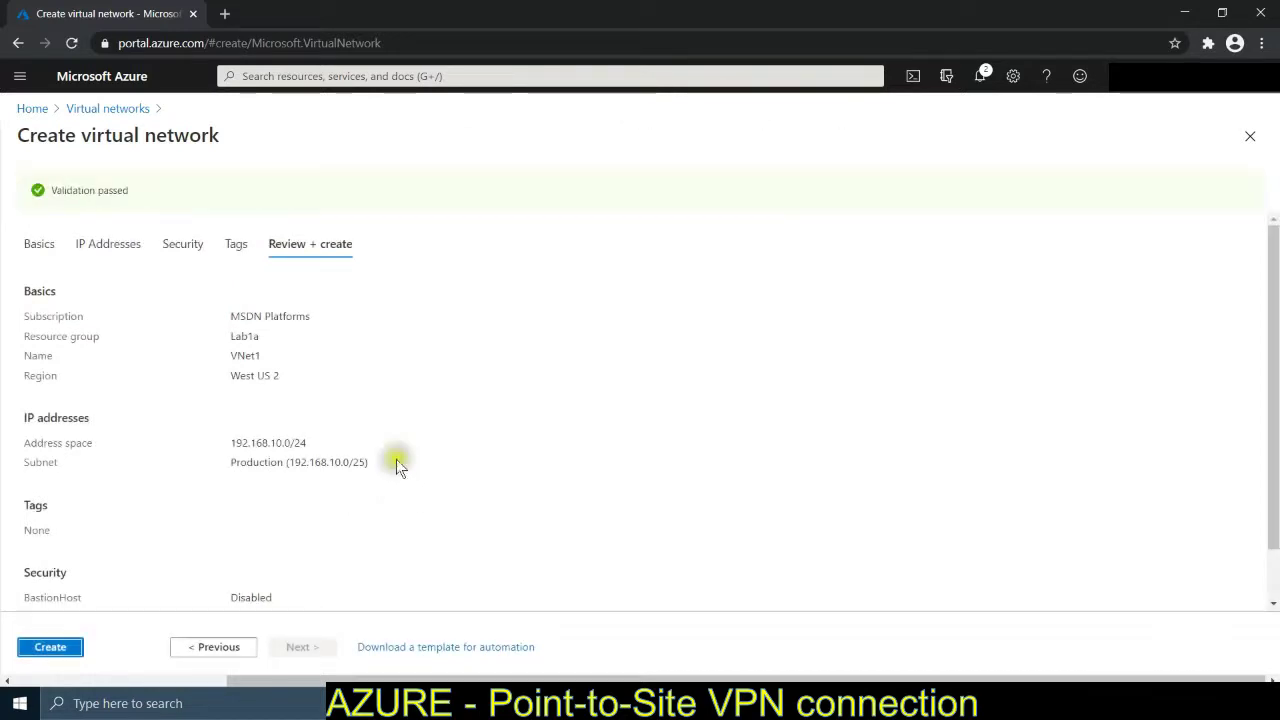
pyautogui.click(50, 648)
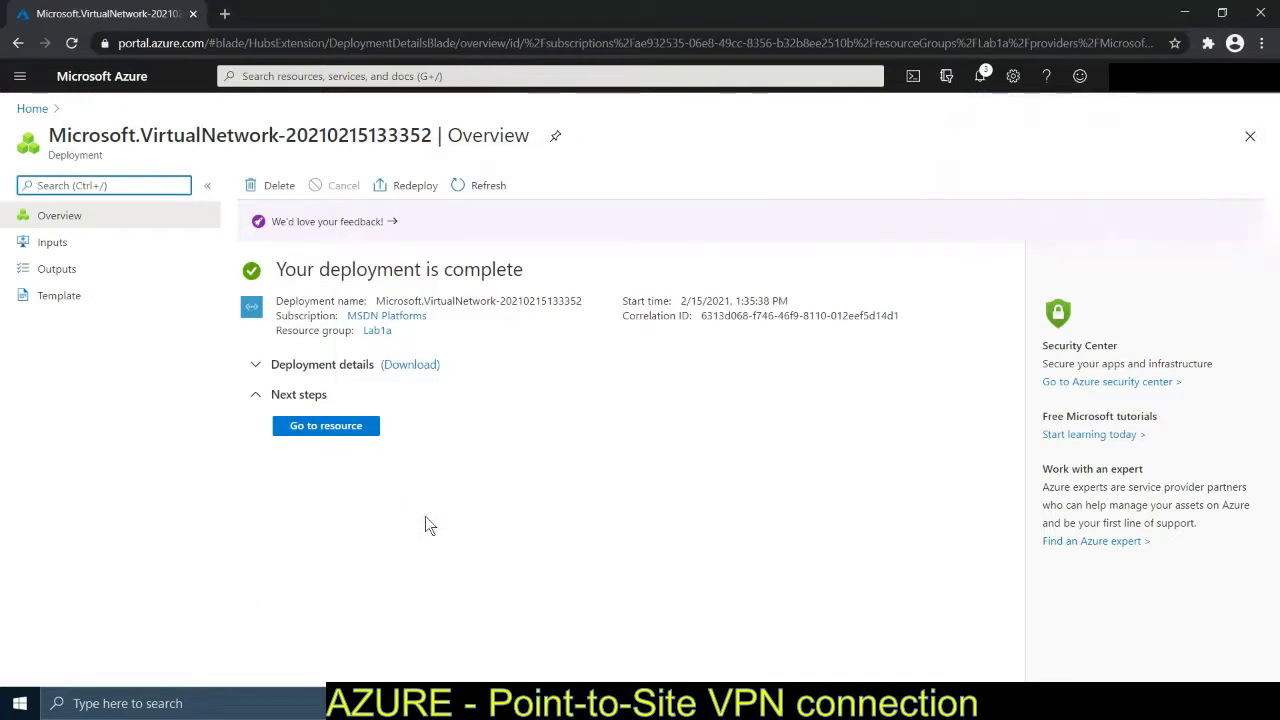
# Go to the deployed VNet1 and show its Subnets page listing Production 192.168.10.0/25
pyautogui.click(330, 426)
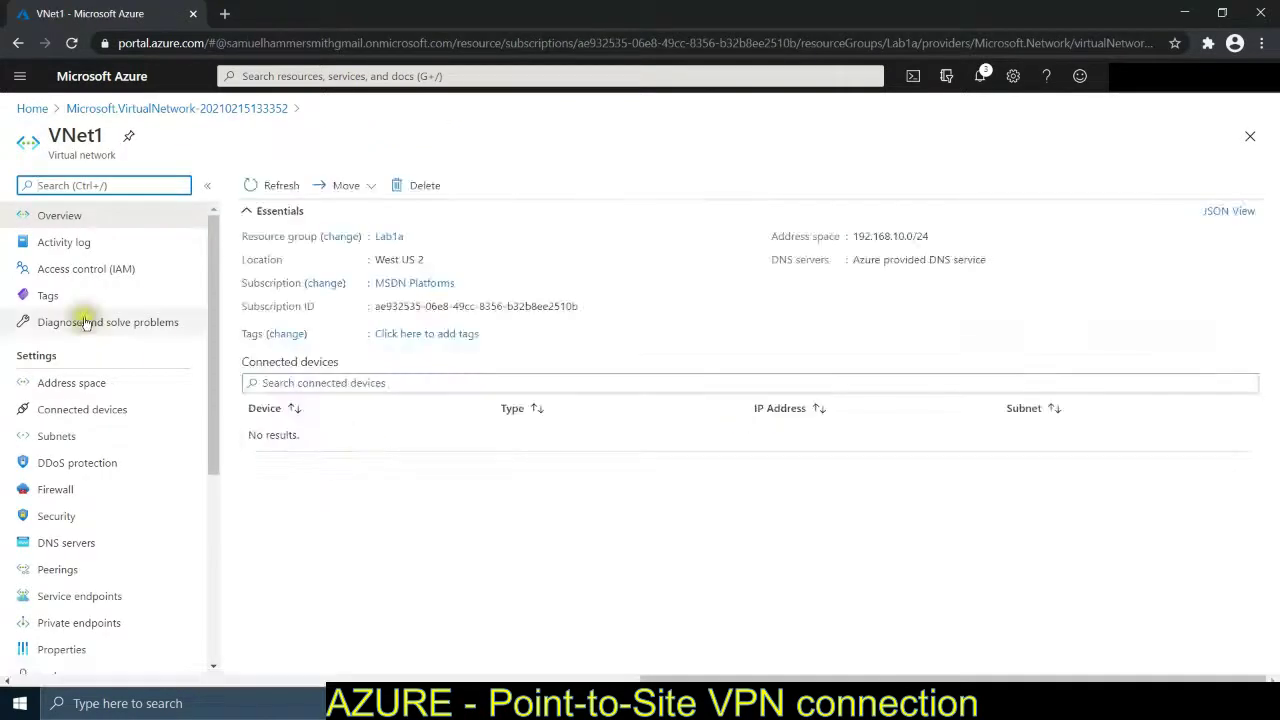
pyautogui.moveTo(104, 136); pyautogui.dragTo(50, 137)
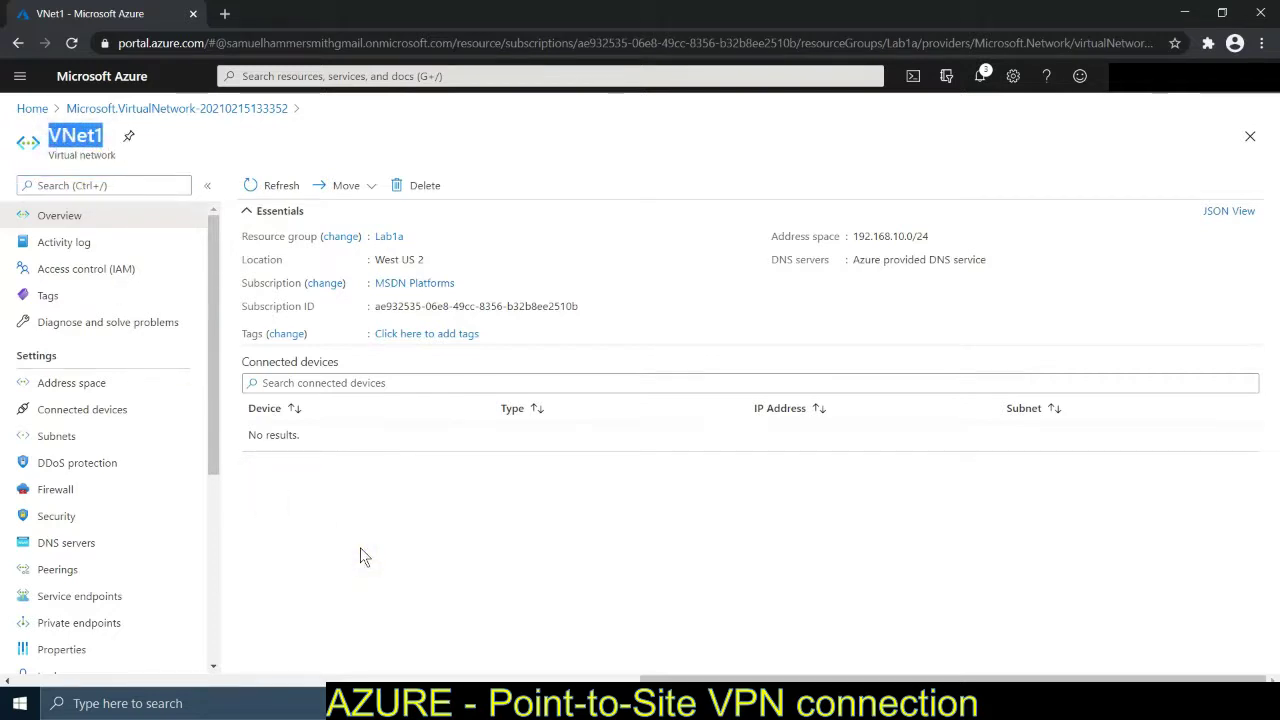
pyautogui.click(60, 437)
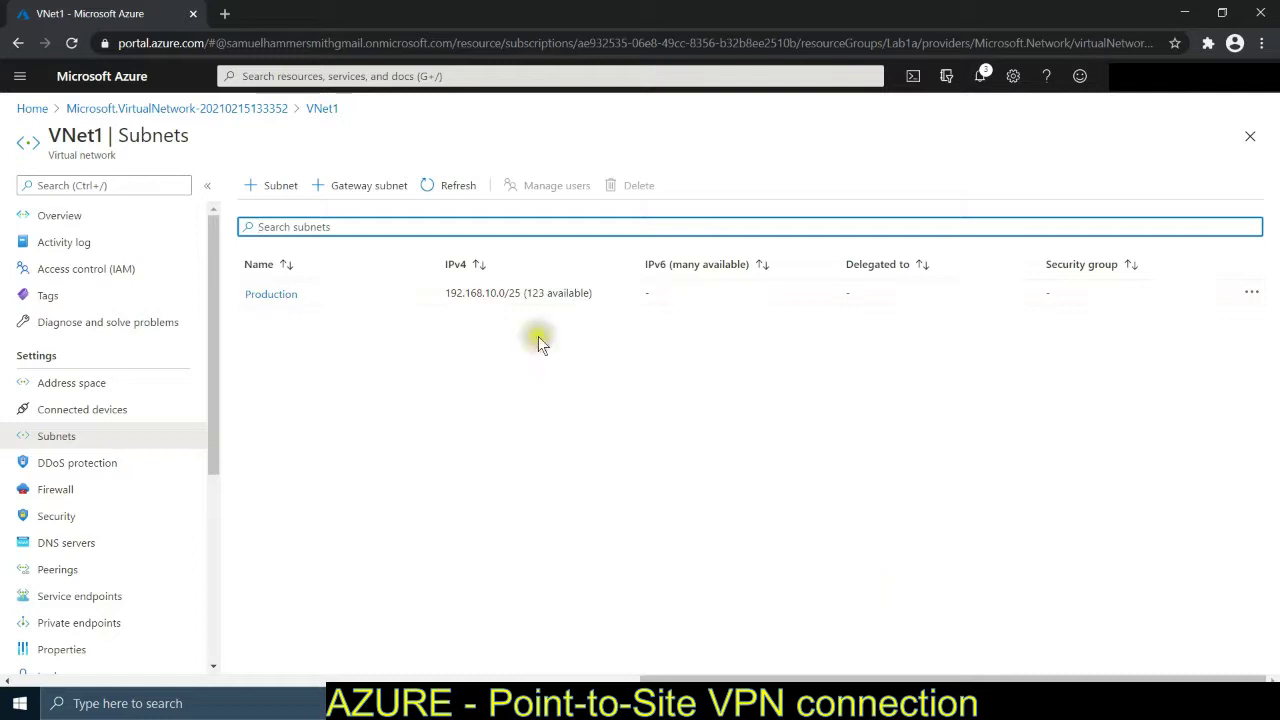
# Save a Development subnet at 192.168.10.128/26 with 59 usable addresses, then refresh the list
pyautogui.click(268, 185)
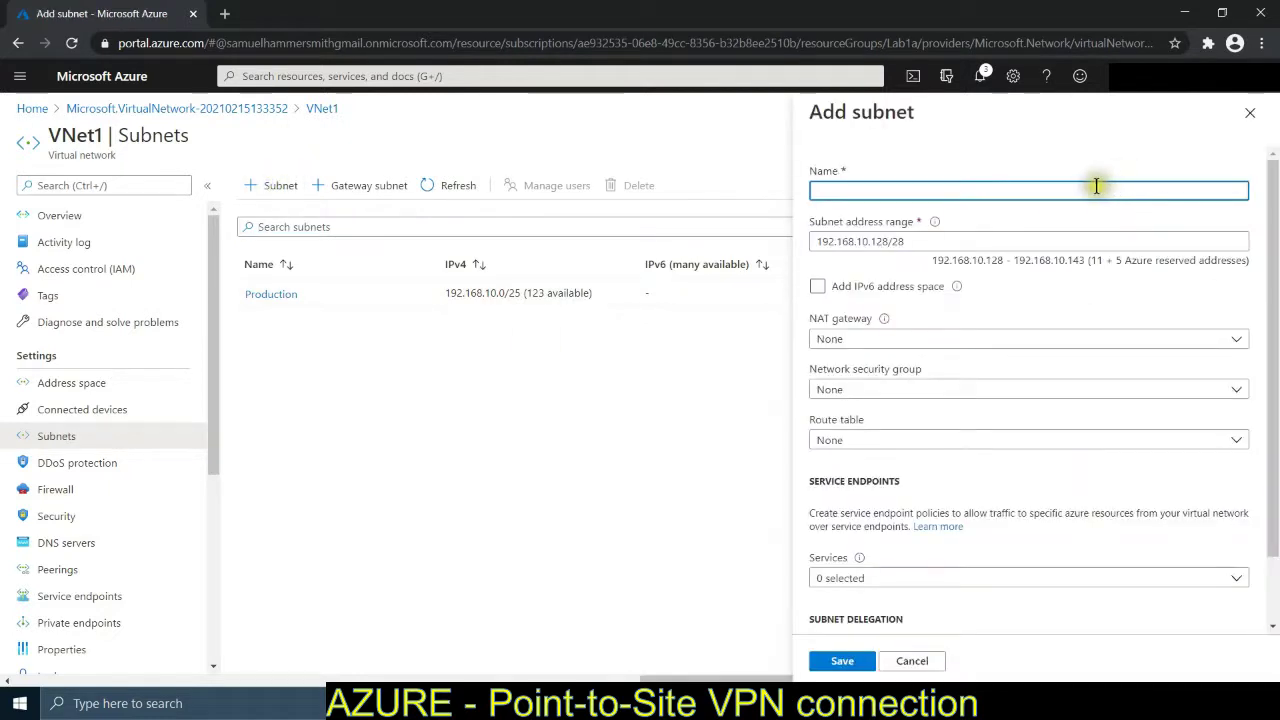
pyautogui.write('Development')
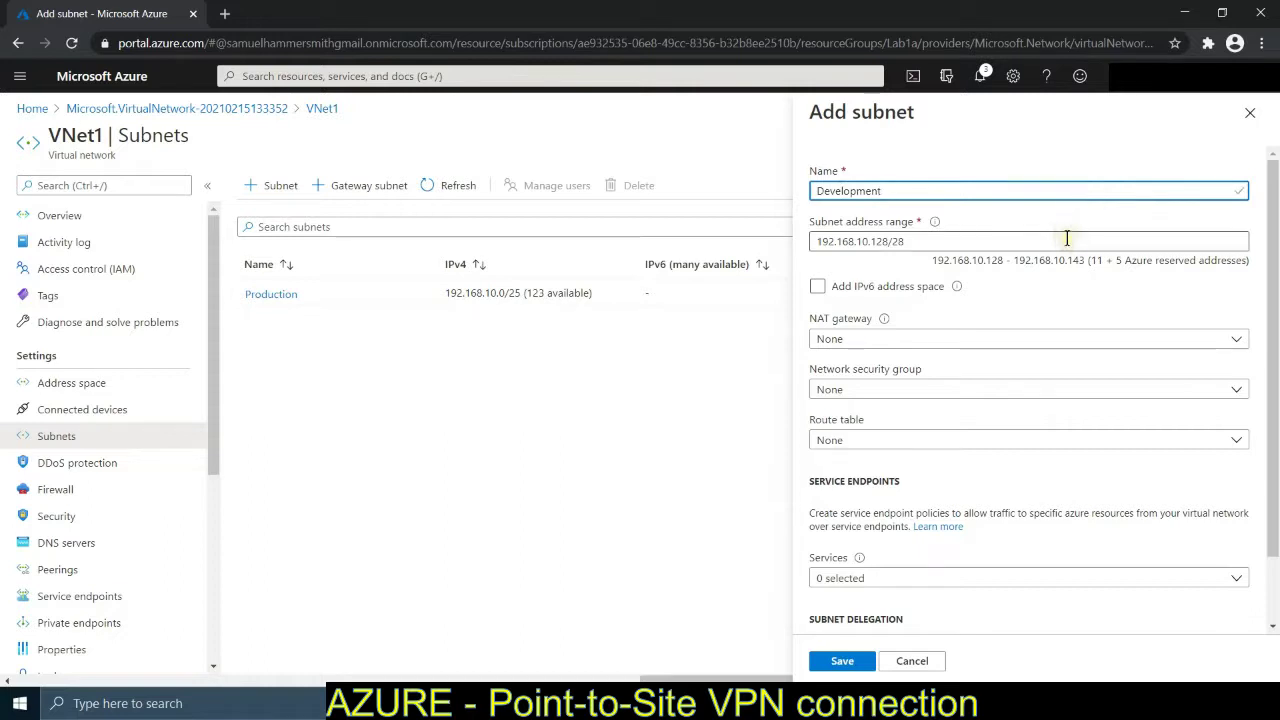
pyautogui.click(1067, 238)
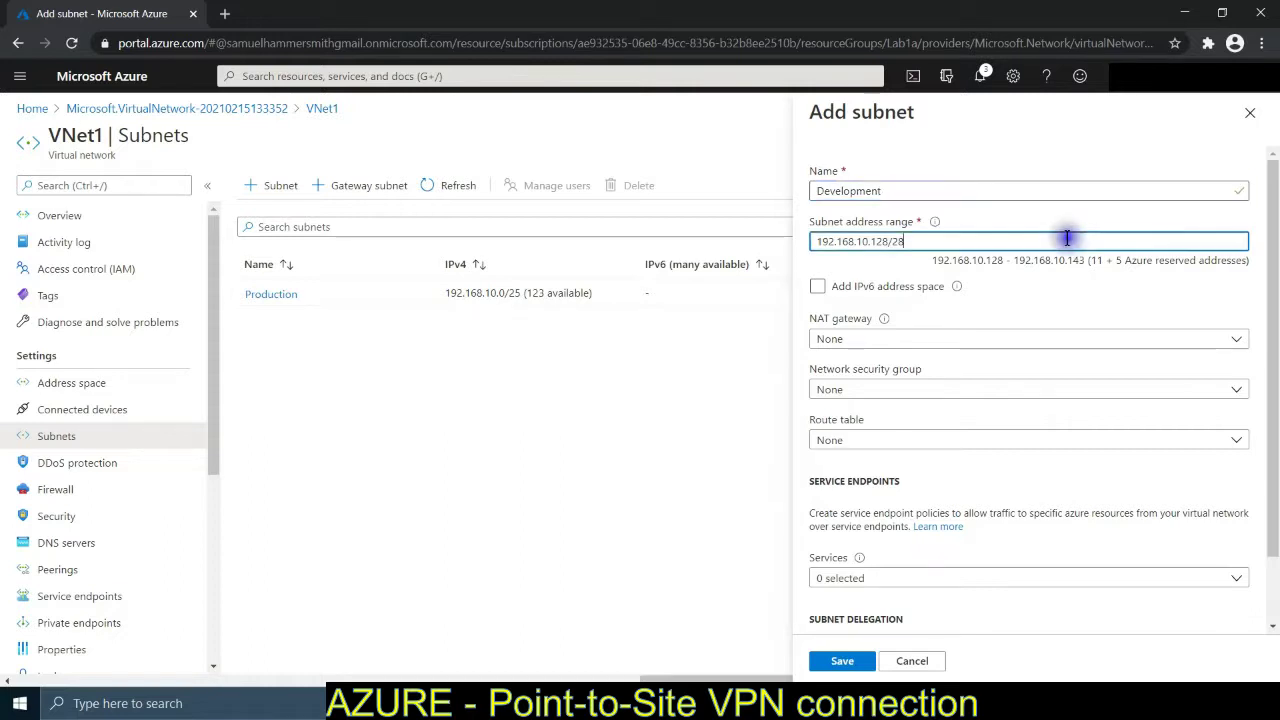
pyautogui.press('BackSpace')
pyautogui.write('6')
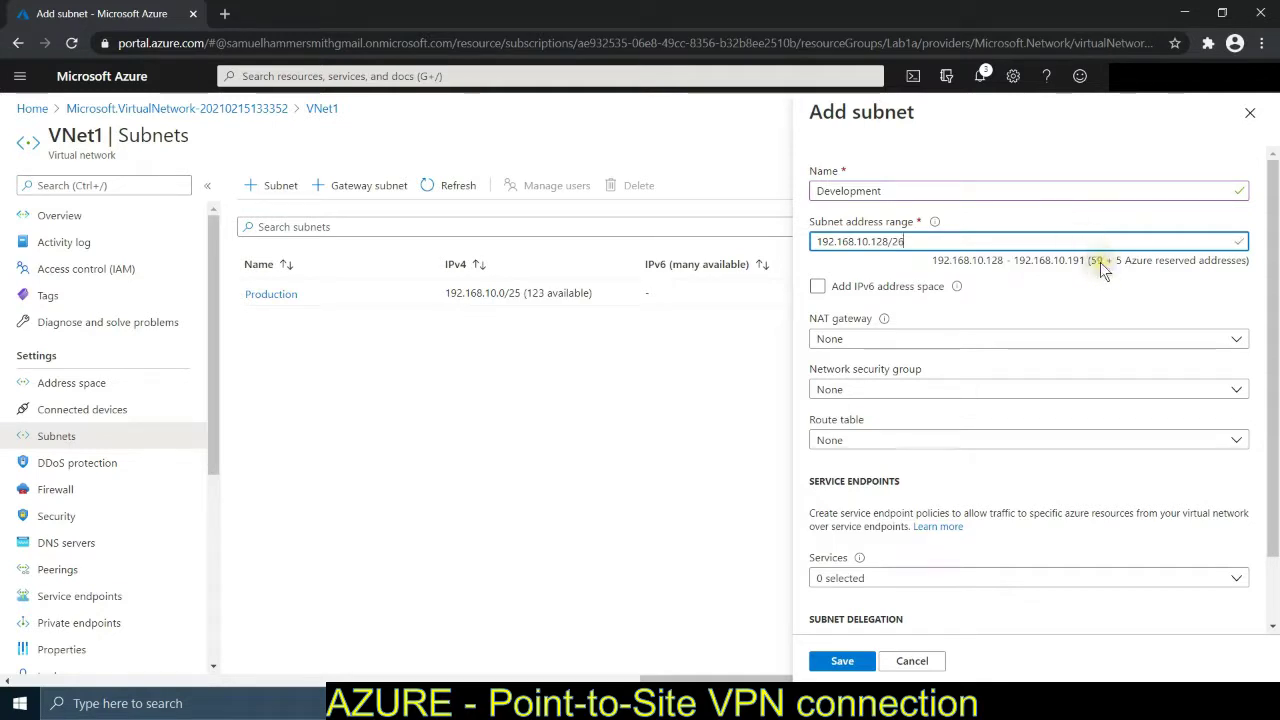
pyautogui.moveTo(1102, 259); pyautogui.dragTo(1087, 257)
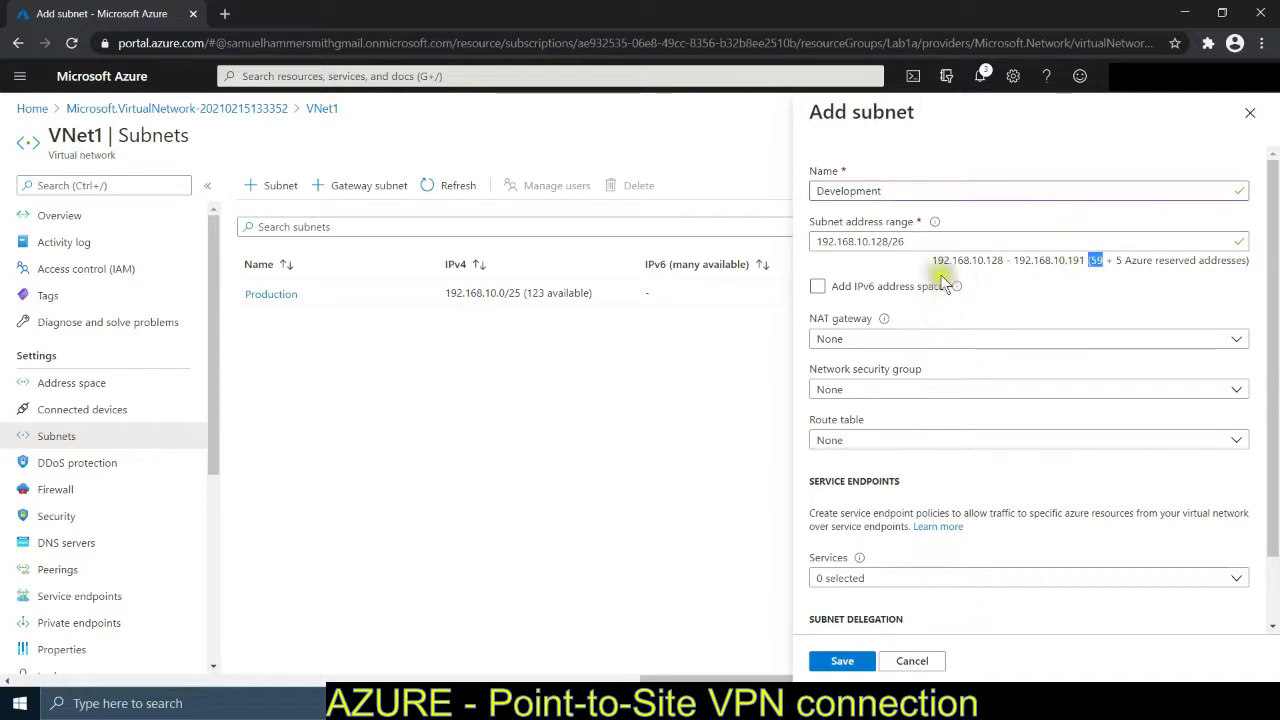
pyautogui.click(842, 661)
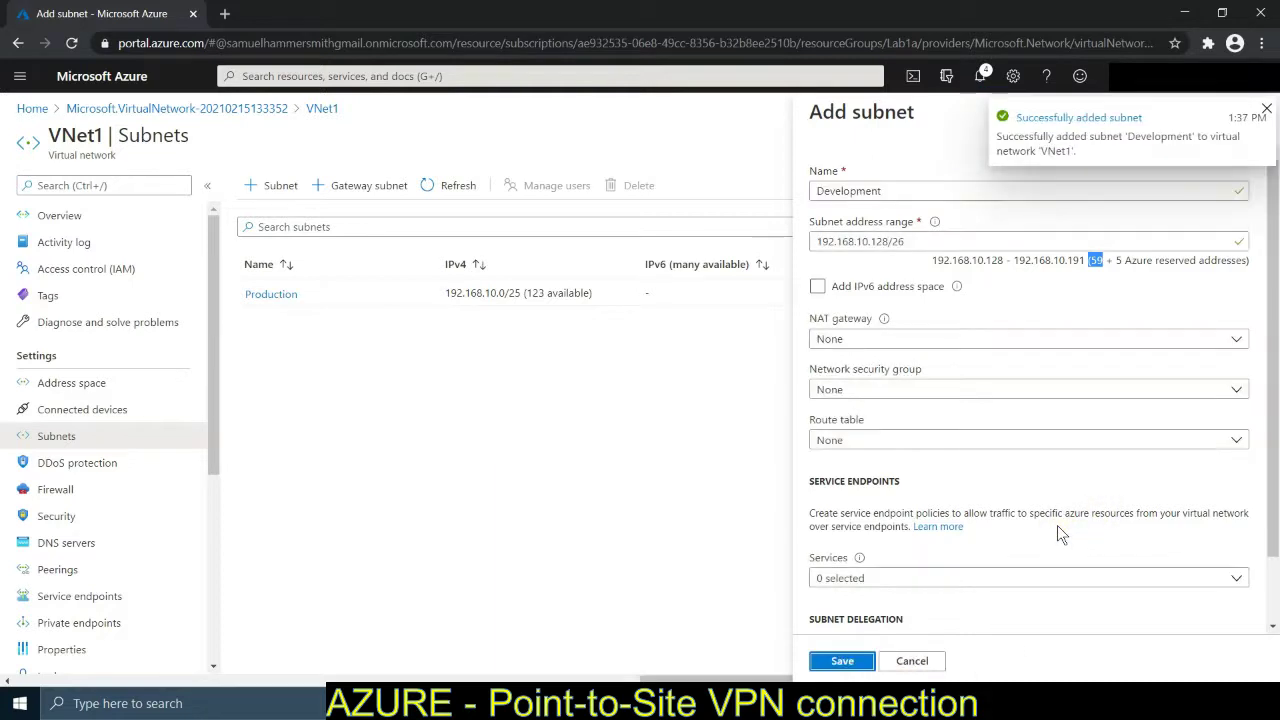
pyautogui.click(437, 186)
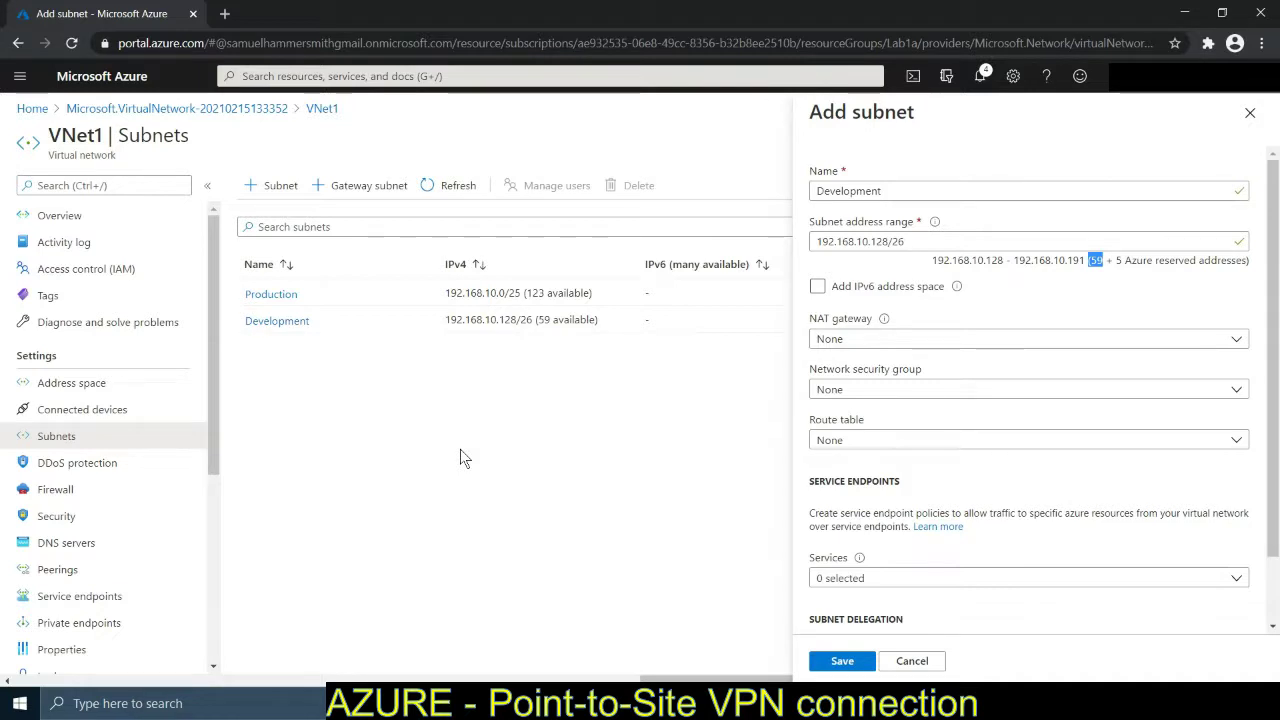
# Save GatewaySubnet with the default range 192.168.10.192/28, giving 11 usable addresses
pyautogui.click(355, 185)
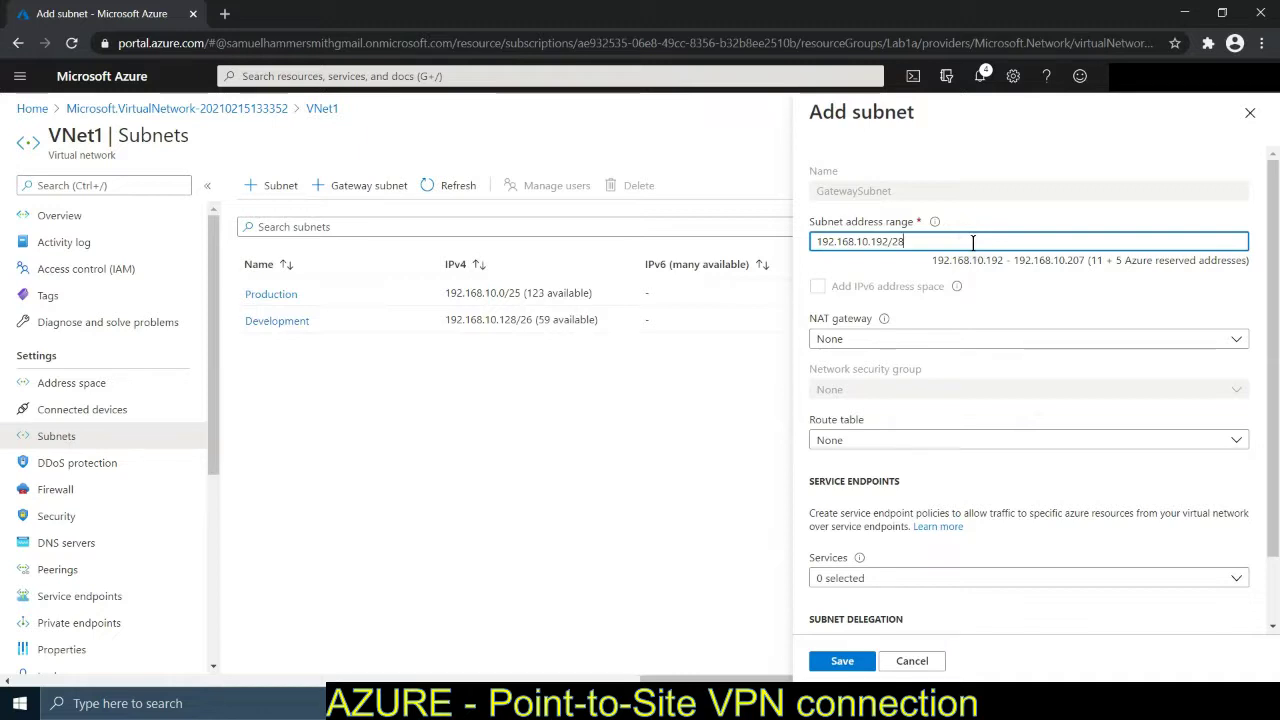
pyautogui.click(1093, 262)
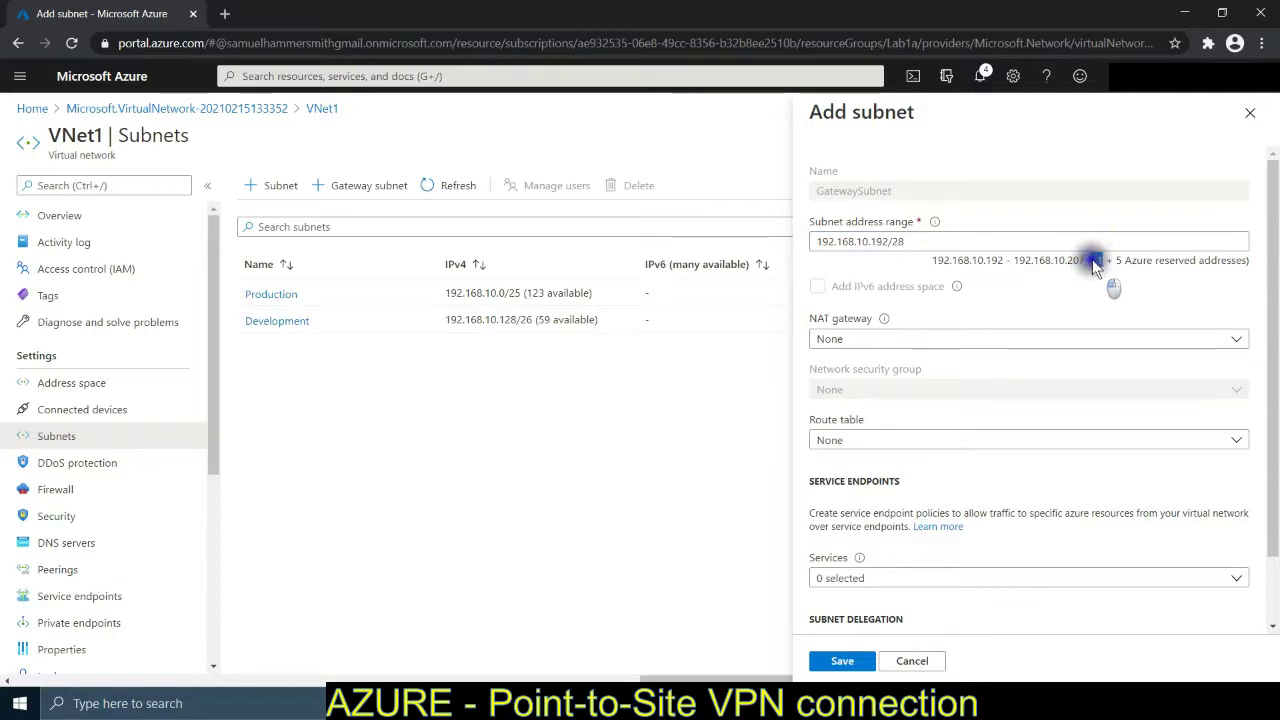
pyautogui.click(1009, 302)
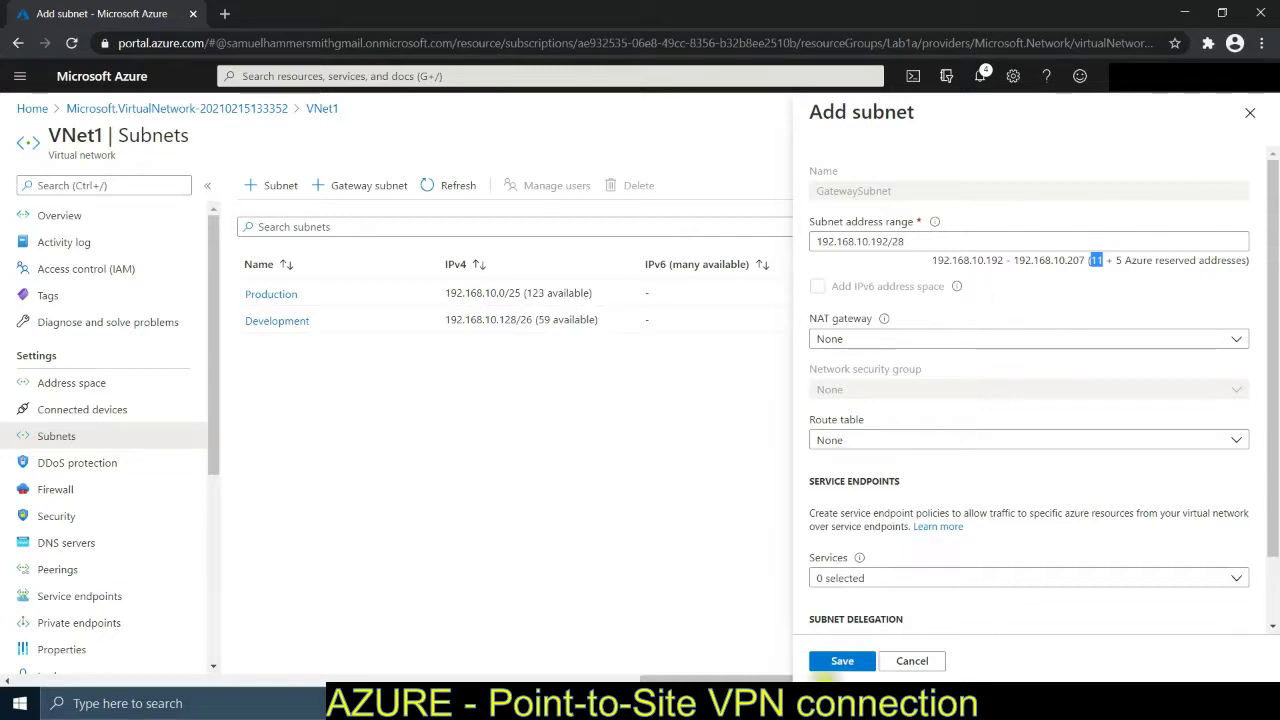
pyautogui.click(883, 193)
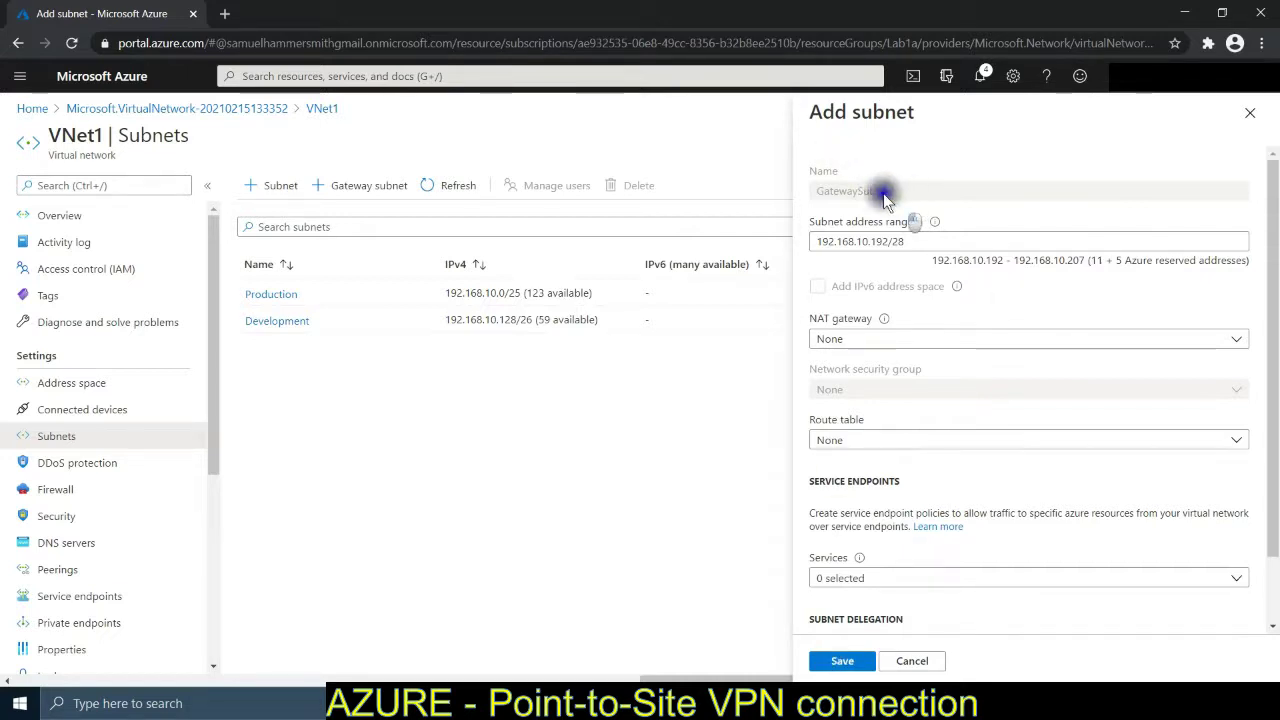
pyautogui.click(843, 662)
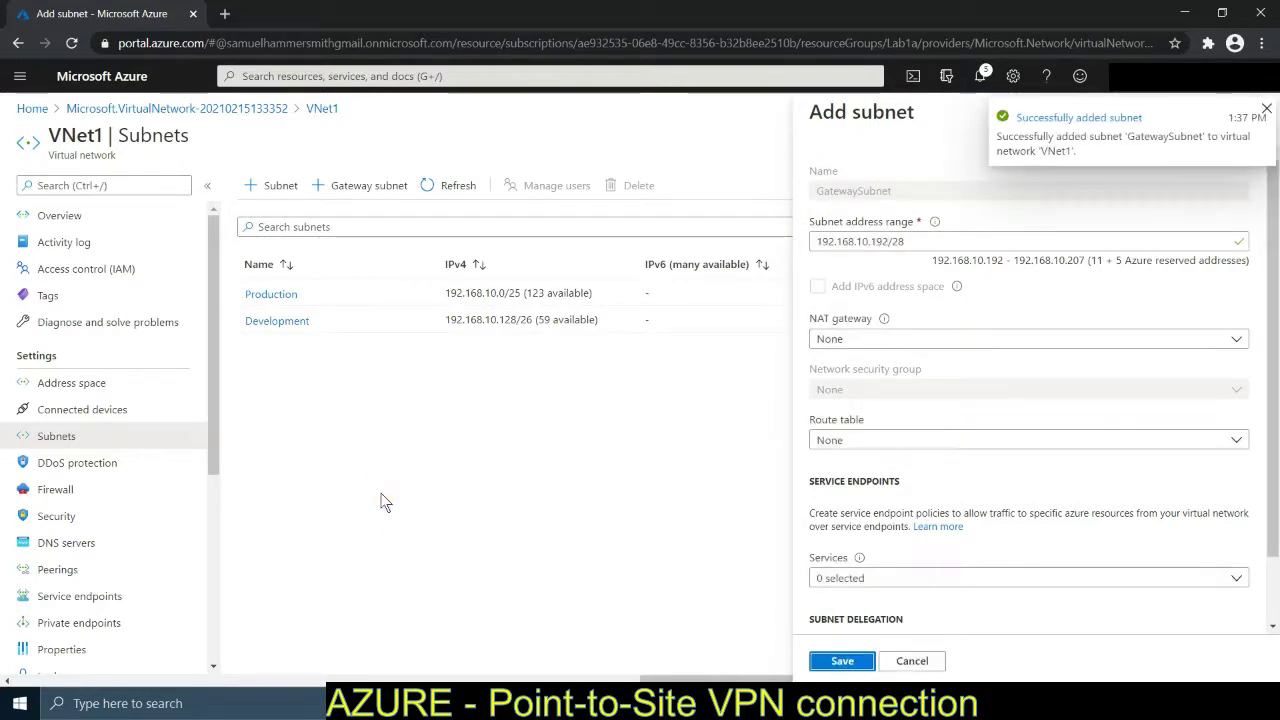
# Search for 'gatewa', open Virtual network gateways, and begin a new virtual network gateway
pyautogui.click(473, 77)
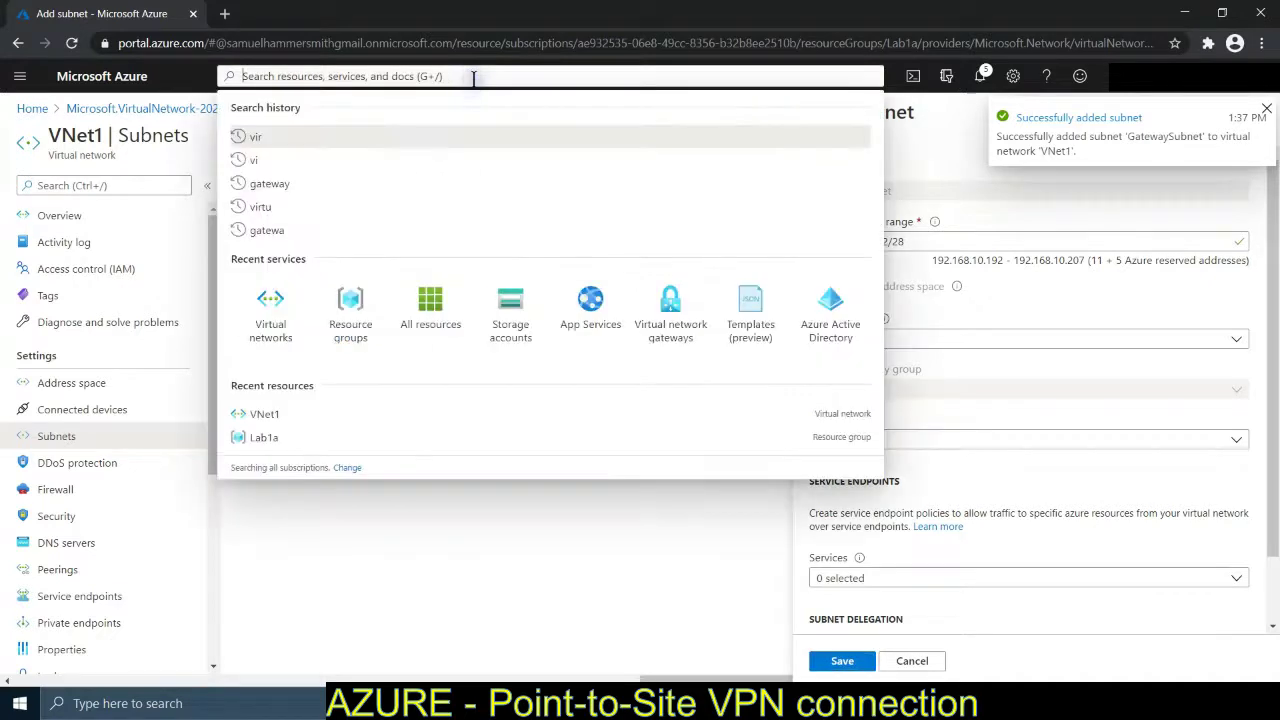
pyautogui.write('gatewa')
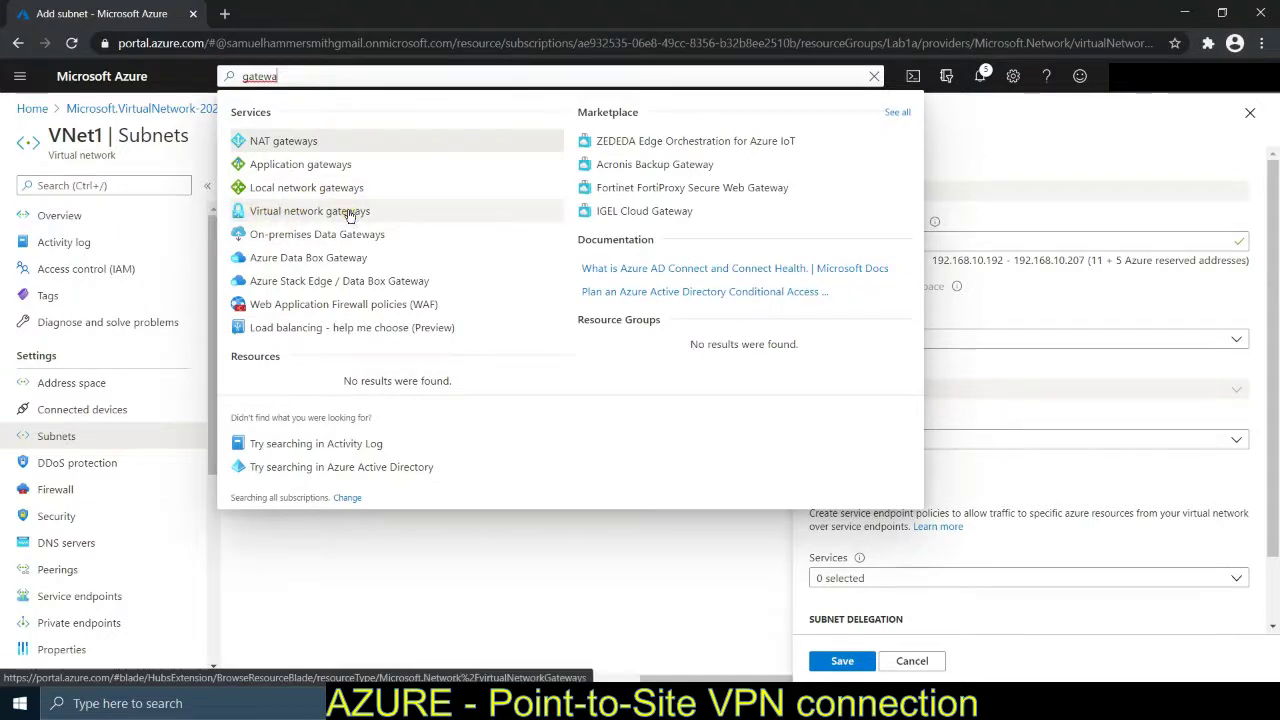
pyautogui.click(350, 214)
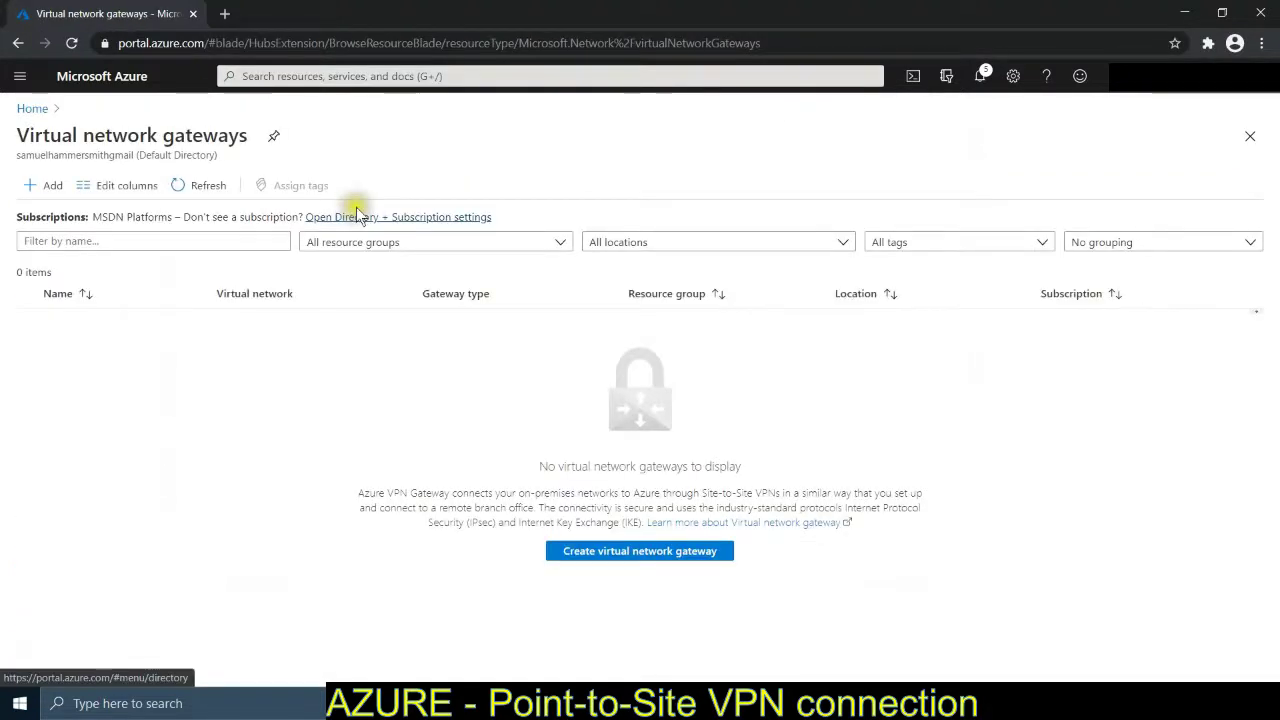
pyautogui.click(666, 552)
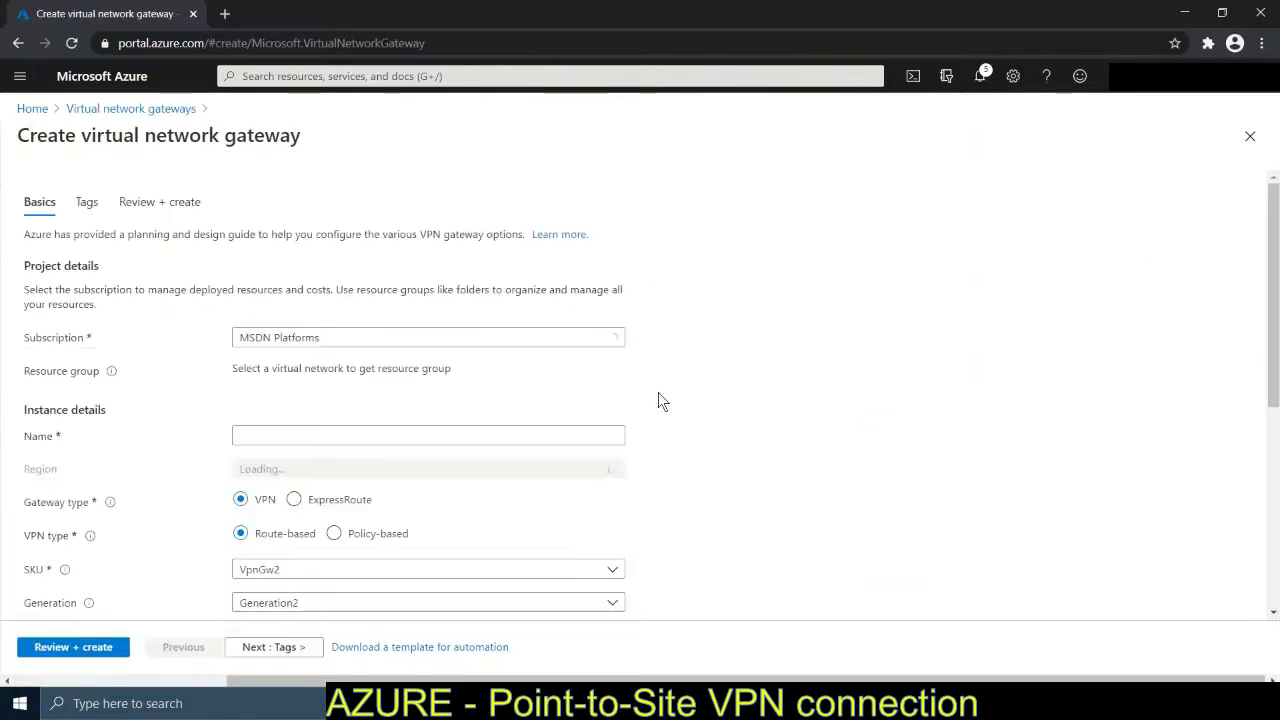
# Set the gateway's region to West US 2
pyautogui.scroll(-1, 910, 368)
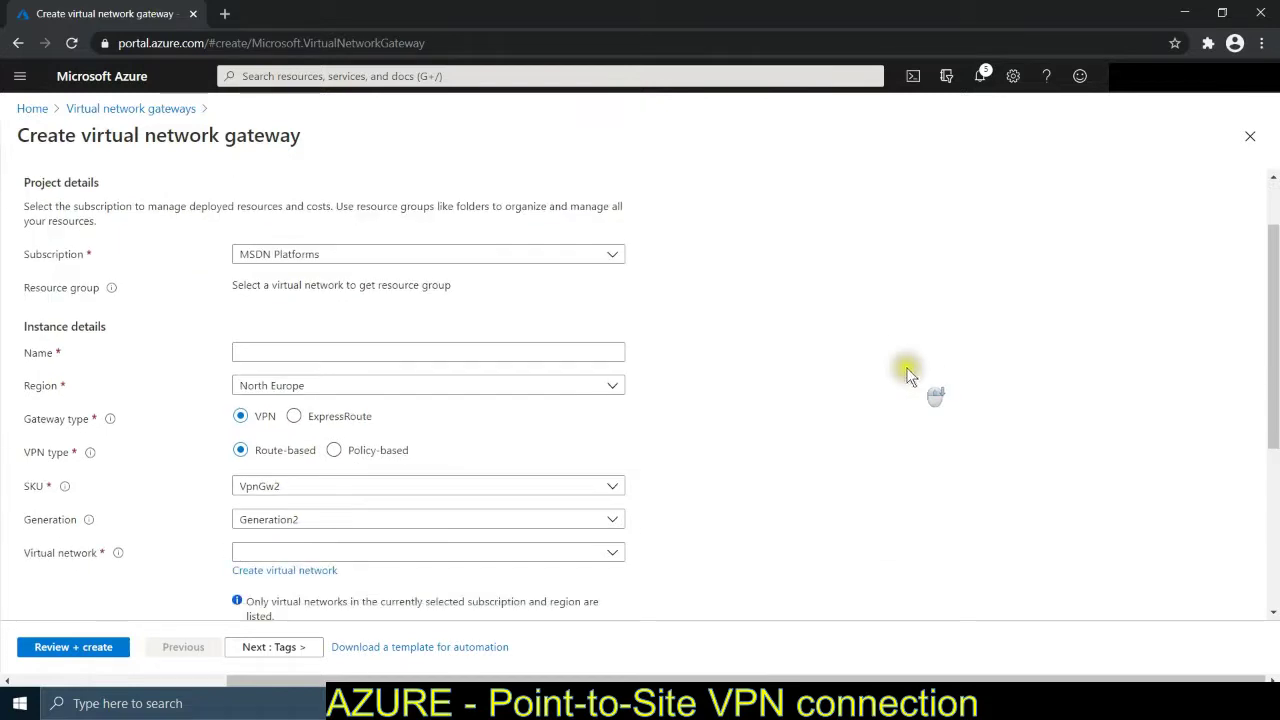
pyautogui.moveTo(232, 286); pyautogui.dragTo(456, 290)
pyautogui.click(456, 289)
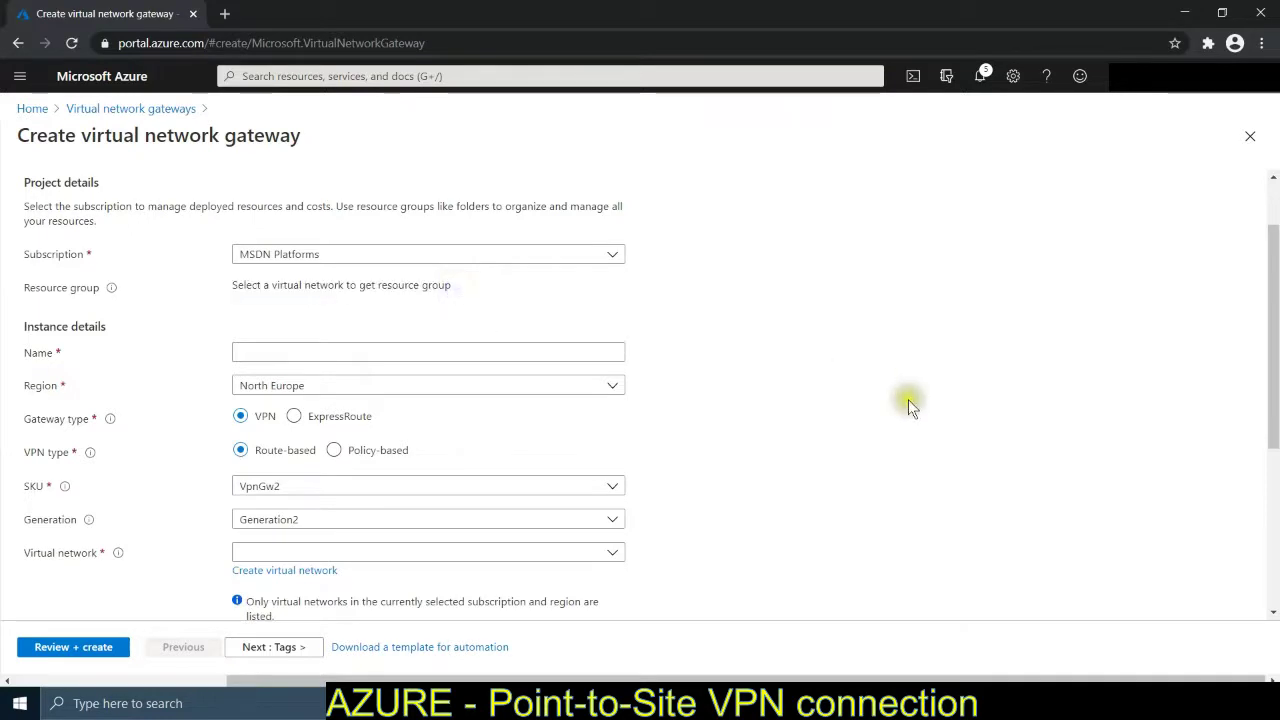
pyautogui.scroll(-1, 855, 444)
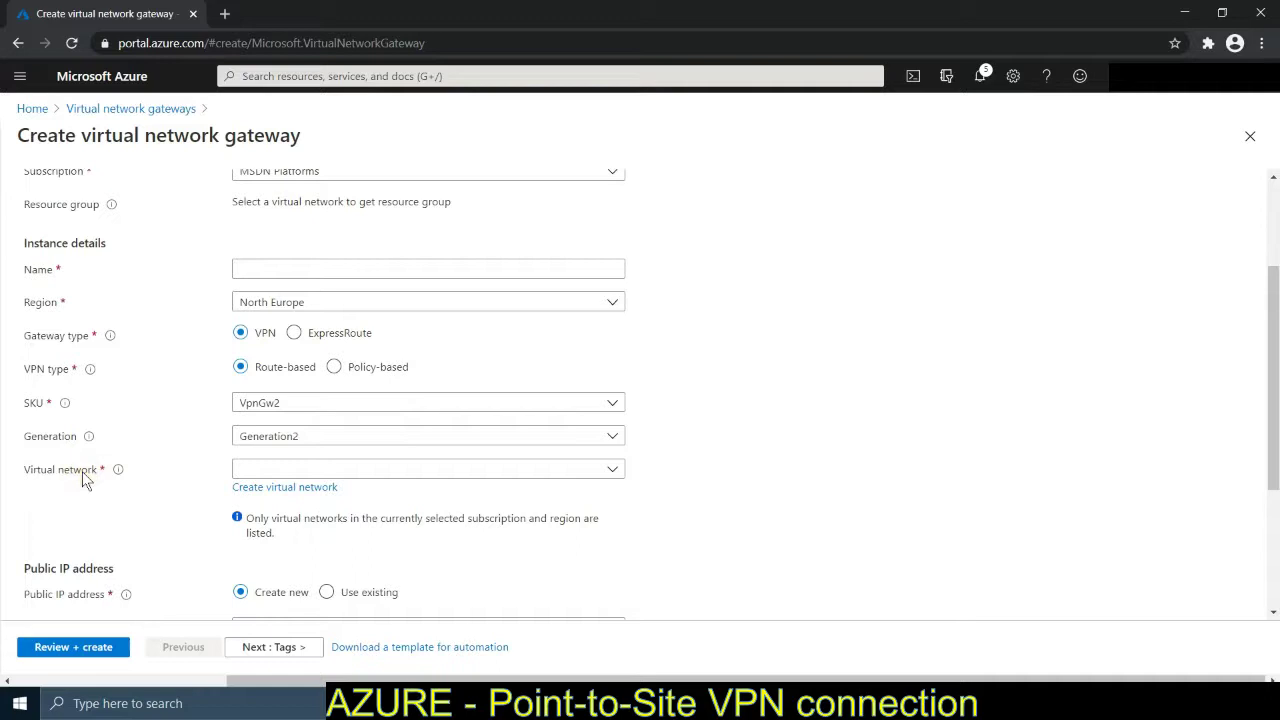
pyautogui.click(615, 471)
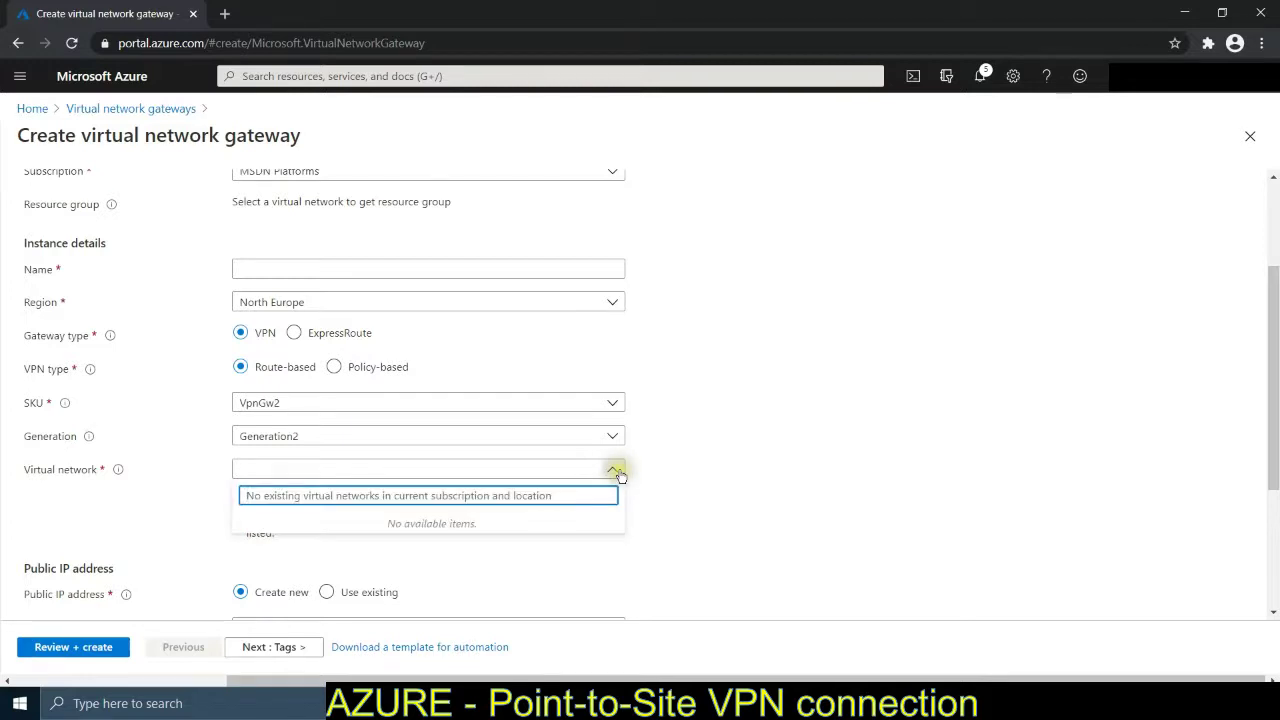
pyautogui.click(785, 511)
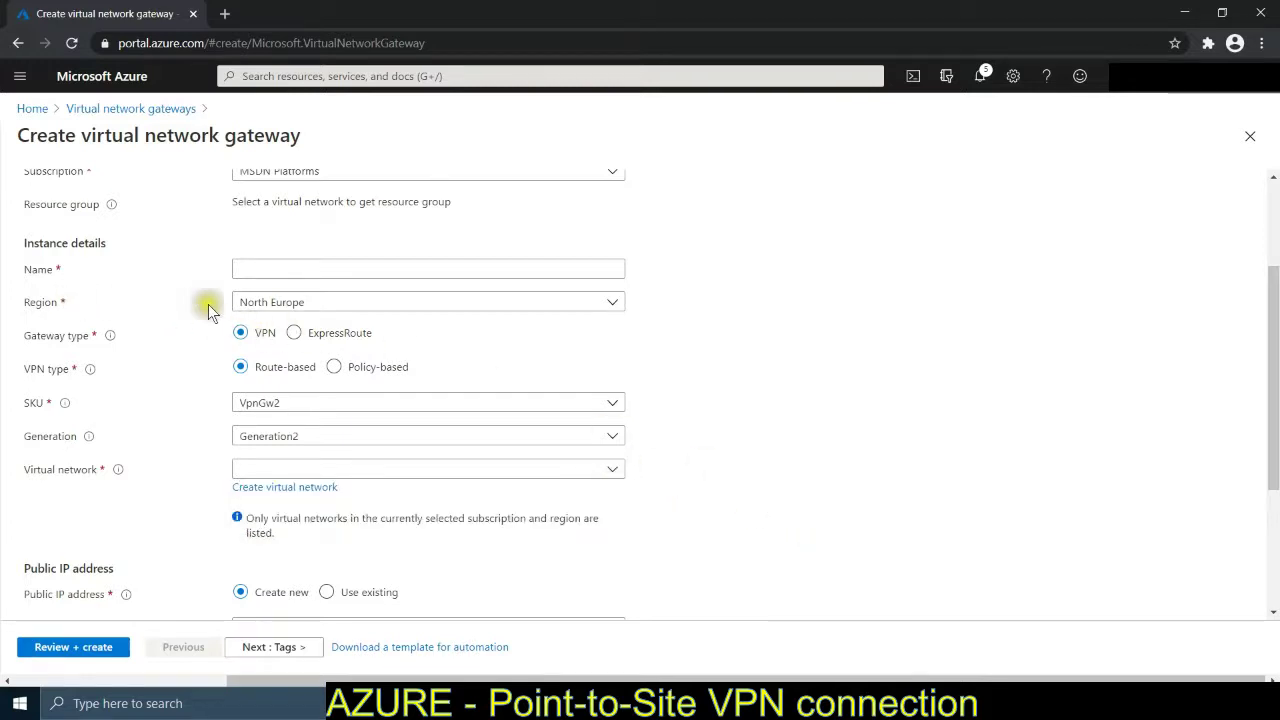
pyautogui.click(614, 308)
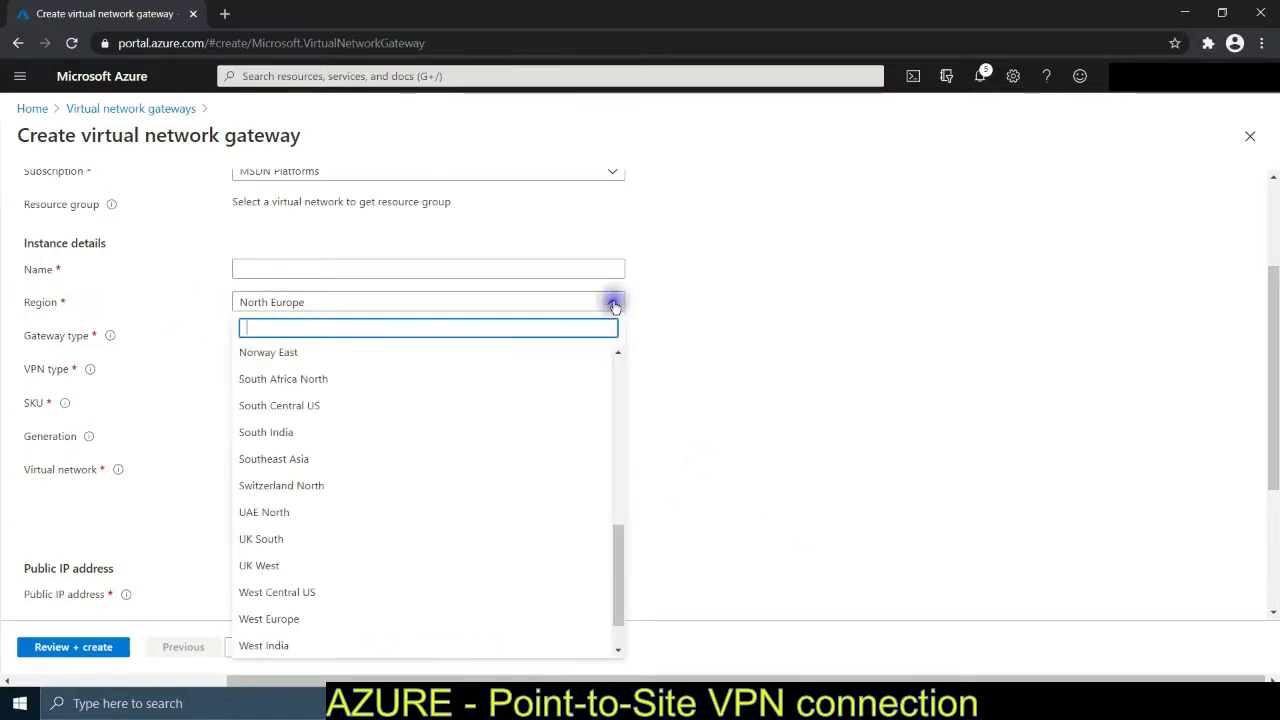
pyautogui.scroll(-1, 460, 597)
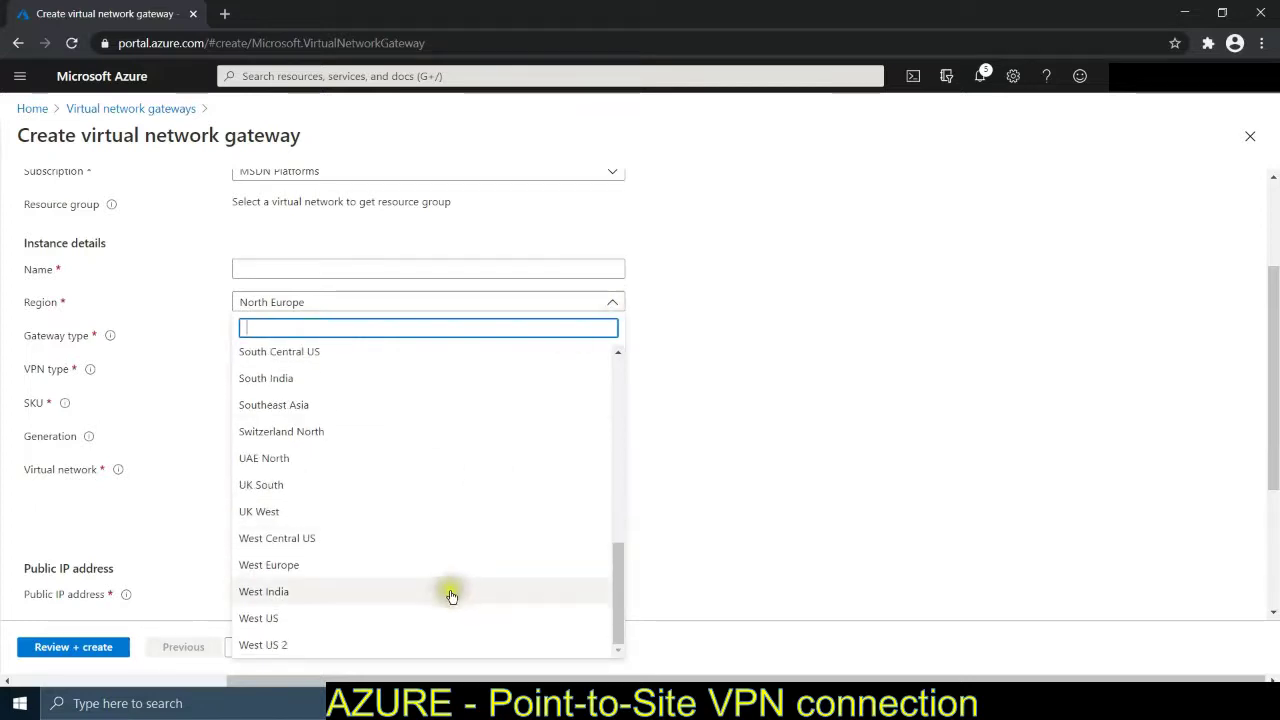
pyautogui.click(416, 644)
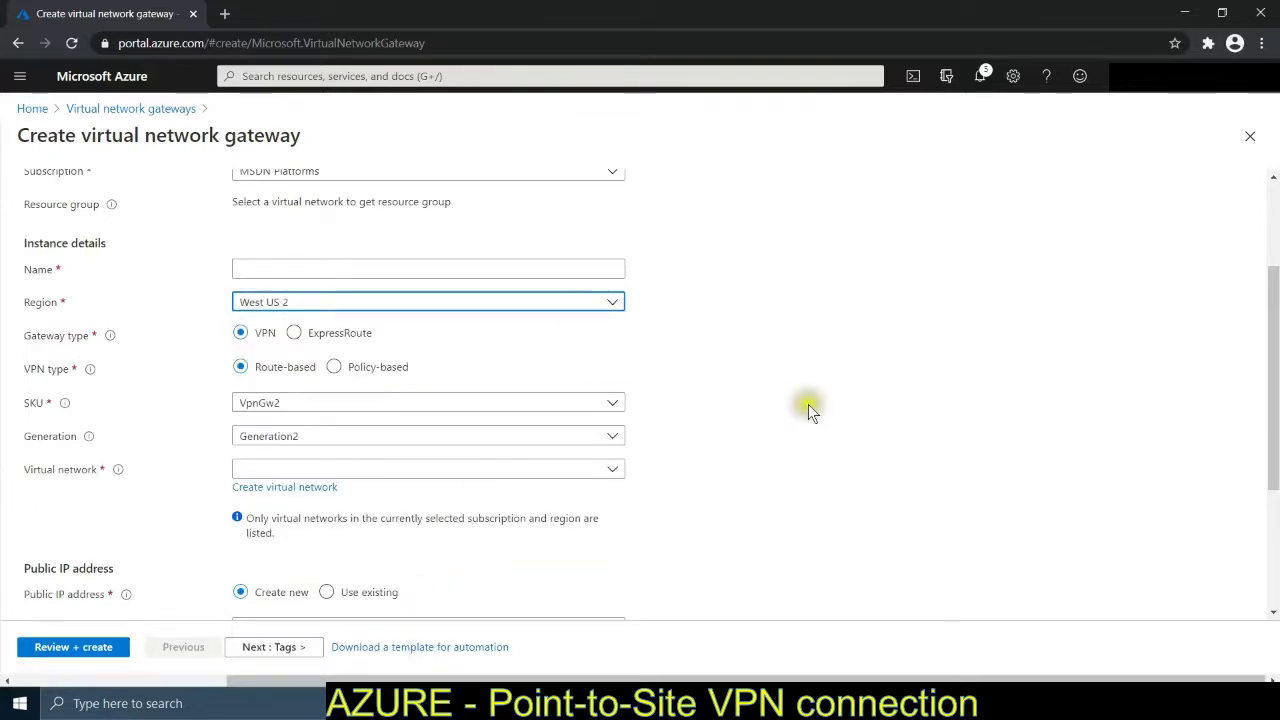
# Attach the gateway to virtual network VNet1 and choose the Basic SKU
pyautogui.click(610, 474)
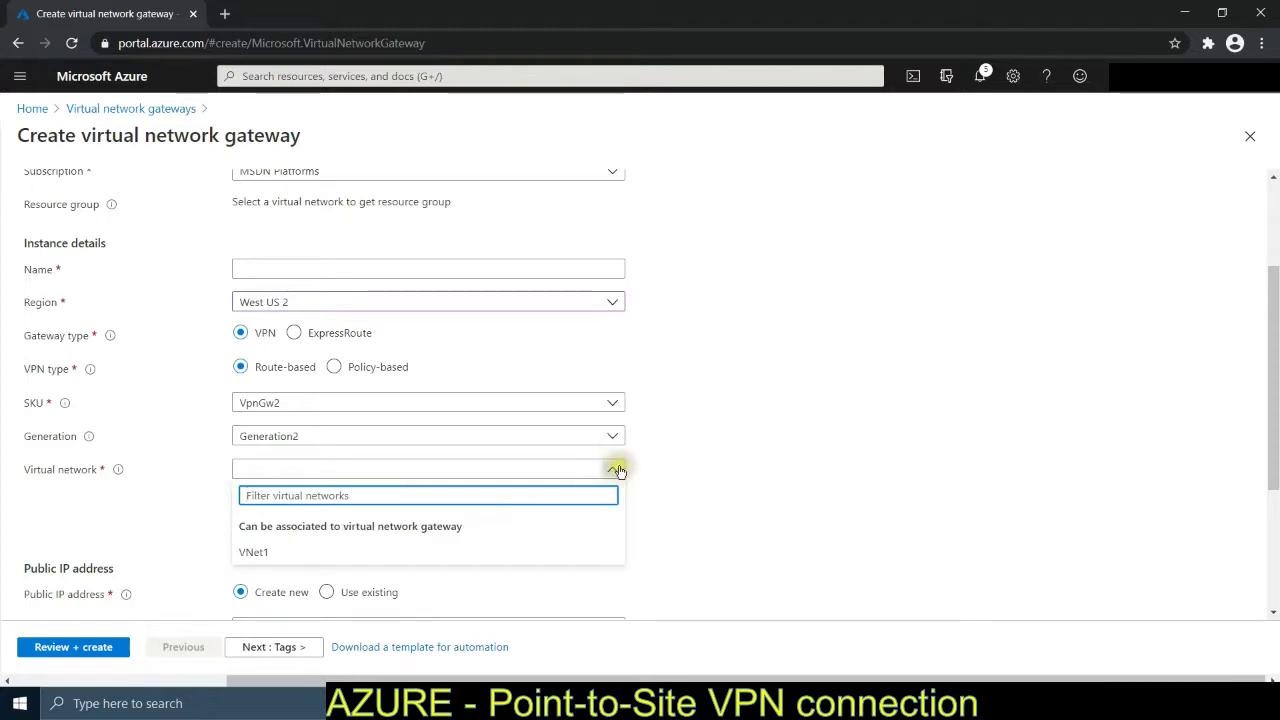
pyautogui.click(262, 552)
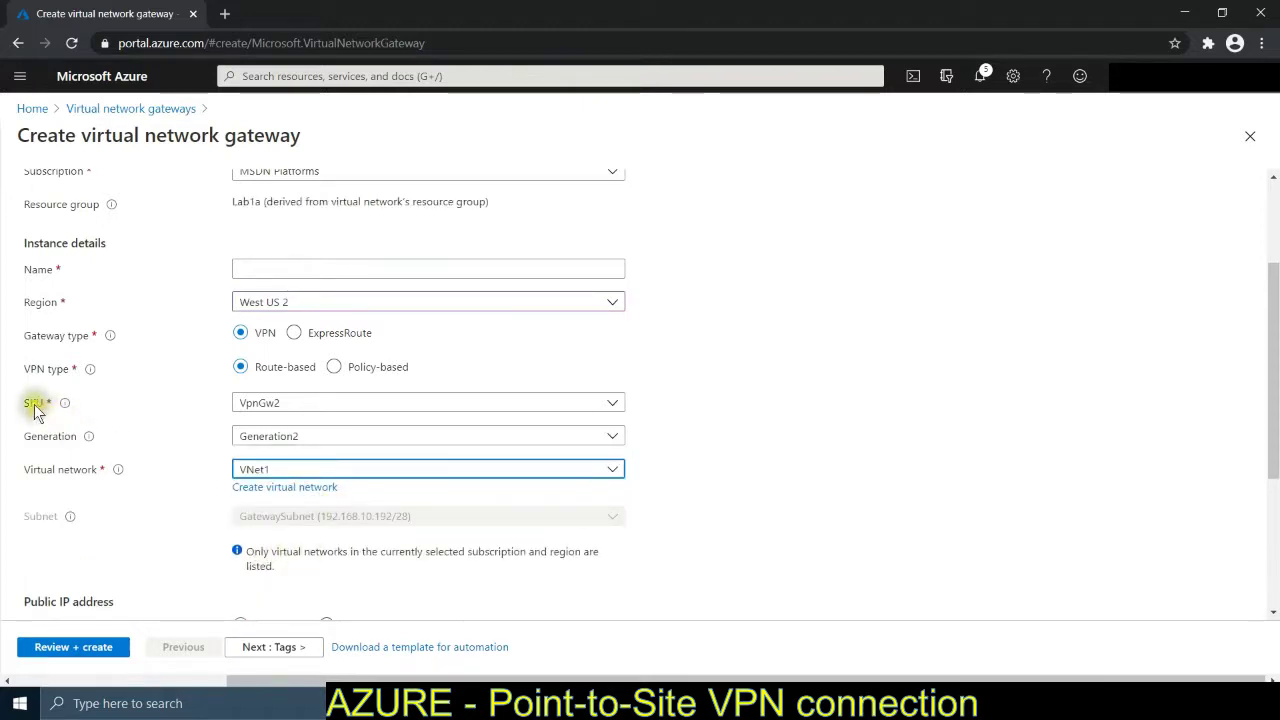
pyautogui.moveTo(64, 404)
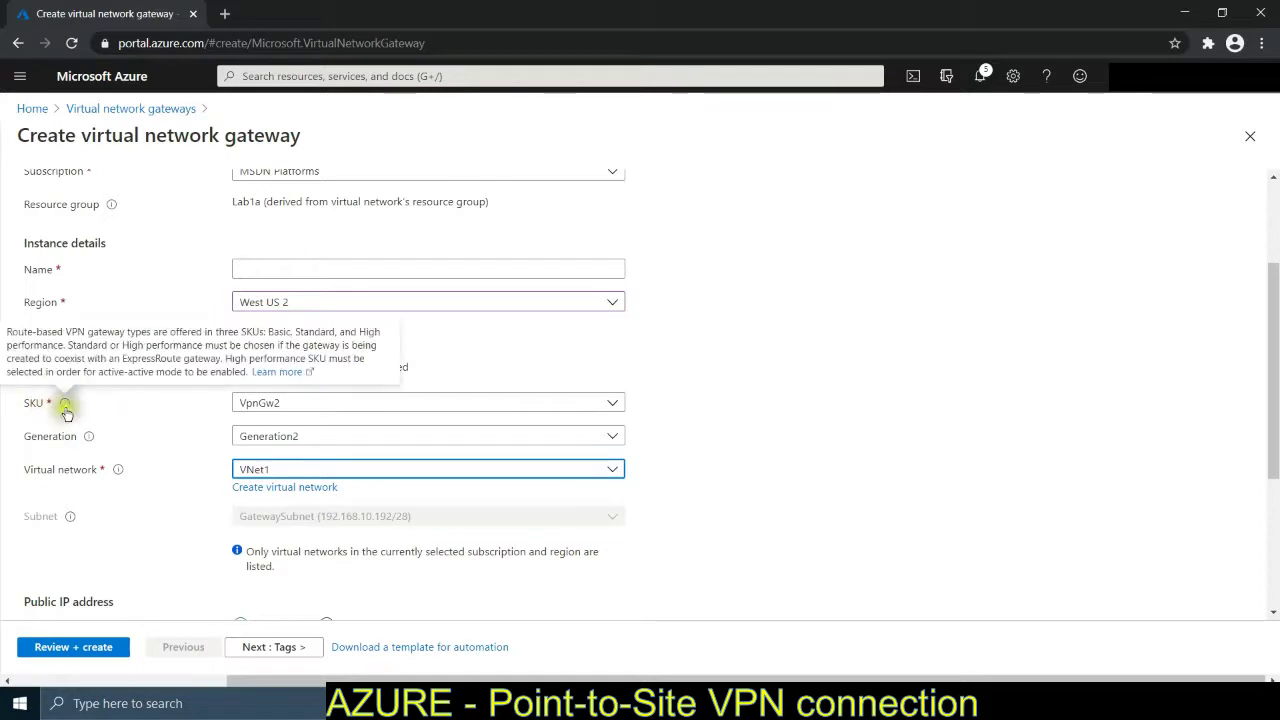
pyautogui.click(309, 404)
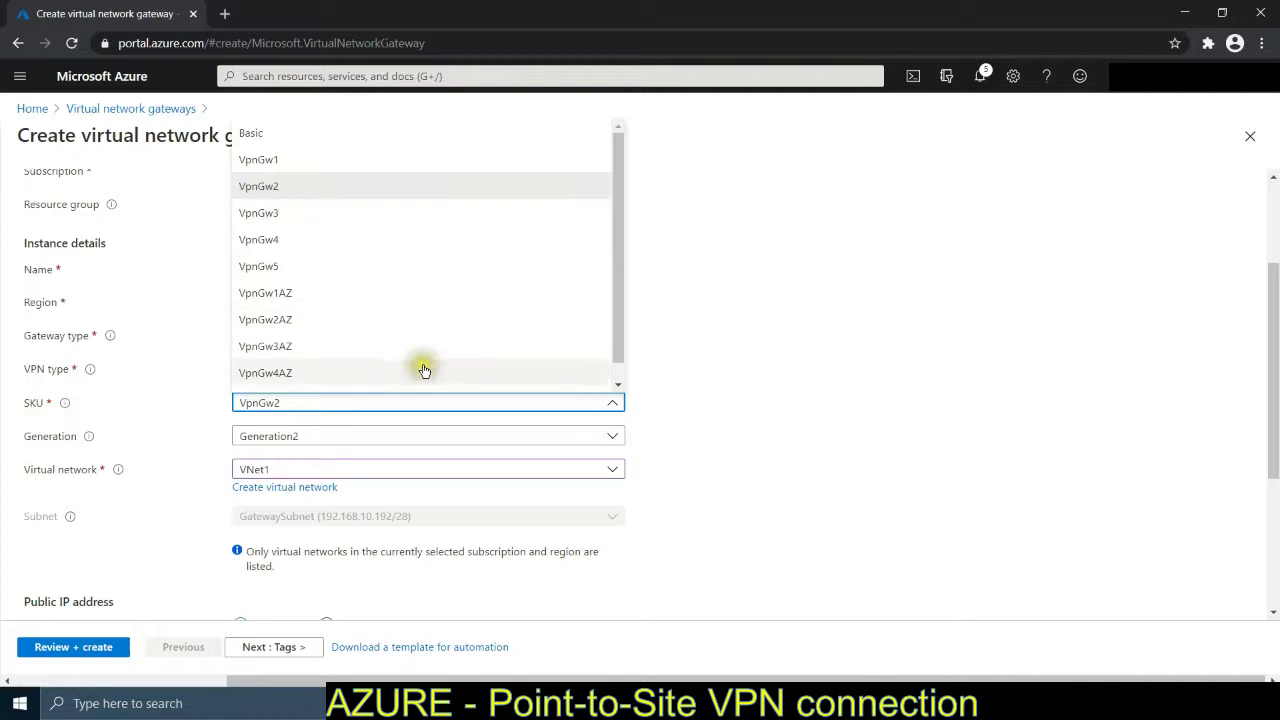
pyautogui.scroll(-1, 425, 369)
pyautogui.scroll(1, 428, 372)
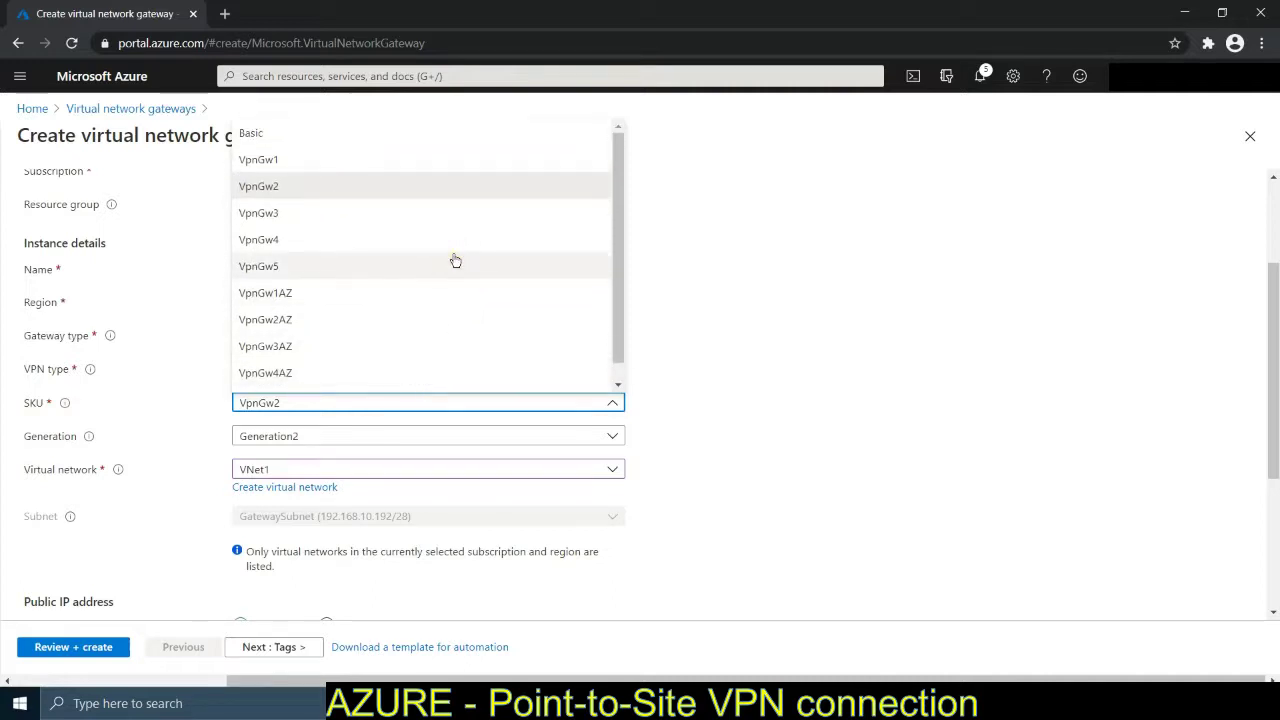
pyautogui.click(280, 134)
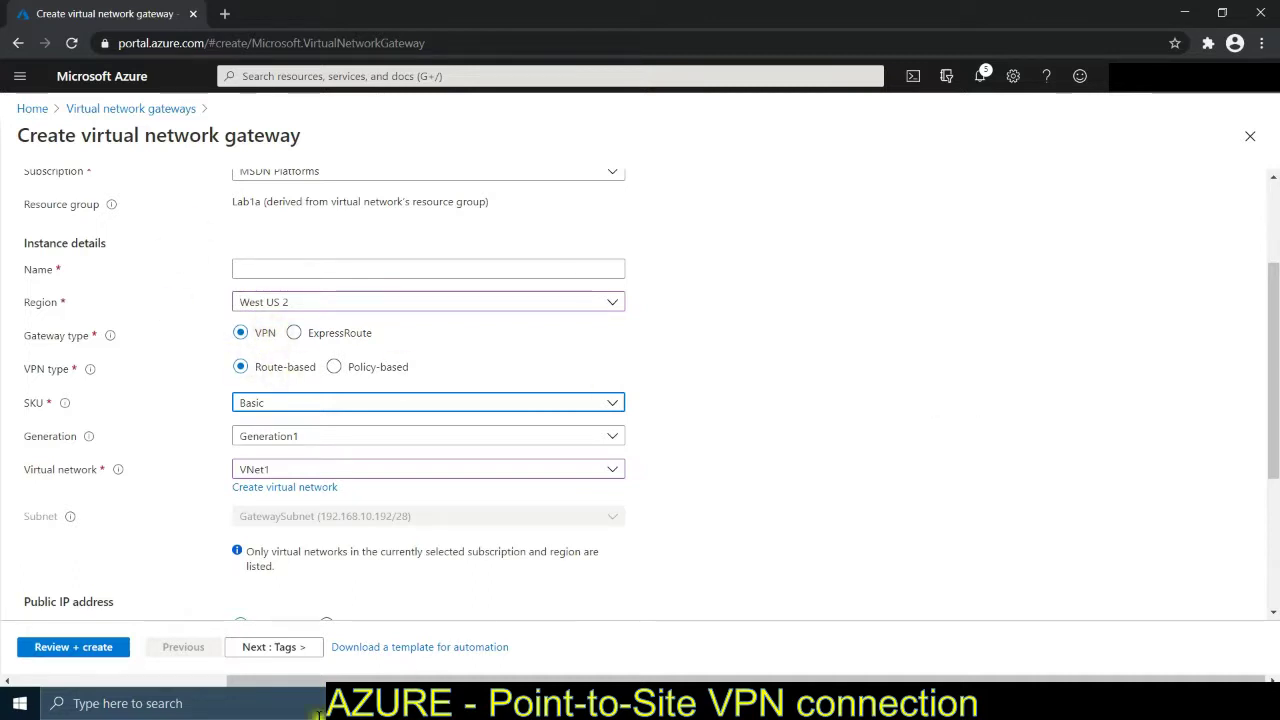
pyautogui.scroll(2, 200, 455)
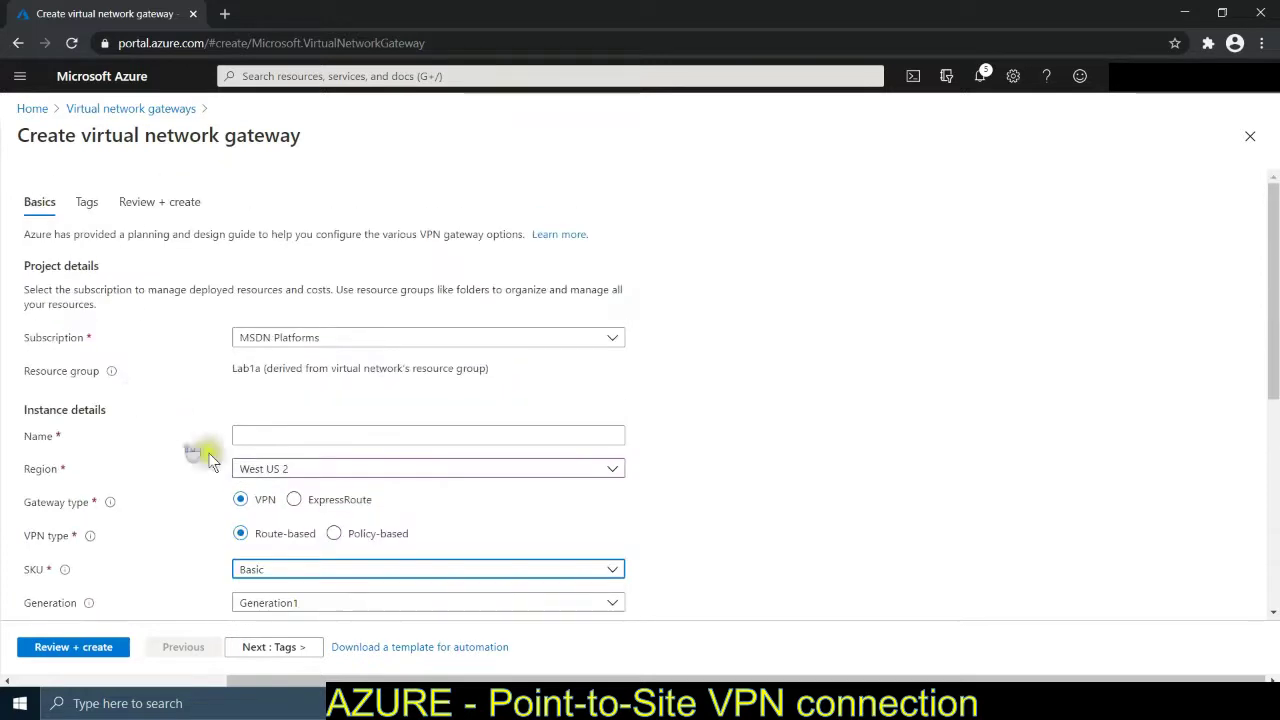
# Enter gateway name VNETGateway and public IP name VNETGatewayPublic, then proceed to Review + create
pyautogui.click(316, 435)
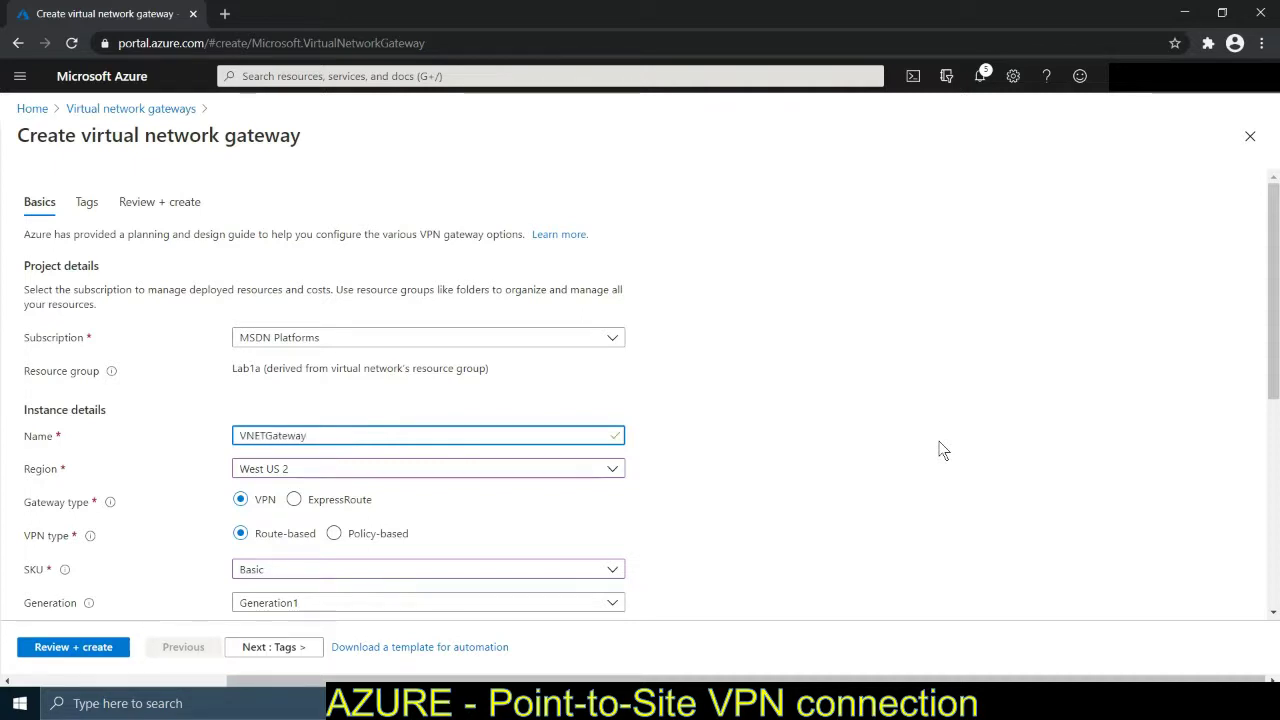
pyautogui.scroll(-3, 873, 462)
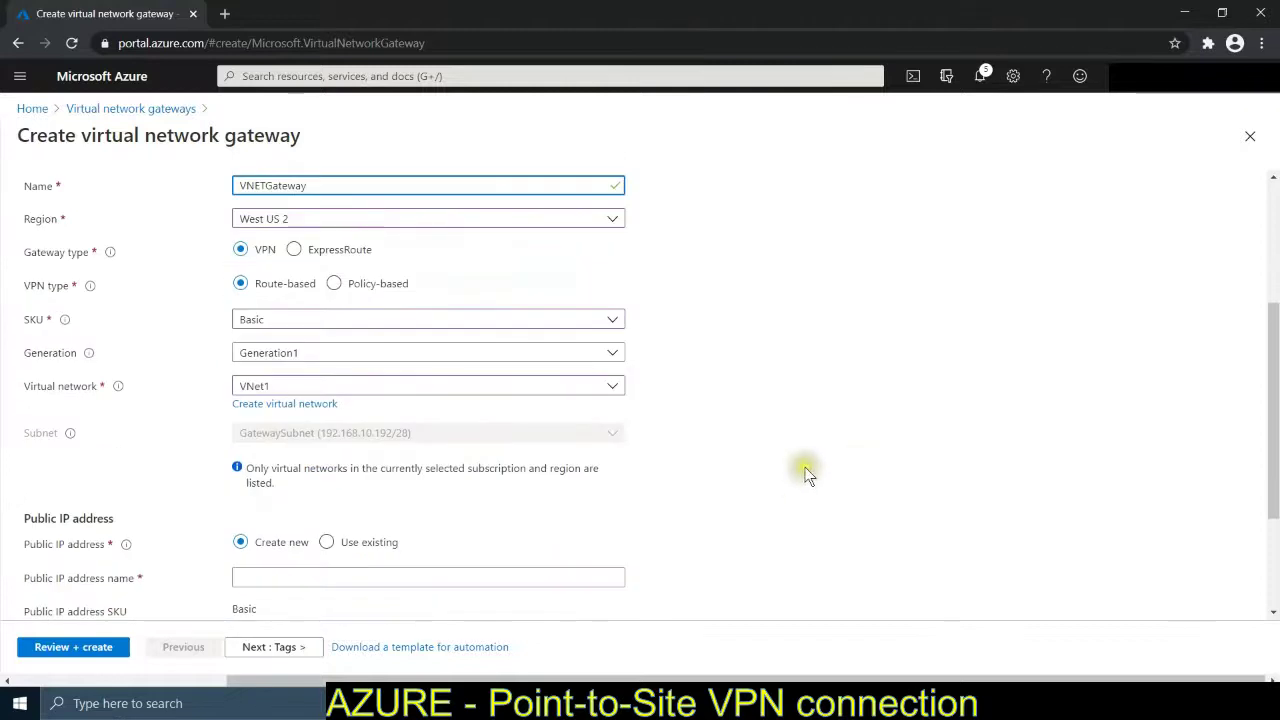
pyautogui.scroll(-2, 800, 460)
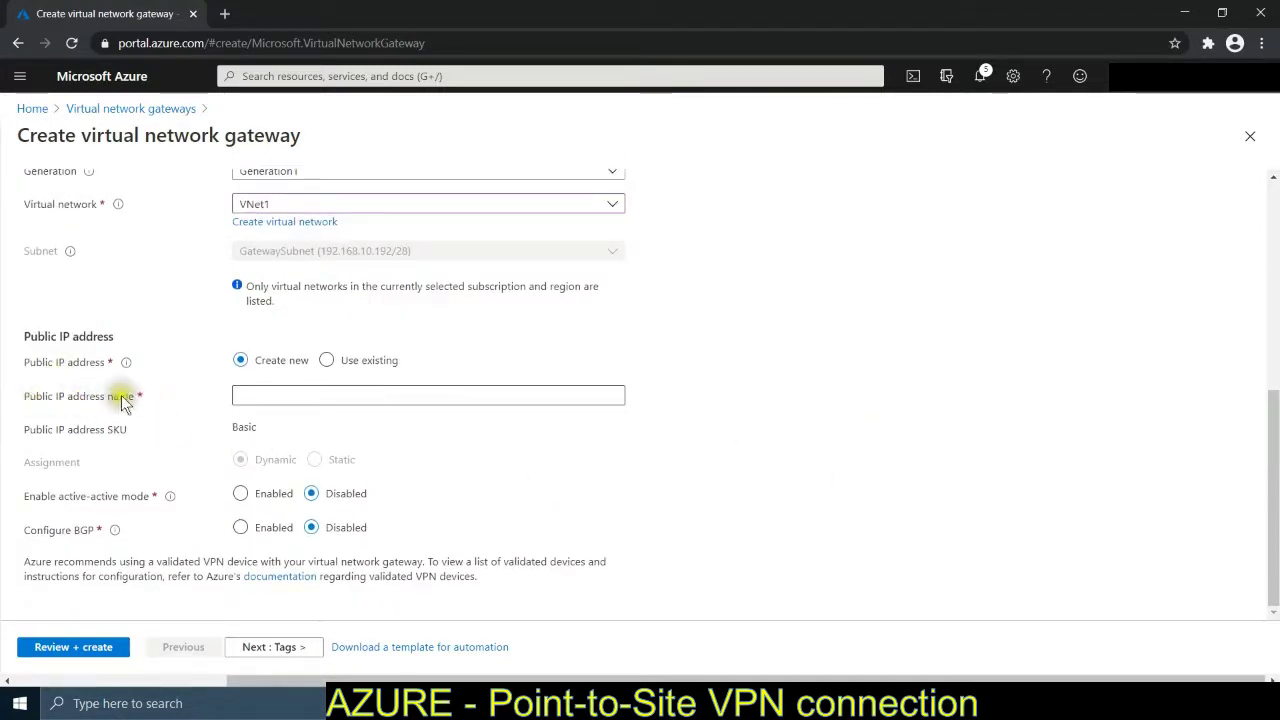
pyautogui.click(365, 395)
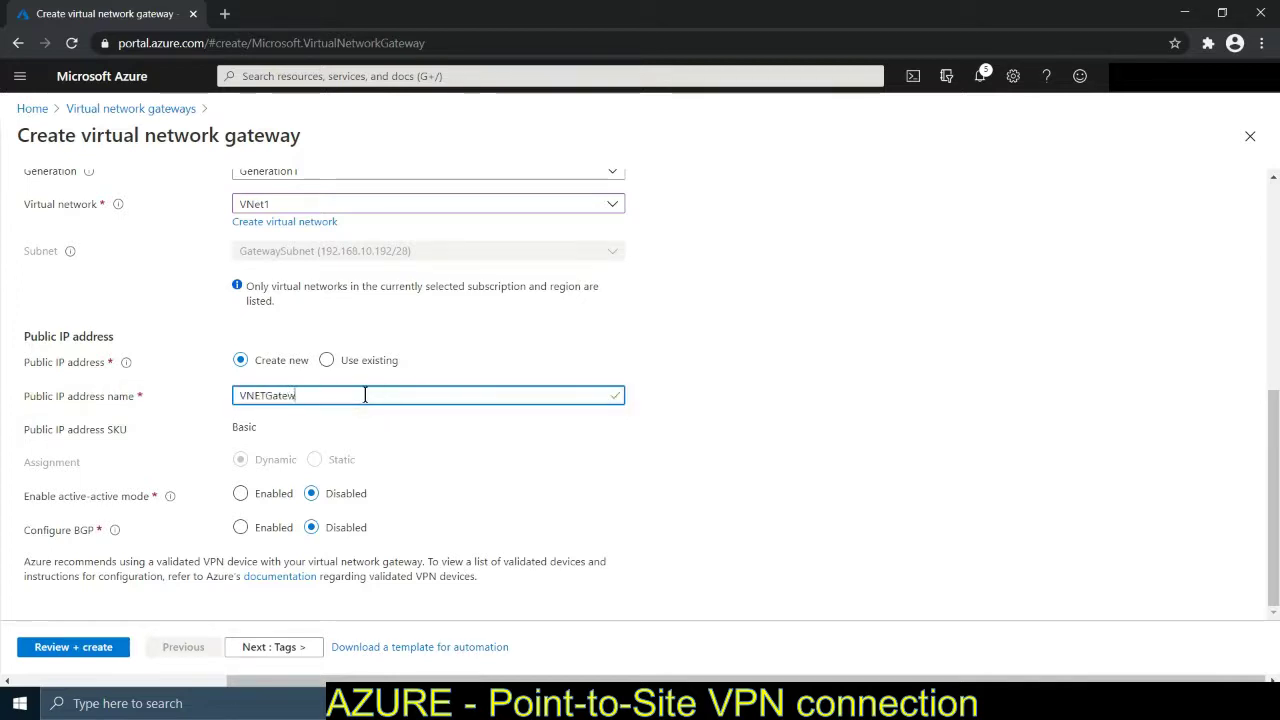
pyautogui.write('Public')
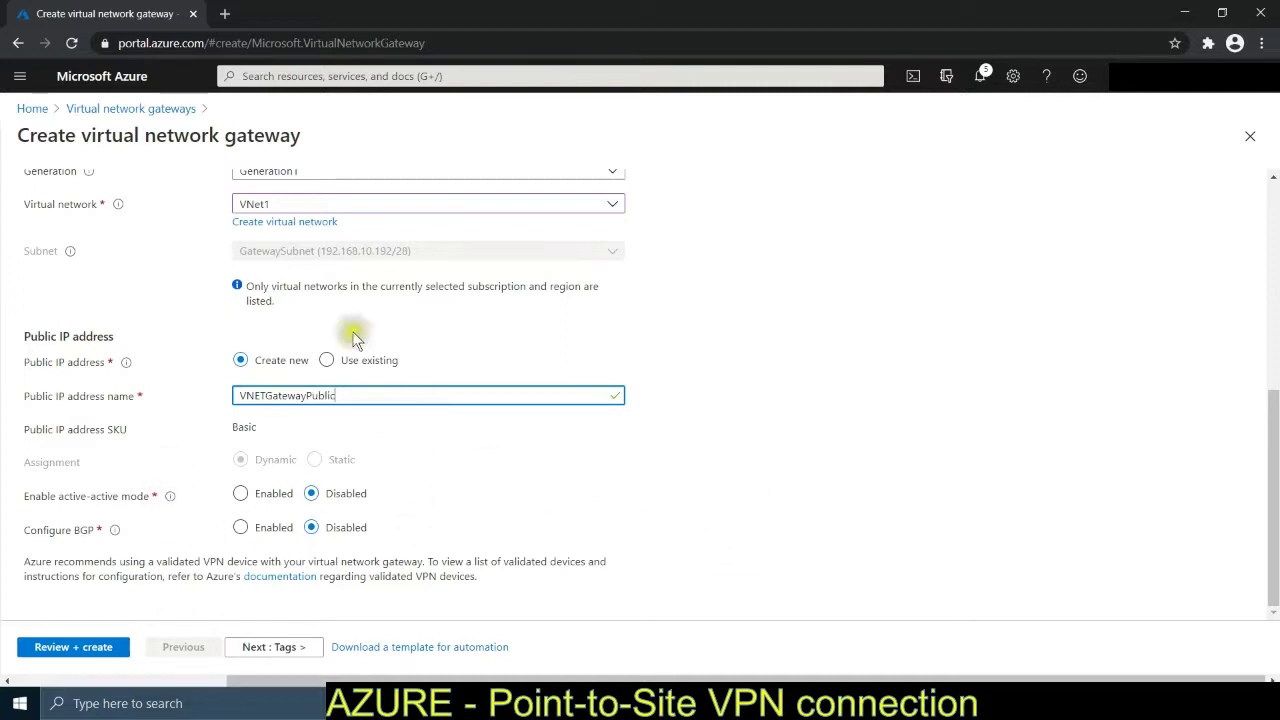
pyautogui.click(69, 650)
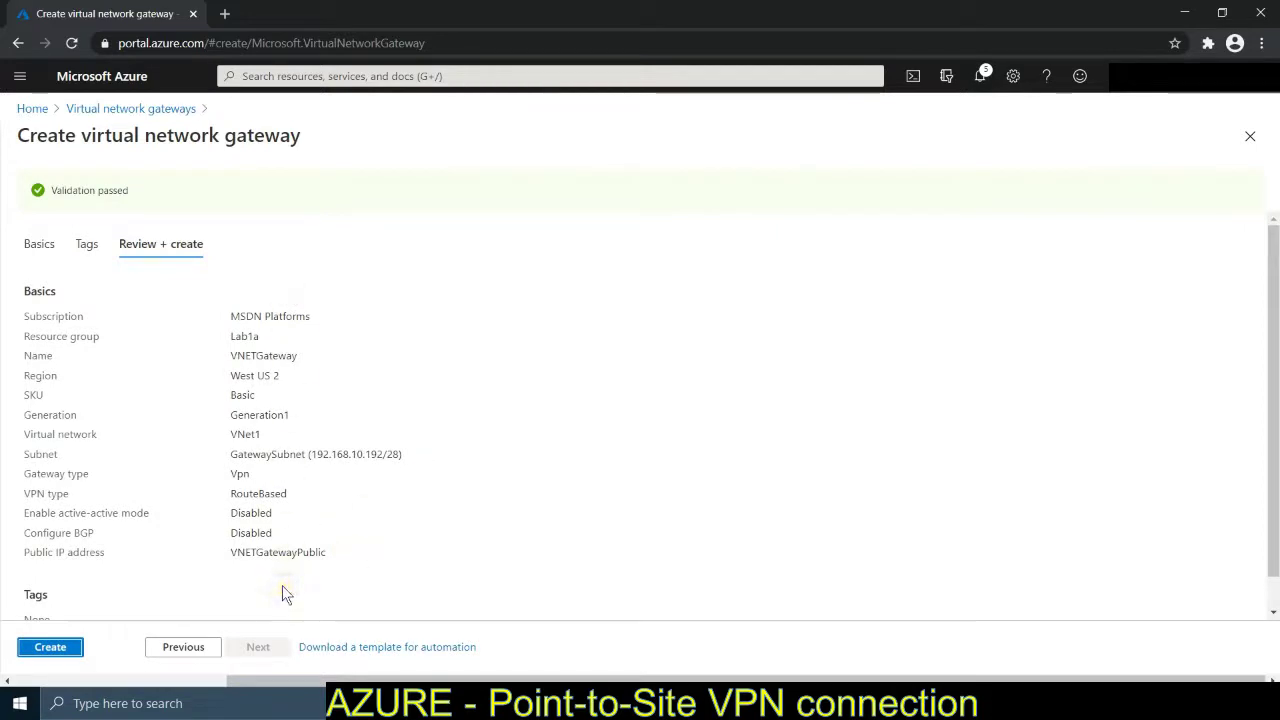
# Launch deployment of VNETGateway with its VNETGatewayPublic public IP
pyautogui.click(38, 649)
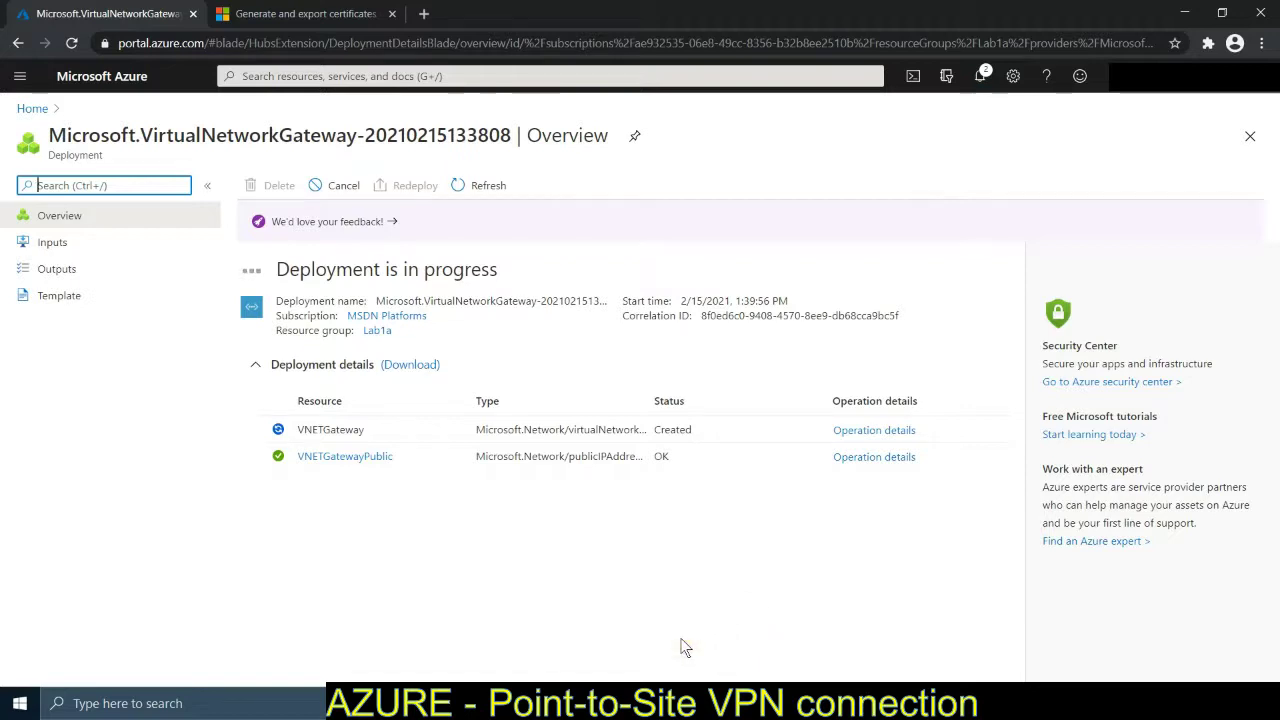
# Bring up the Point-to-Site certificates documentation and scroll to Example 2
pyautogui.click(250, 13)
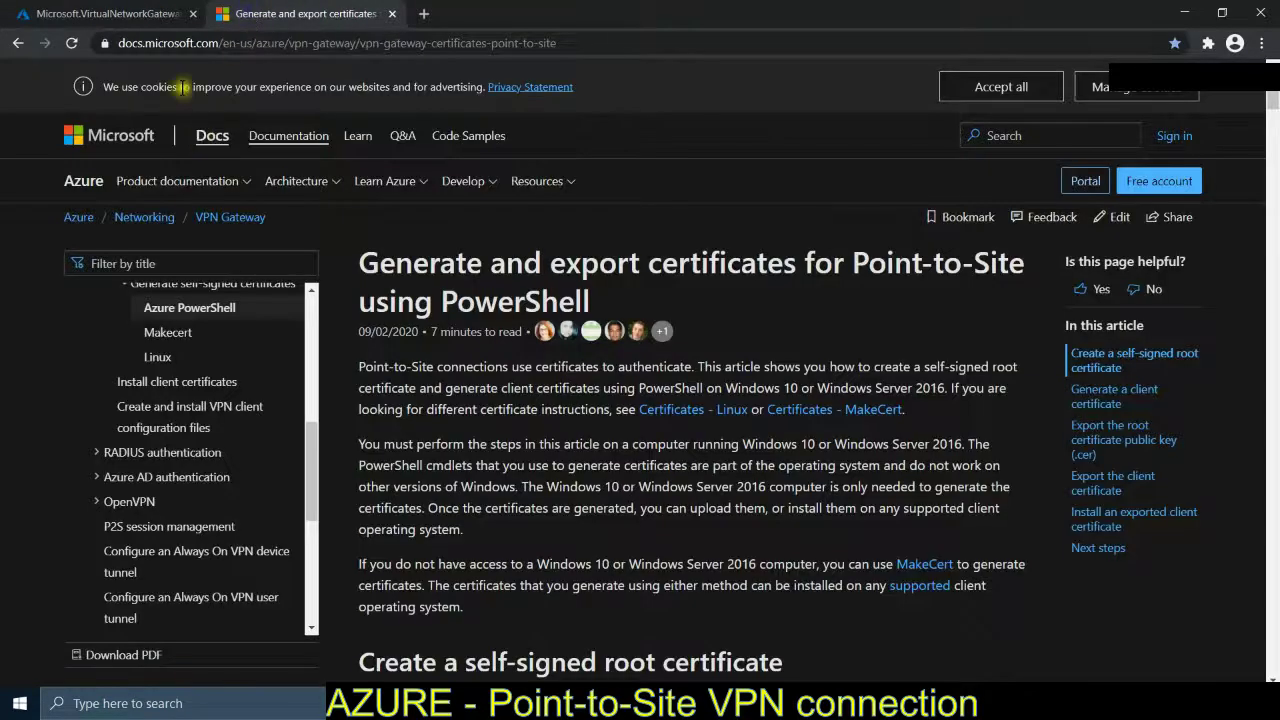
pyautogui.click(631, 52)
pyautogui.moveTo(631, 52); pyautogui.dragTo(118, 42)
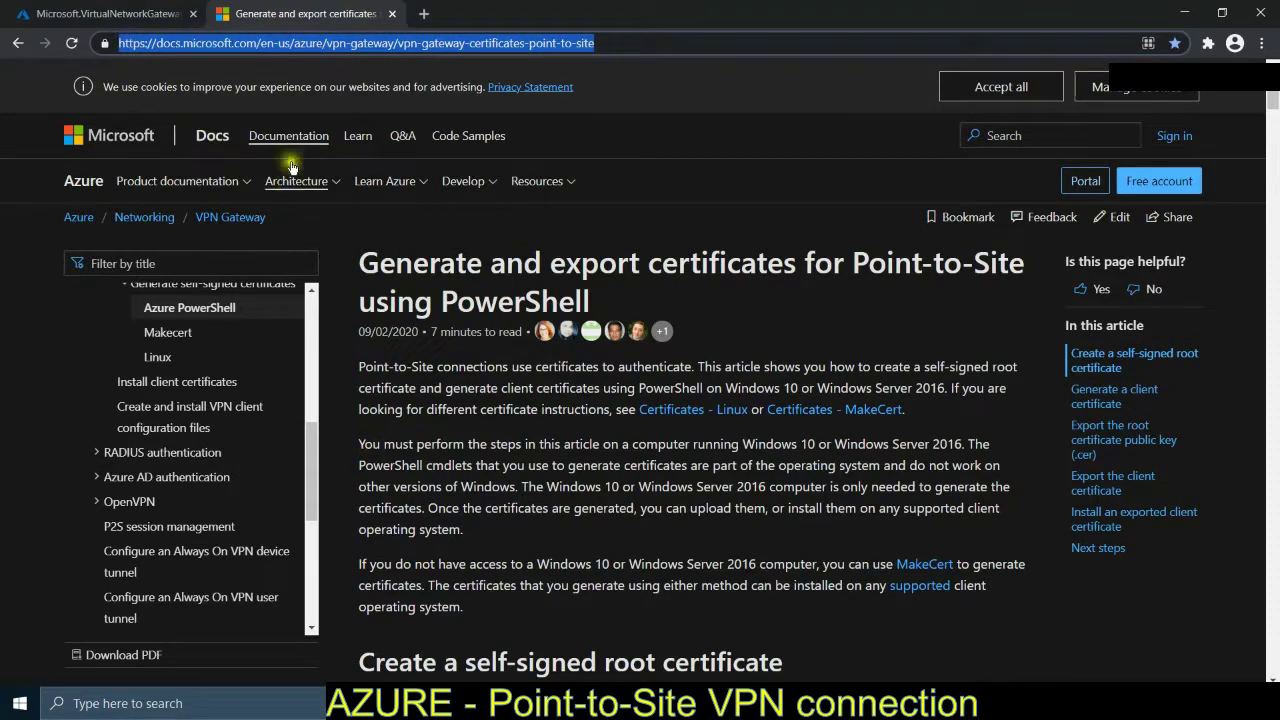
pyautogui.scroll(-10, 495, 540)
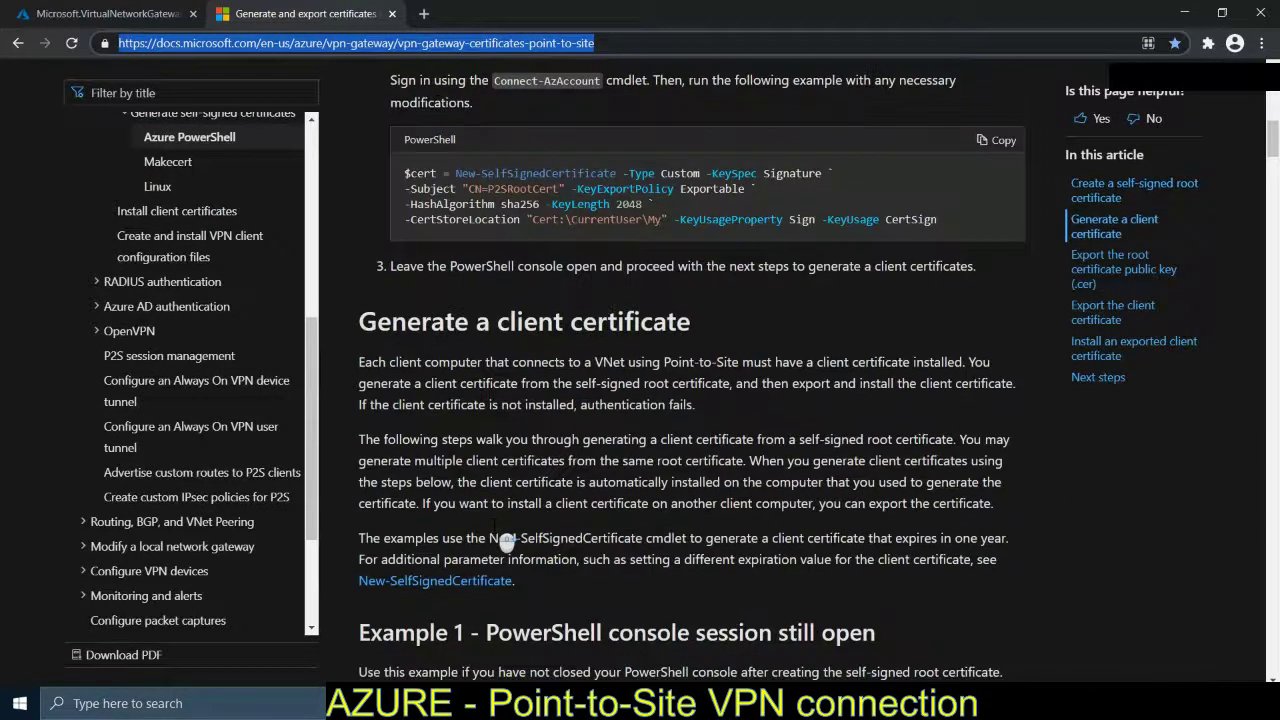
pyautogui.scroll(10, 492, 527)
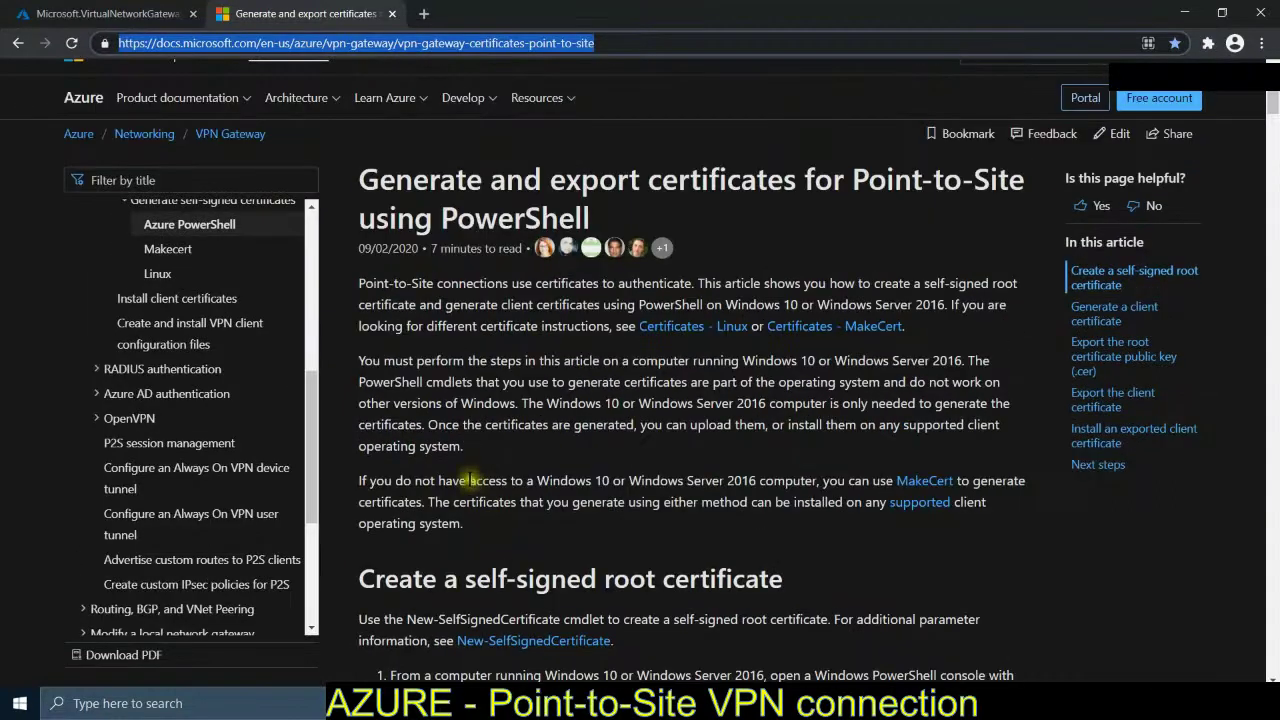
pyautogui.scroll(-1, 468, 540)
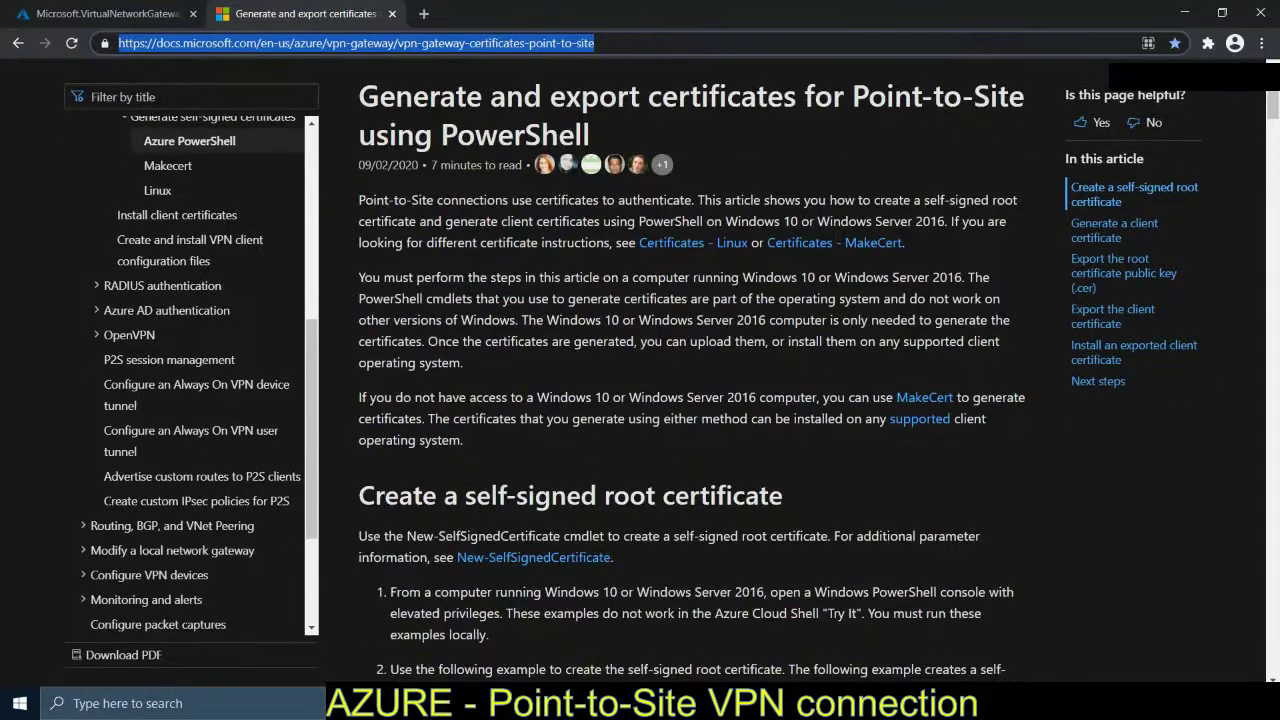
pyautogui.click(767, 323)
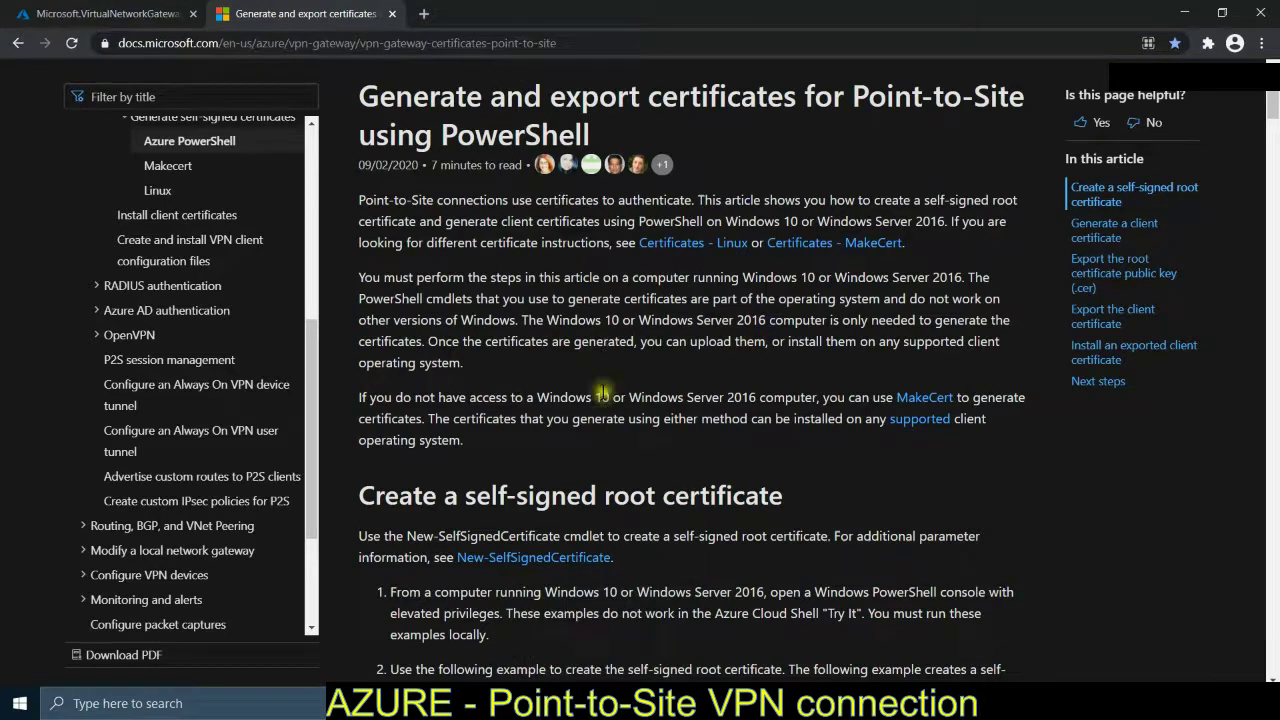
pyautogui.scroll(-3, 601, 392)
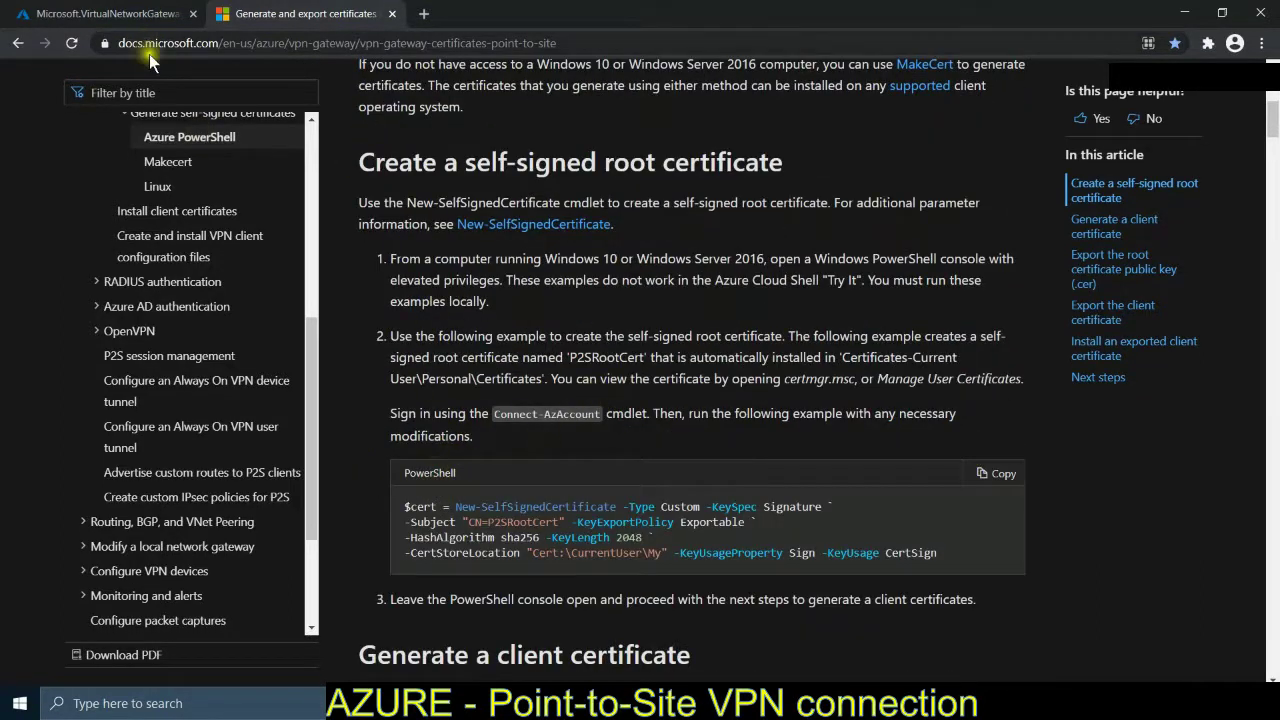
pyautogui.scroll(-3, 565, 497)
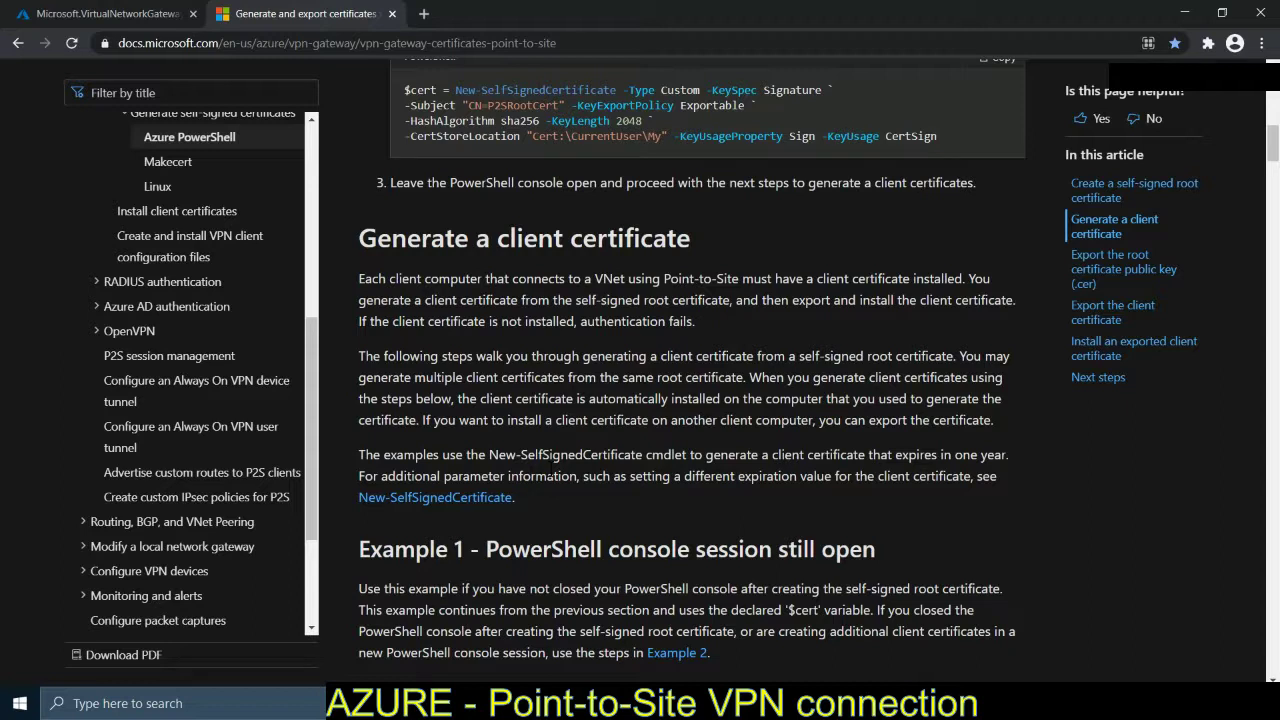
pyautogui.scroll(2, 549, 470)
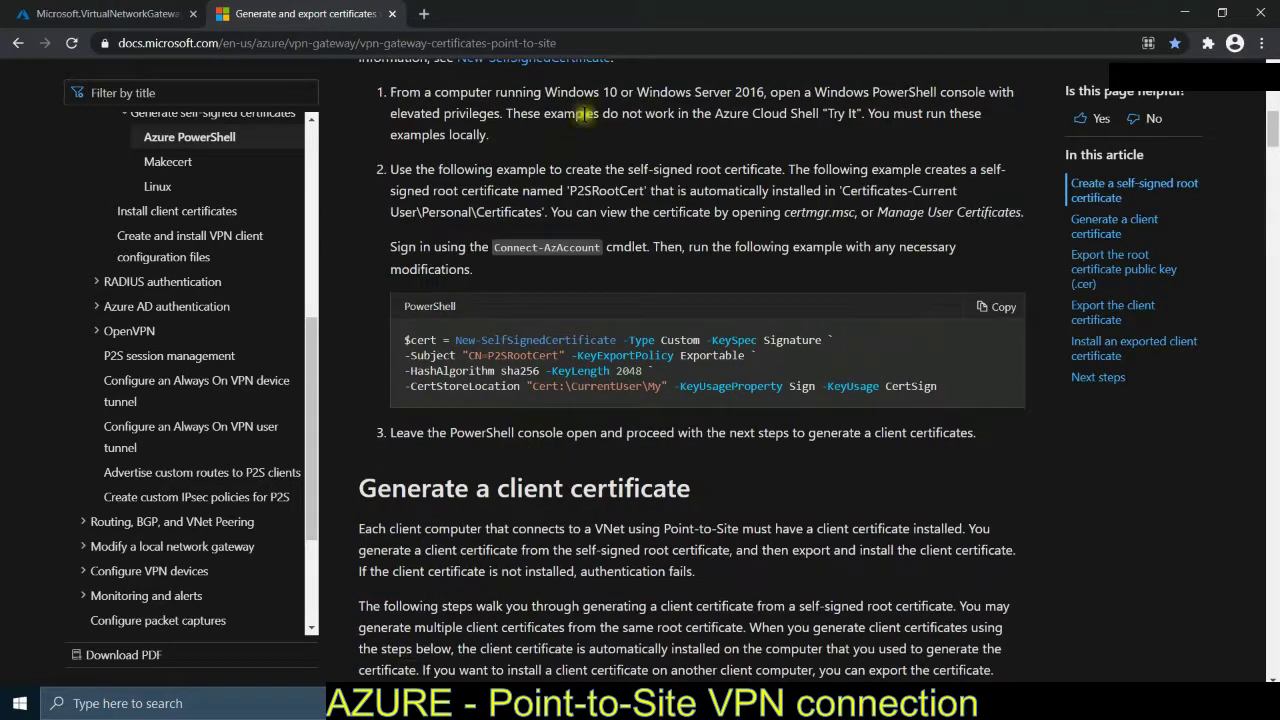
pyautogui.scroll(4, 490, 355)
pyautogui.scroll(-9, 490, 355)
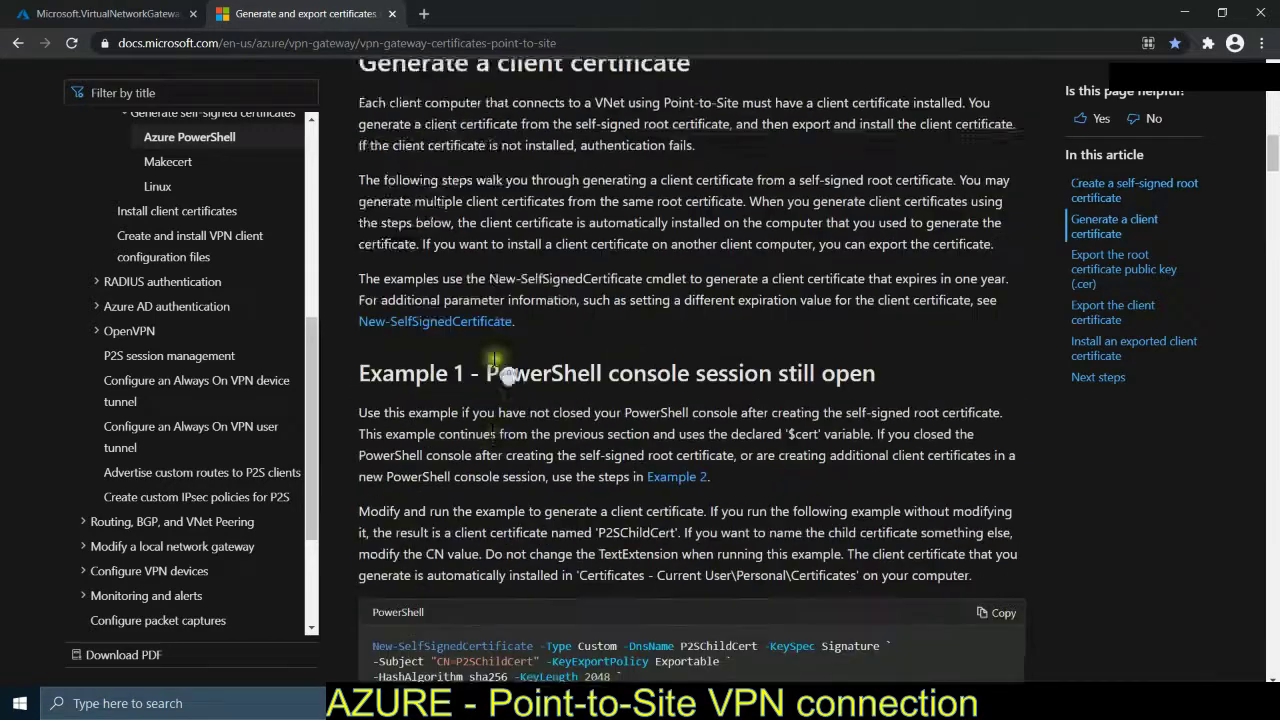
pyautogui.scroll(-3, 503, 372)
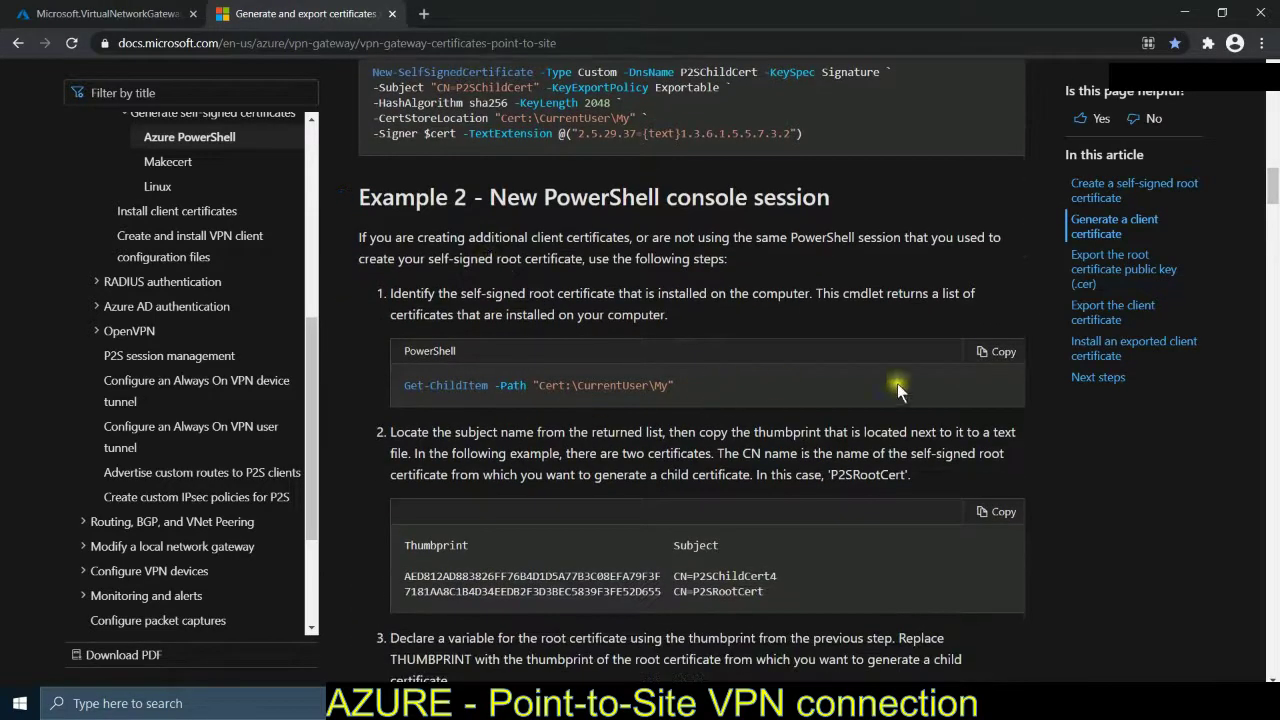
# Copy the Get-ChildItem -Path "Cert:\CurrentUser\My" command and switch to the Windows 10 VM
pyautogui.click(1001, 356)
pyautogui.moveTo(676, 386); pyautogui.dragTo(404, 388)
pyautogui.rightClick(468, 393)
pyautogui.click(478, 405)
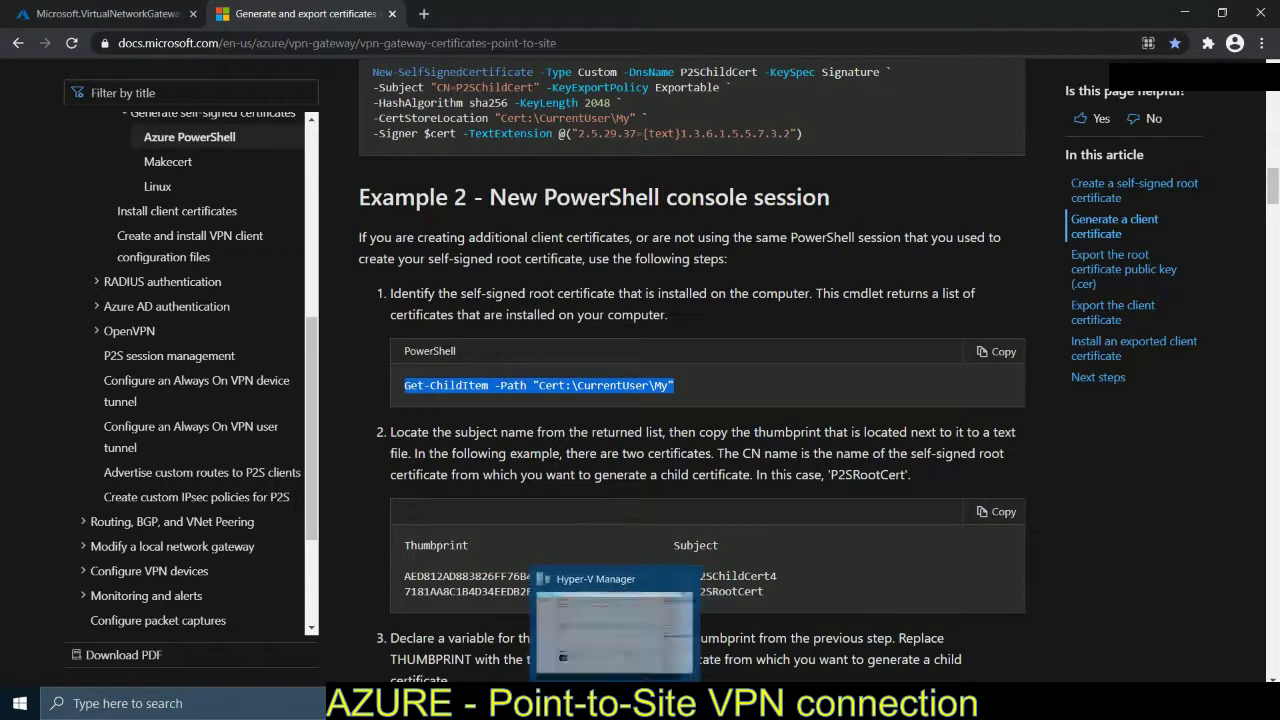
pyautogui.click(620, 630)
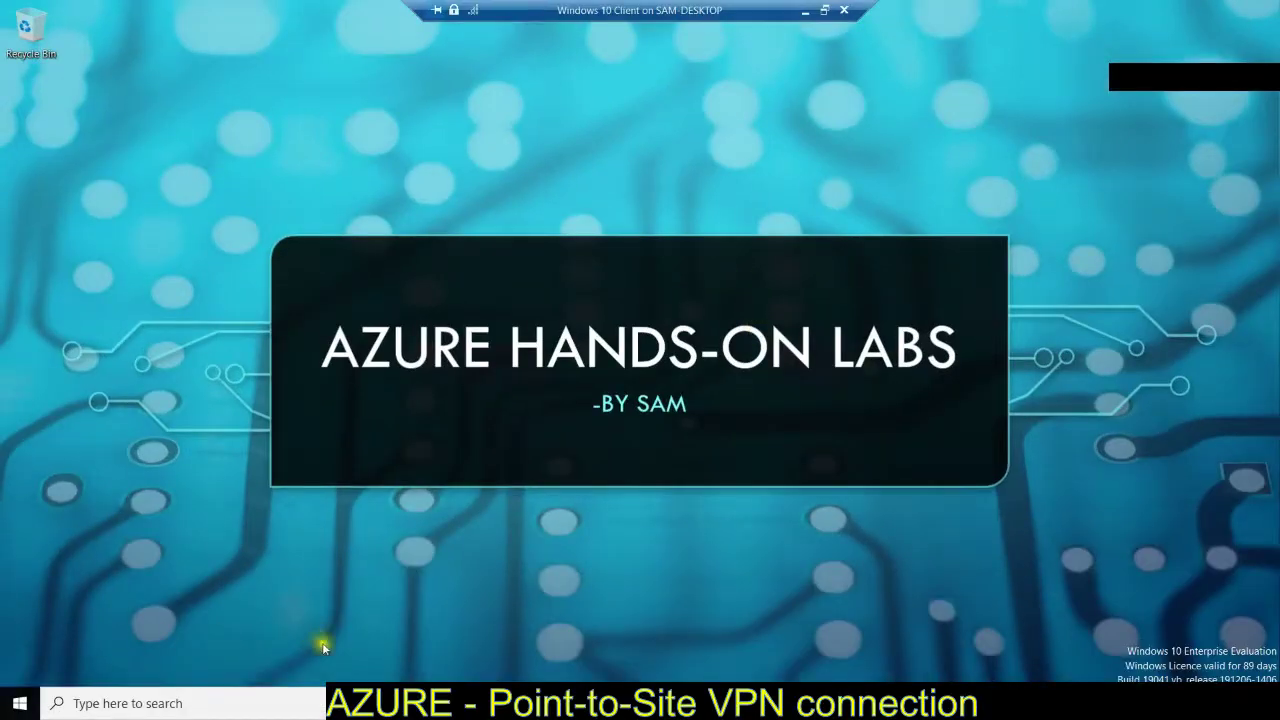
# Launch Windows PowerShell ISE as administrator from a 'power' search
pyautogui.click(248, 700)
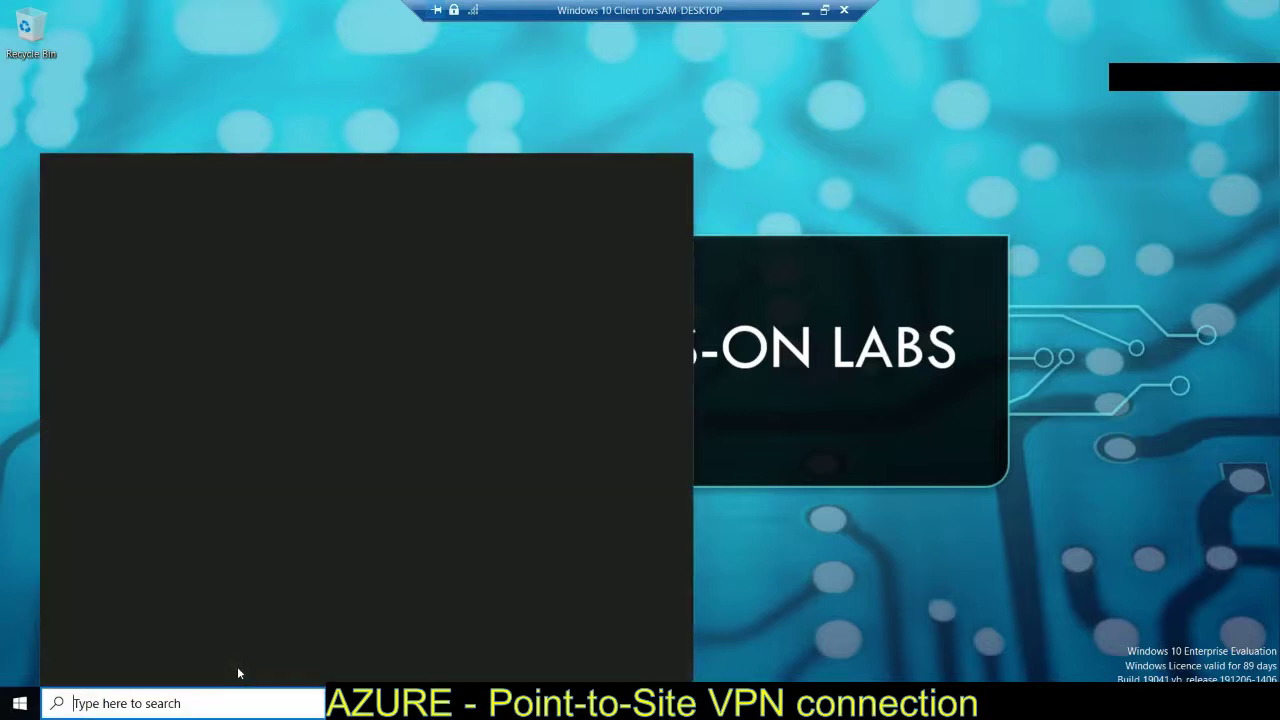
pyautogui.write('power')
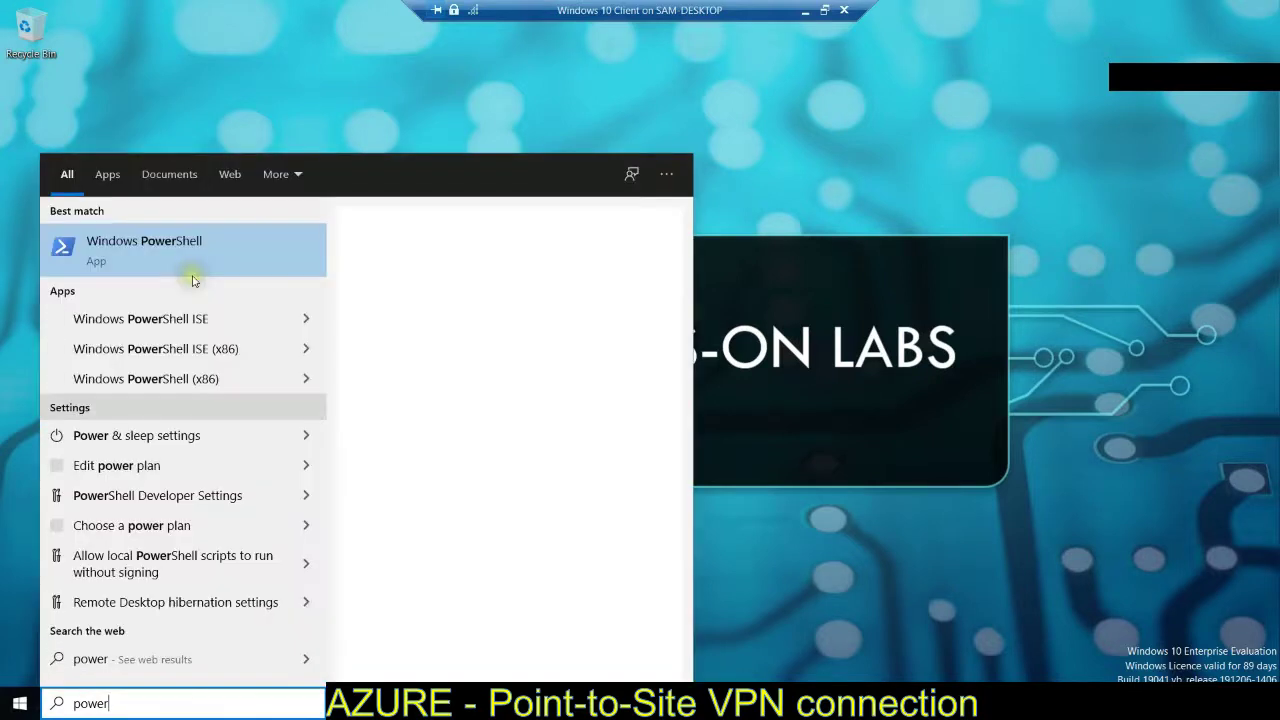
pyautogui.rightClick(183, 260)
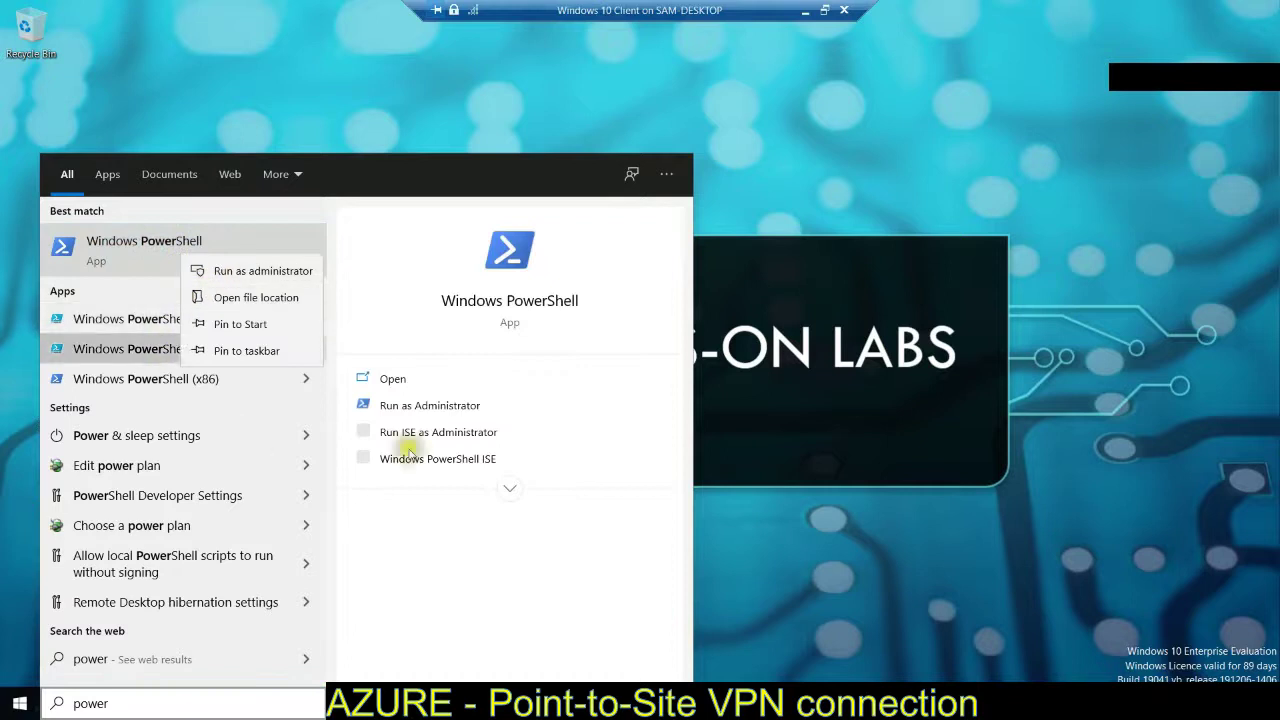
pyautogui.rightClick(115, 319)
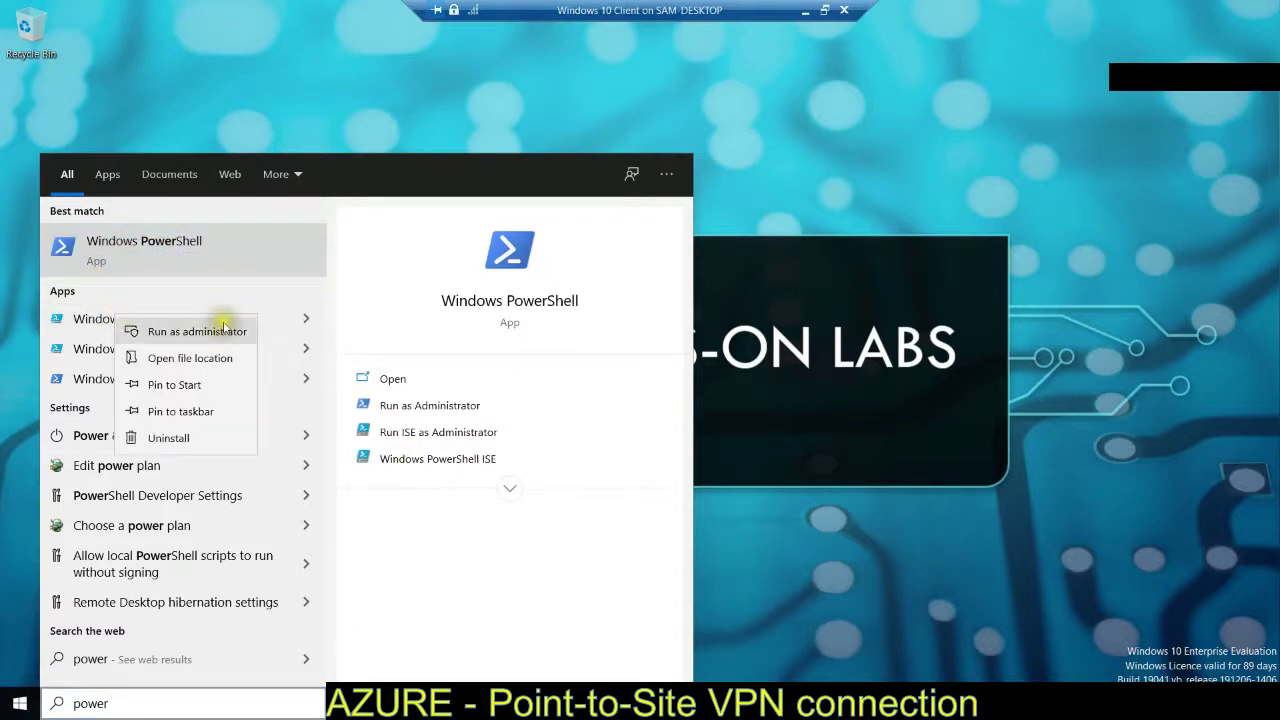
pyautogui.click(226, 331)
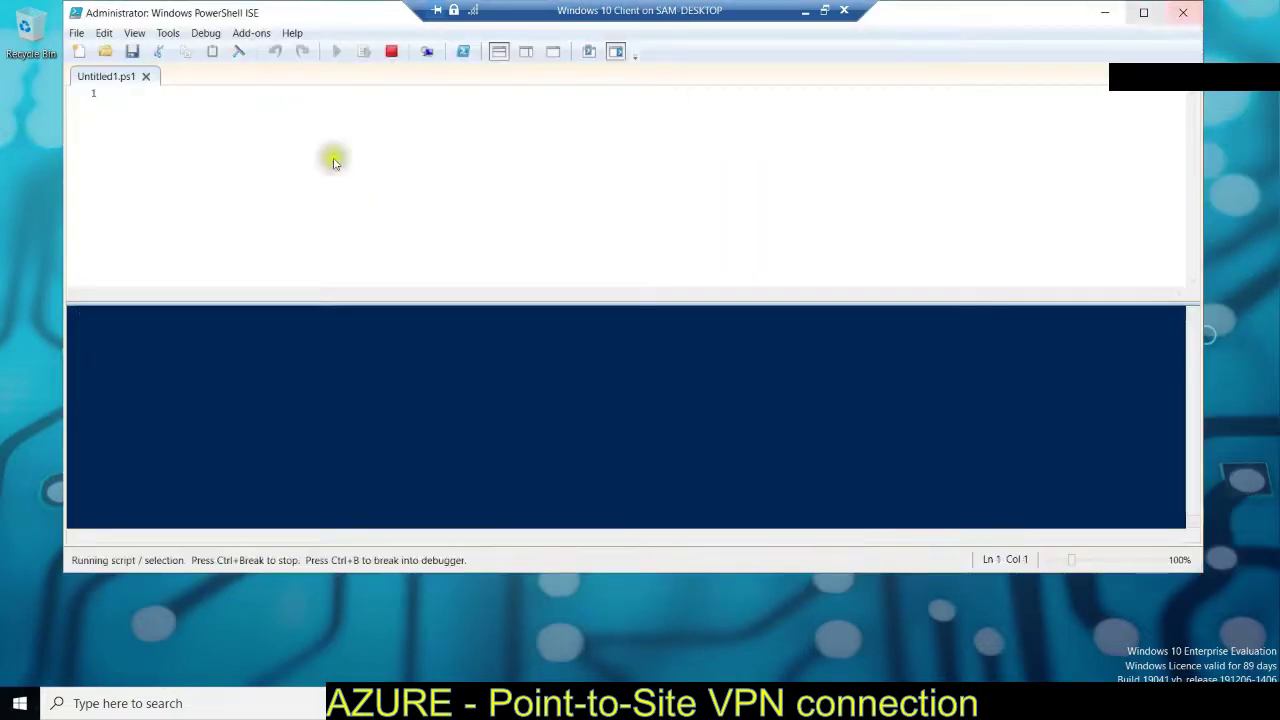
# Run the pasted Get-ChildItem command, which lists no certificates, then clear the script
pyautogui.hotkey('ctrl', 'v')
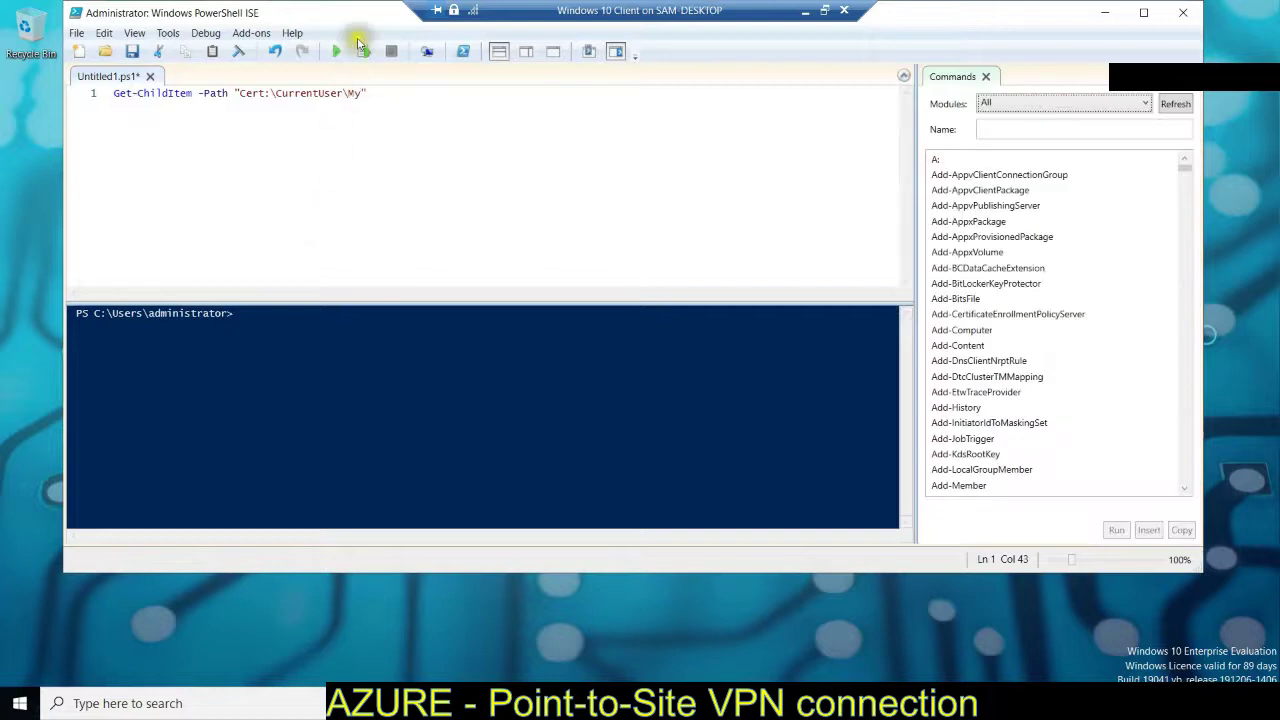
pyautogui.click(337, 52)
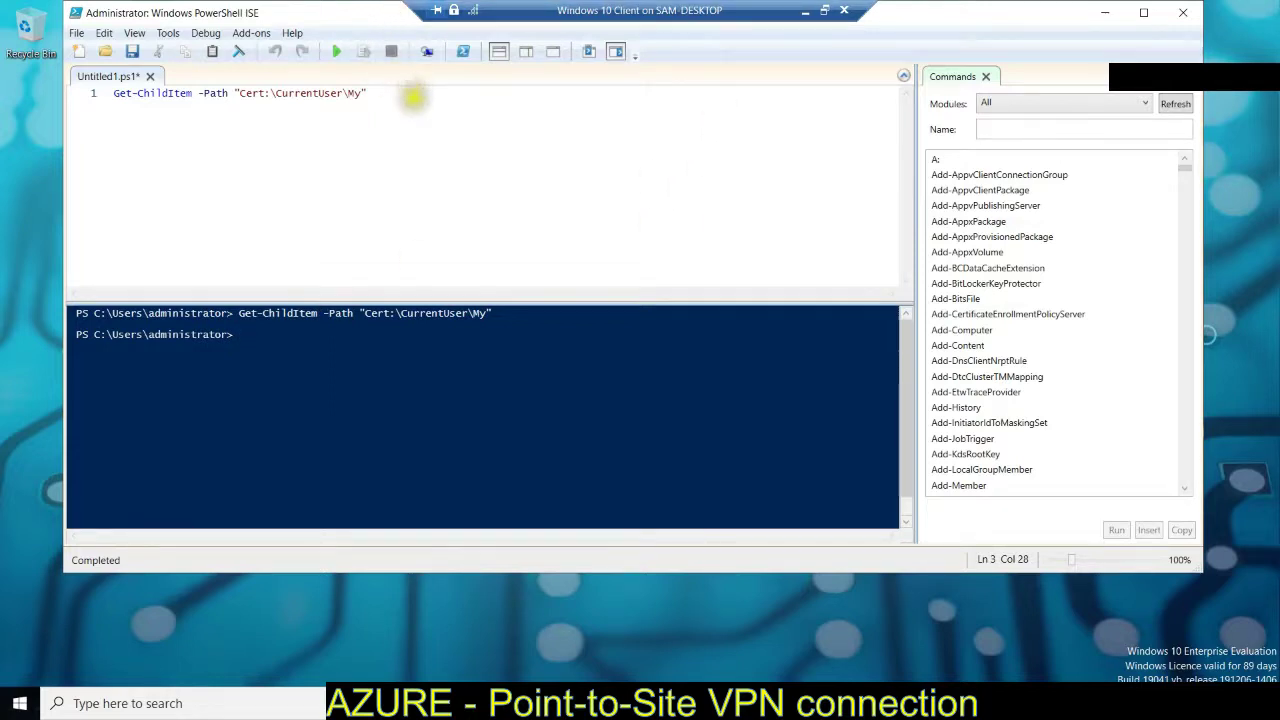
pyautogui.moveTo(413, 97); pyautogui.dragTo(113, 93)
pyautogui.press('Delete')
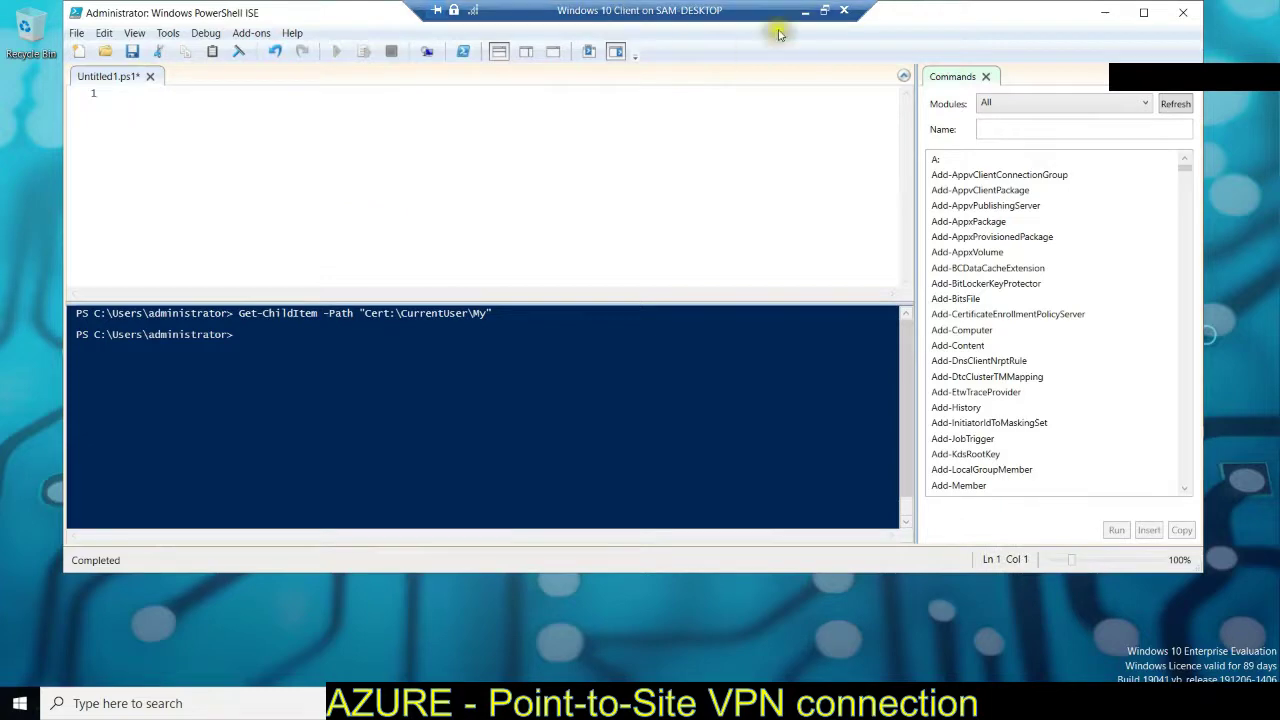
pyautogui.click(822, 10)
pyautogui.hotkey('alt', 'Tab')
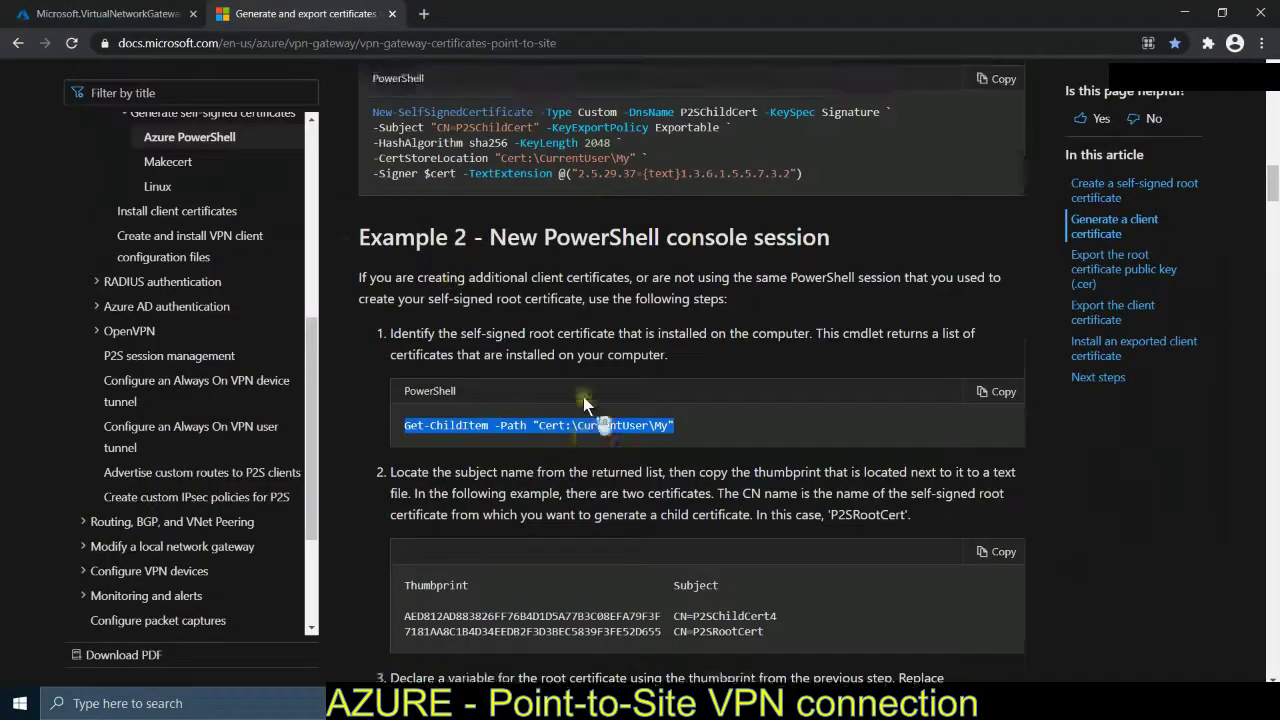
# Copy the four-line $cert New-SelfSignedCertificate root certificate code and return to the VM
pyautogui.scroll(3, 583, 396)
pyautogui.scroll(-2, 597, 410)
pyautogui.scroll(15, 520, 380)
pyautogui.scroll(-8, 495, 300)
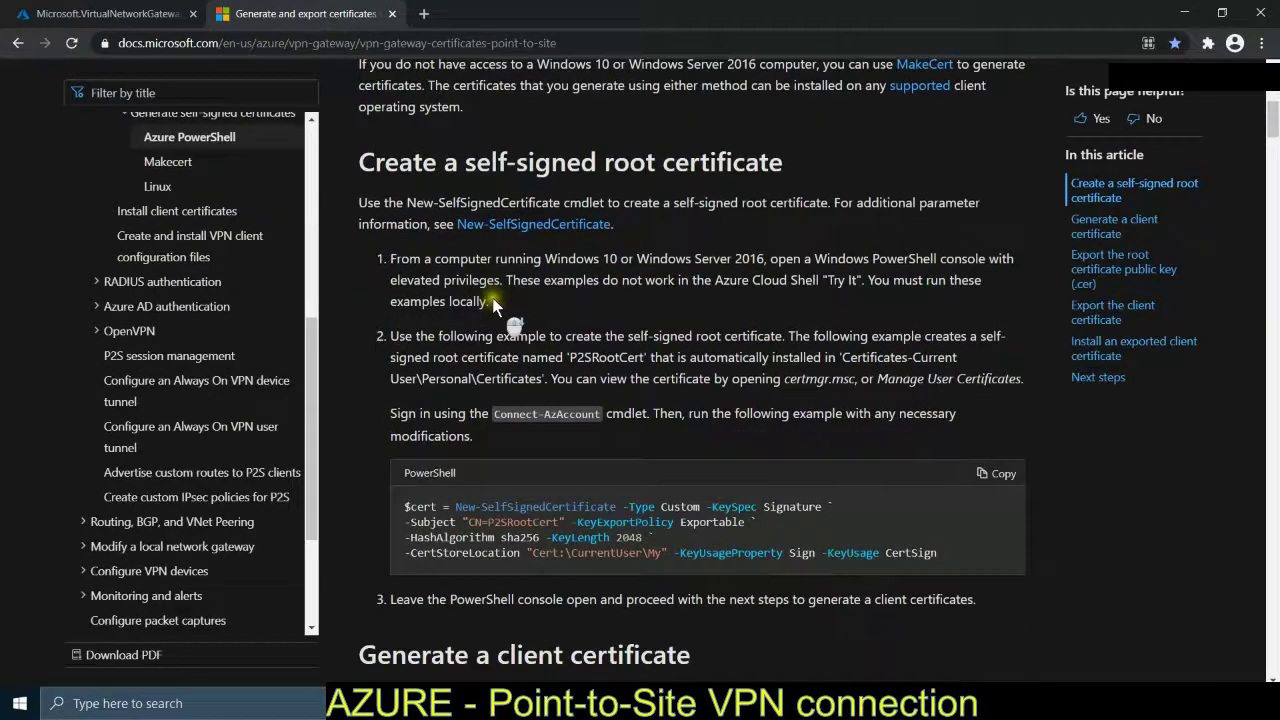
pyautogui.moveTo(404, 173); pyautogui.dragTo(962, 248)
pyautogui.rightClick(853, 217)
pyautogui.click(900, 228)
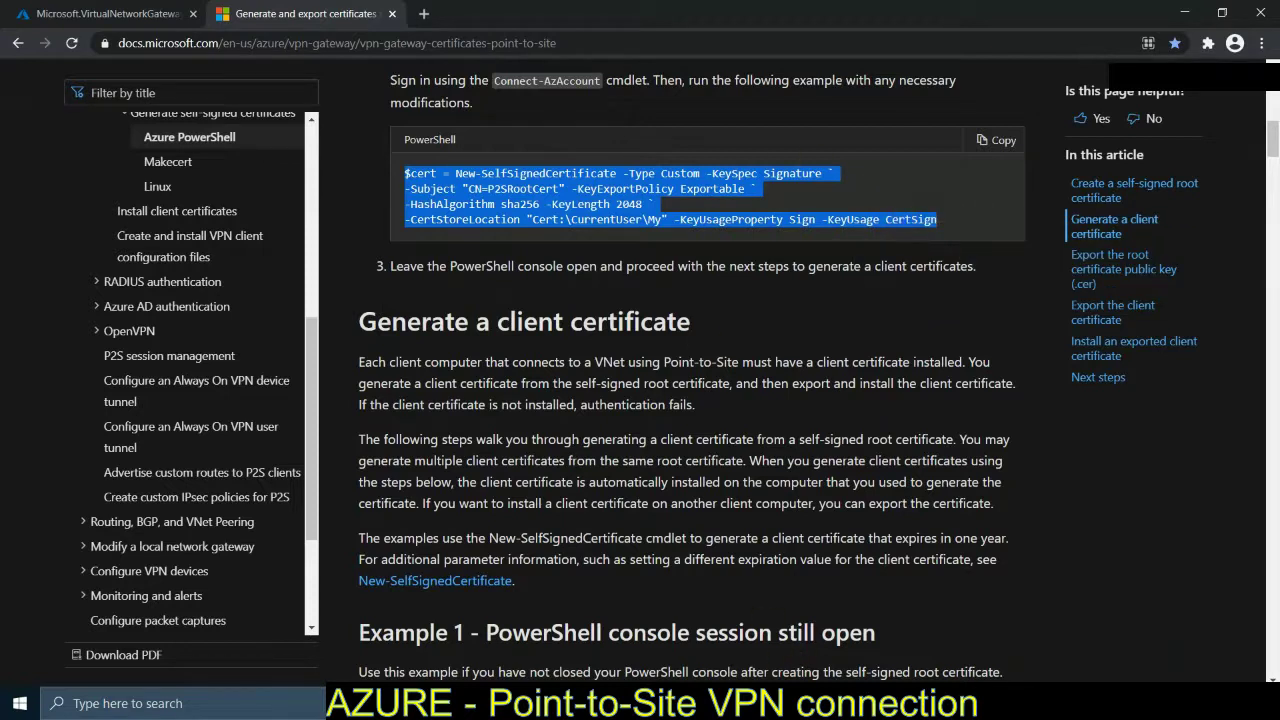
pyautogui.hotkey('alt', 'Tab')
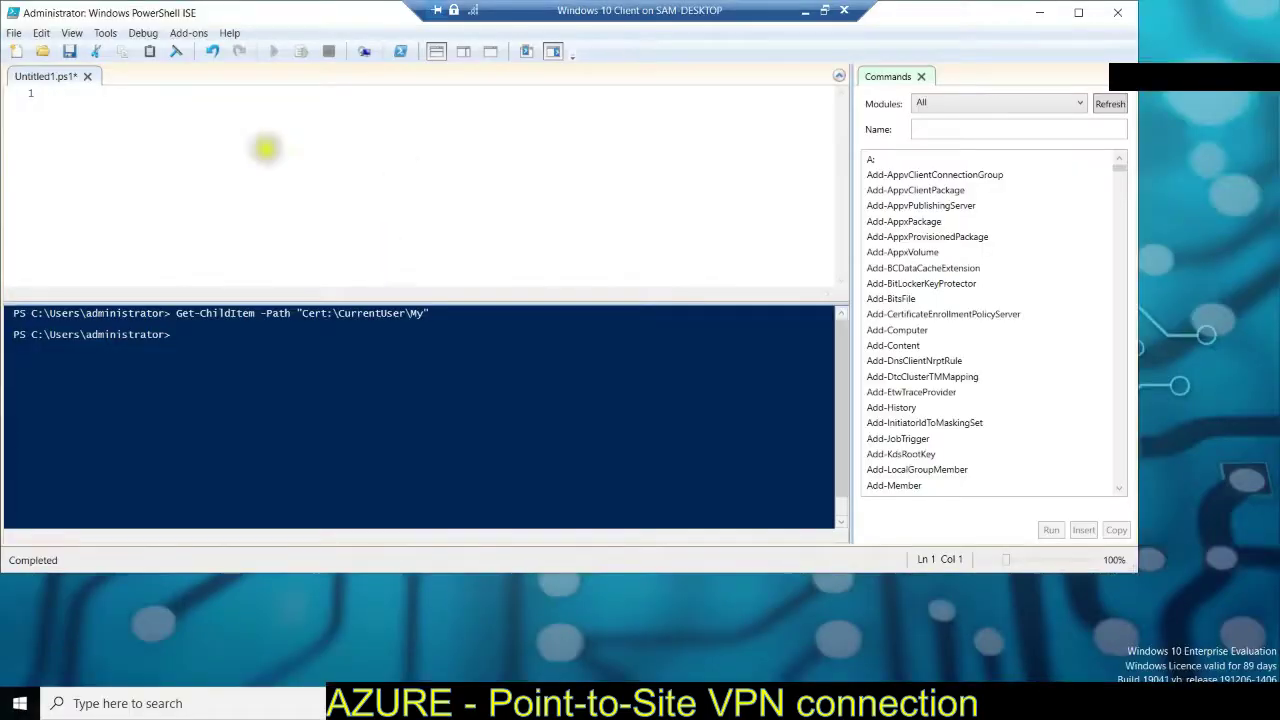
# Paste the root certificate script, change CN=P2SRootCert to CN=ForAzure, and run it
pyautogui.hotkey('ctrl', 'v')
pyautogui.click(190, 93)
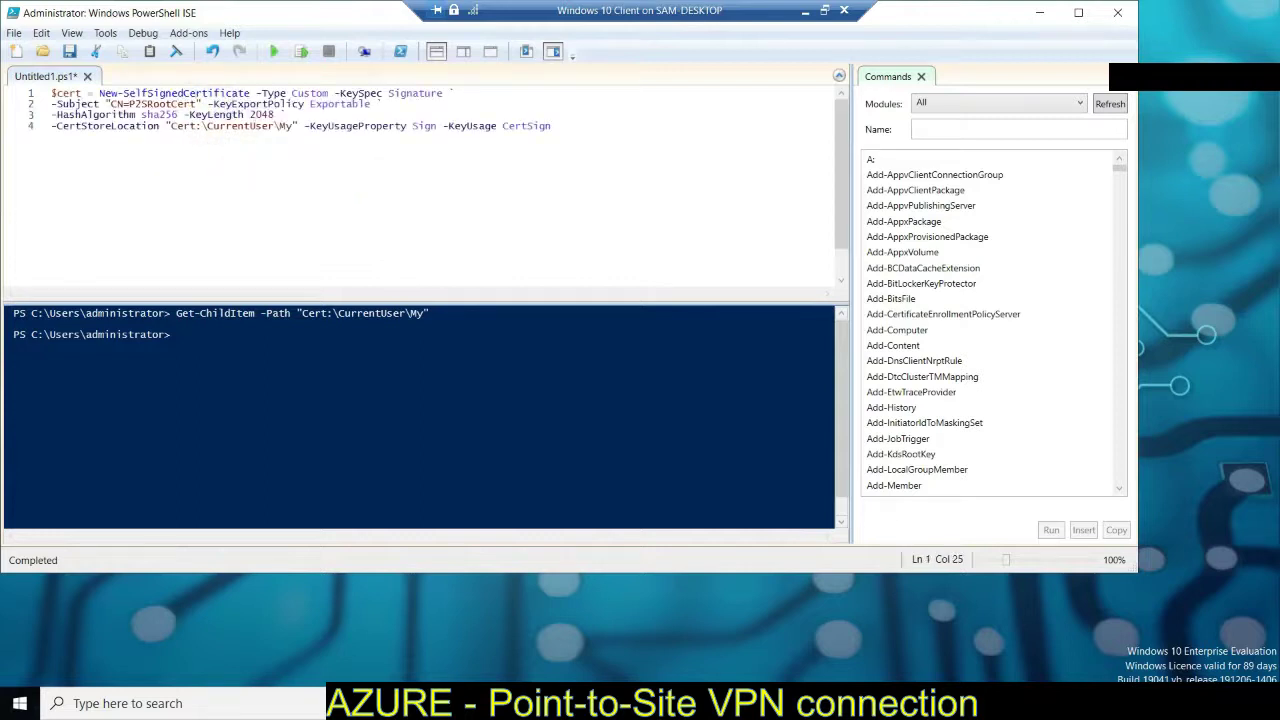
pyautogui.press('BackSpace')
pyautogui.press('BackSpace')
pyautogui.press('BackSpace')
pyautogui.press('BackSpace')
pyautogui.press('BackSpace')
pyautogui.press('BackSpace')
pyautogui.press('BackSpace')
pyautogui.press('BackSpace')
pyautogui.press('BackSpace')
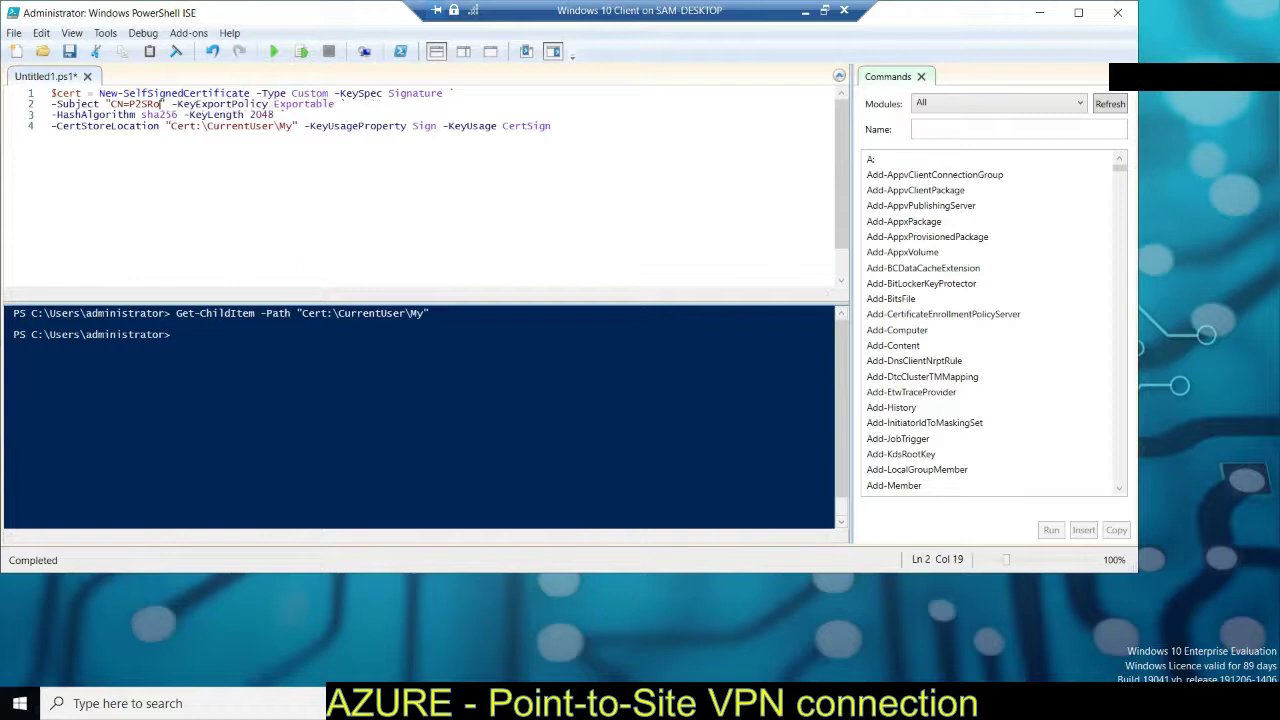
pyautogui.press('BackSpace')
pyautogui.press('BackSpace')
pyautogui.write('ForAzure')
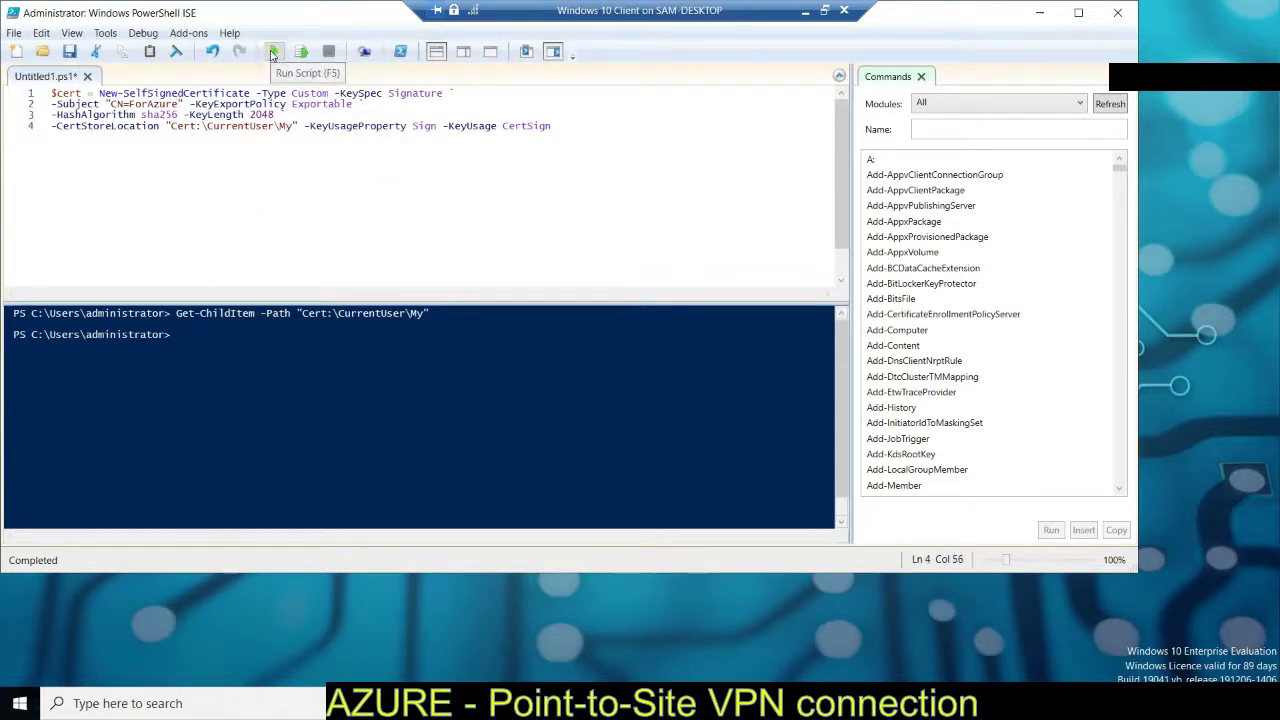
pyautogui.click(273, 52)
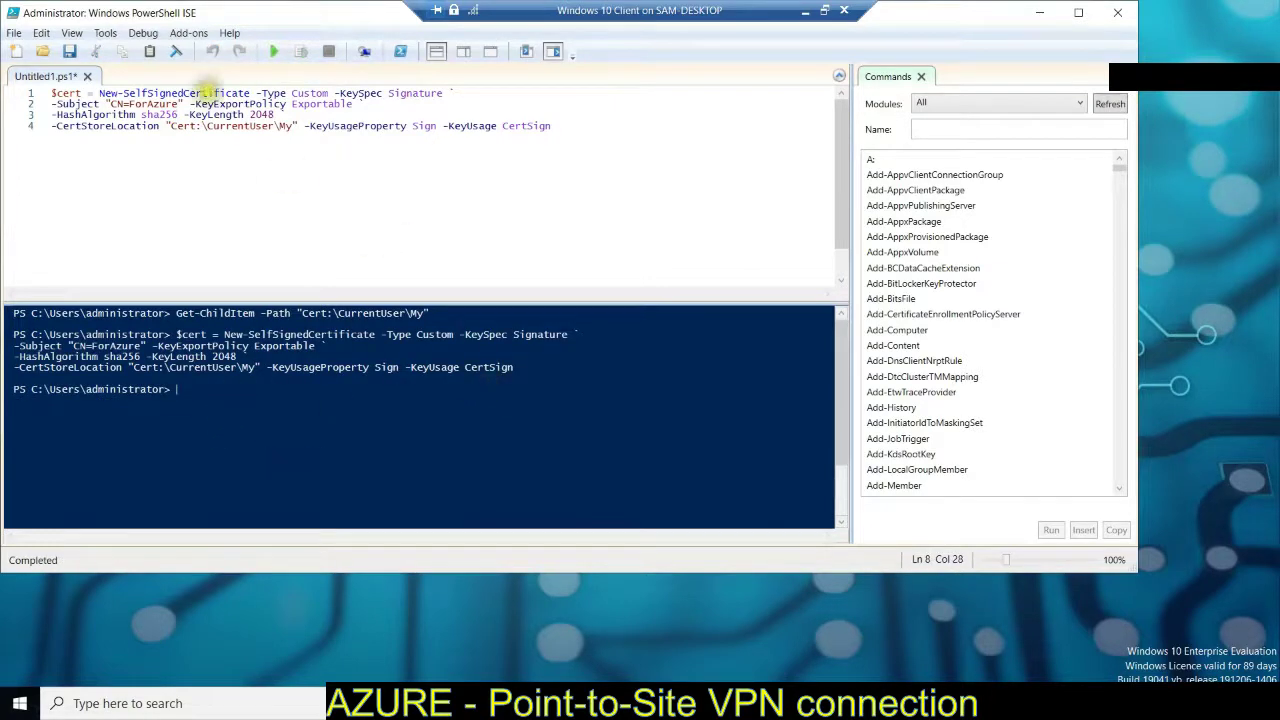
pyautogui.moveTo(180, 103); pyautogui.dragTo(128, 104)
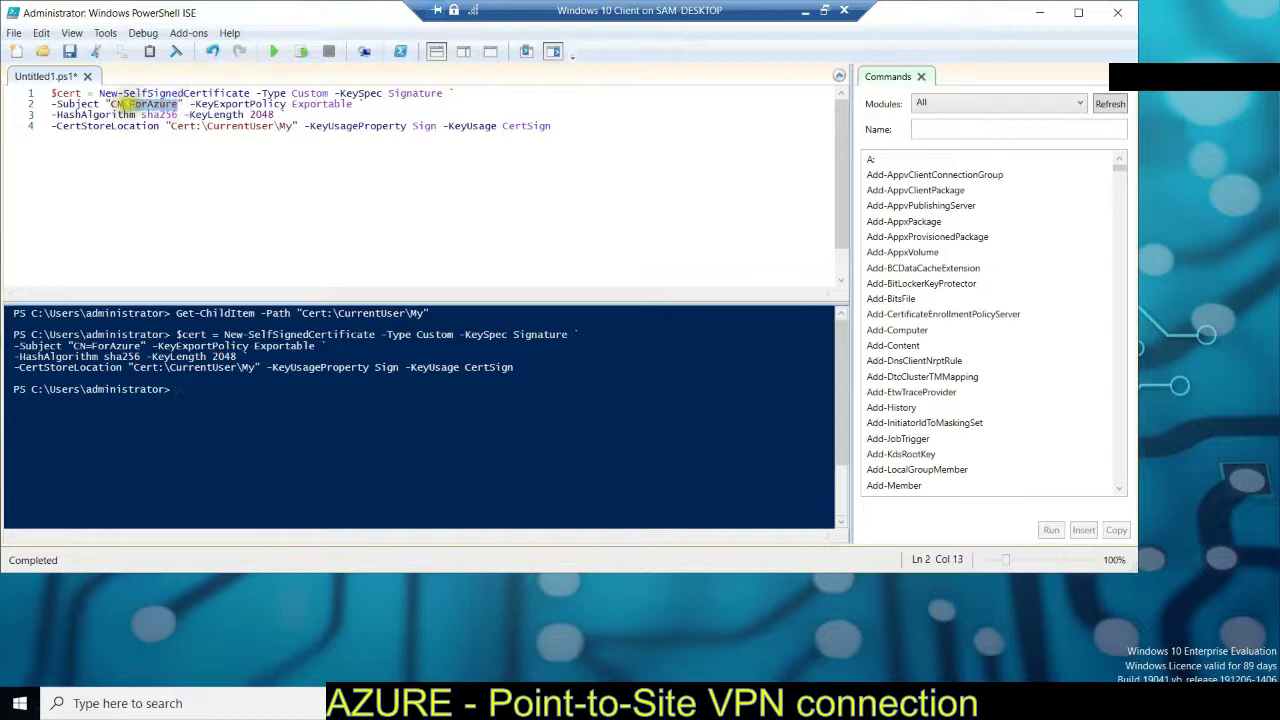
pyautogui.click(805, 11)
pyautogui.click(692, 368)
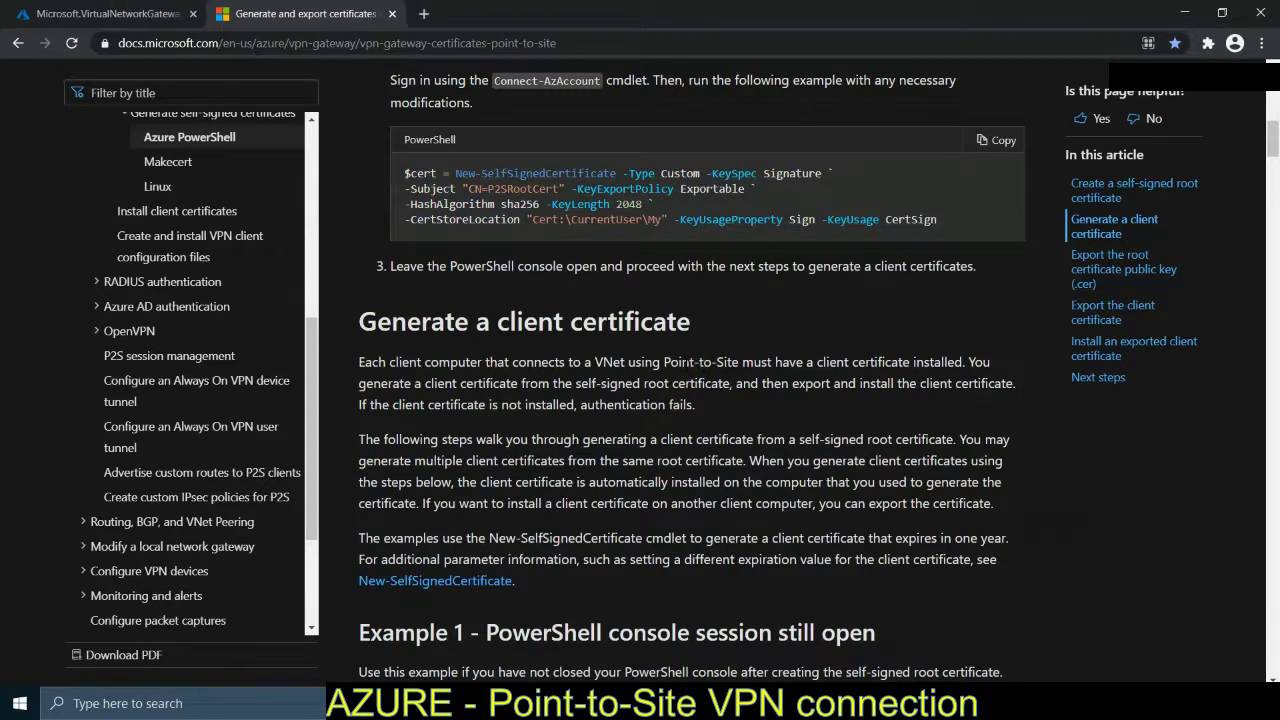
# Copy the Example 1 P2SChildCert client certificate command from the docs
pyautogui.scroll(-4, 625, 341)
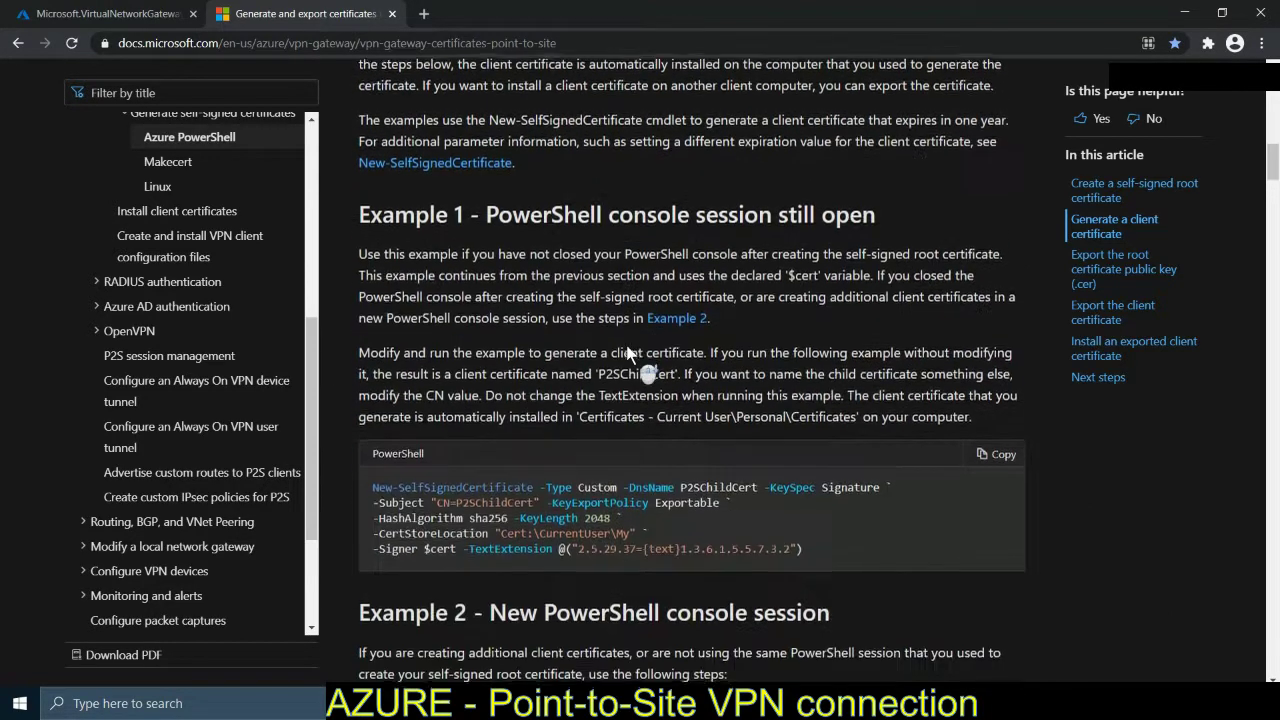
pyautogui.scroll(-2, 628, 349)
pyautogui.moveTo(814, 383); pyautogui.dragTo(370, 318)
pyautogui.rightClick(476, 352)
pyautogui.click(457, 403)
# Replace the ISE root certificate script with the pasted client certificate command
pyautogui.hotkey('alt', 'Tab')
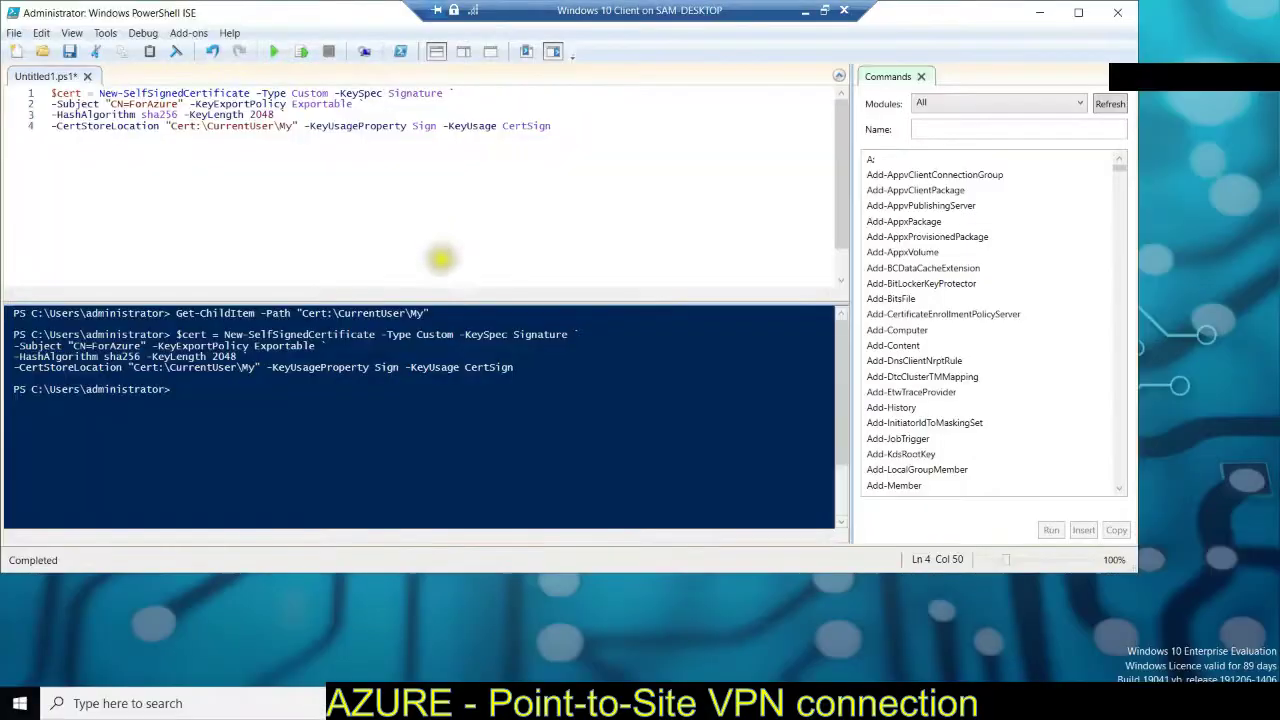
pyautogui.moveTo(640, 150); pyautogui.dragTo(12, 52)
pyautogui.press('Delete')
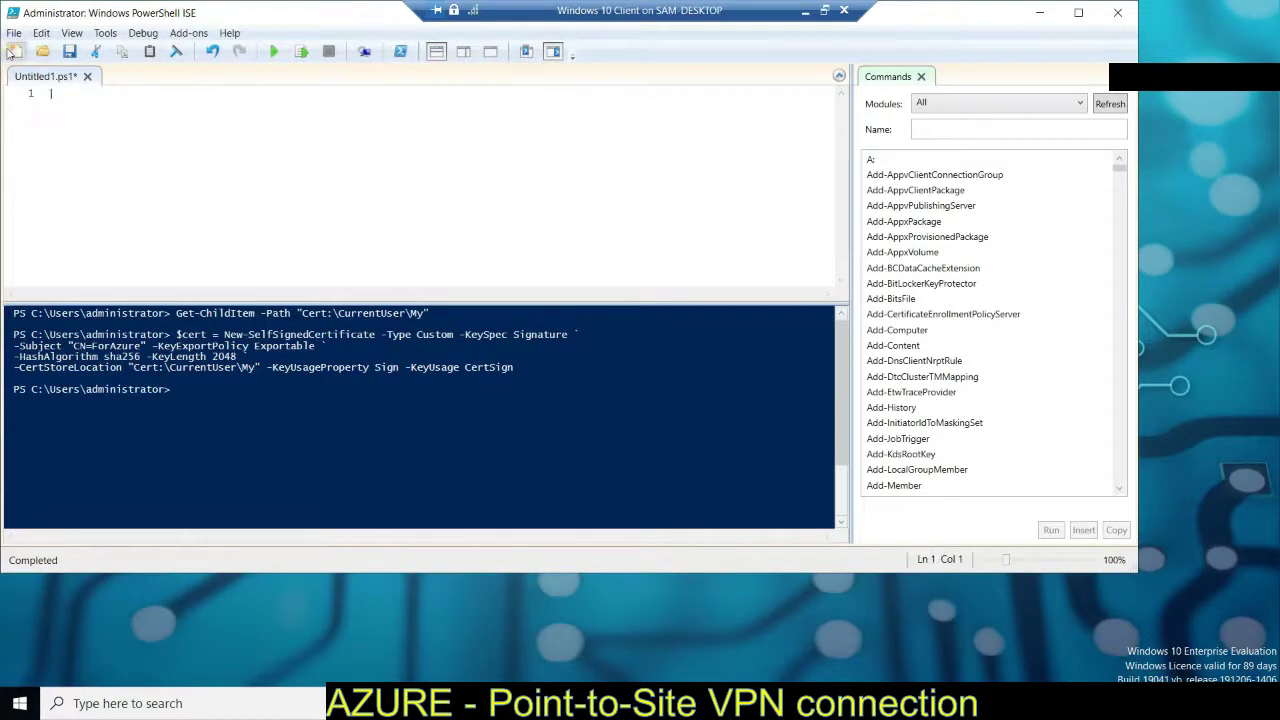
pyautogui.hotkey('ctrl', 'v')
pyautogui.click(199, 93)
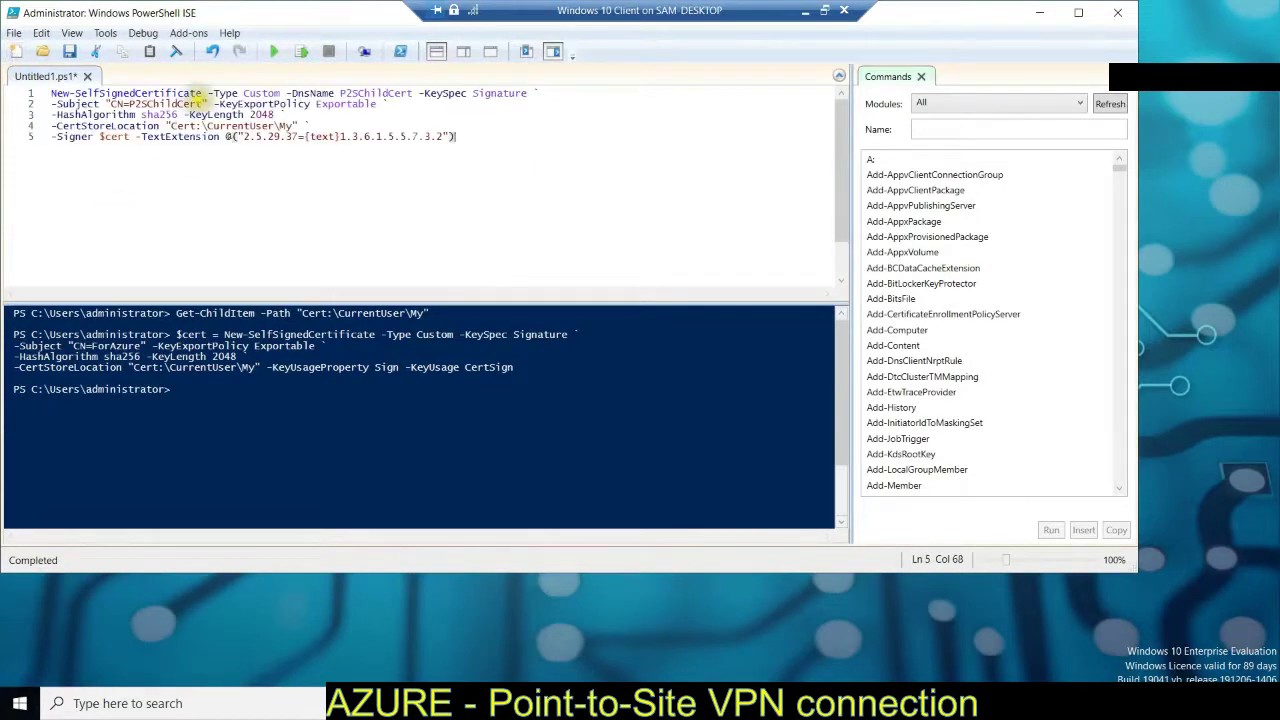
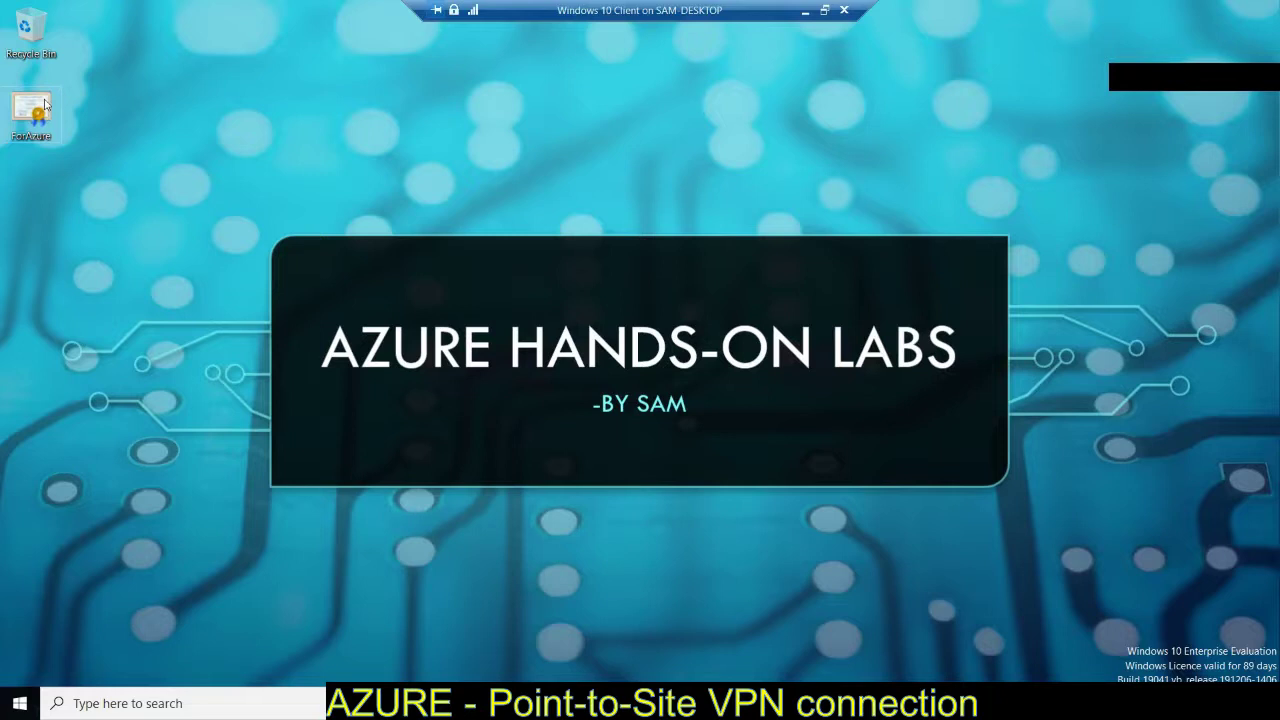
# Open the ForAzure certificate in Notepad and select its base64 lines between BEGIN and END
pyautogui.rightClick(45, 104)
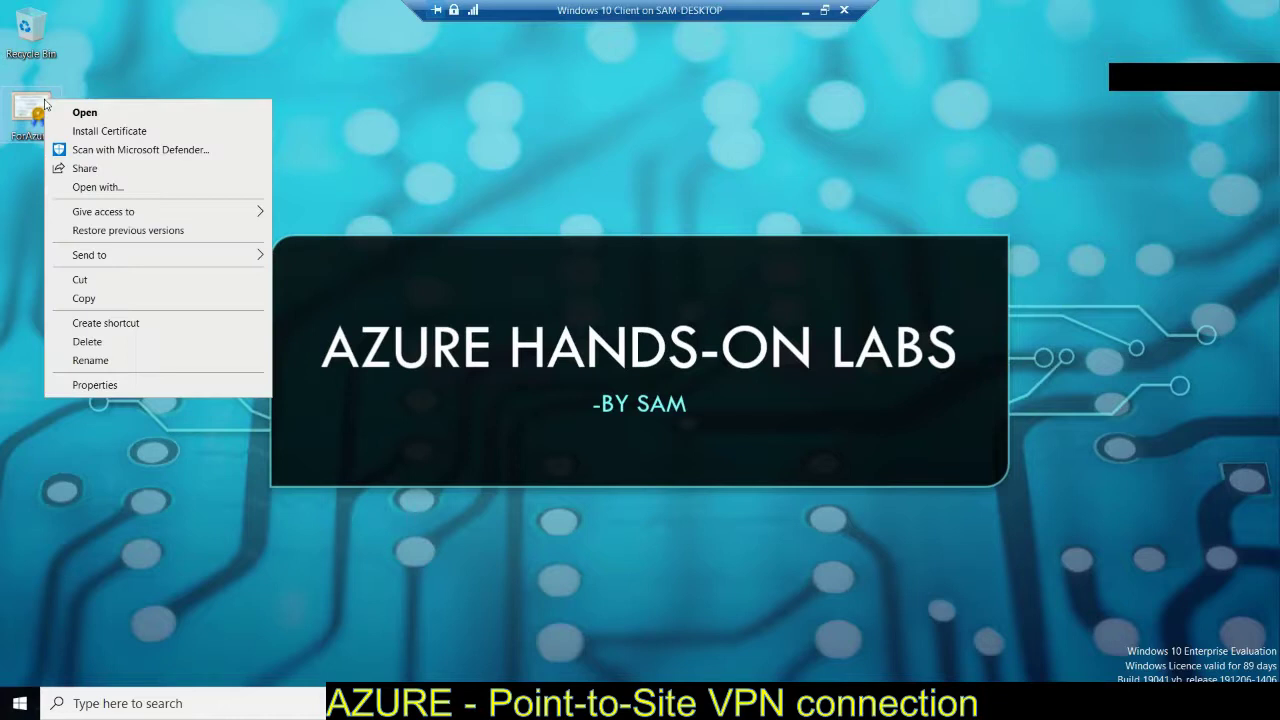
pyautogui.click(135, 189)
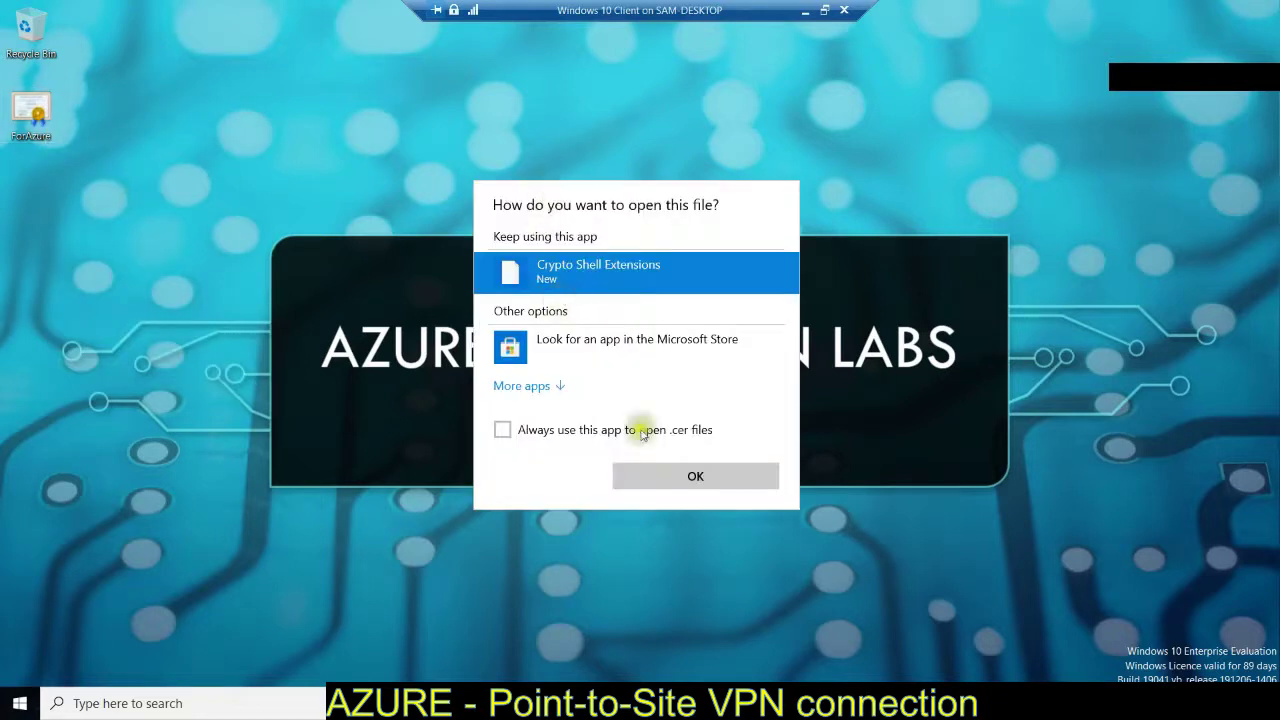
pyautogui.click(538, 386)
pyautogui.click(620, 430)
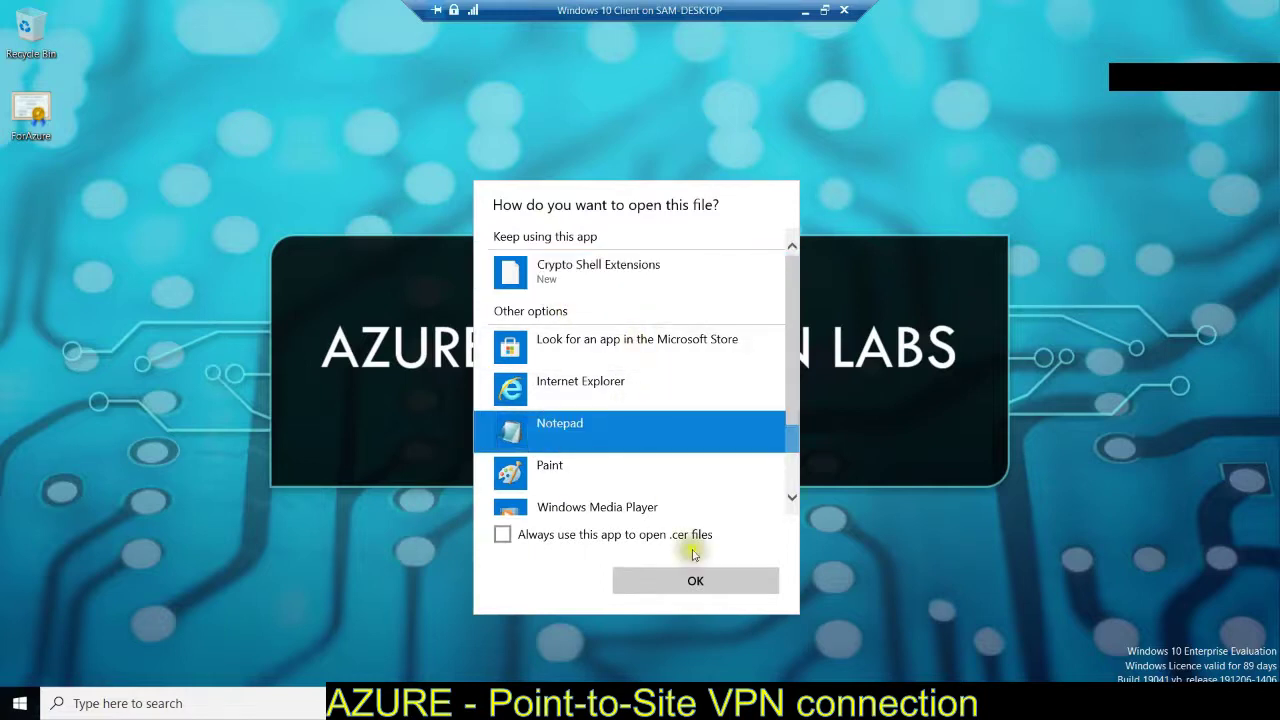
pyautogui.click(700, 580)
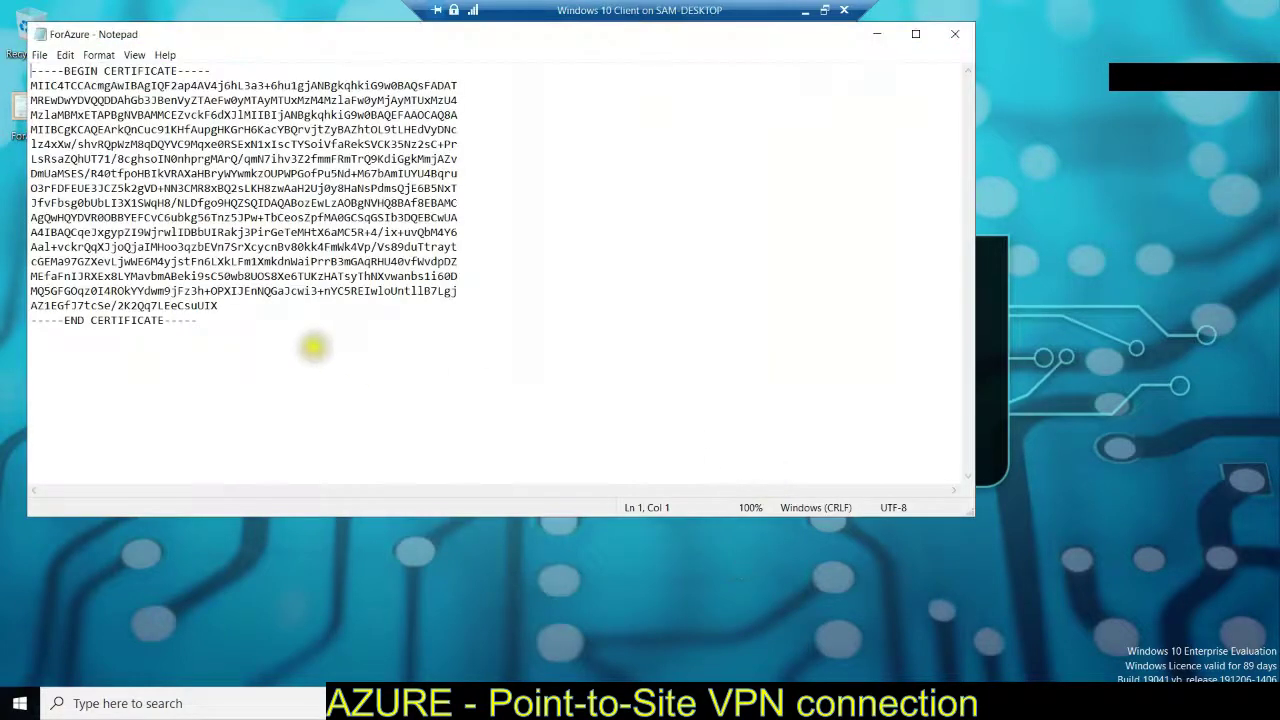
pyautogui.moveTo(30, 85); pyautogui.dragTo(476, 310)
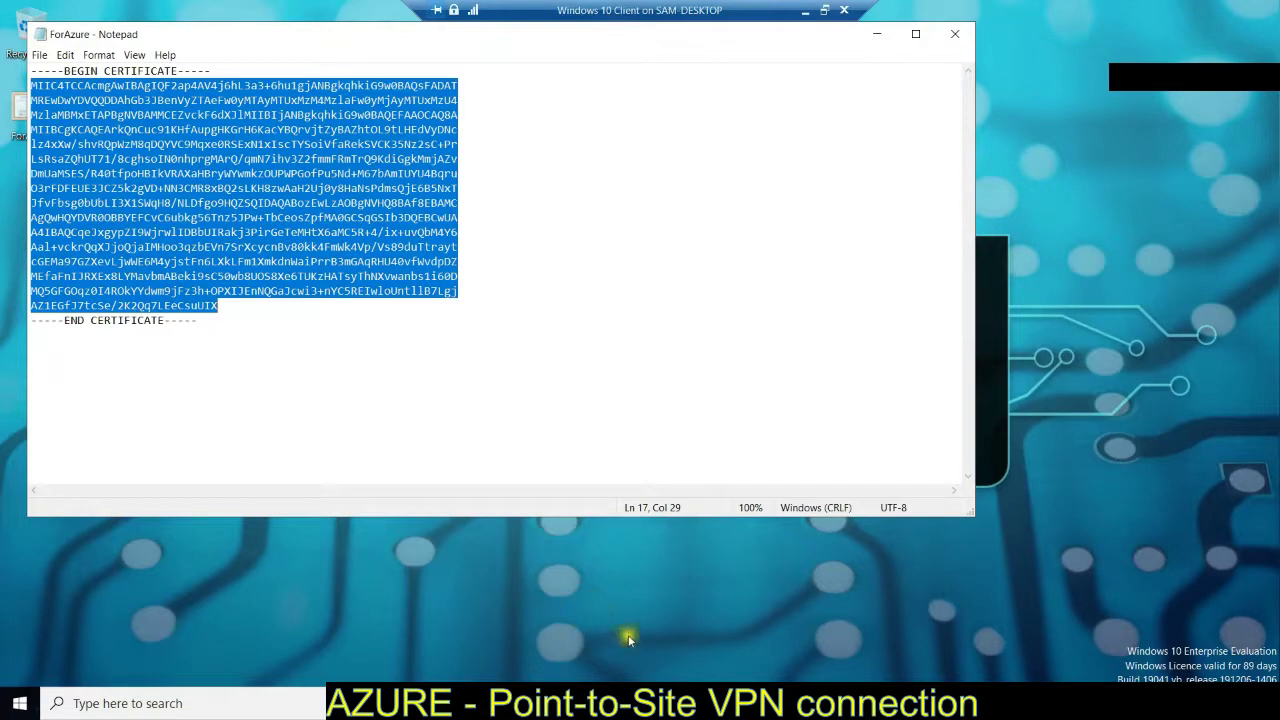
# Go from the deployment to the VNETGateway resource's Point-to-site configuration page
pyautogui.click(805, 10)
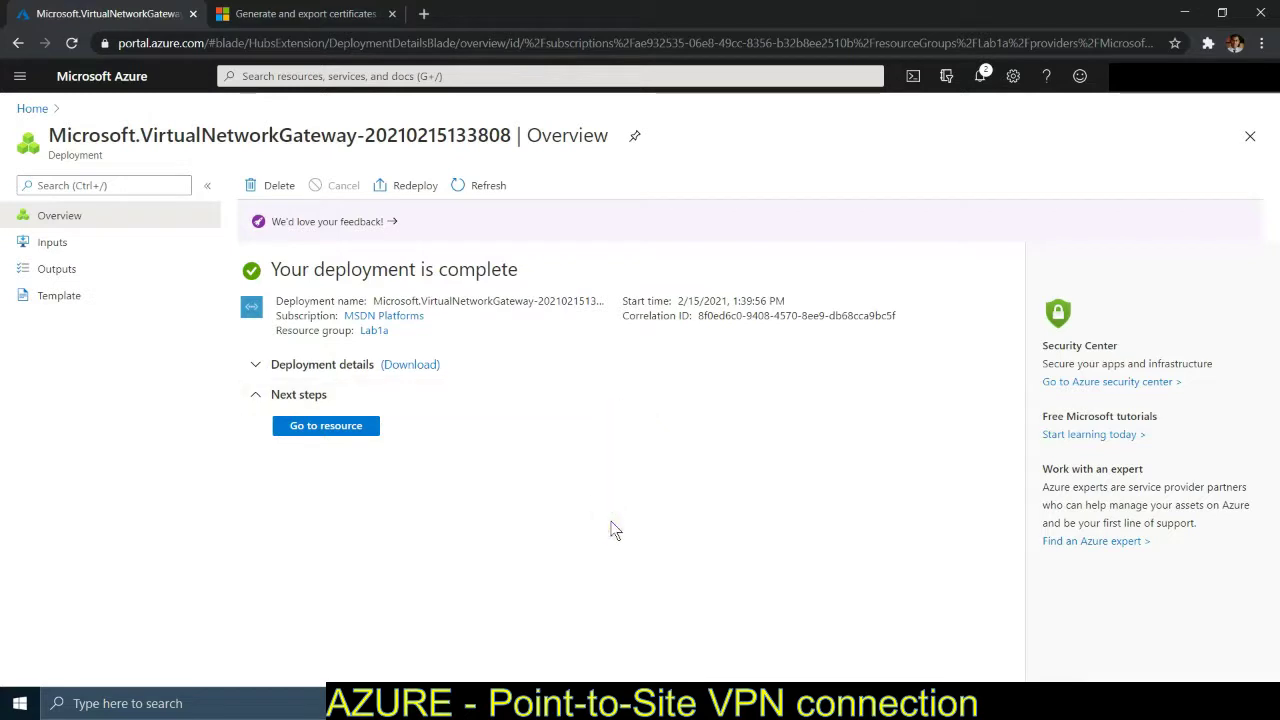
pyautogui.click(324, 432)
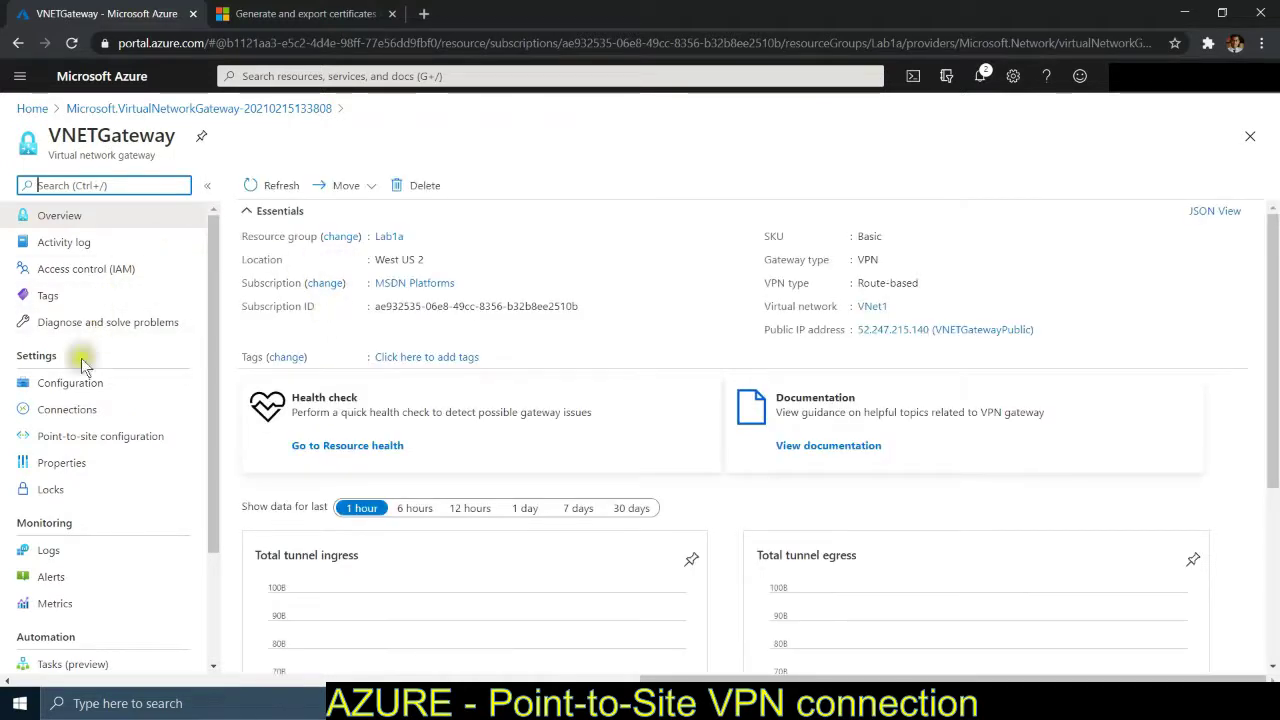
pyautogui.click(148, 443)
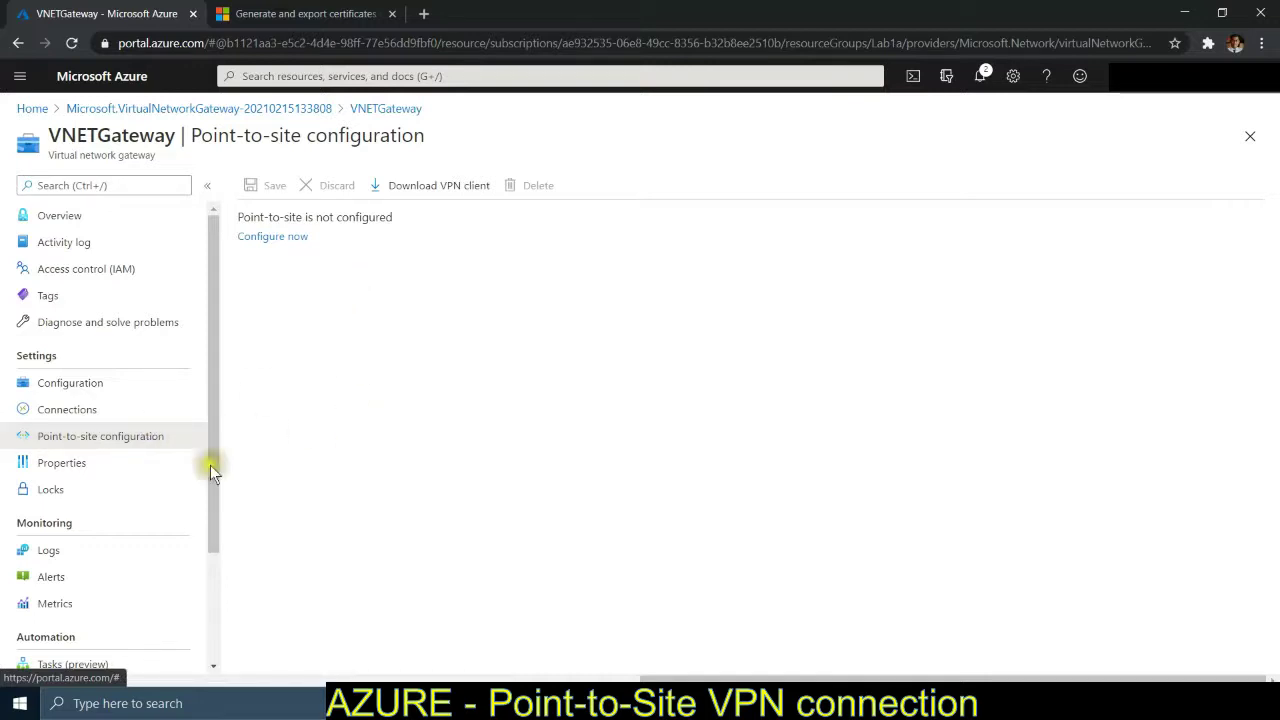
# Begin point-to-site configuration with address pool 192.168.20.0/28
pyautogui.click(289, 239)
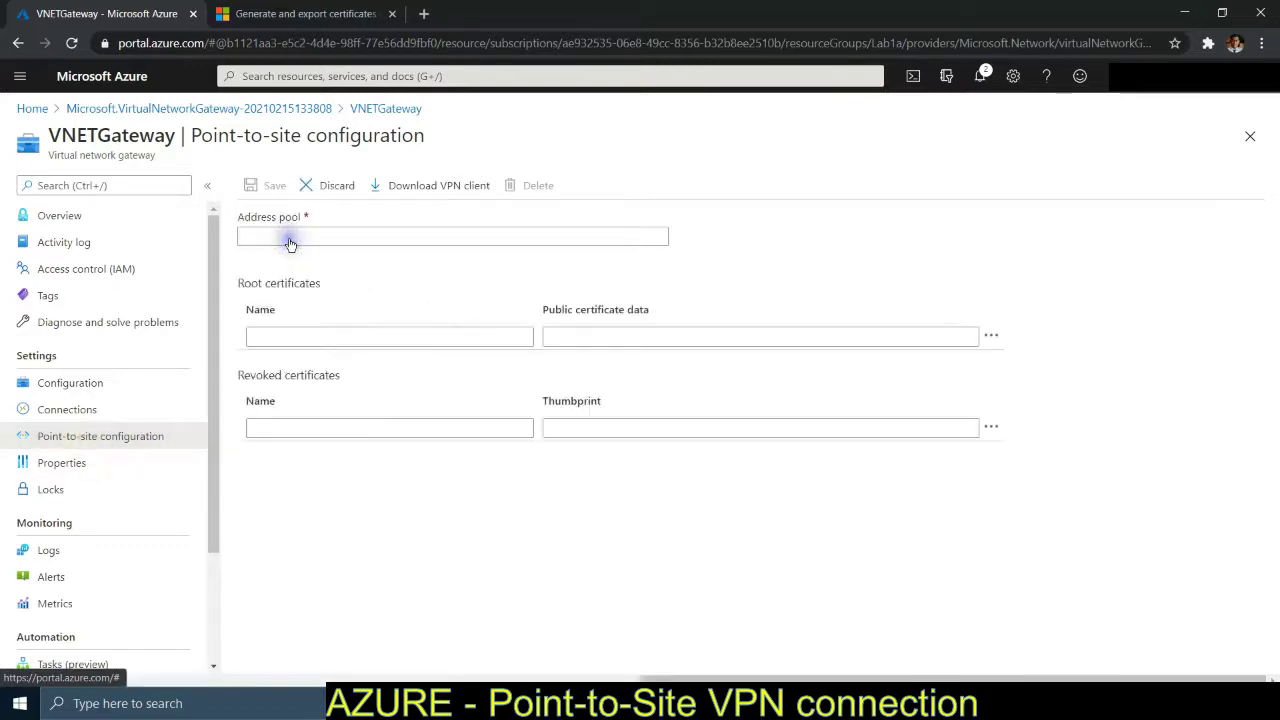
pyautogui.click(289, 243)
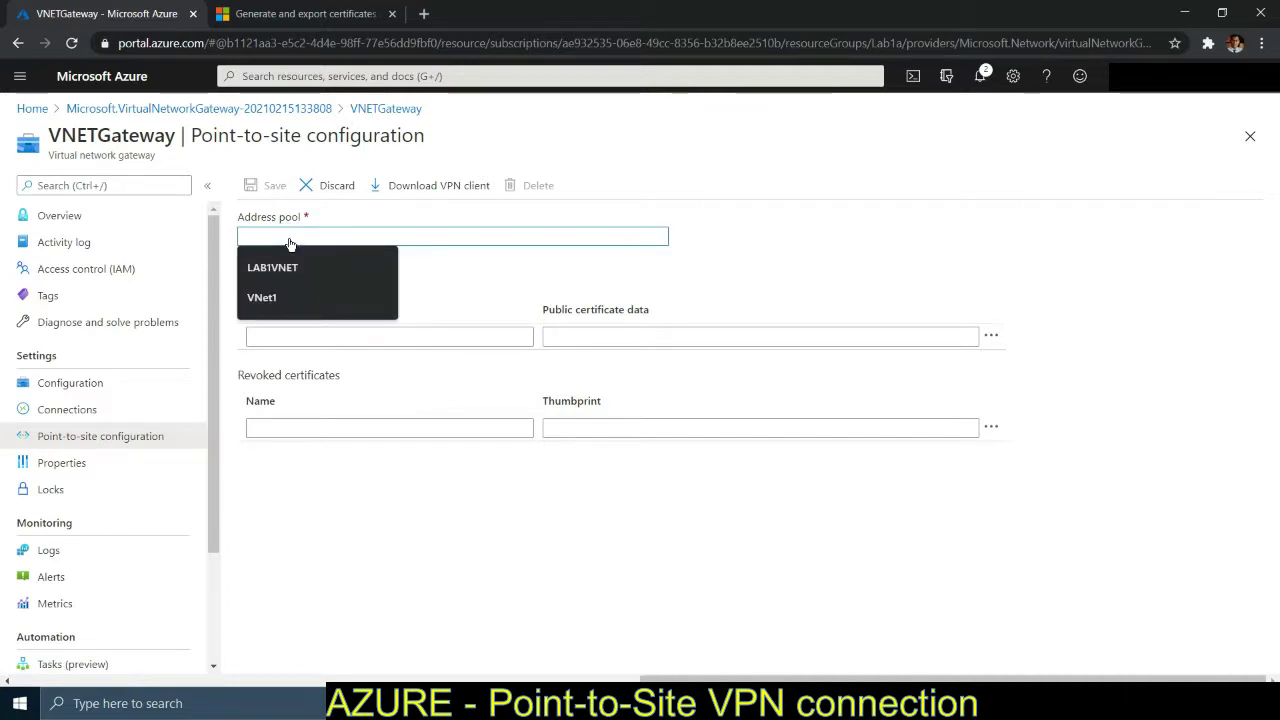
pyautogui.click(497, 237)
pyautogui.click(497, 232)
pyautogui.write('192.168.')
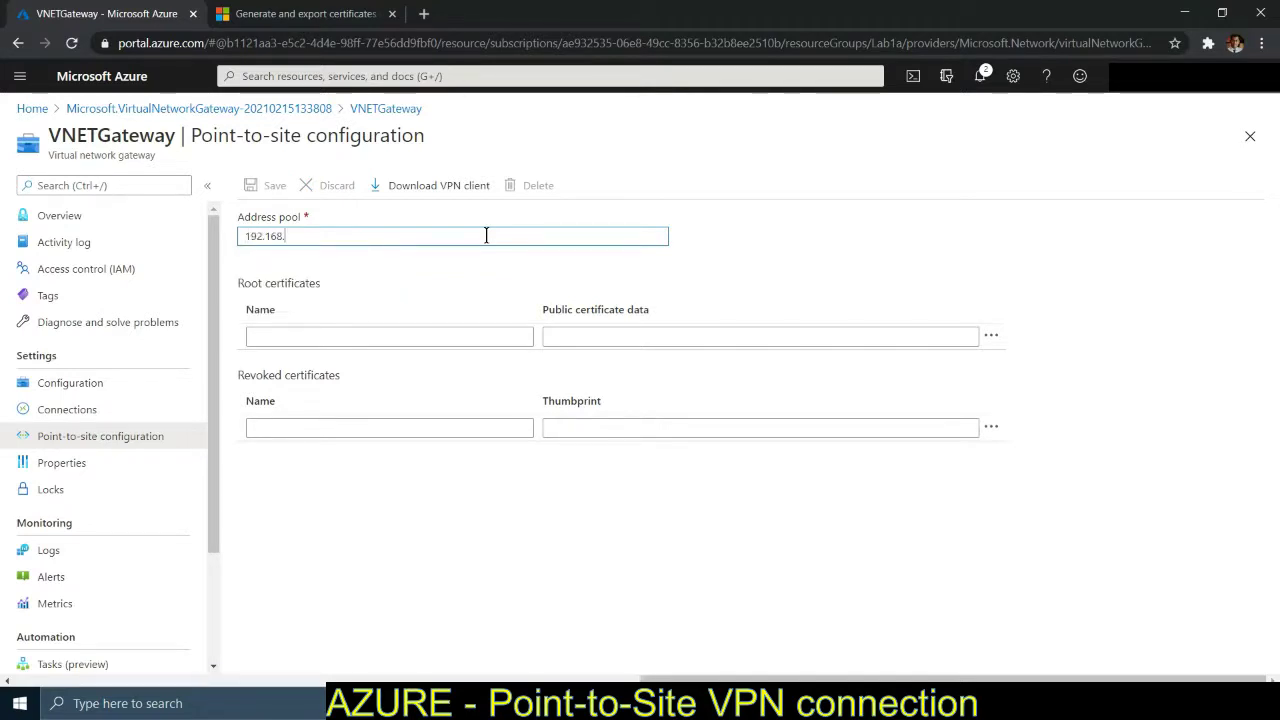
pyautogui.write('20.0/28')
pyautogui.click(481, 284)
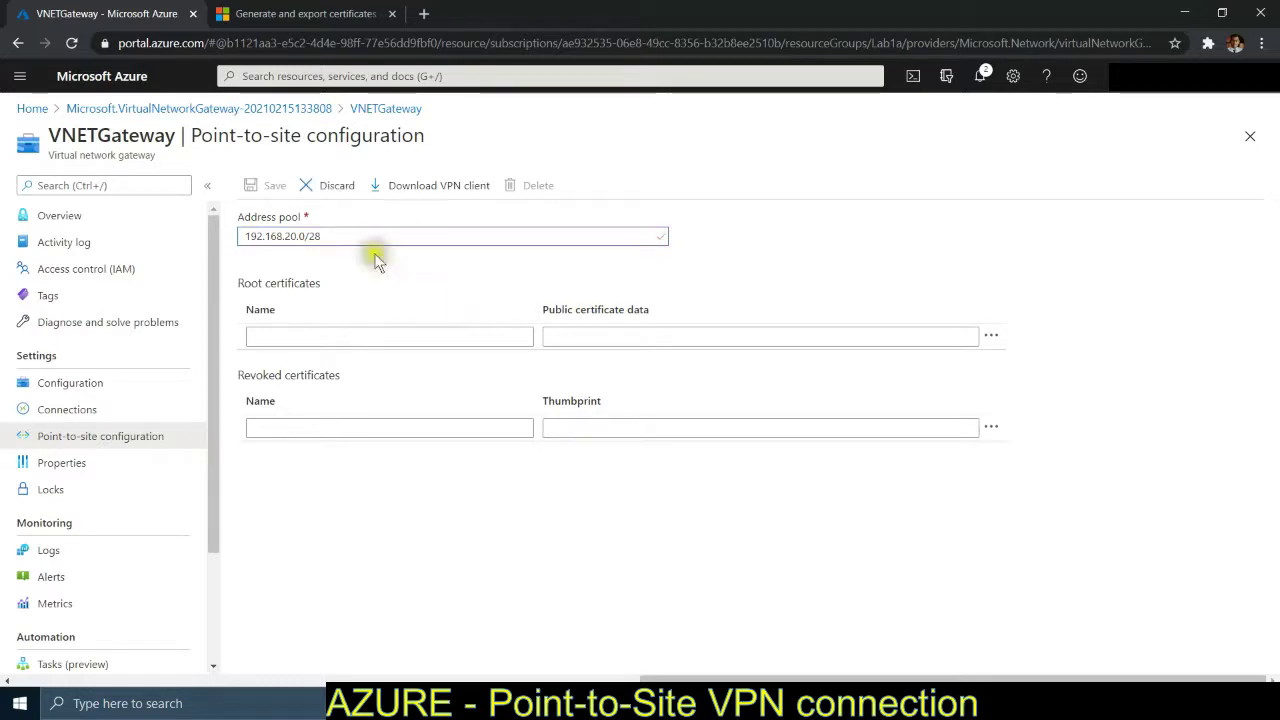
# Add root certificate AzVPN with the pasted certificate data and save the configuration
pyautogui.click(378, 333)
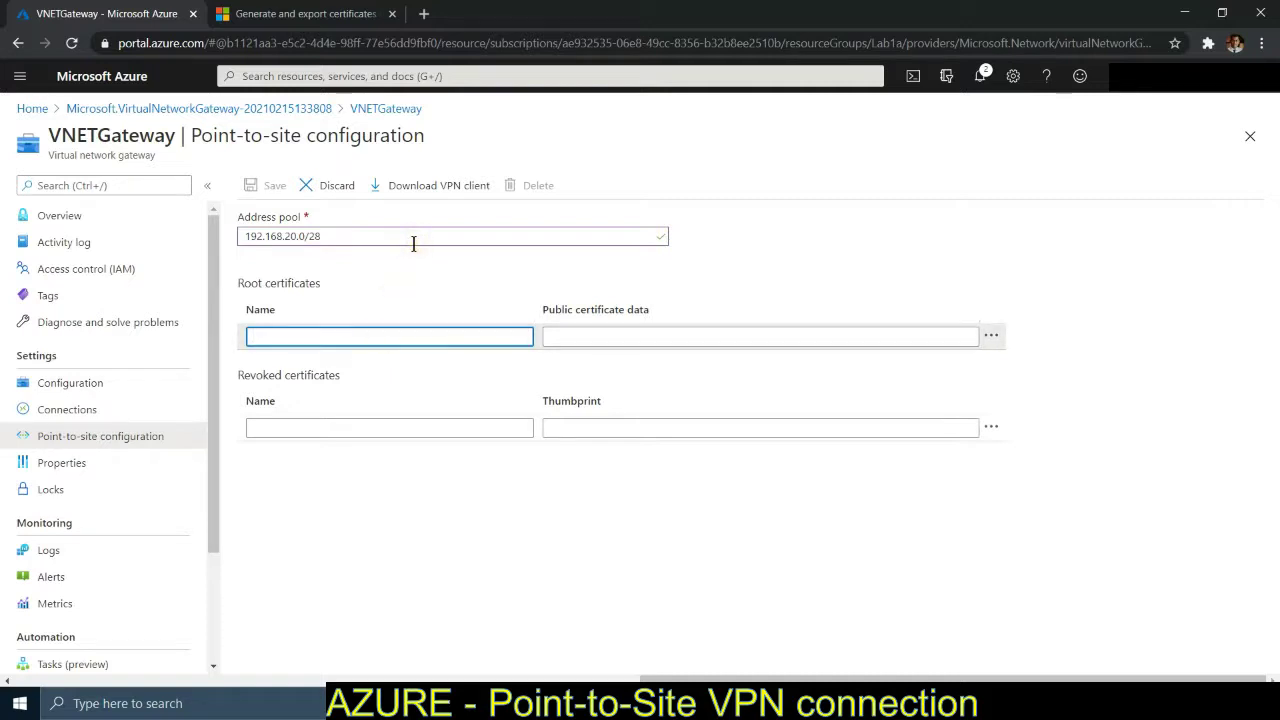
pyautogui.write('AzVP')
pyautogui.click(594, 338)
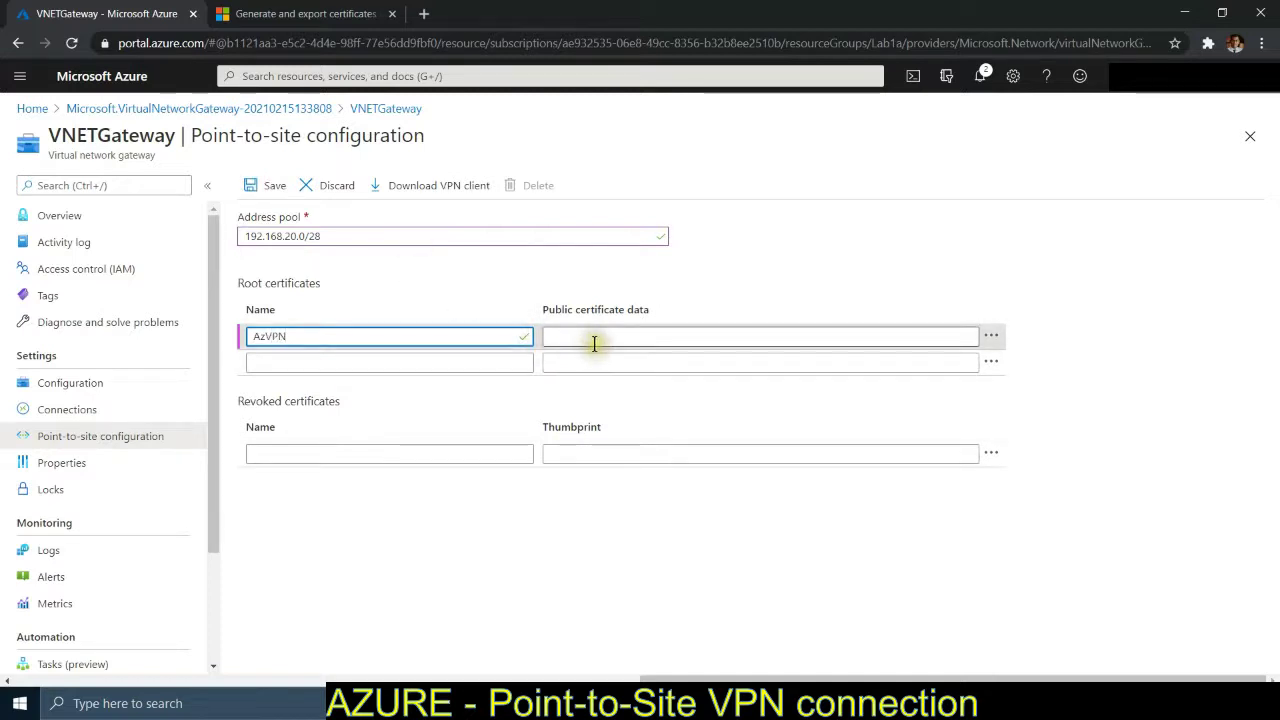
pyautogui.click(745, 270)
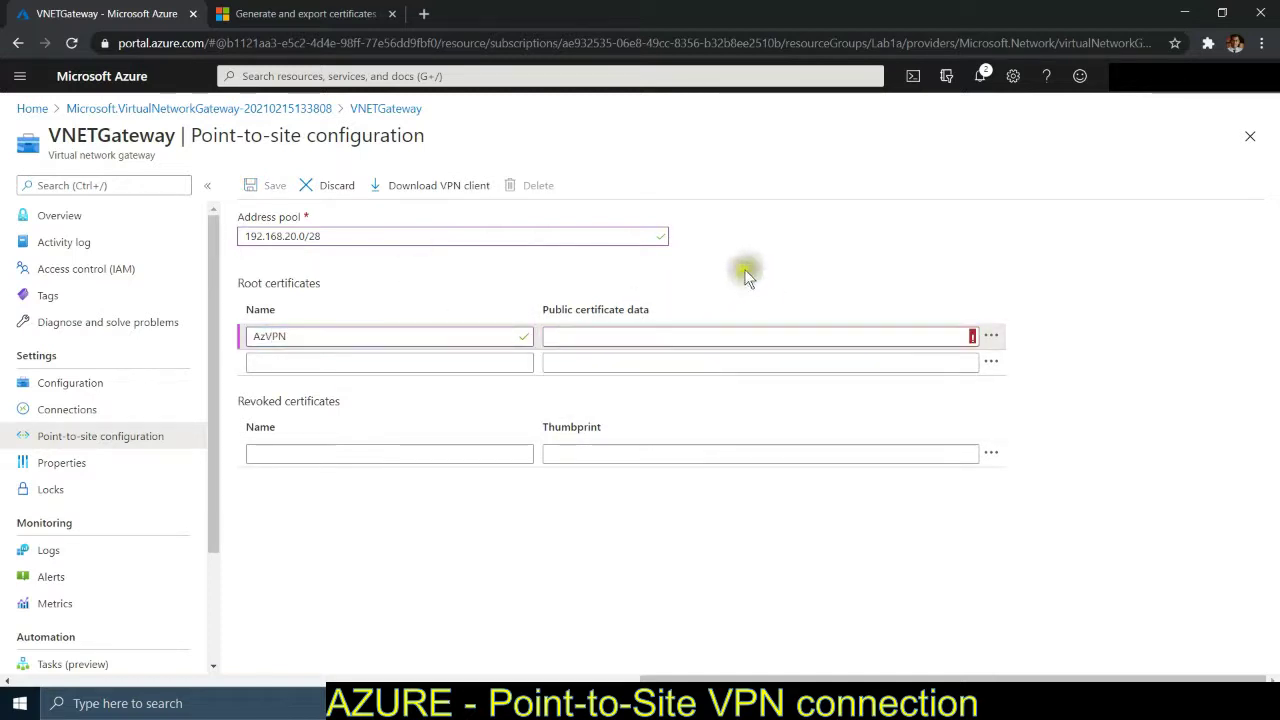
pyautogui.click(678, 337)
pyautogui.hotkey('ctrl', 'v')
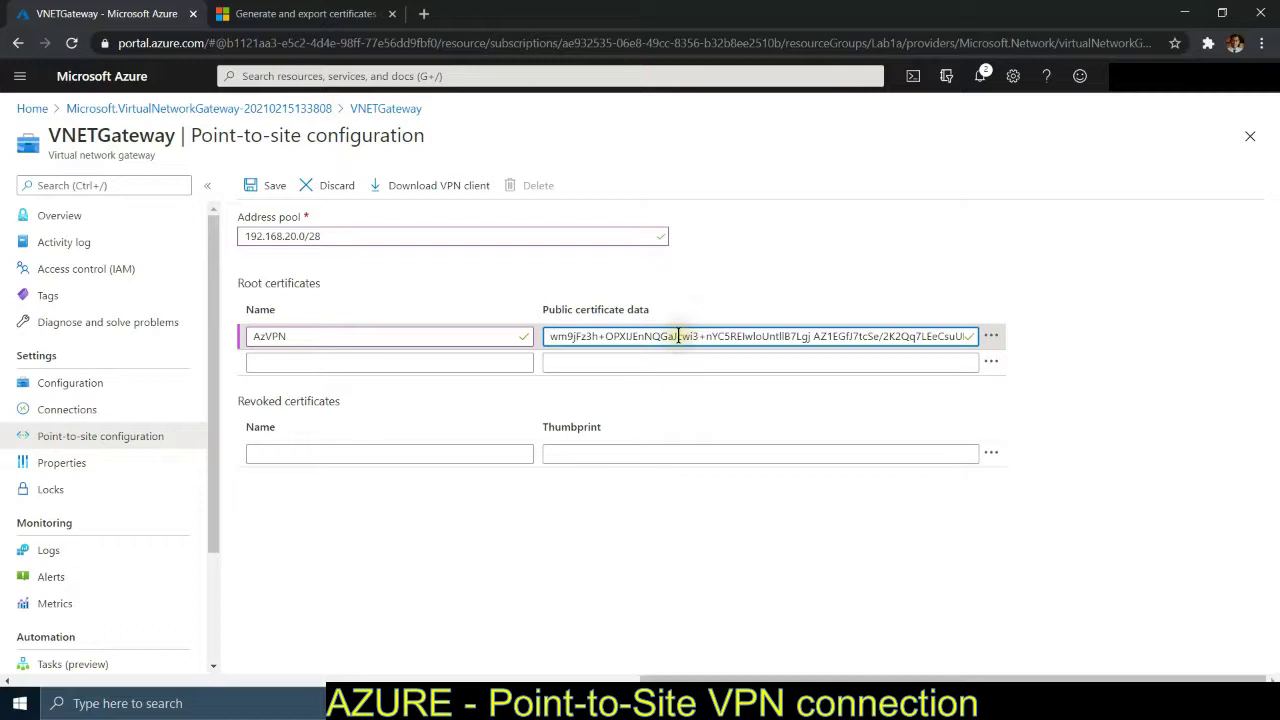
pyautogui.click(275, 185)
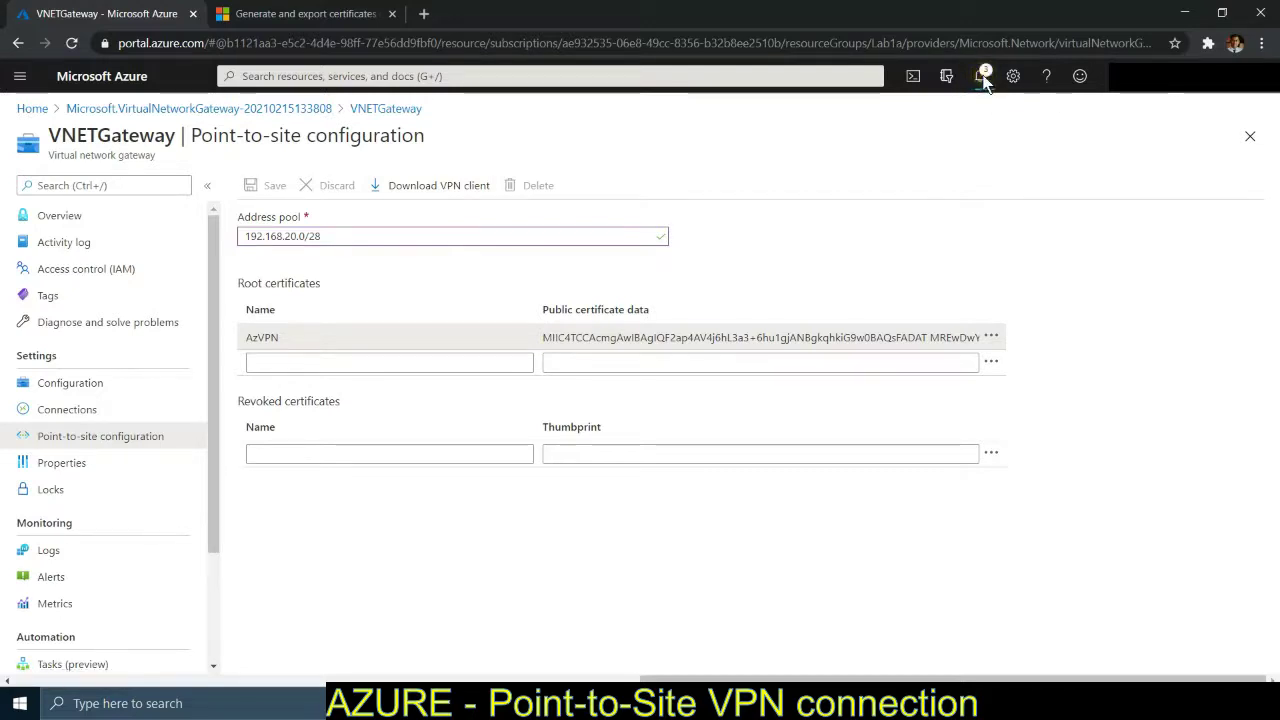
# Check Notifications to confirm the gateway configuration saved successfully
pyautogui.moveTo(660, 703)
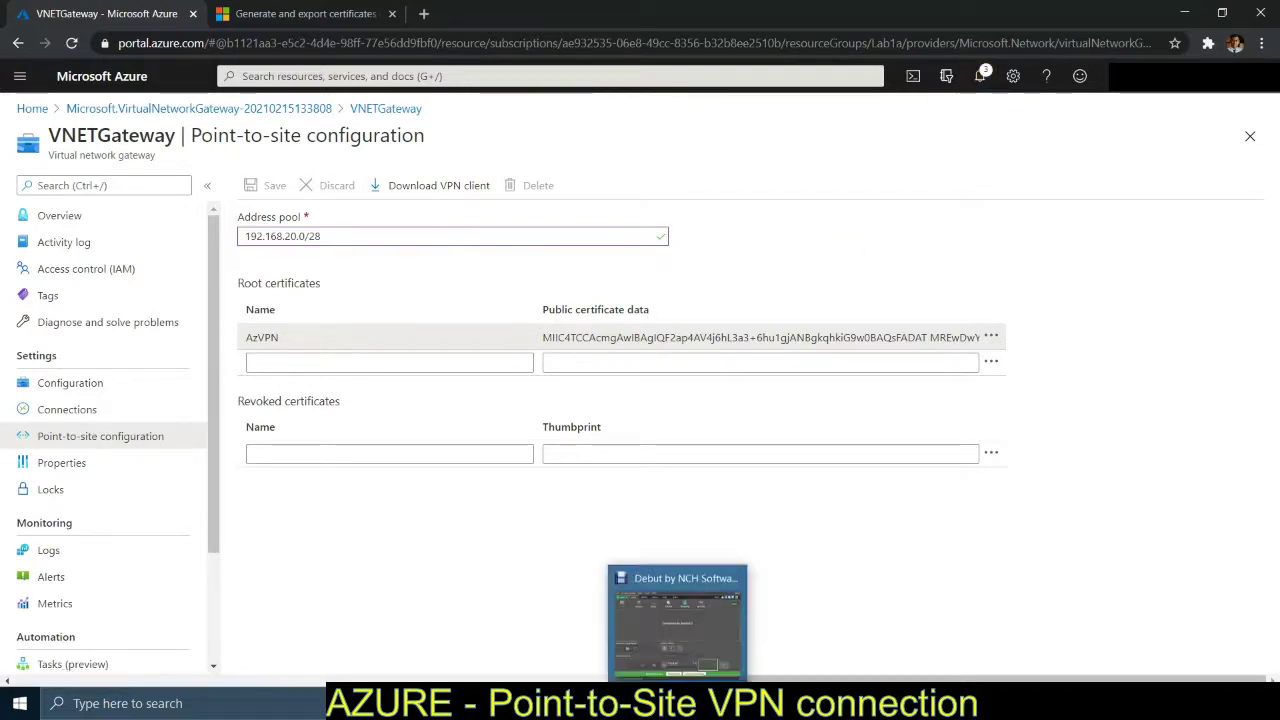
pyautogui.click(665, 672)
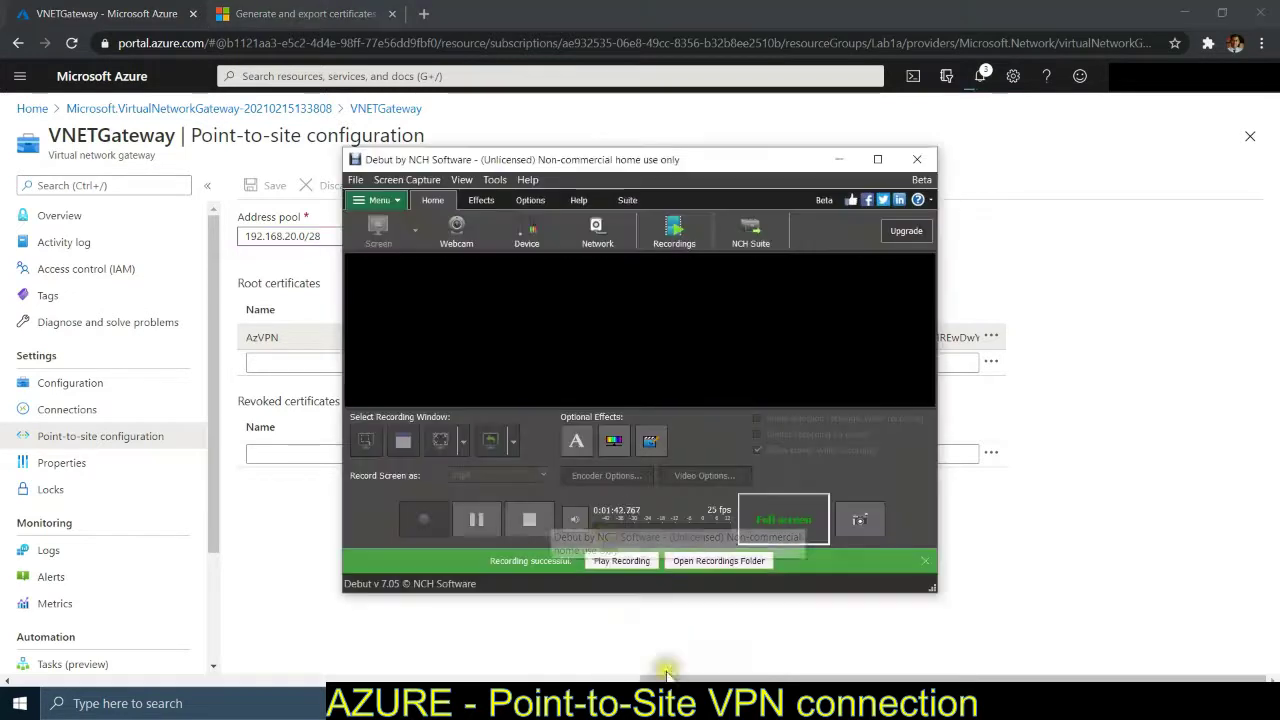
pyautogui.click(529, 519)
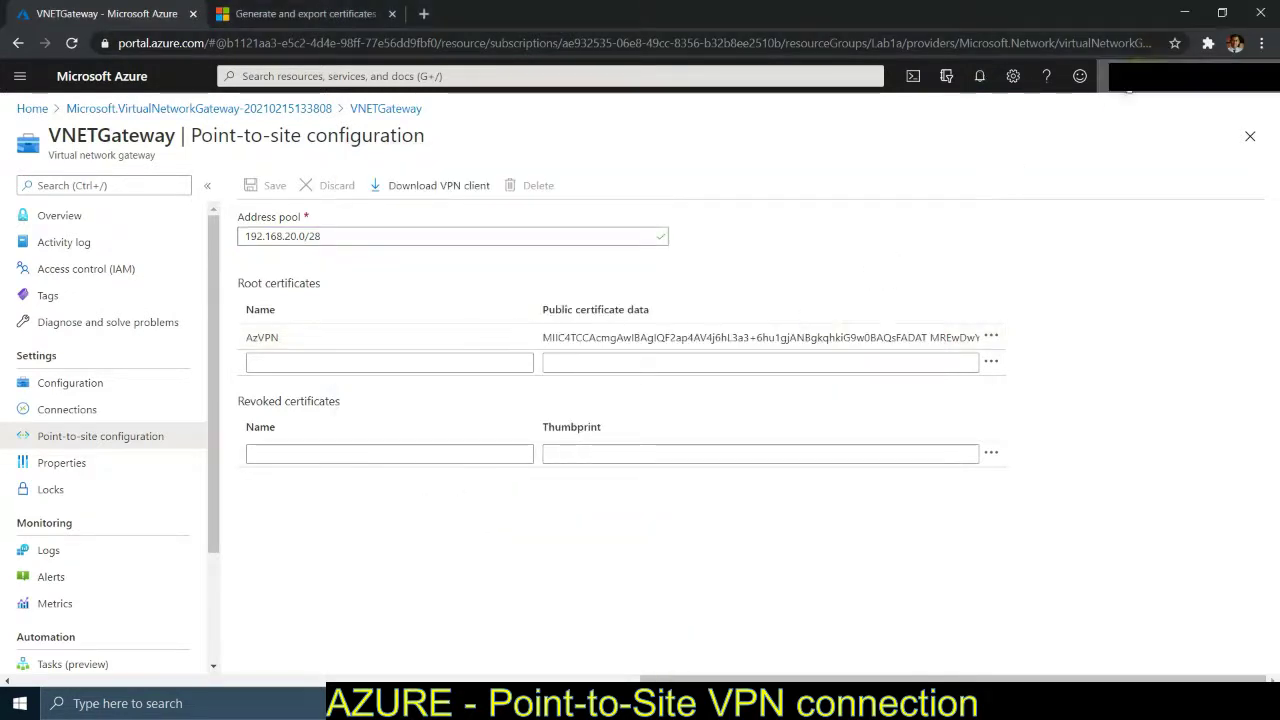
pyautogui.click(982, 78)
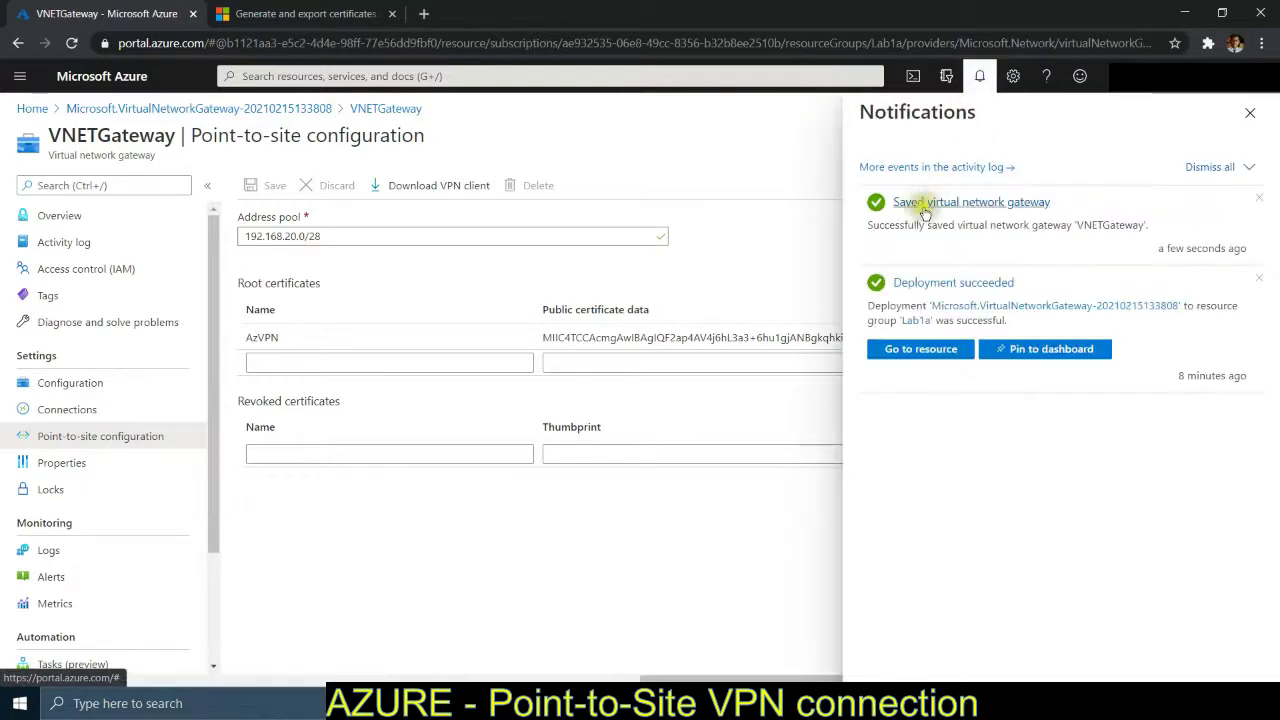
pyautogui.click(1250, 112)
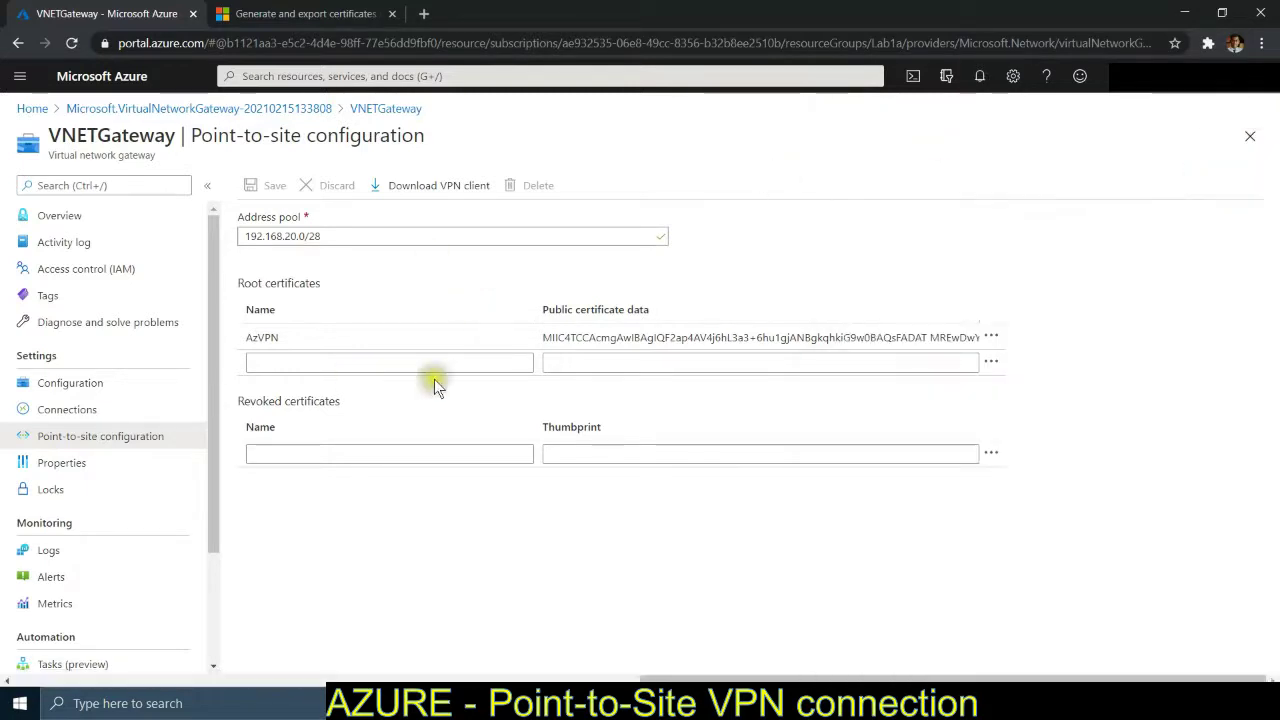
# Download the VPN client package VNETGateway.zip and show it in its folder
pyautogui.click(451, 188)
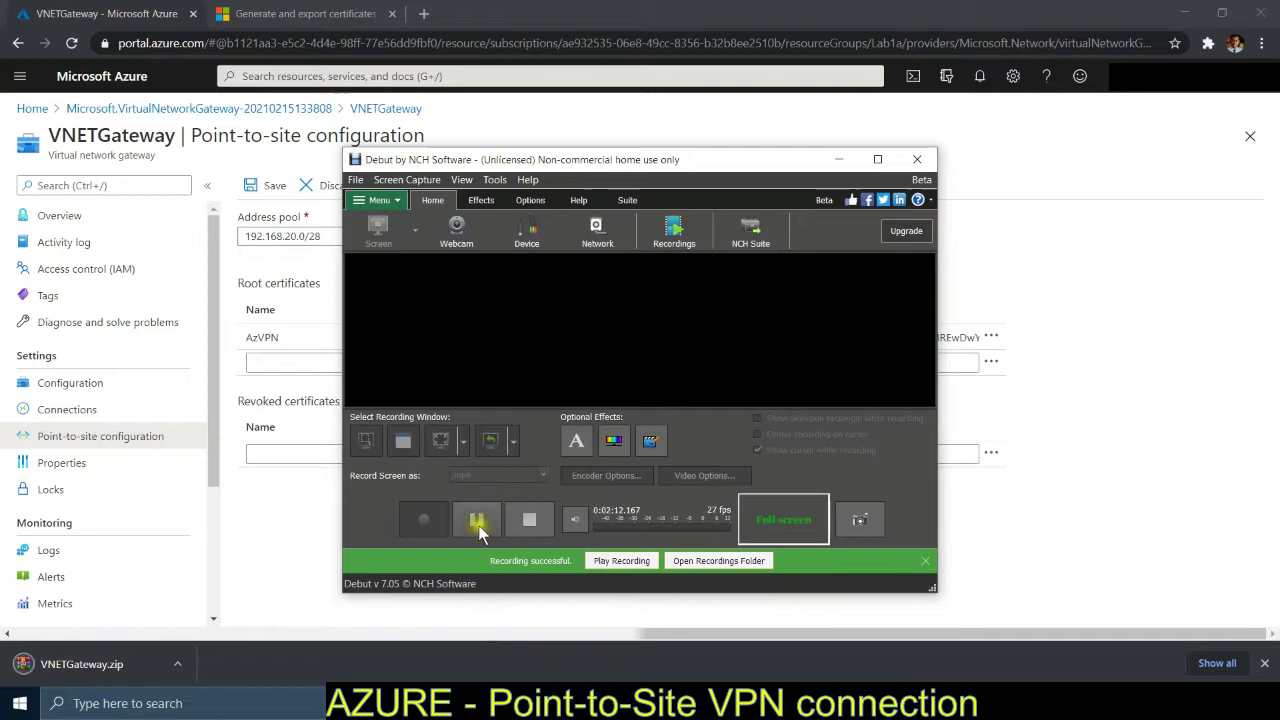
pyautogui.click(478, 525)
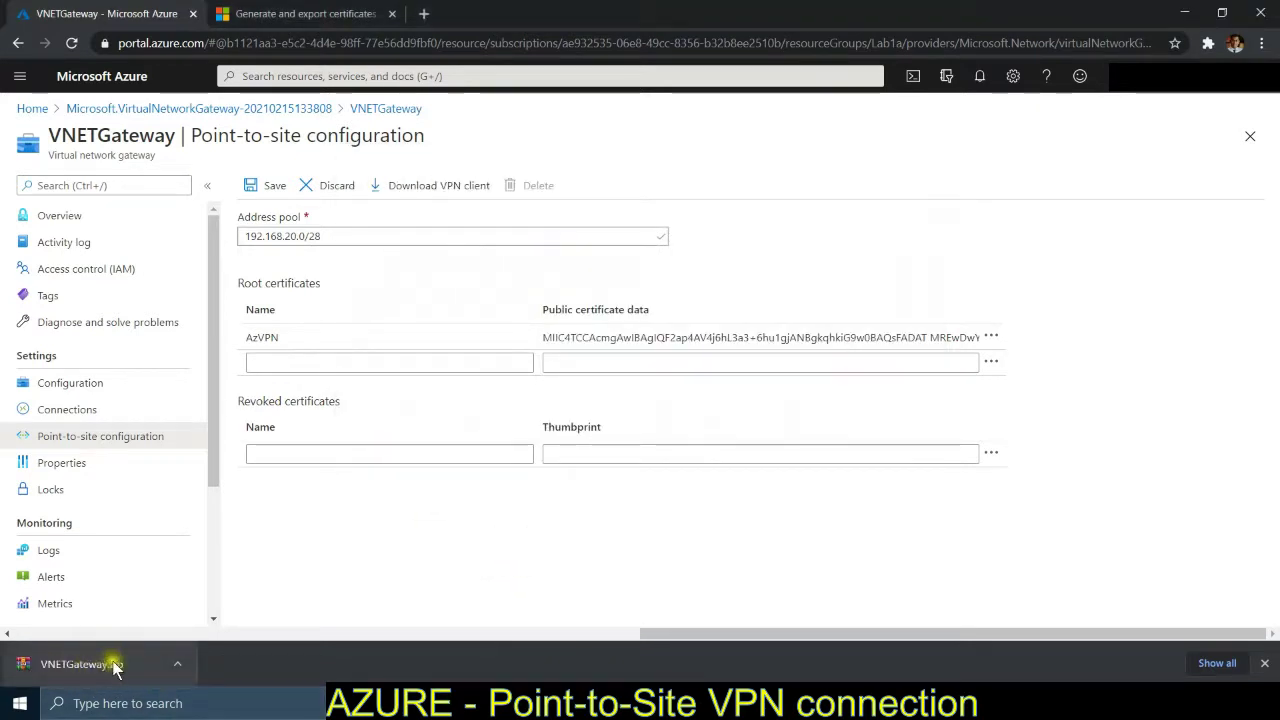
pyautogui.click(177, 666)
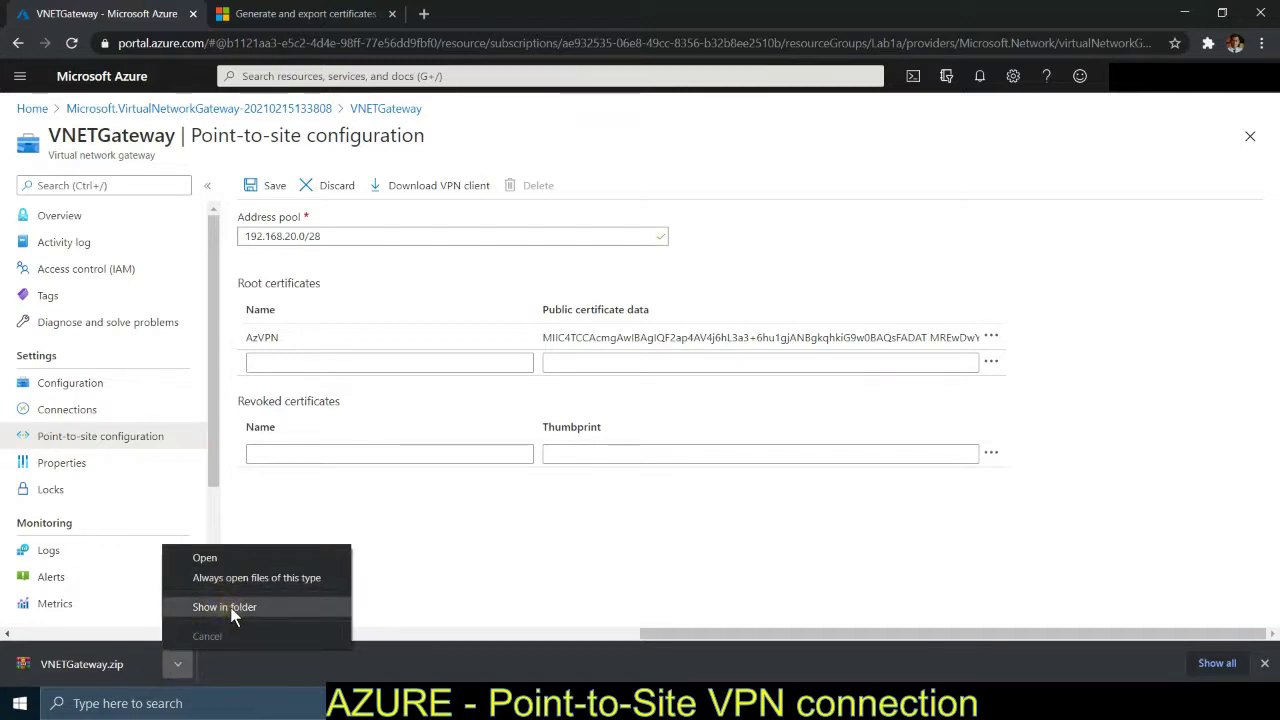
pyautogui.click(332, 607)
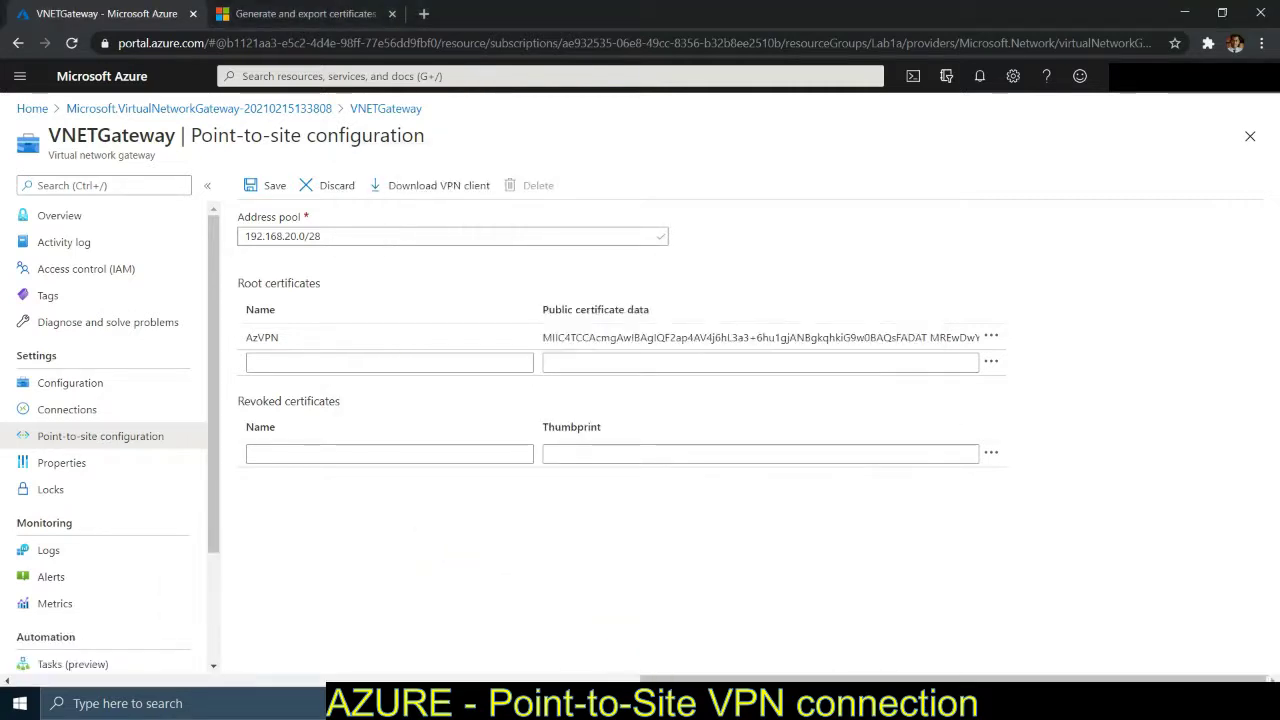
# In the Windows 10 VM, extract VNETGateway.zip from the host's shared C drive
pyautogui.moveTo(636, 703)
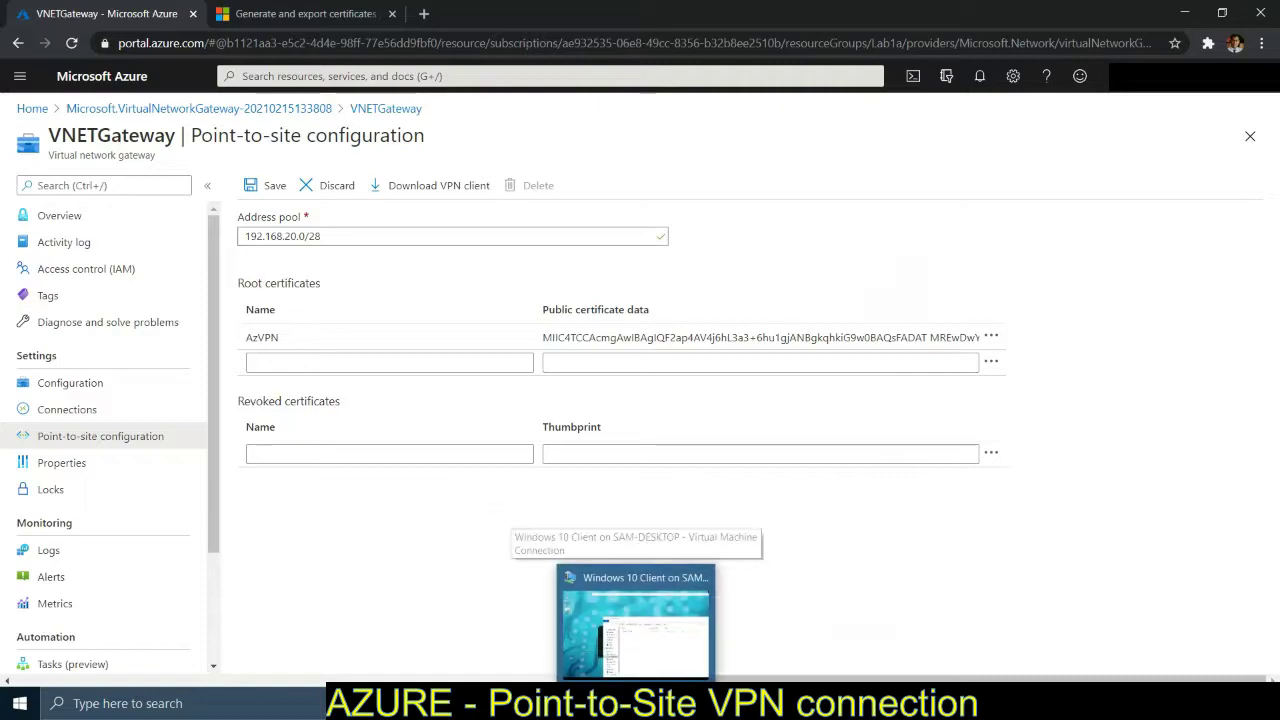
pyautogui.click(636, 630)
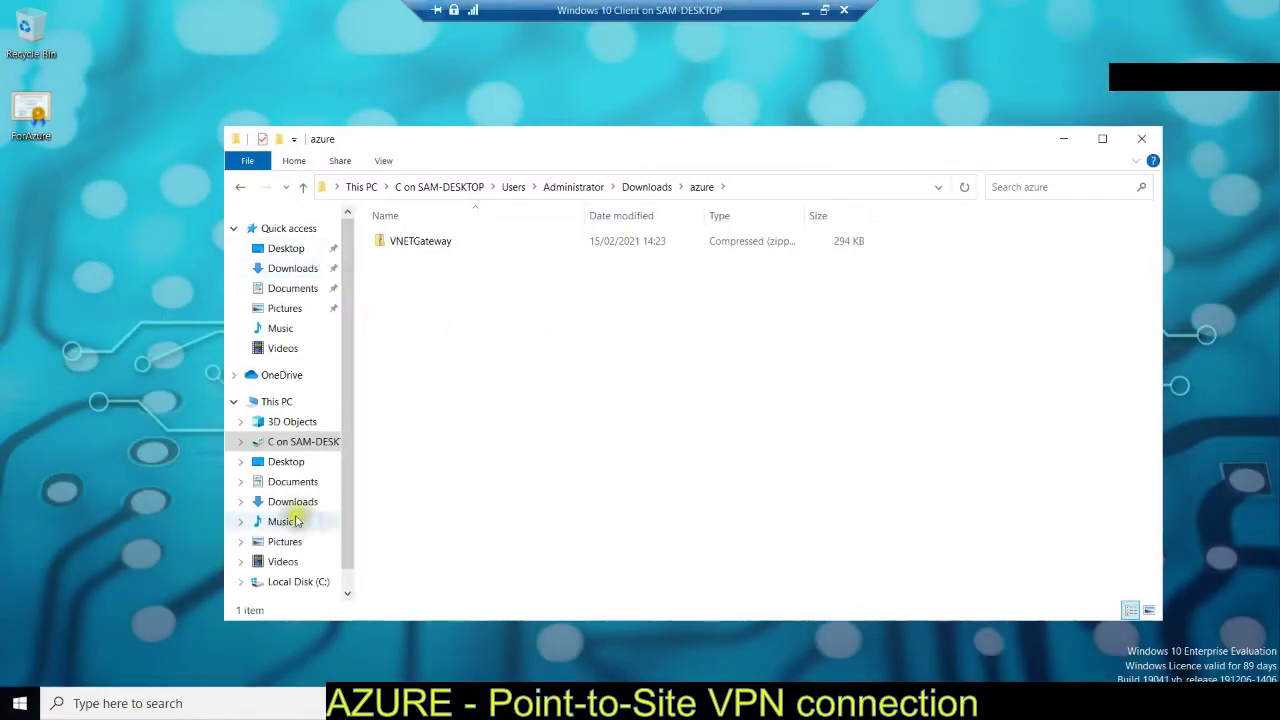
pyautogui.click(295, 446)
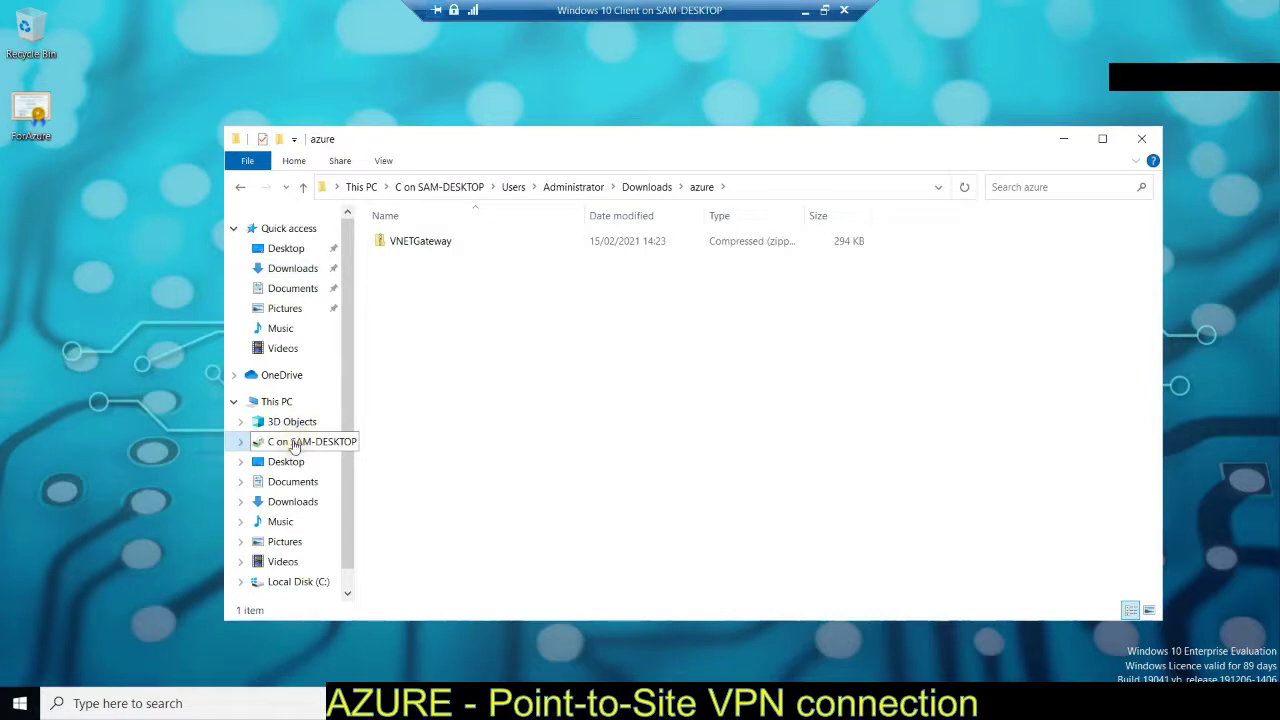
pyautogui.click(409, 250)
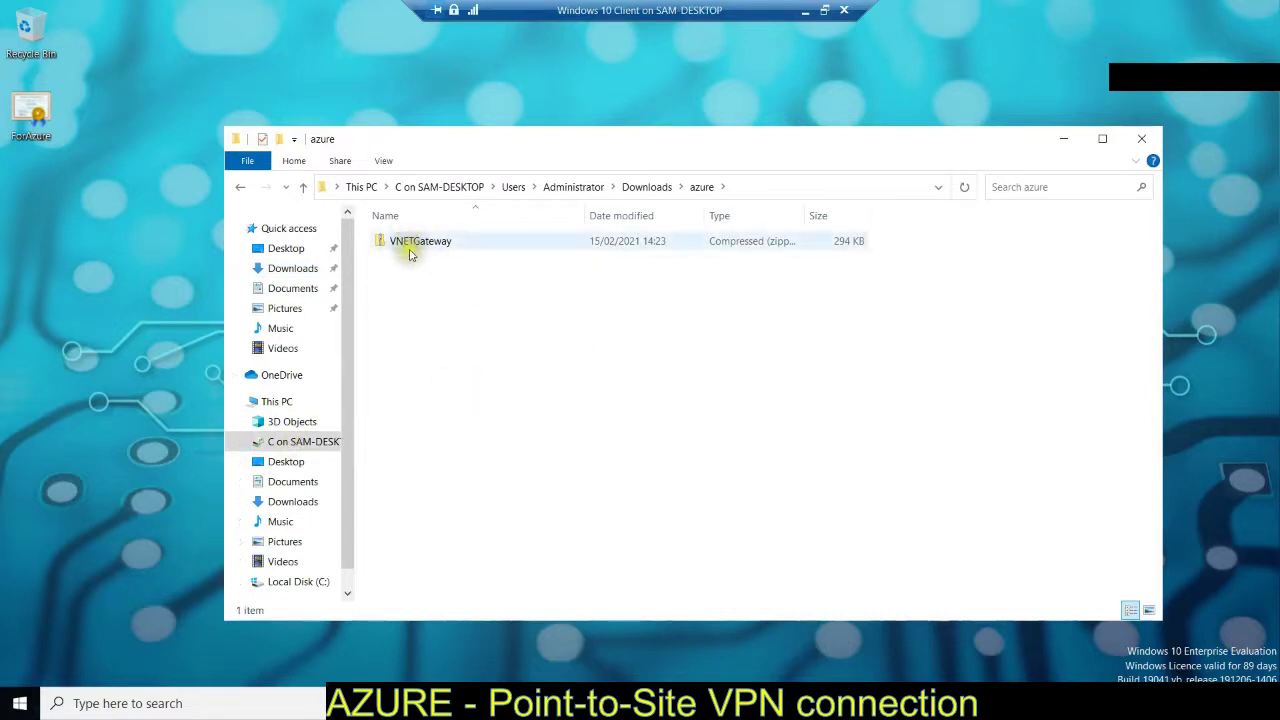
pyautogui.rightClick(409, 250)
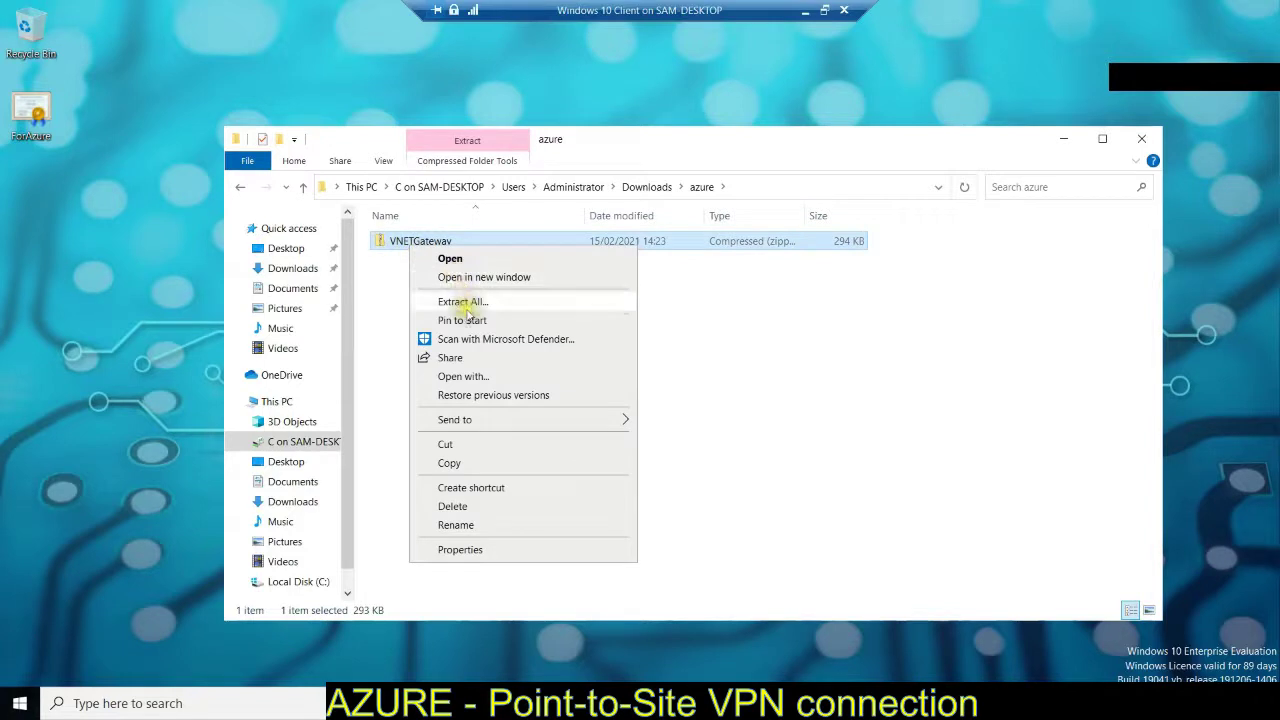
pyautogui.click(465, 303)
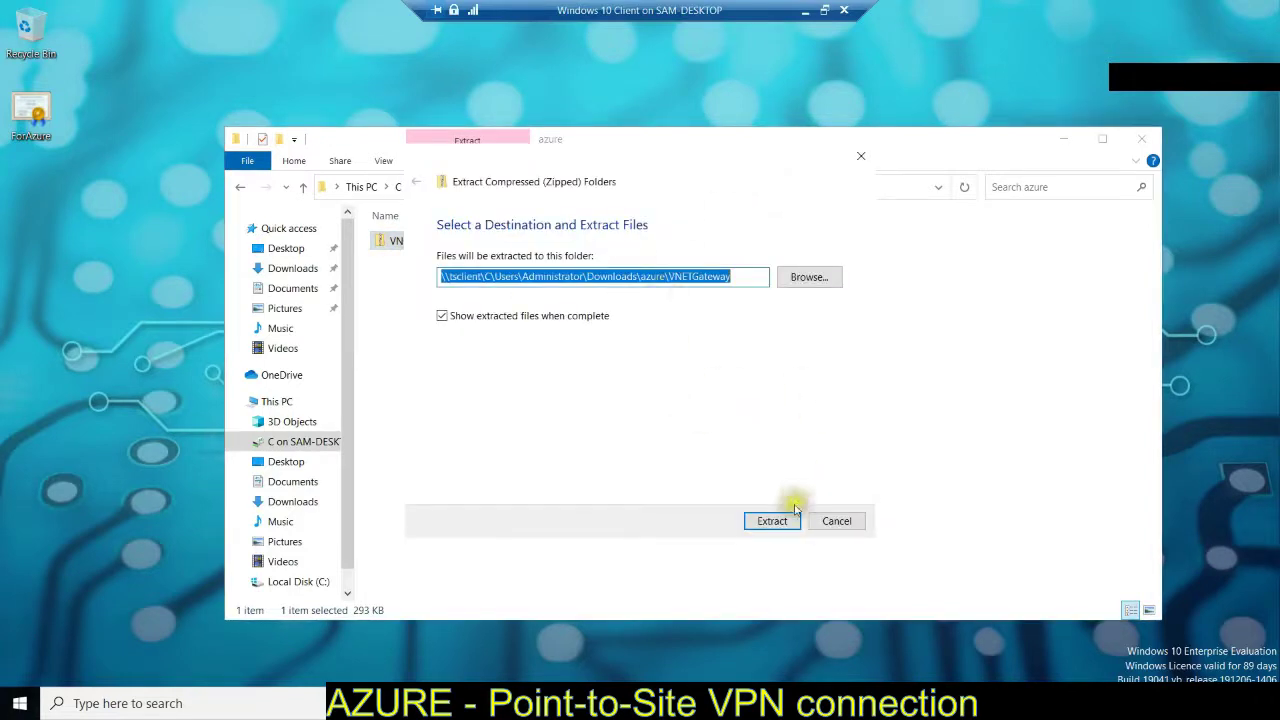
pyautogui.click(773, 521)
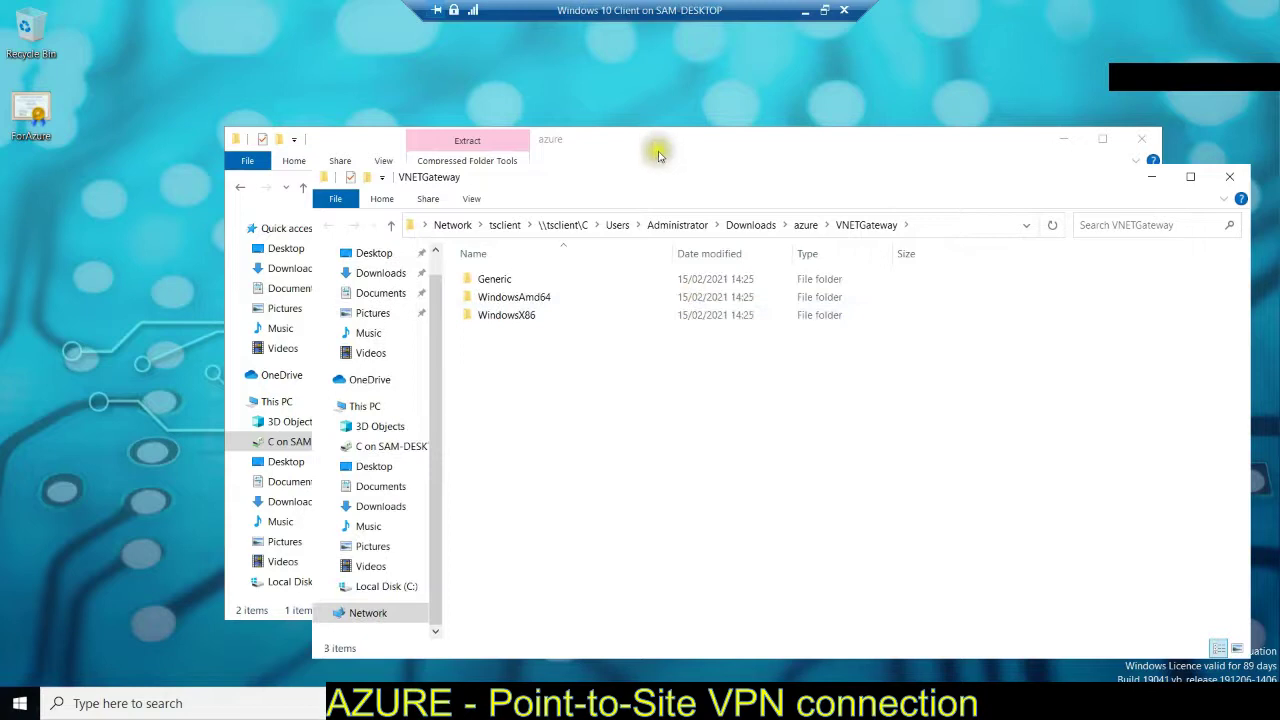
# Close the old azure folder window and open the extracted WindowsAmd64 folder
pyautogui.click(723, 148)
pyautogui.click(1140, 139)
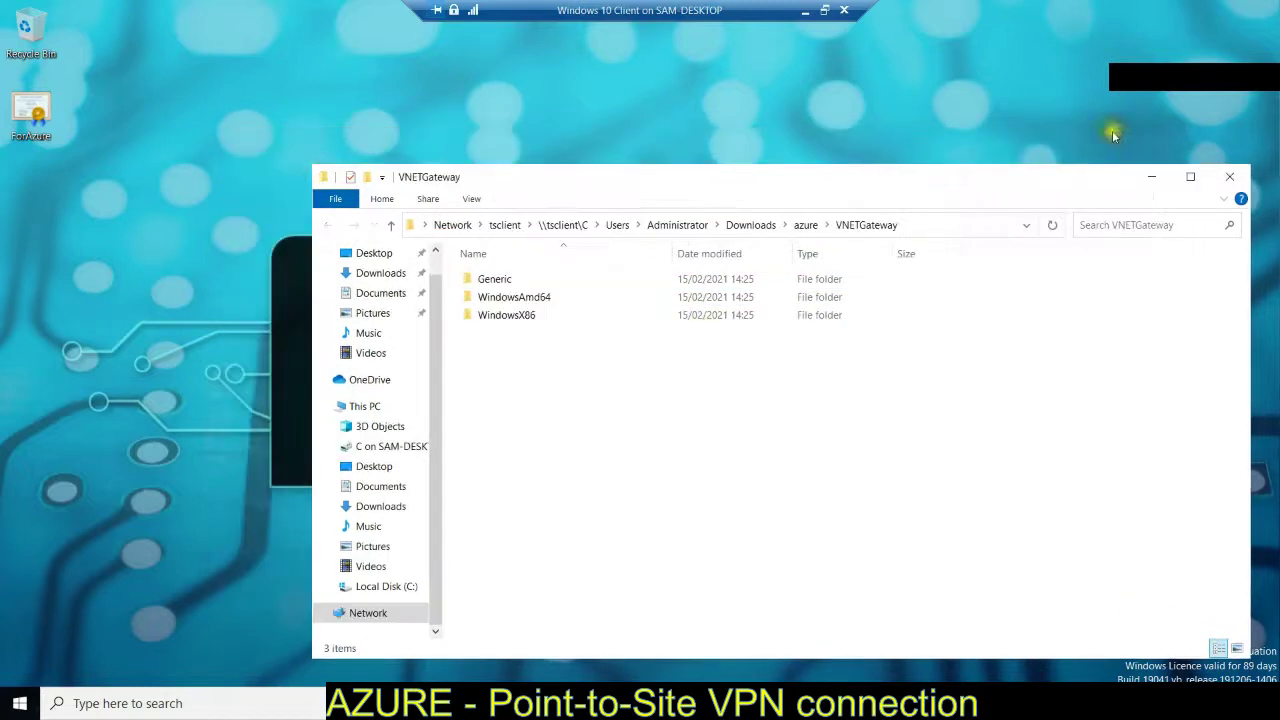
pyautogui.doubleClick(547, 297)
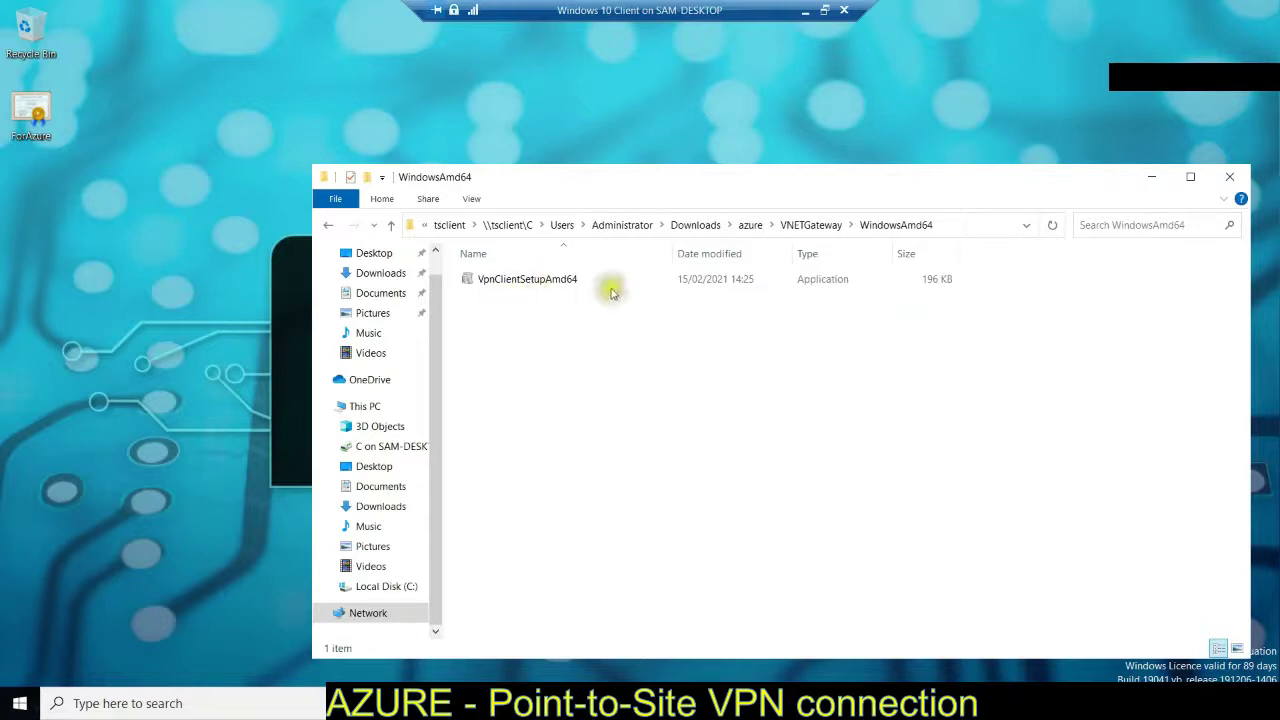
pyautogui.moveTo(703, 177); pyautogui.dragTo(569, 75)
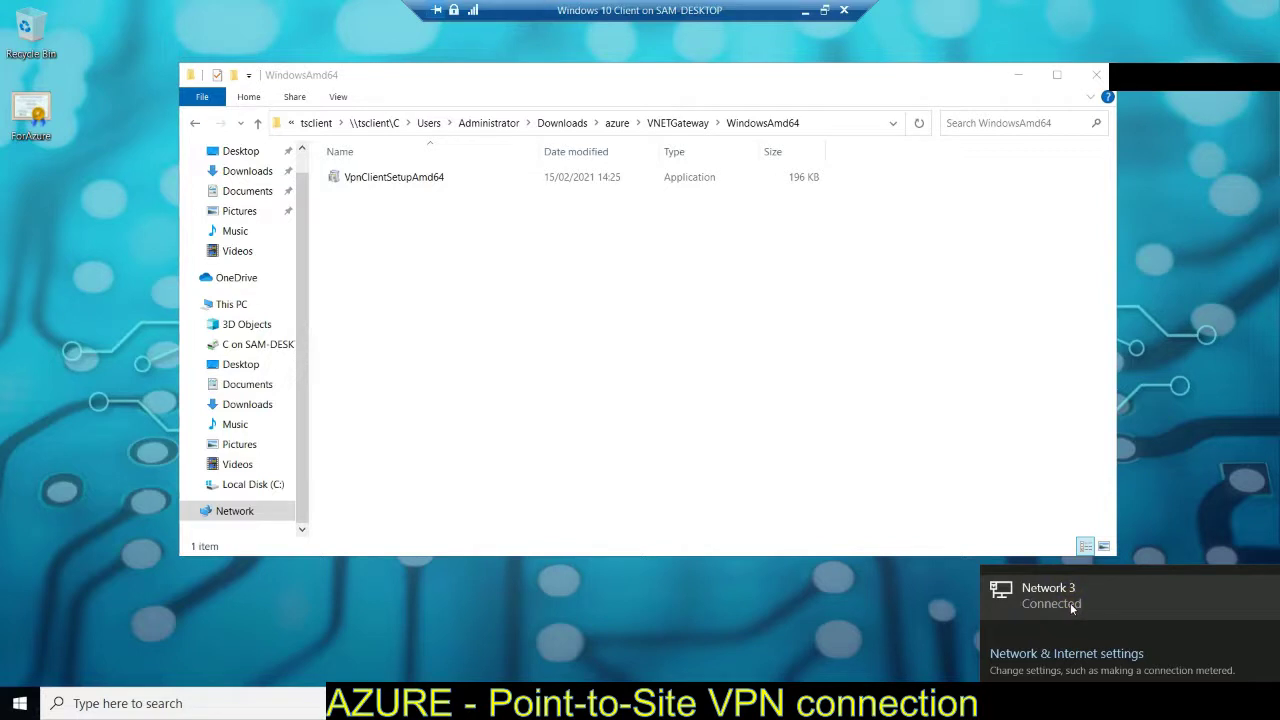
pyautogui.click(150, 703)
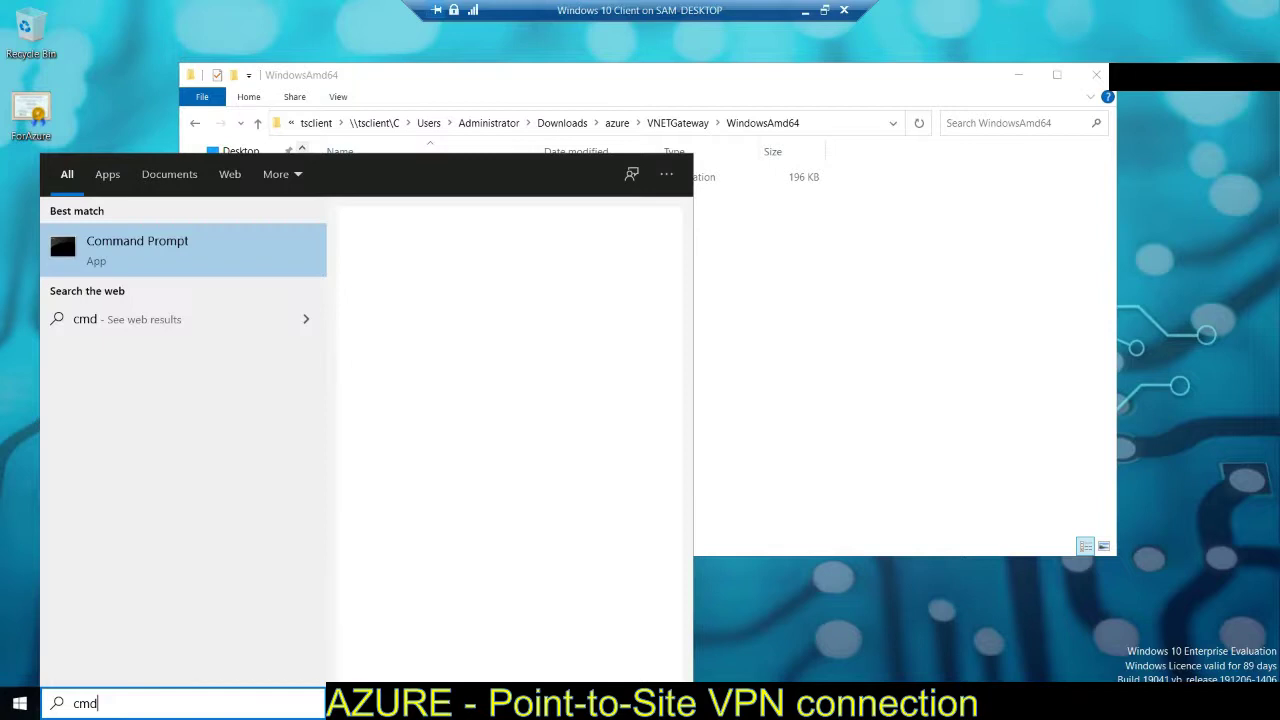
# Run ipconfig in an administrator Command Prompt and highlight the Ethernet IPv4 address 192.168.1.65
pyautogui.click(60, 222)
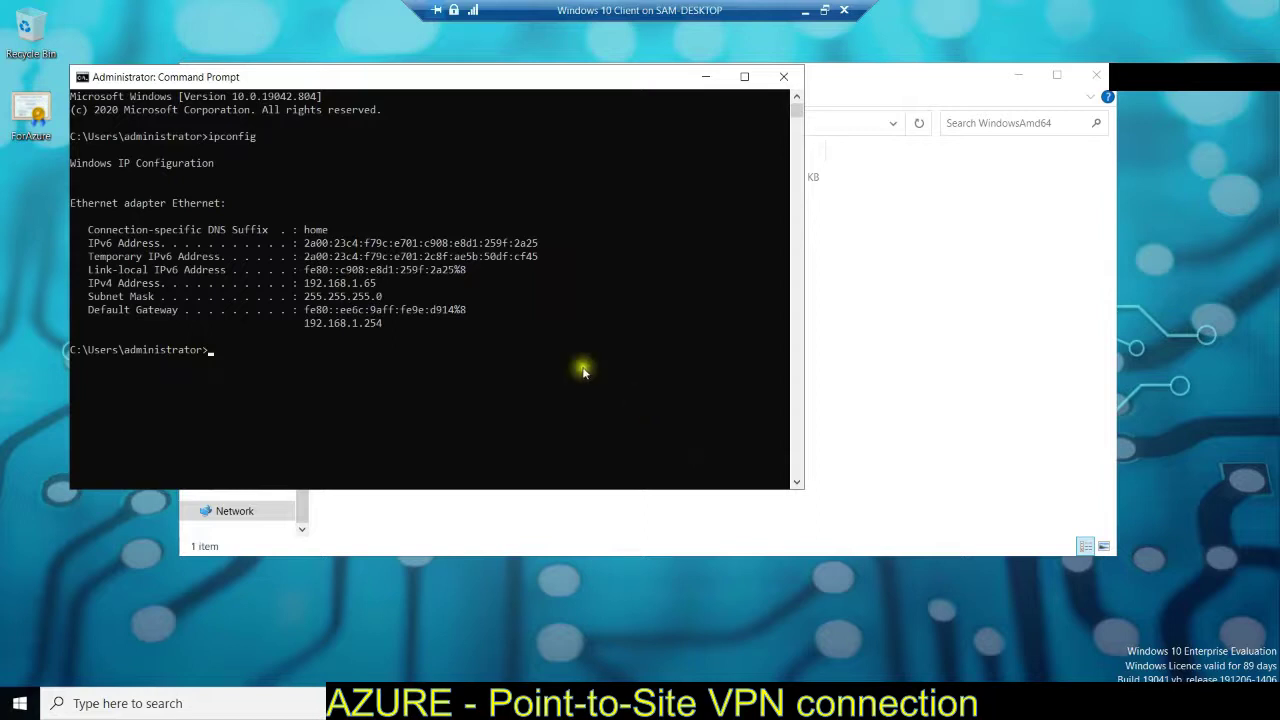
pyautogui.moveTo(243, 203); pyautogui.dragTo(94, 203)
pyautogui.moveTo(355, 230); pyautogui.dragTo(281, 230)
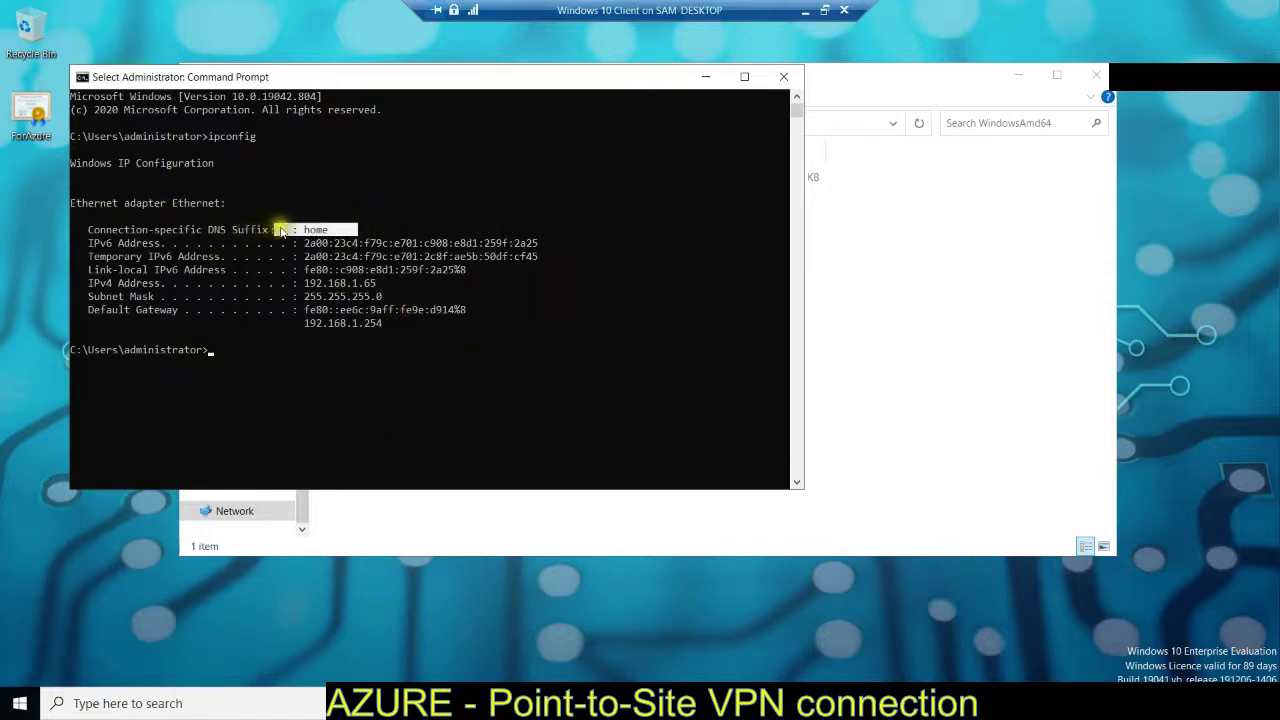
pyautogui.moveTo(397, 284); pyautogui.dragTo(289, 284)
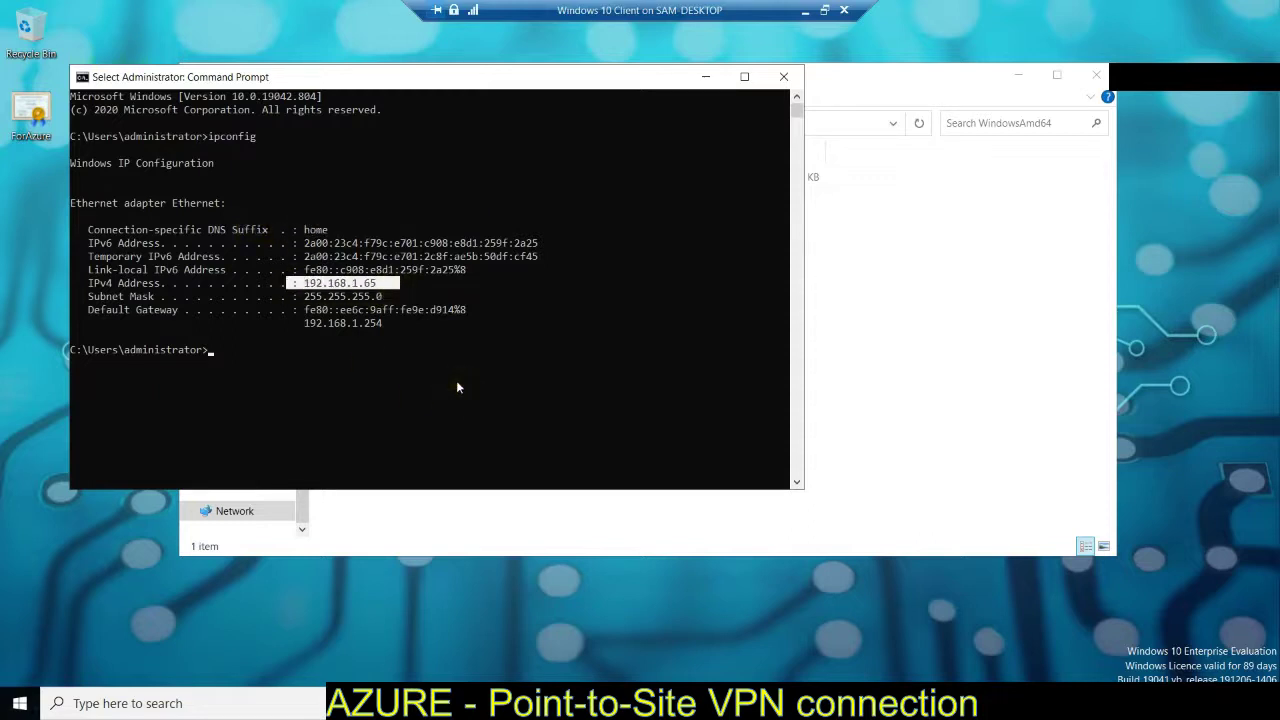
pyautogui.click(508, 534)
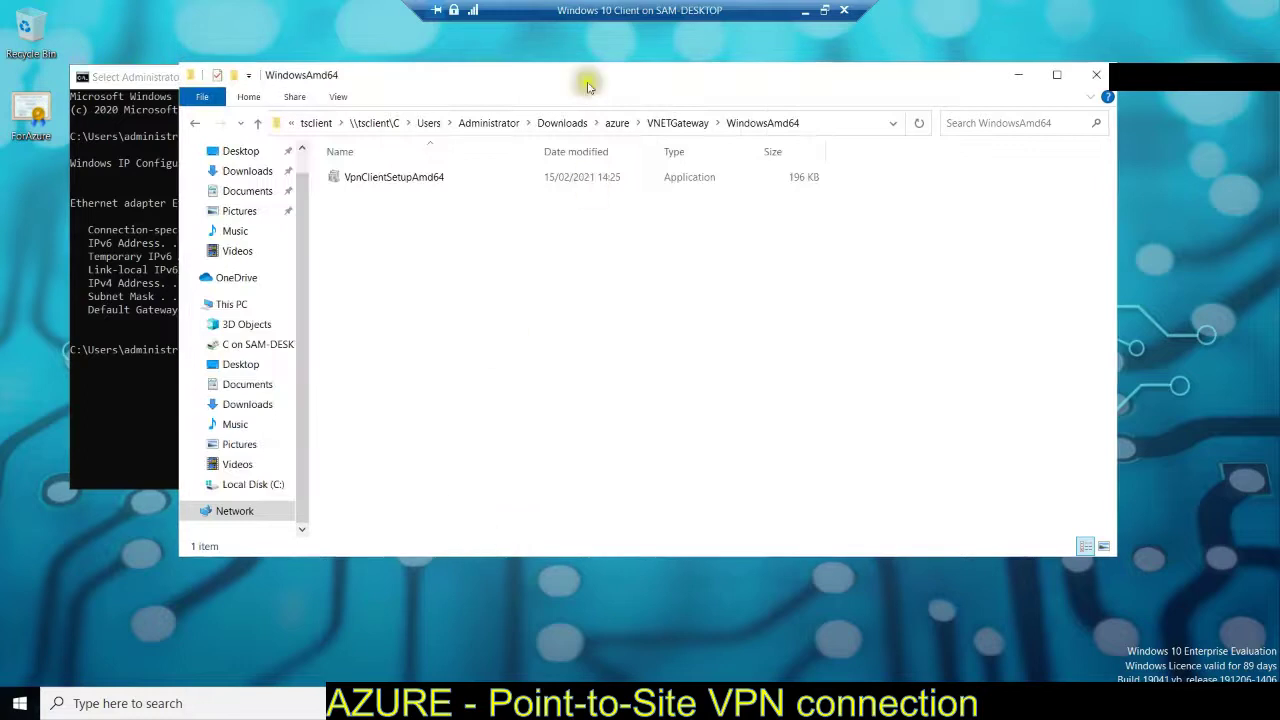
# Run VpnClientSetupAmd64 and approve installing the VNet1 VPN client
pyautogui.doubleClick(407, 180)
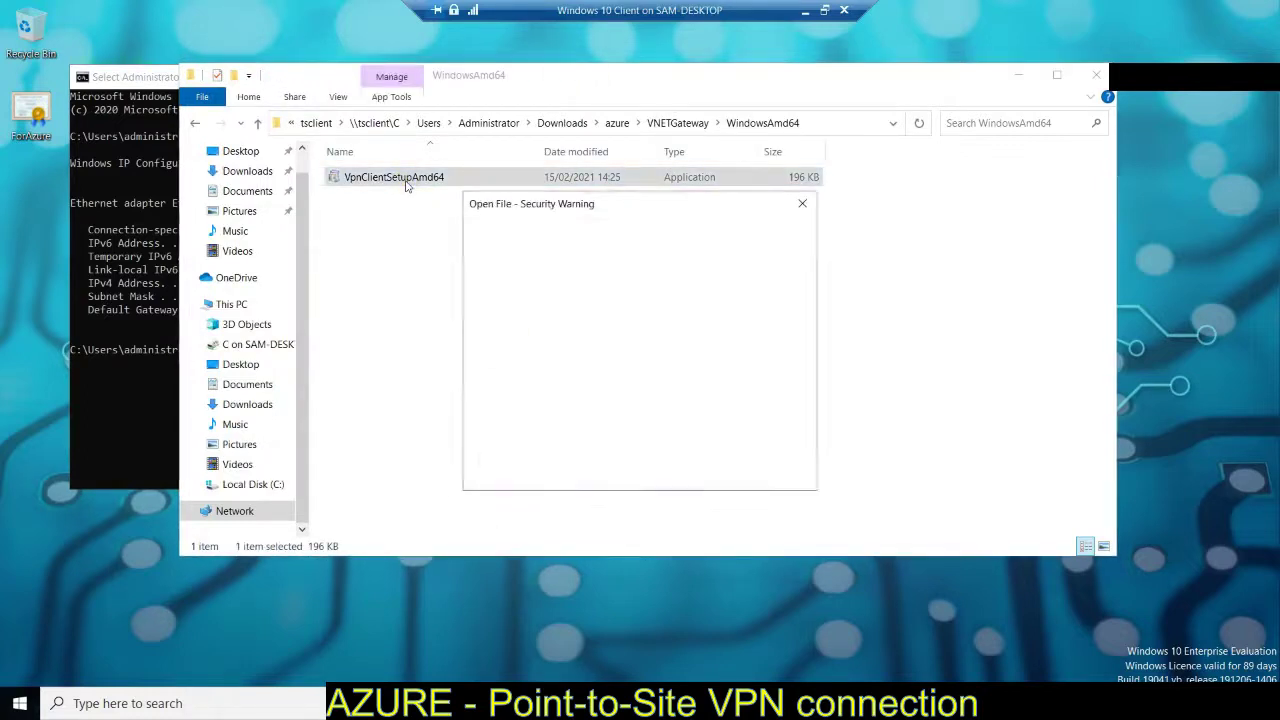
pyautogui.click(677, 379)
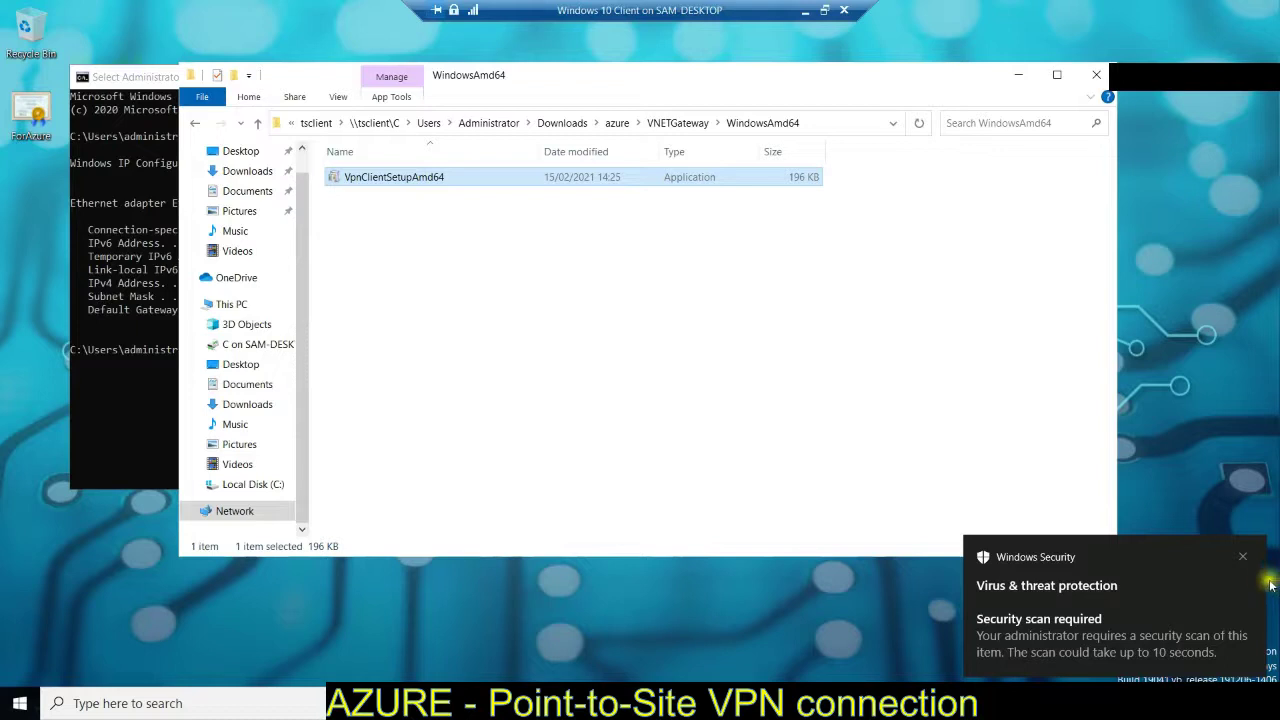
pyautogui.click(1246, 558)
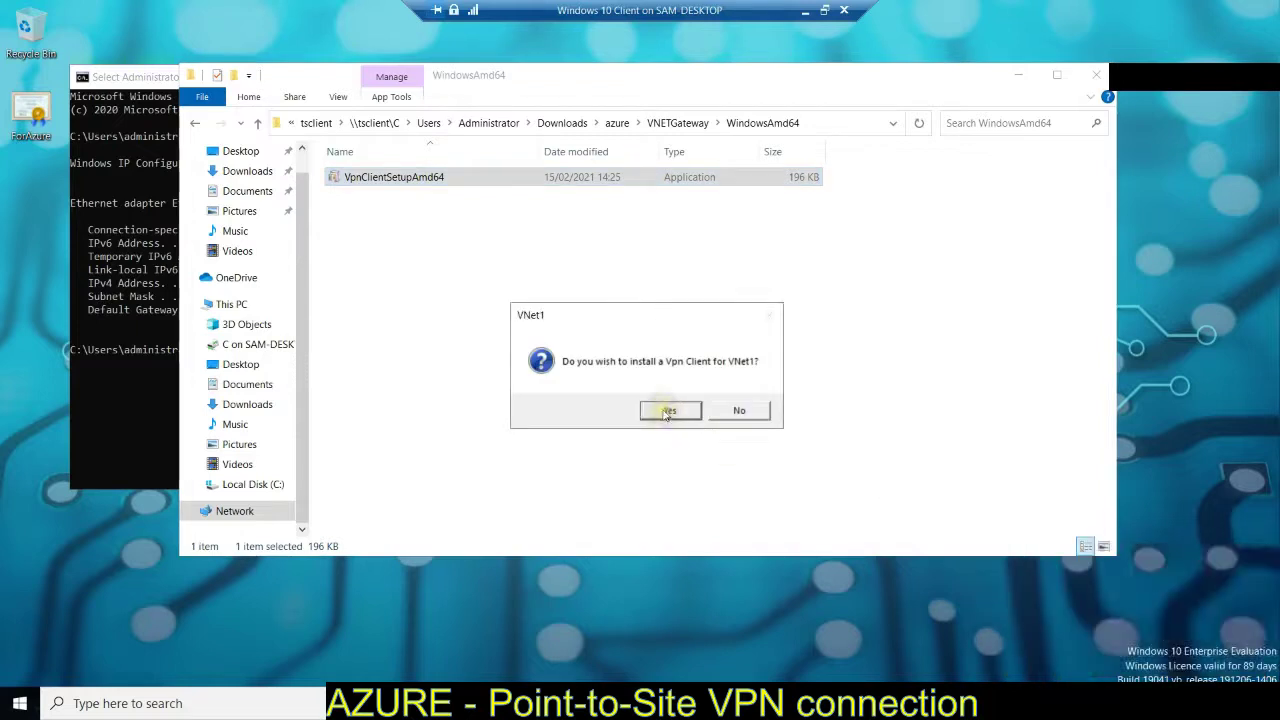
pyautogui.click(669, 410)
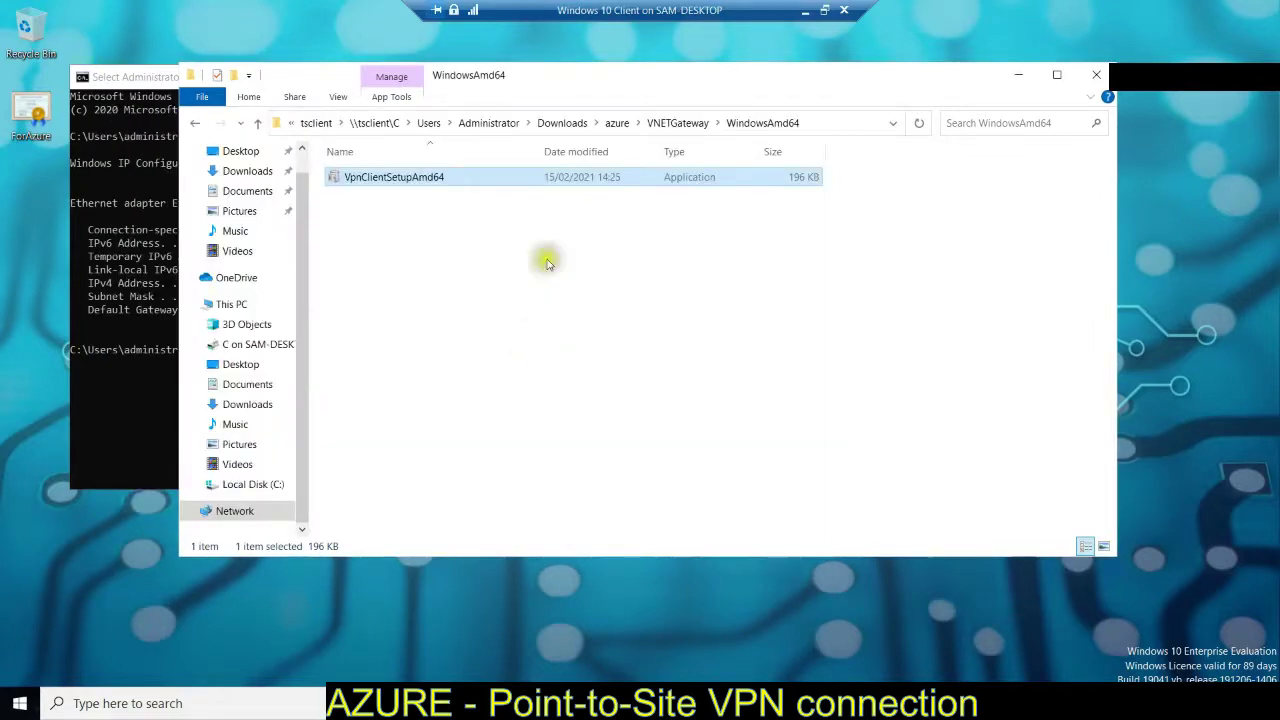
pyautogui.click(1190, 703)
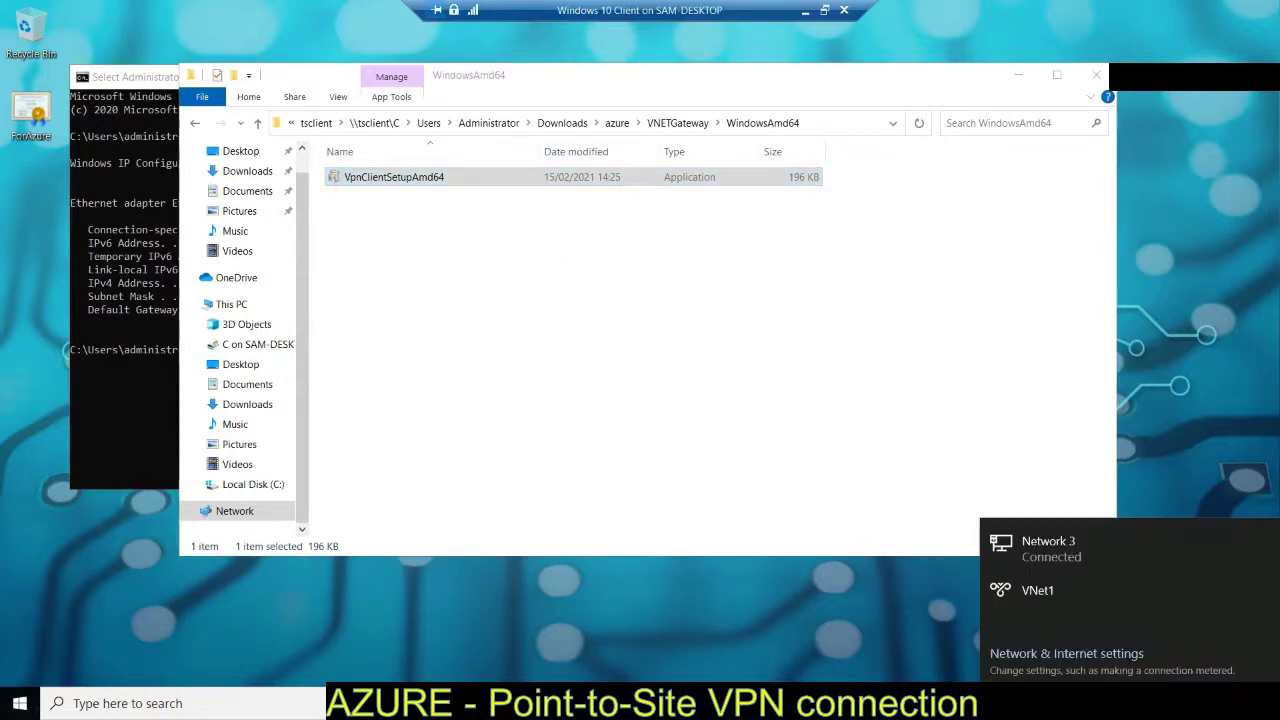
# Connect VNet1 from the Settings VPN page, approving the connection and privilege prompts
pyautogui.click(1057, 599)
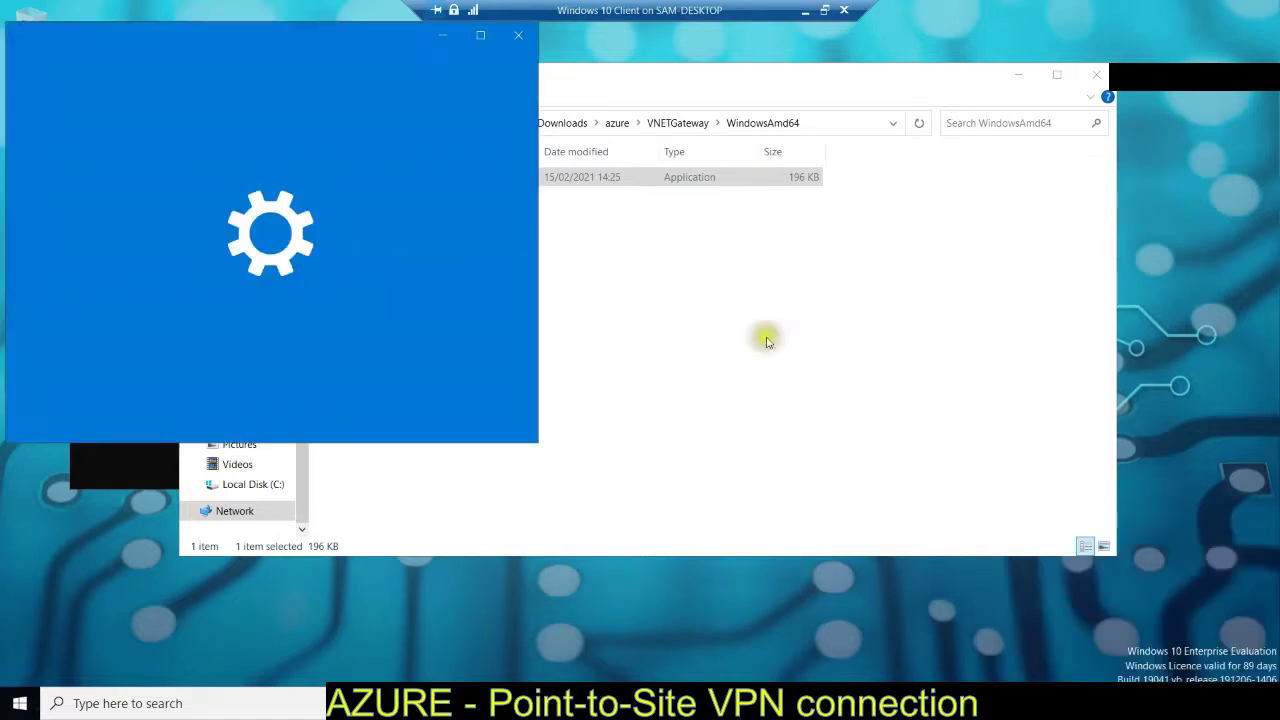
pyautogui.moveTo(194, 35); pyautogui.dragTo(940, 114)
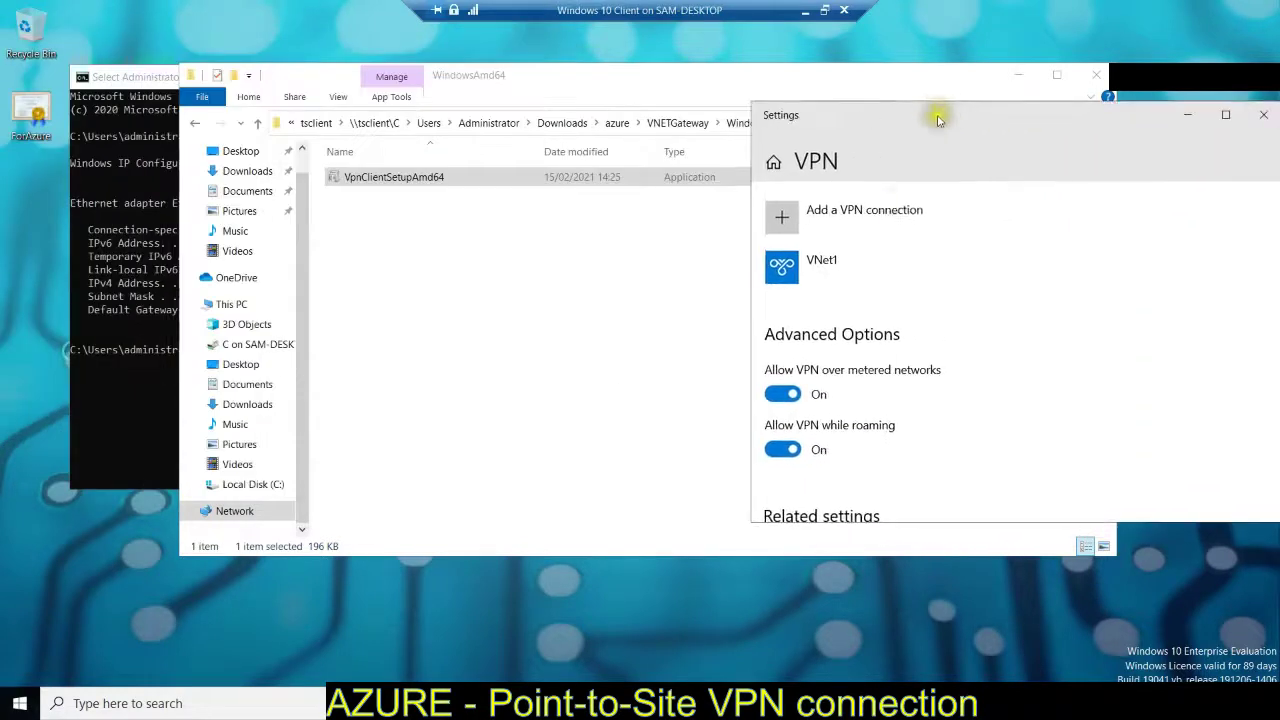
pyautogui.click(837, 266)
pyautogui.click(879, 328)
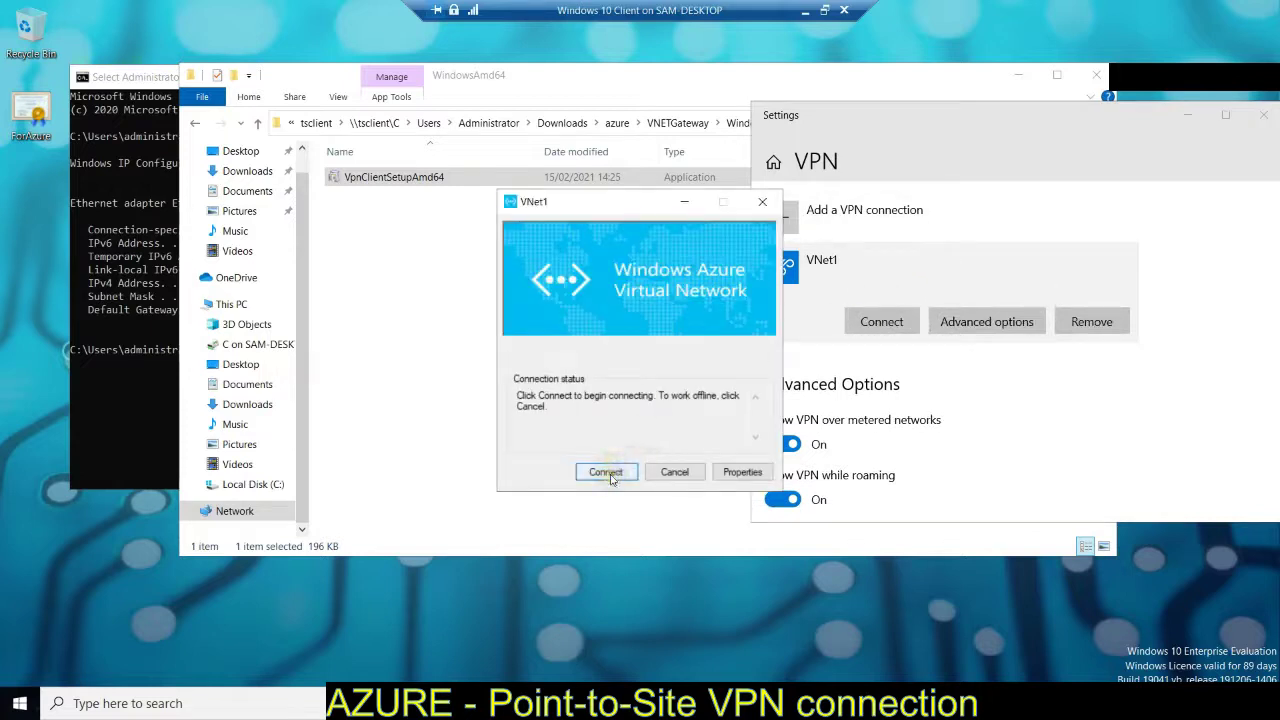
pyautogui.click(606, 472)
pyautogui.click(686, 420)
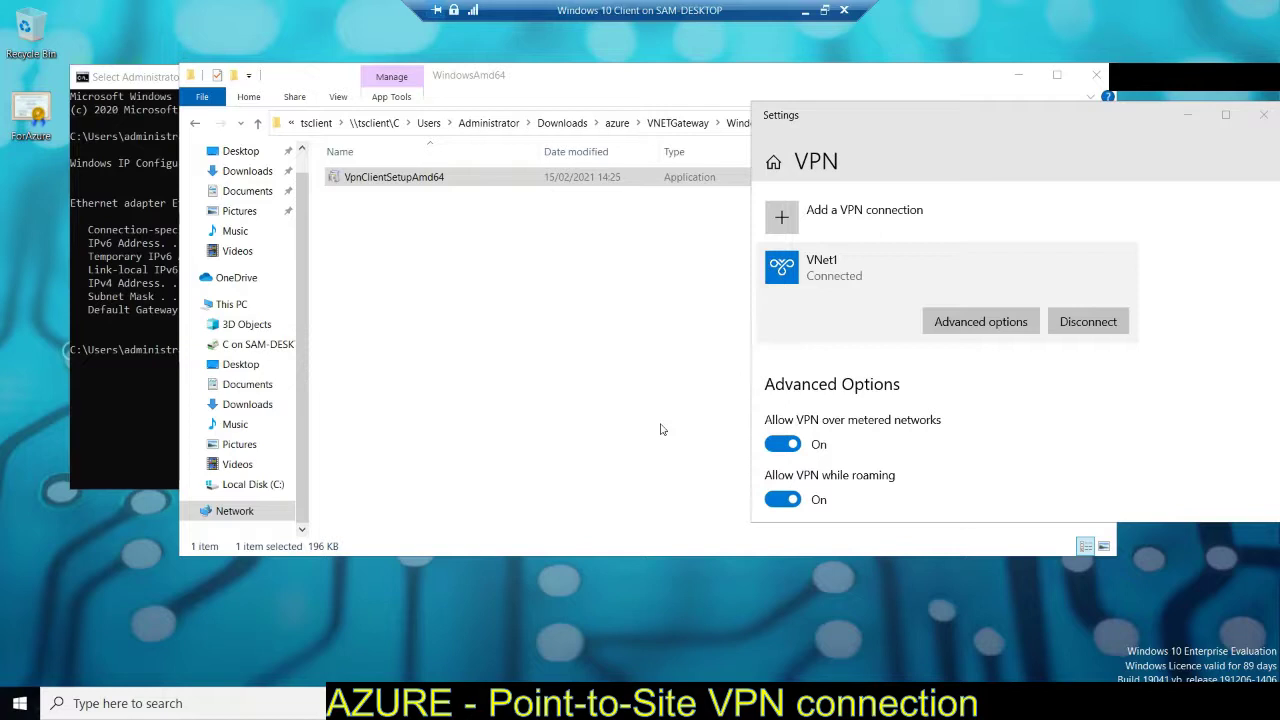
pyautogui.click(871, 117)
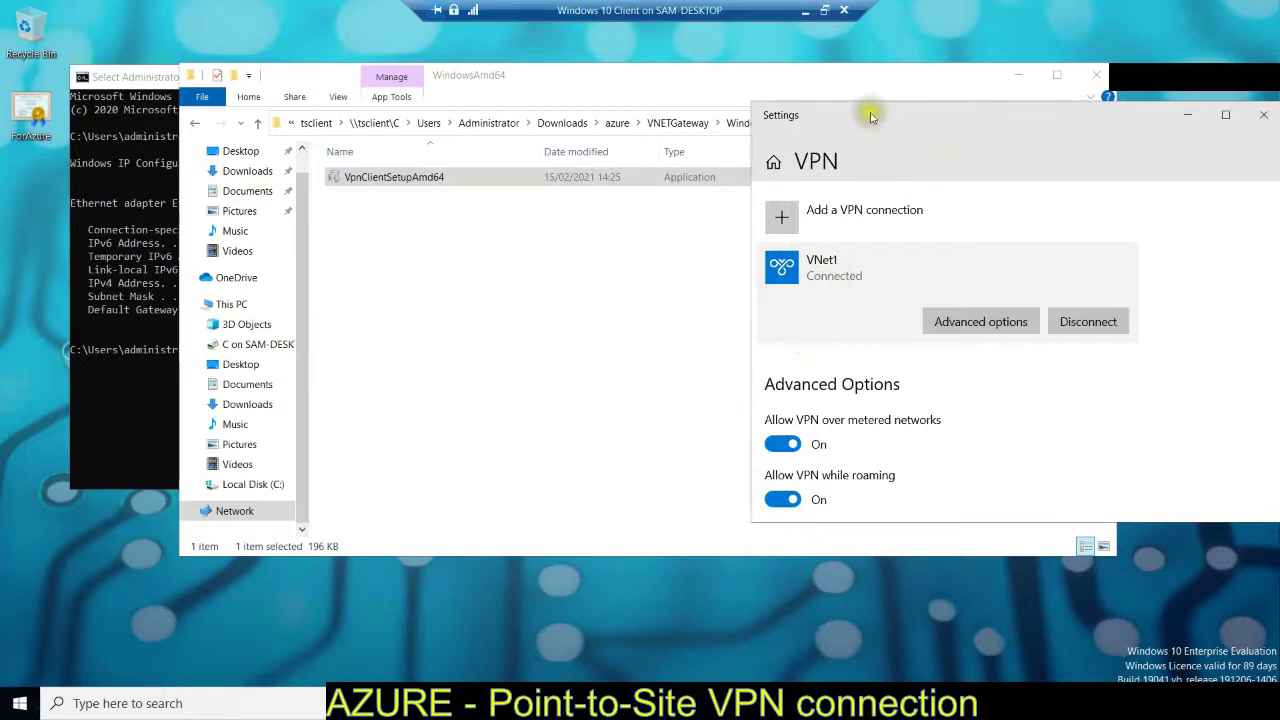
pyautogui.moveTo(871, 117); pyautogui.dragTo(651, 117)
# Rerun ipconfig, highlight PPP adapter VNet1's 192.168.20.2 address and subnet mask, then minimise the session
pyautogui.click(147, 418)
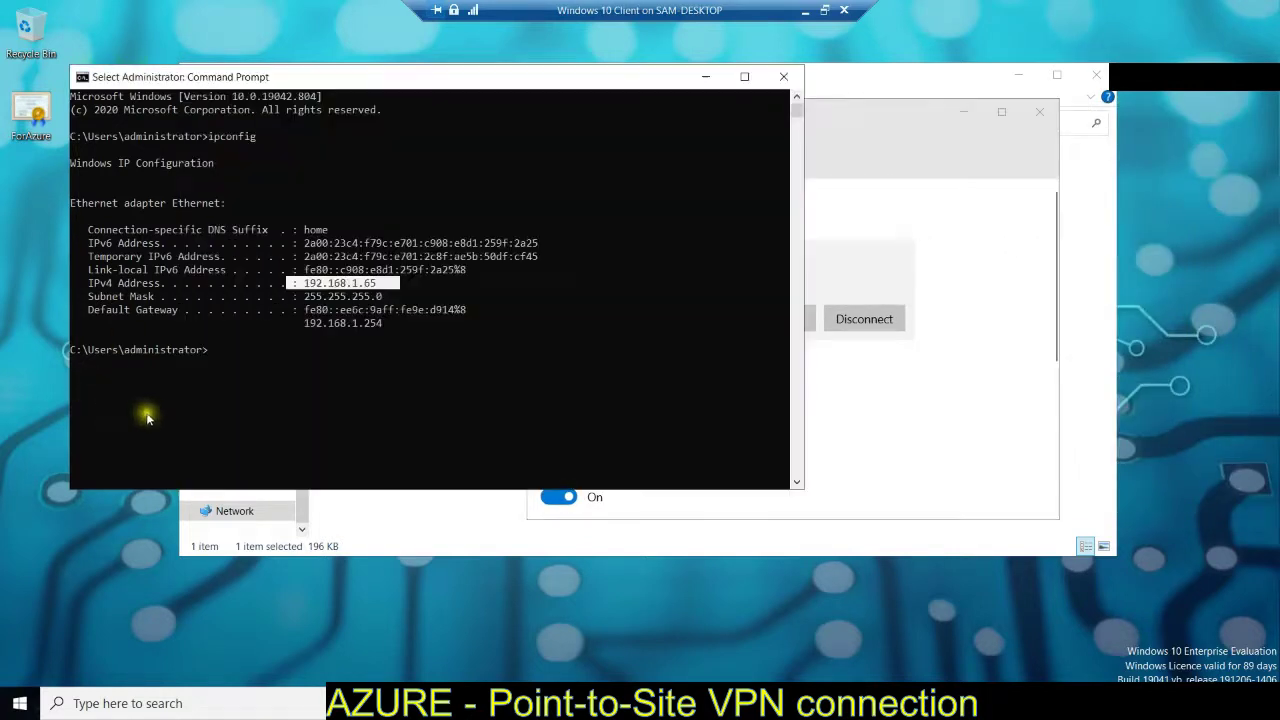
pyautogui.click(251, 356)
pyautogui.press('Up')
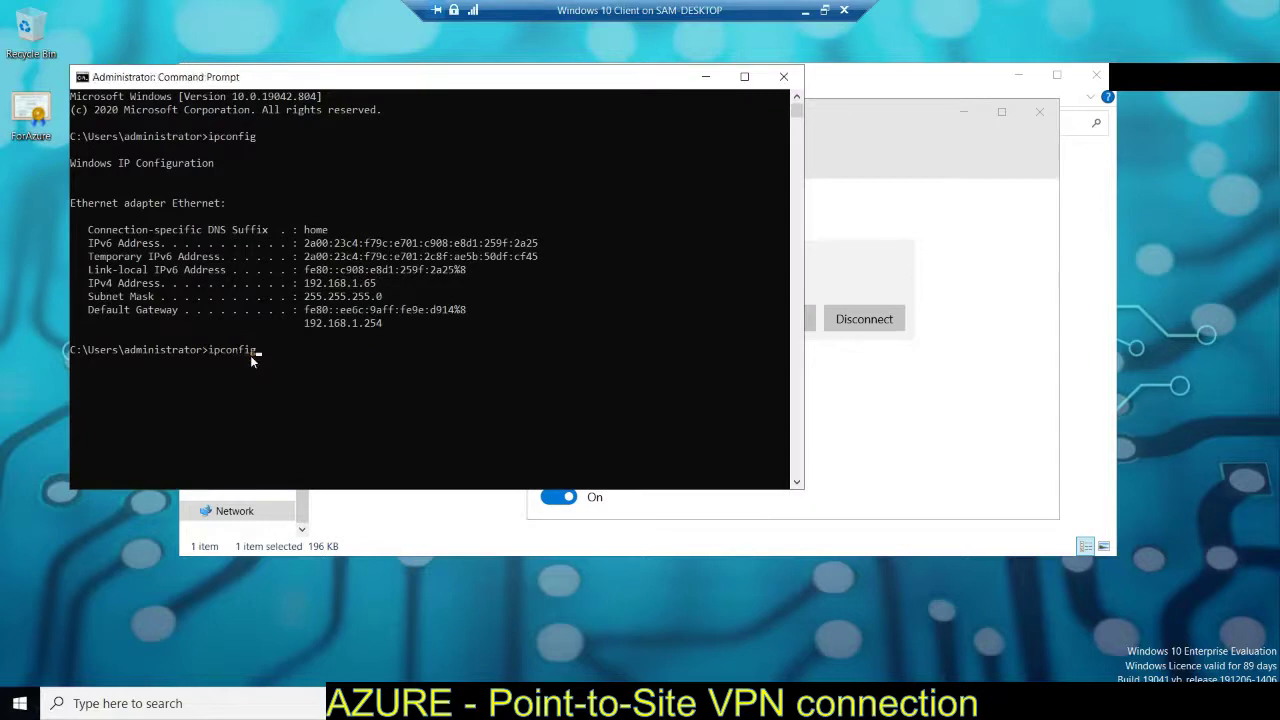
pyautogui.press('Return')
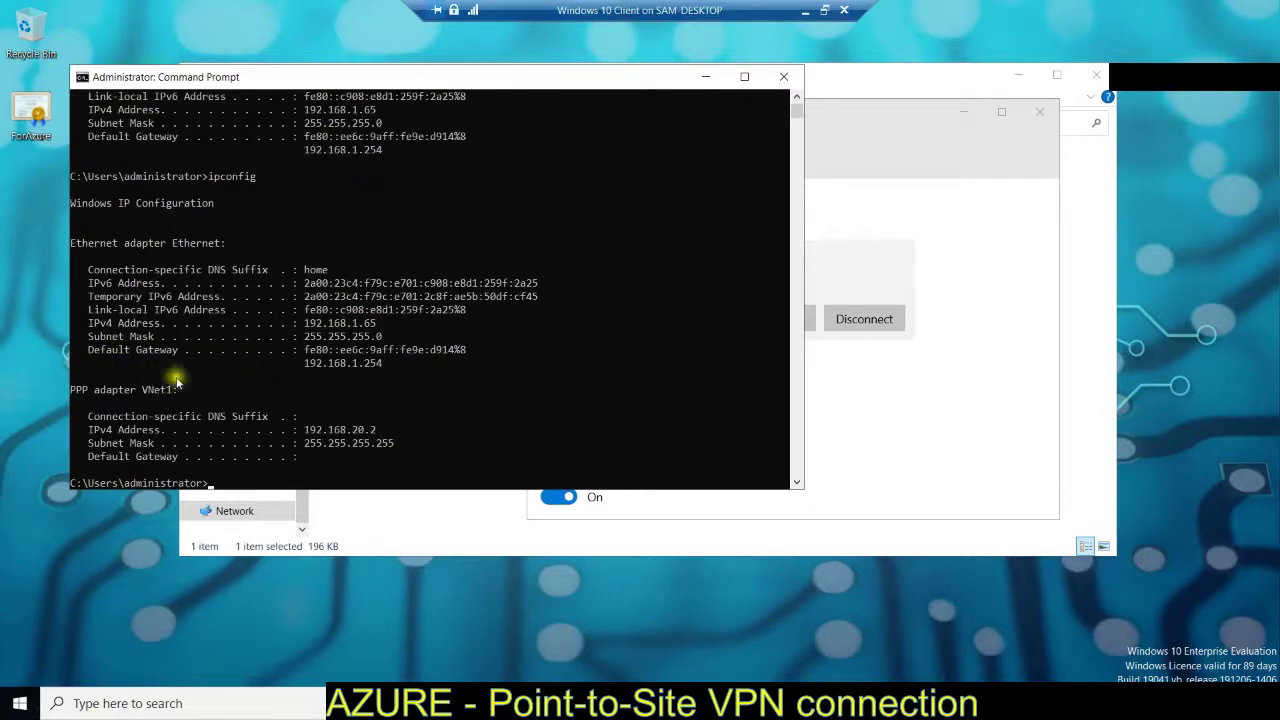
pyautogui.moveTo(410, 432); pyautogui.dragTo(100, 432)
pyautogui.moveTo(193, 390); pyautogui.dragTo(75, 390)
pyautogui.click(221, 449)
pyautogui.moveTo(424, 430); pyautogui.dragTo(97, 430)
pyautogui.moveTo(309, 443); pyautogui.dragTo(330, 443)
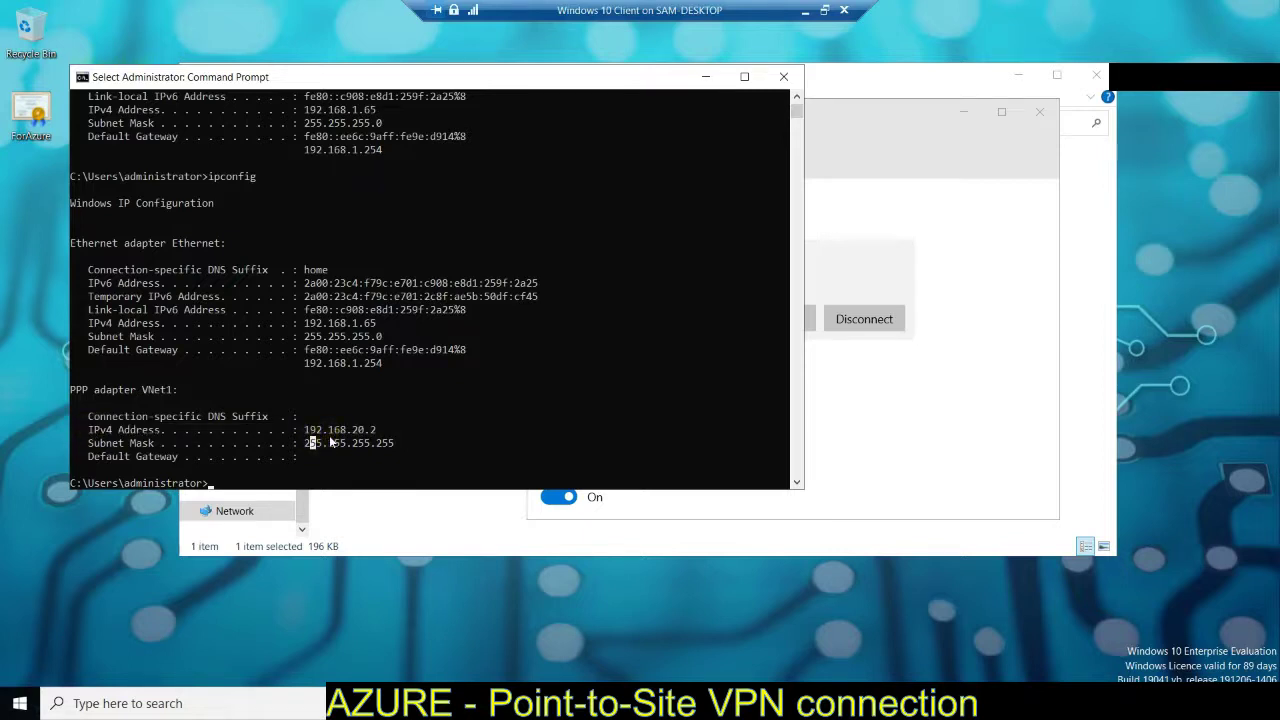
pyautogui.click(803, 11)
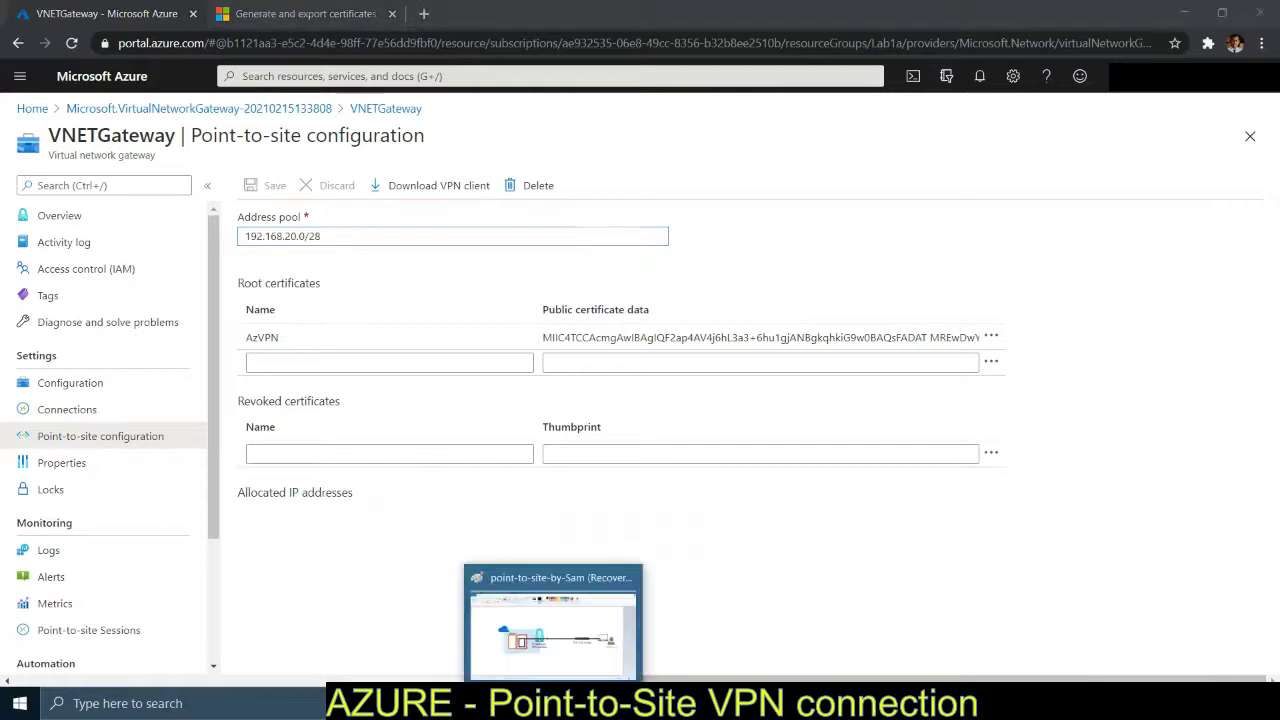
# Draw a line inside the red box of the Paint VNet1 diagram, then minimise Paint
pyautogui.click(555, 703)
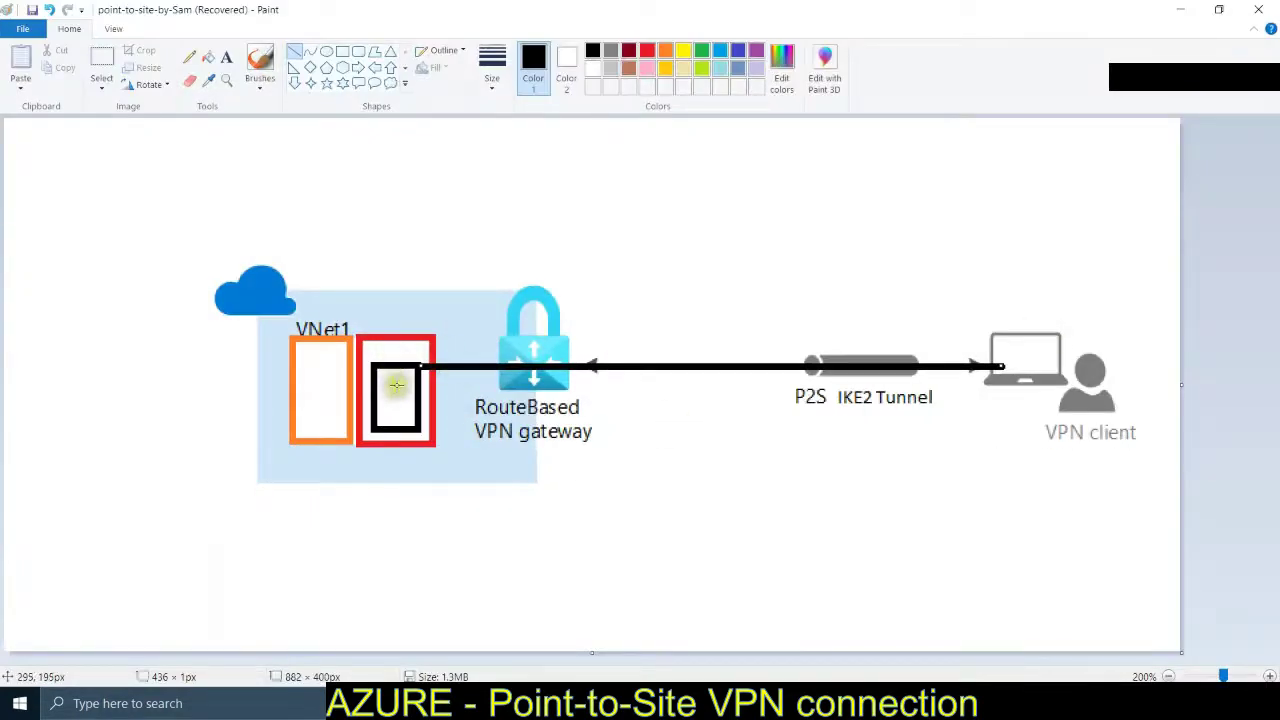
pyautogui.moveTo(356, 355)
pyautogui.mouseDown()
pyautogui.moveTo(412, 410)
pyautogui.moveTo(390, 392)
pyautogui.mouseUp()
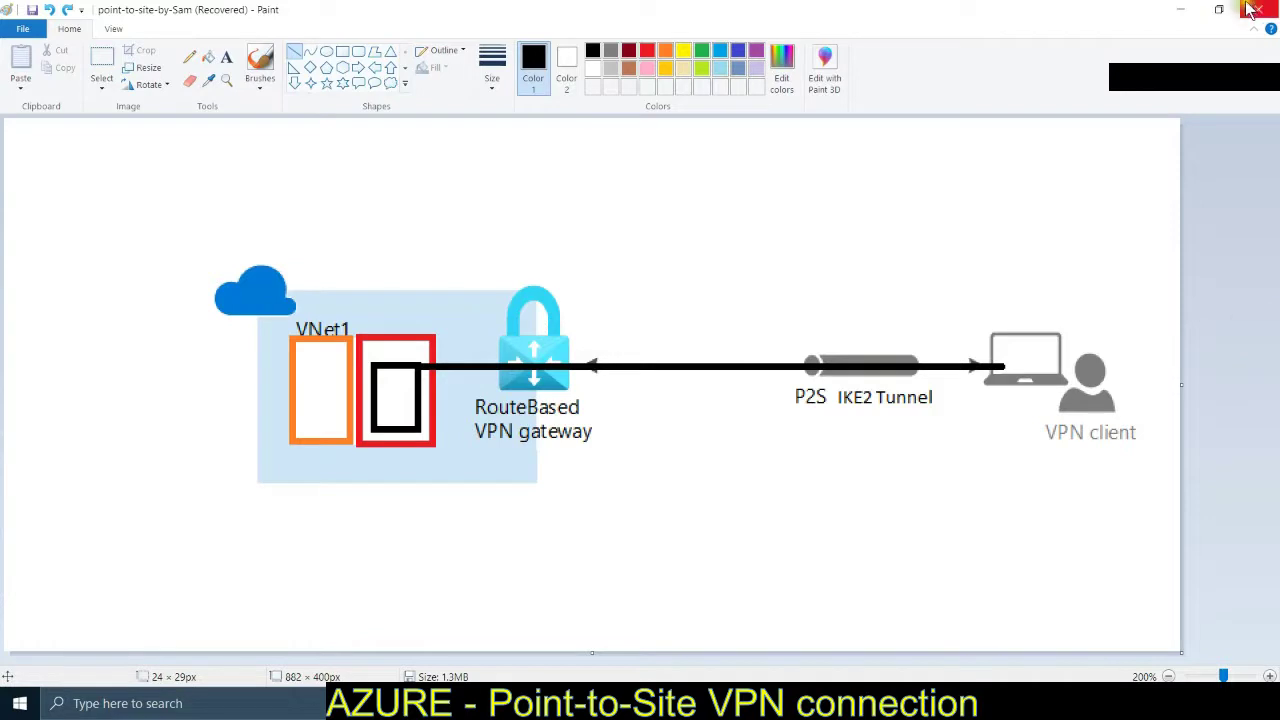
pyautogui.click(1183, 17)
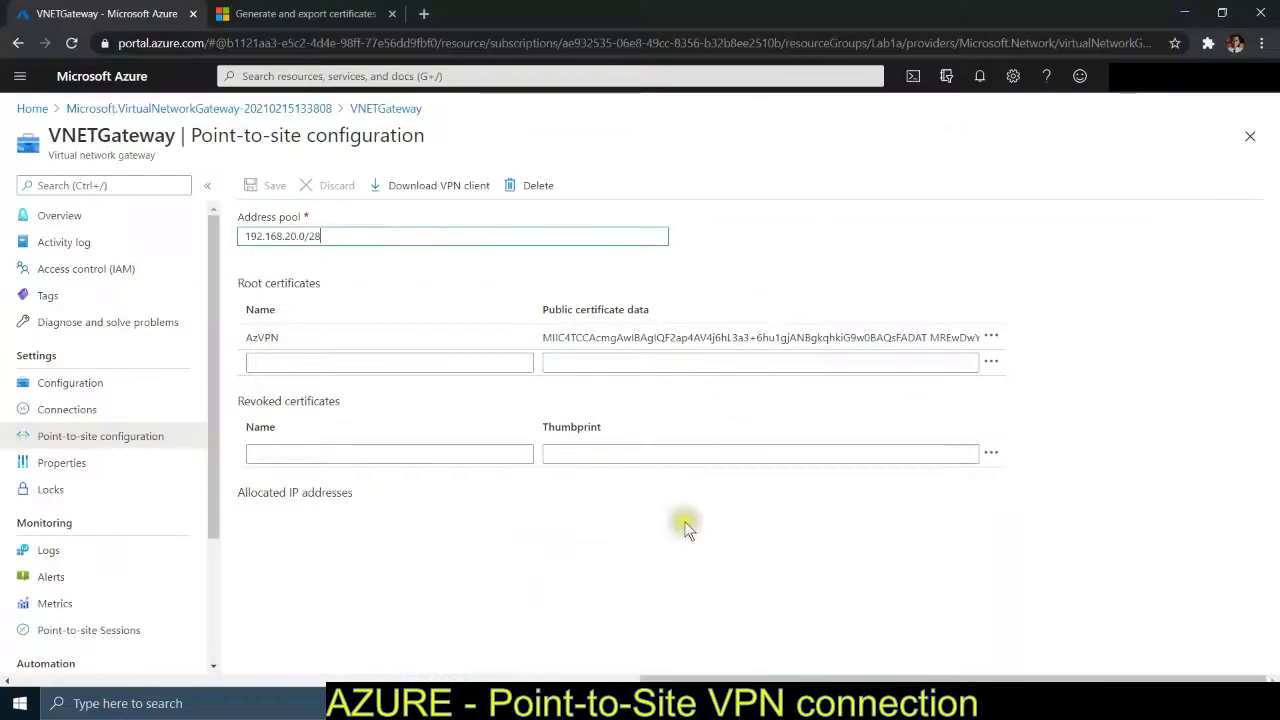
# Keep the address pool unchanged, find Virtual machines via search, and start adding a new virtual machine
pyautogui.click(673, 525)
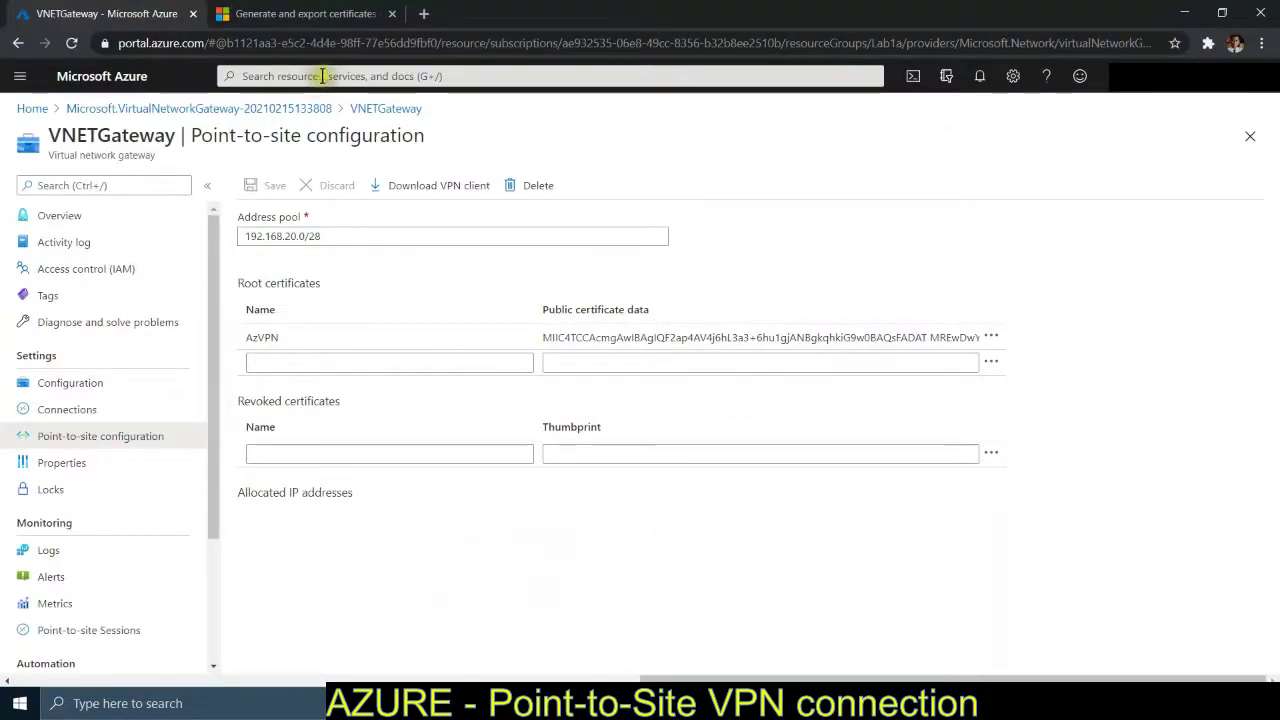
pyautogui.click(355, 78)
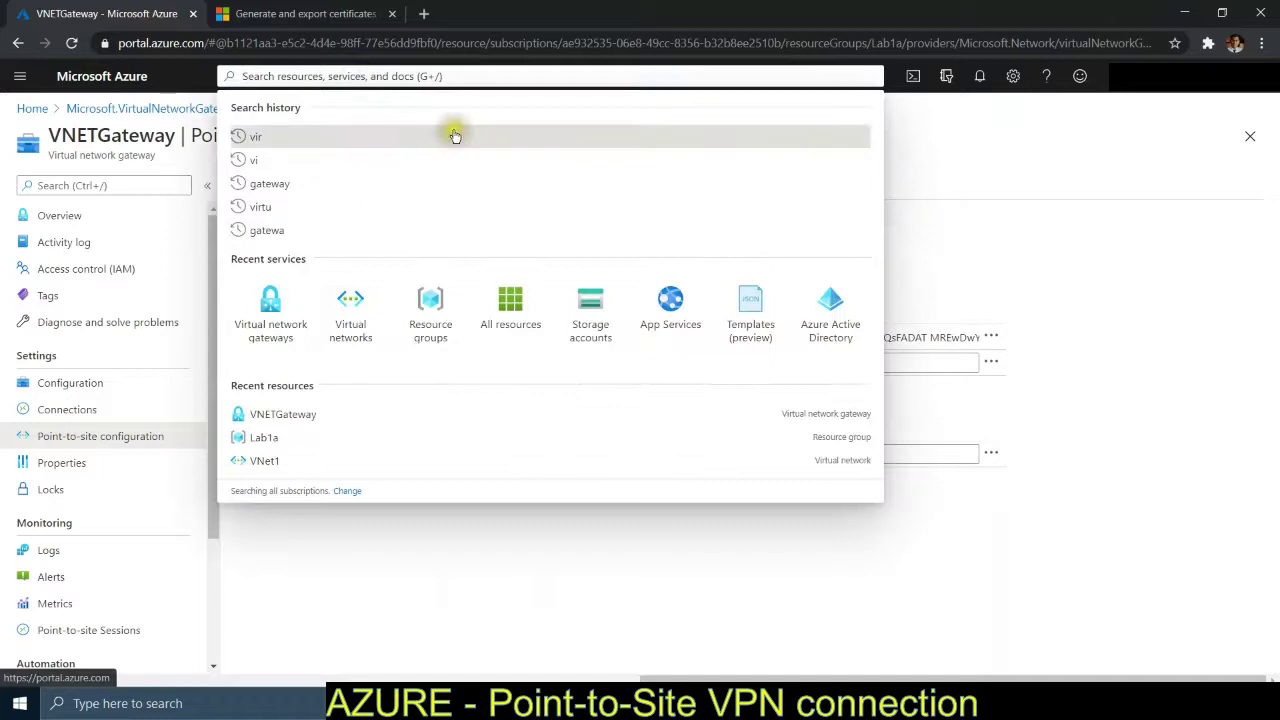
pyautogui.write('v')
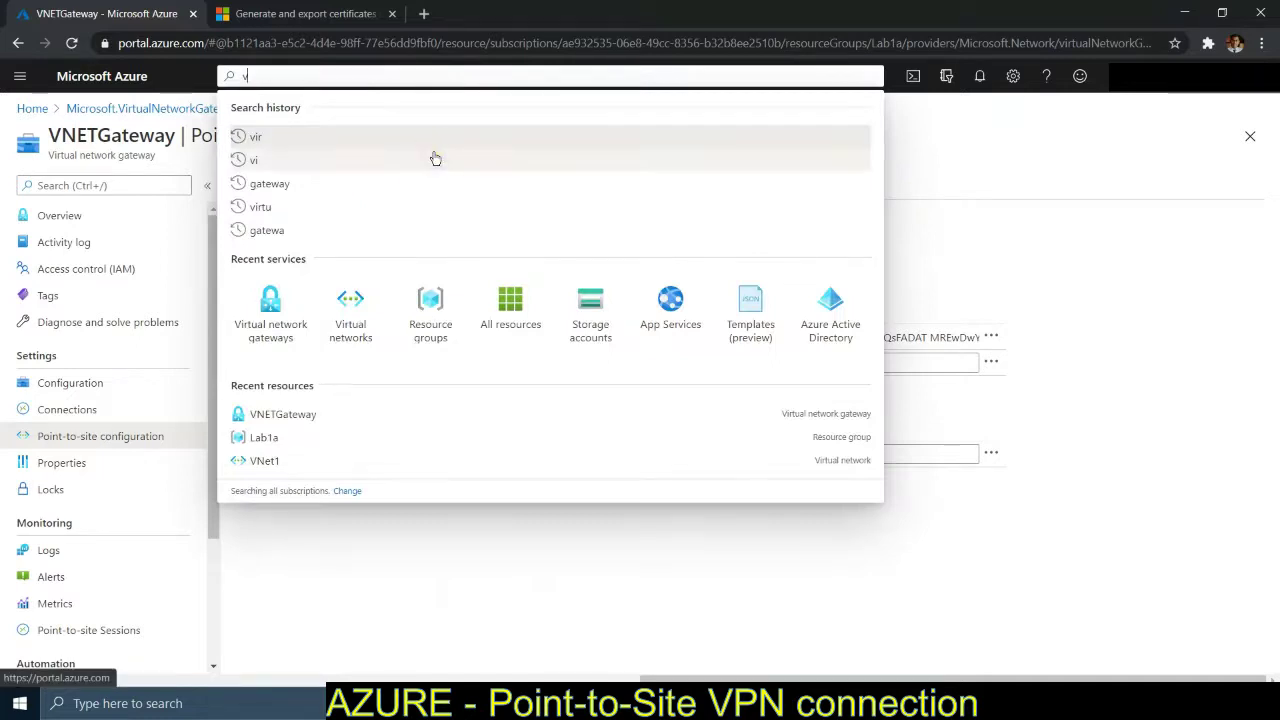
pyautogui.write('irtual')
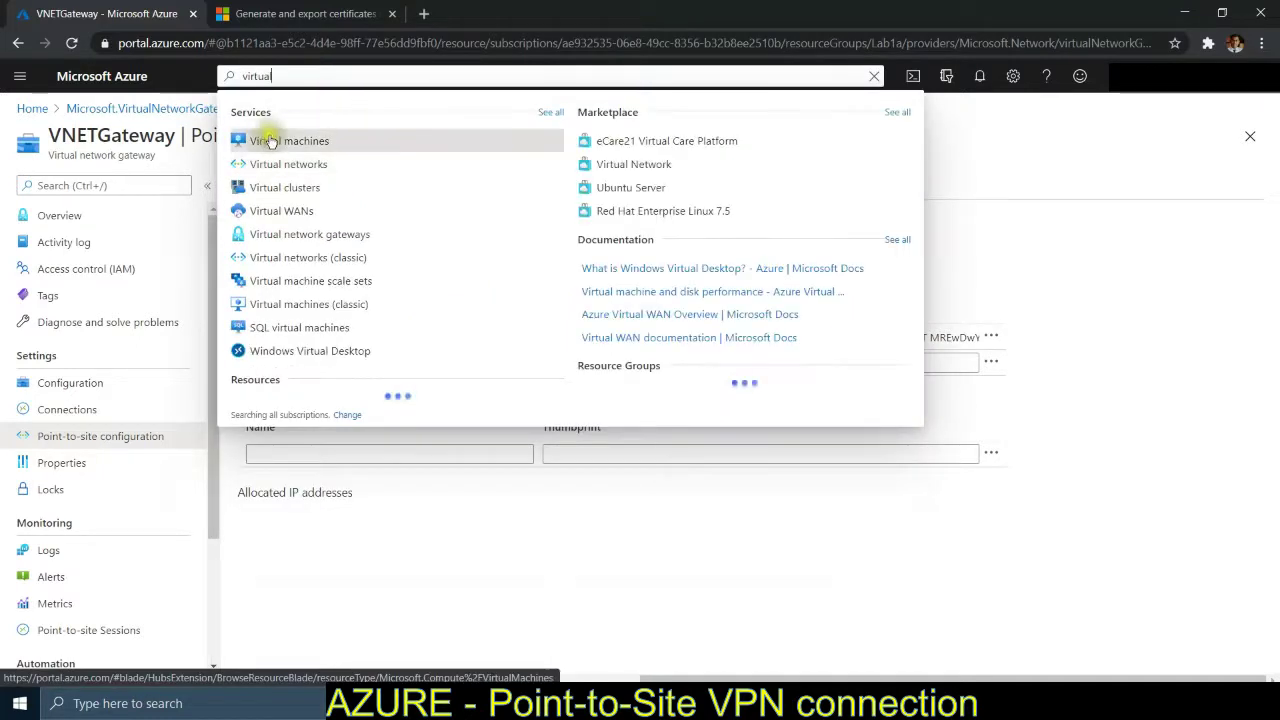
pyautogui.click(274, 140)
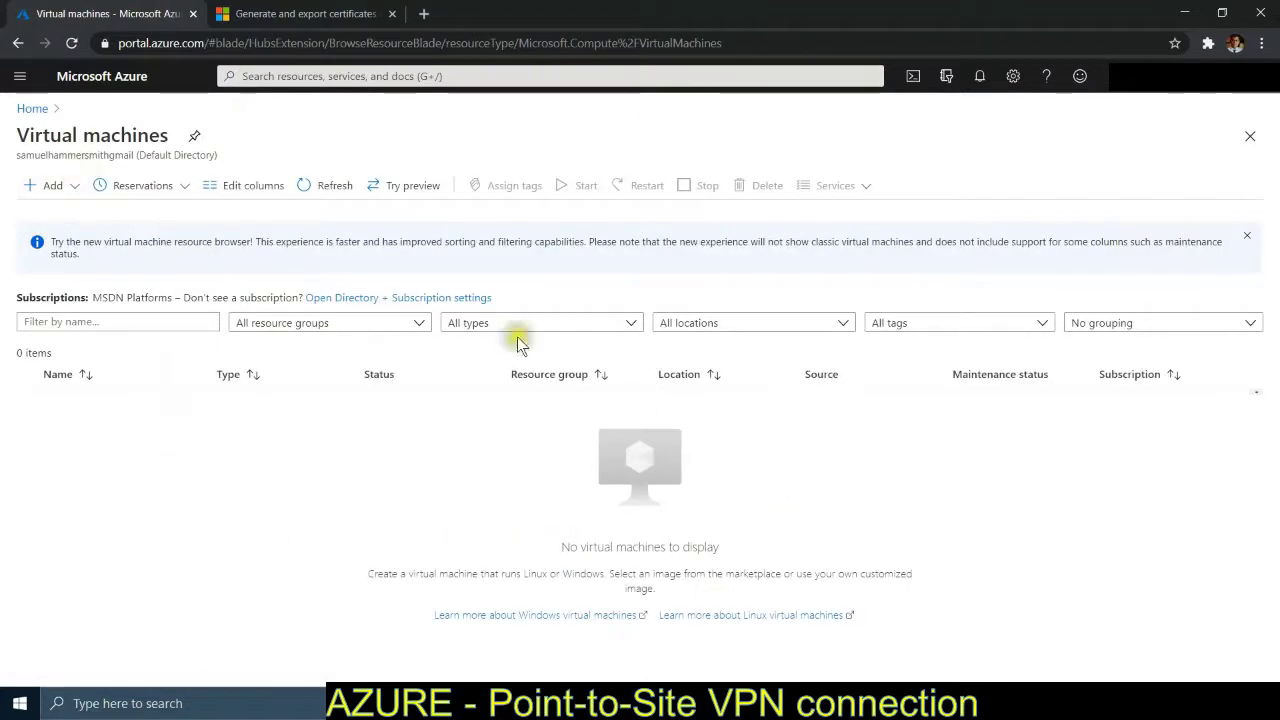
pyautogui.click(42, 184)
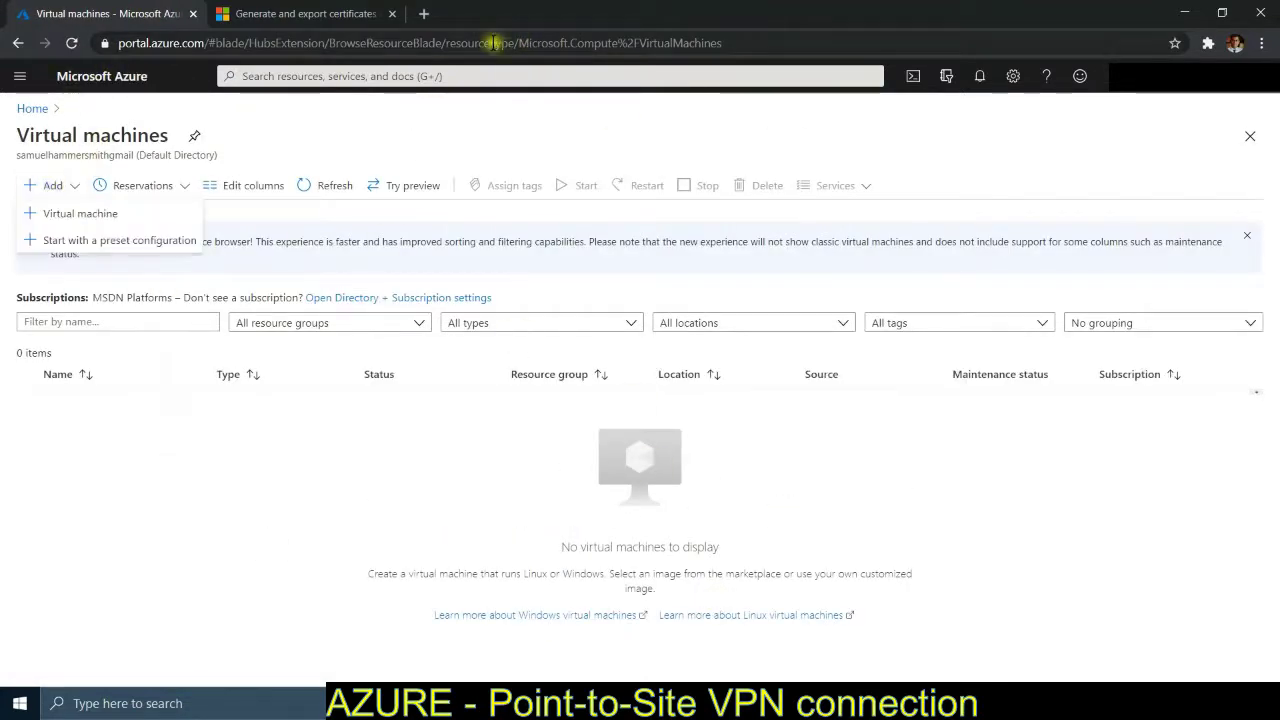
pyautogui.click(81, 228)
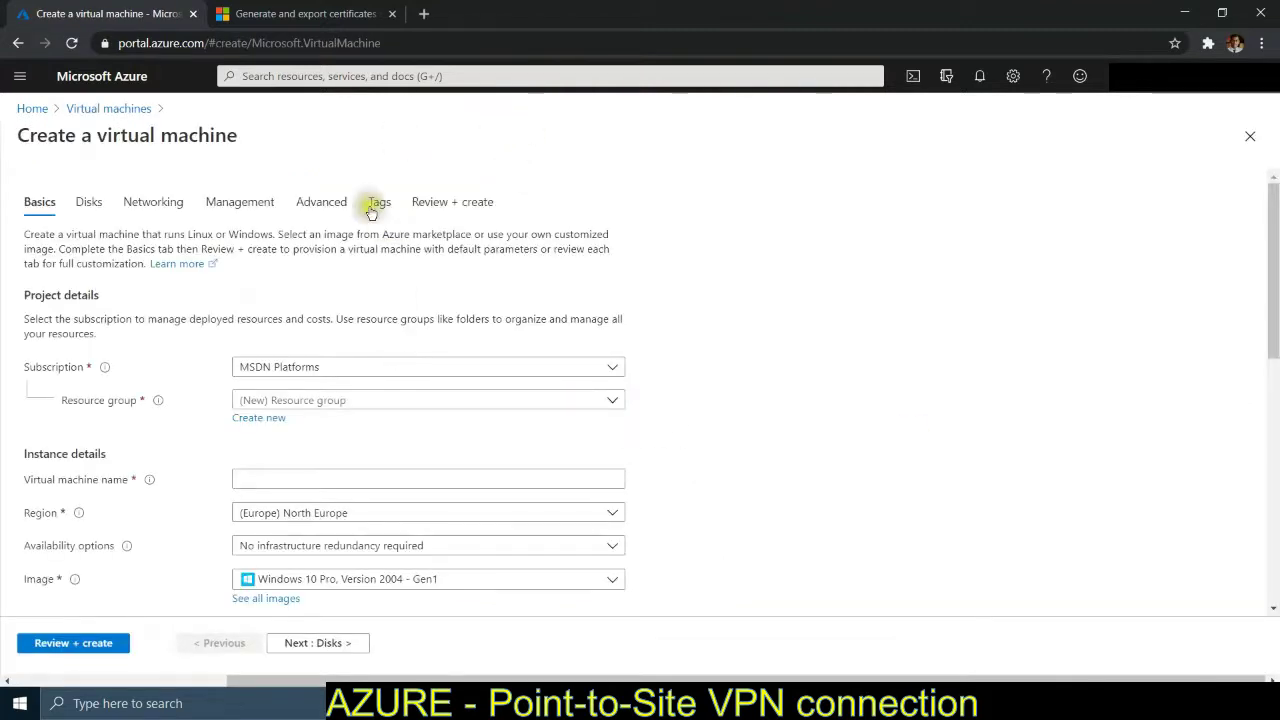
# Put the new VM in resource group Lab1a and name it Win10VM
pyautogui.click(610, 405)
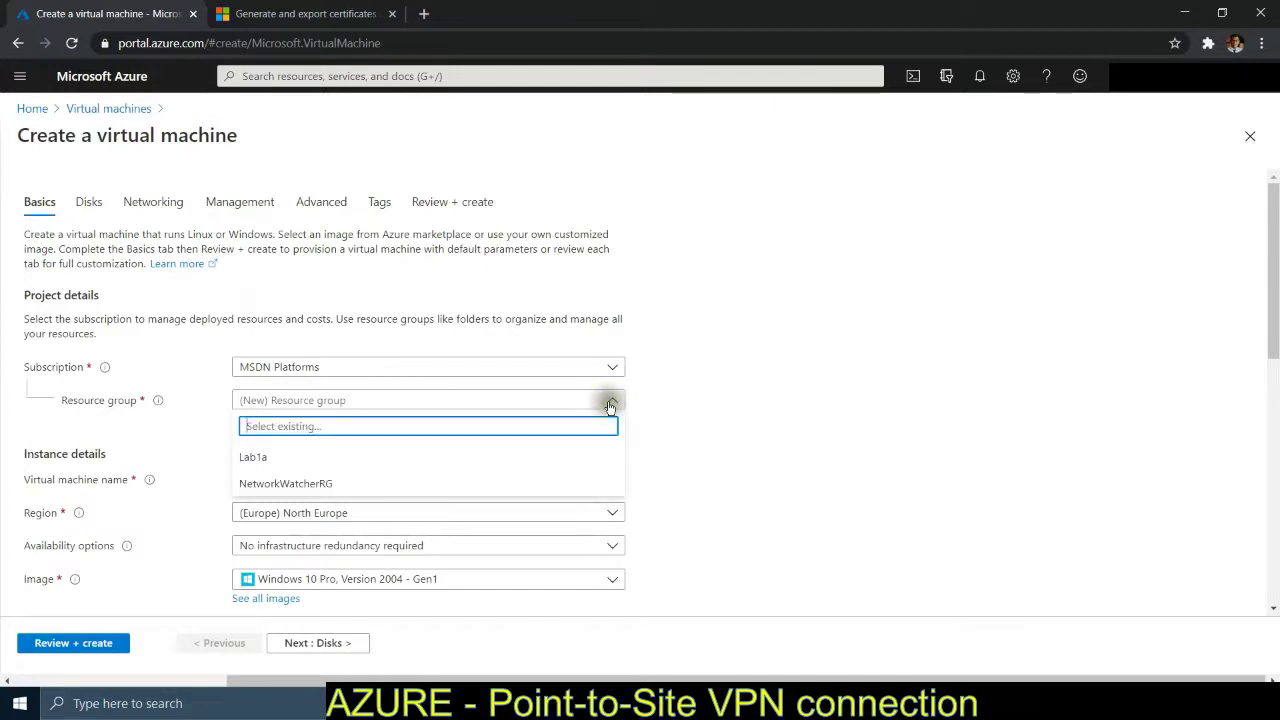
pyautogui.click(407, 465)
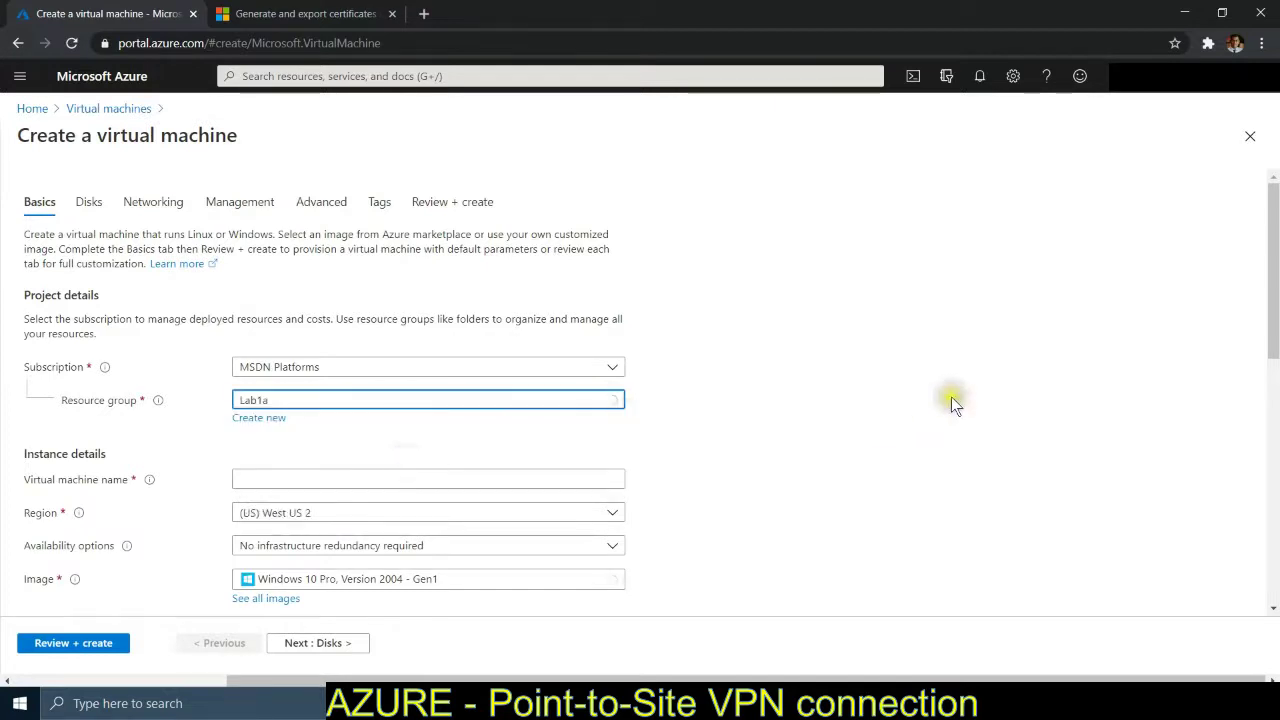
pyautogui.scroll(-1, 952, 403)
pyautogui.click(330, 395)
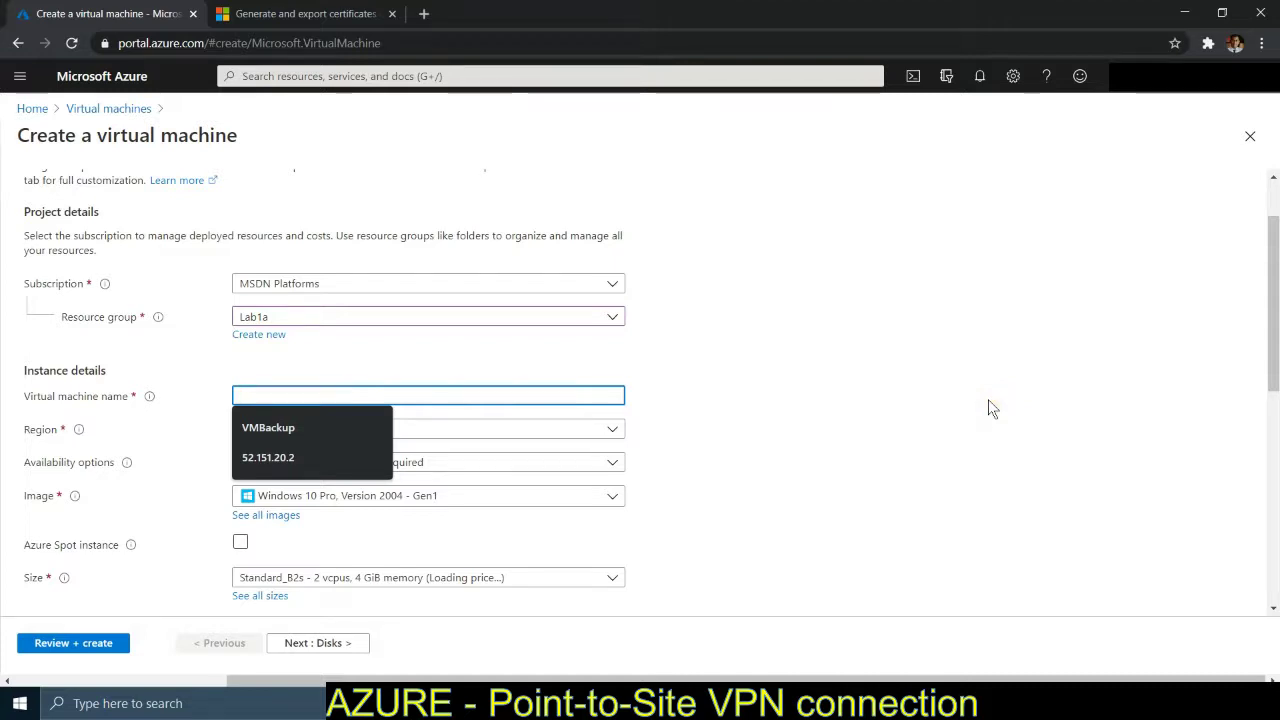
pyautogui.write('V')
pyautogui.press('BackSpace')
pyautogui.write('Win10VM')
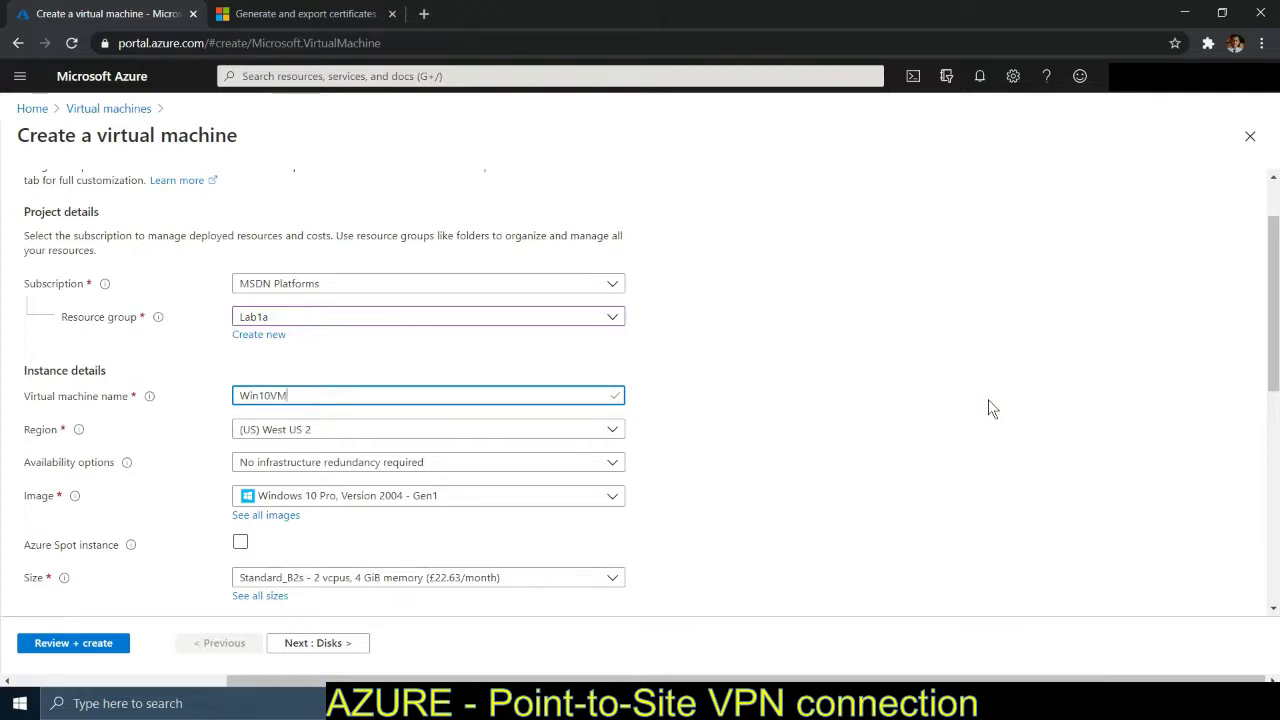
pyautogui.click(988, 405)
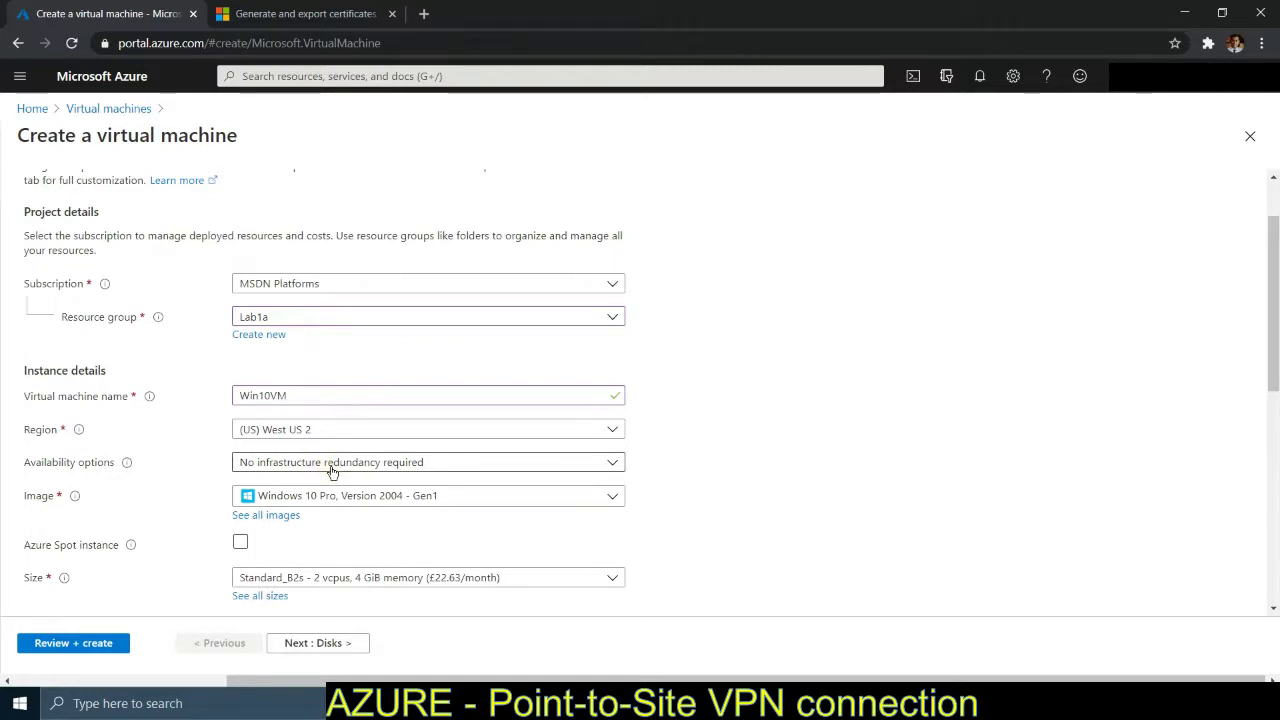
# Fill in the administrator username, password and password confirmation
pyautogui.scroll(-3, 330, 470)
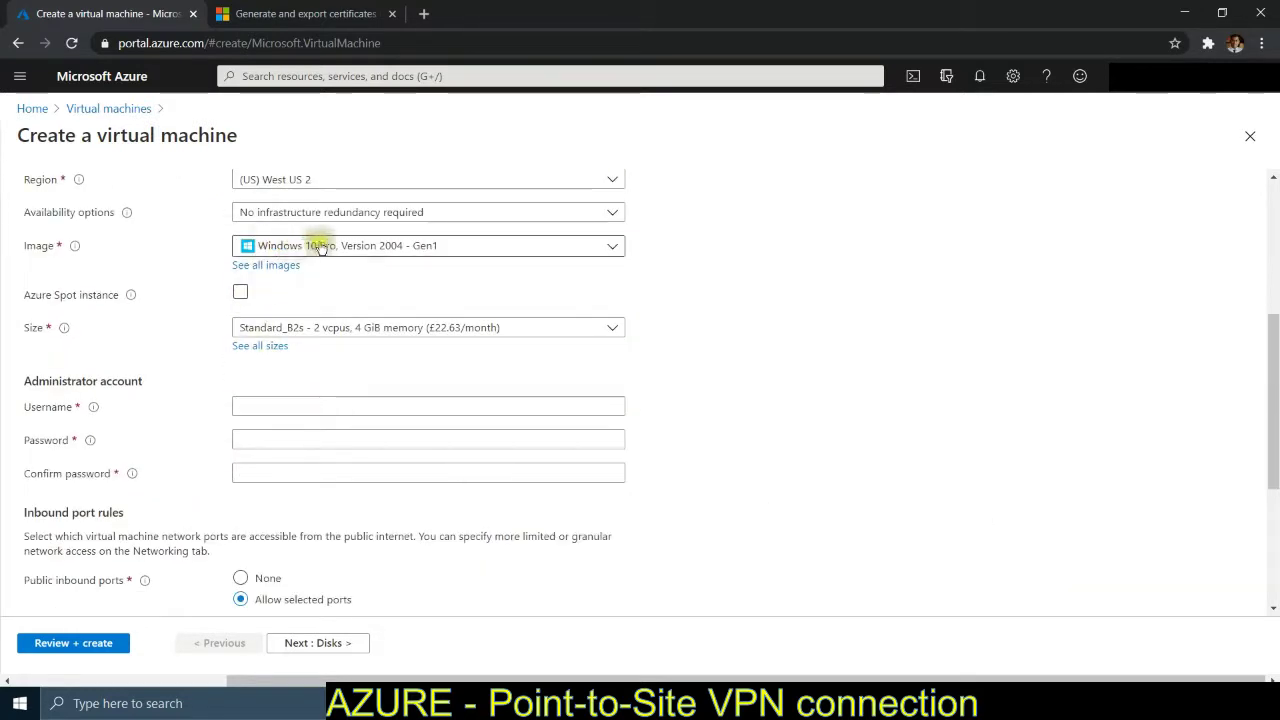
pyautogui.click(376, 432)
pyautogui.scroll(4, 374, 437)
pyautogui.scroll(-7, 371, 442)
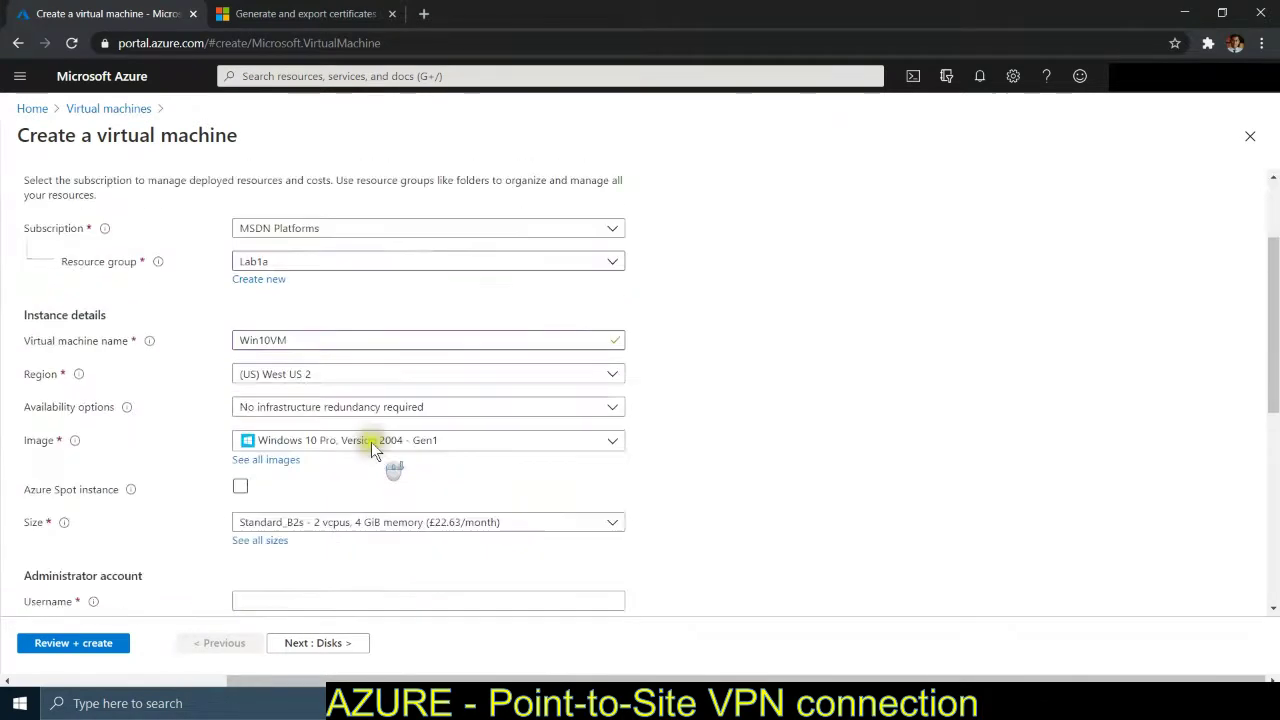
pyautogui.scroll(3, 355, 456)
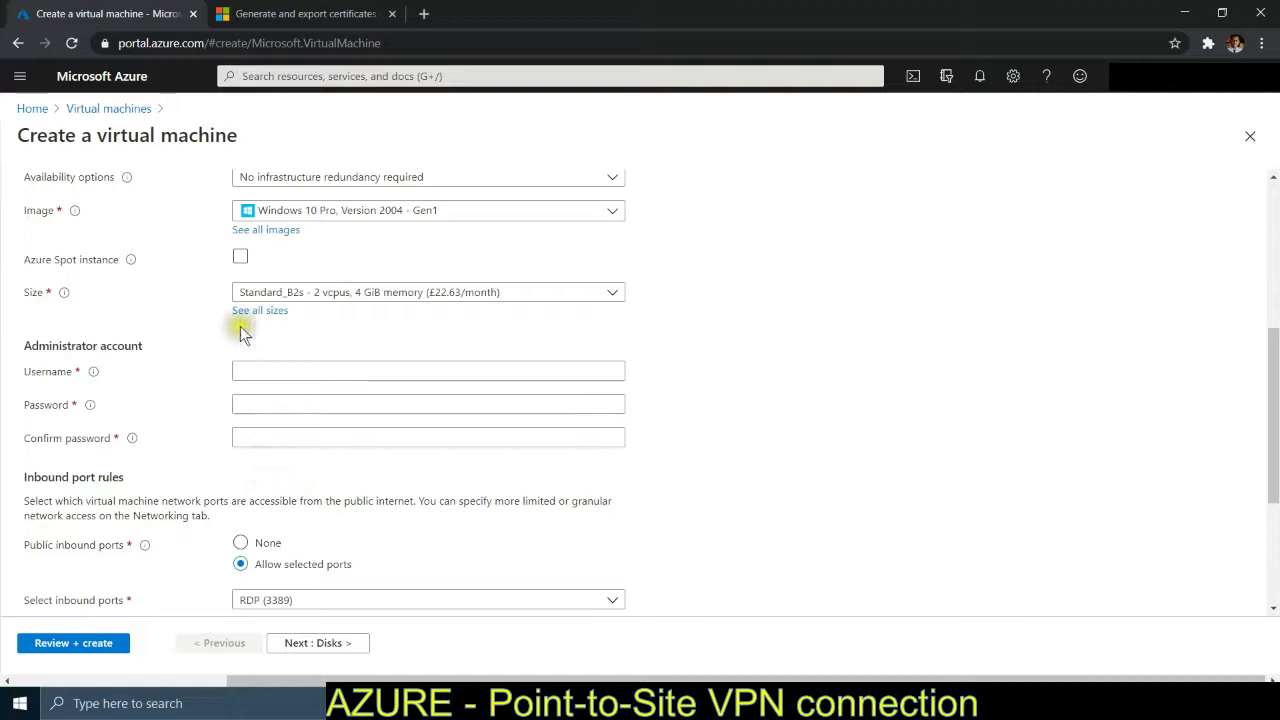
pyautogui.click(318, 368)
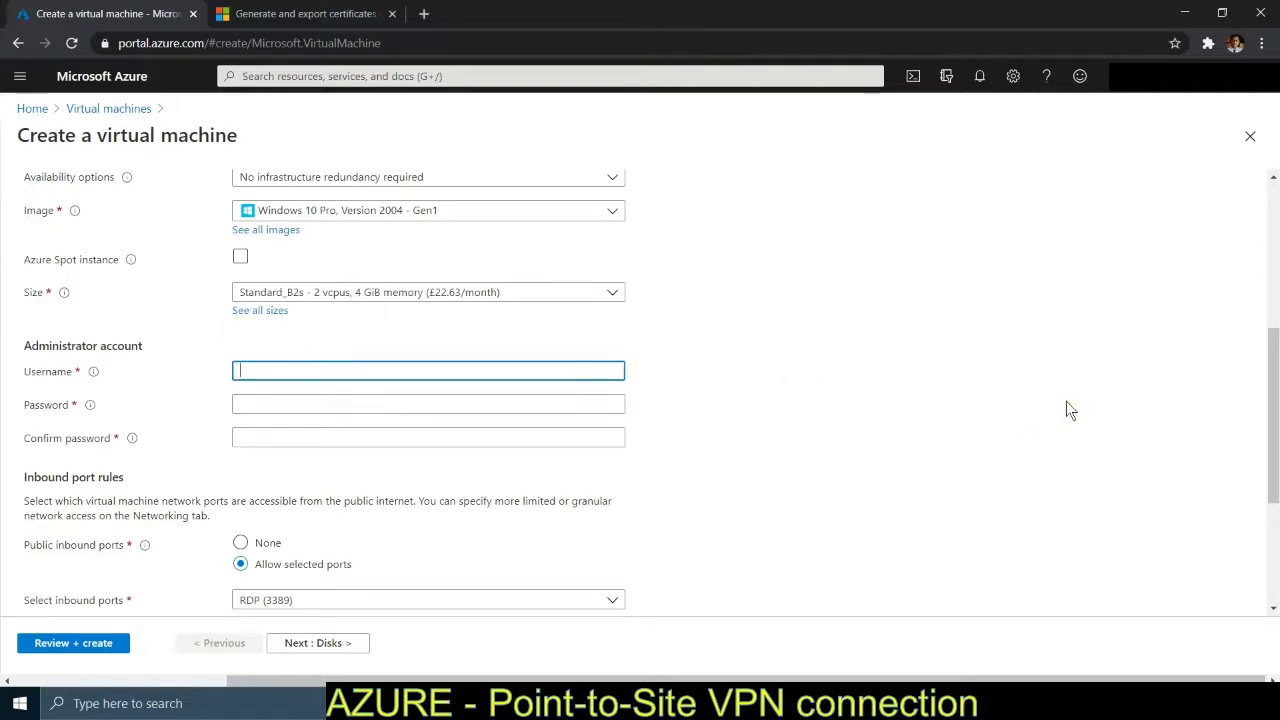
pyautogui.write('Vmsecreet')
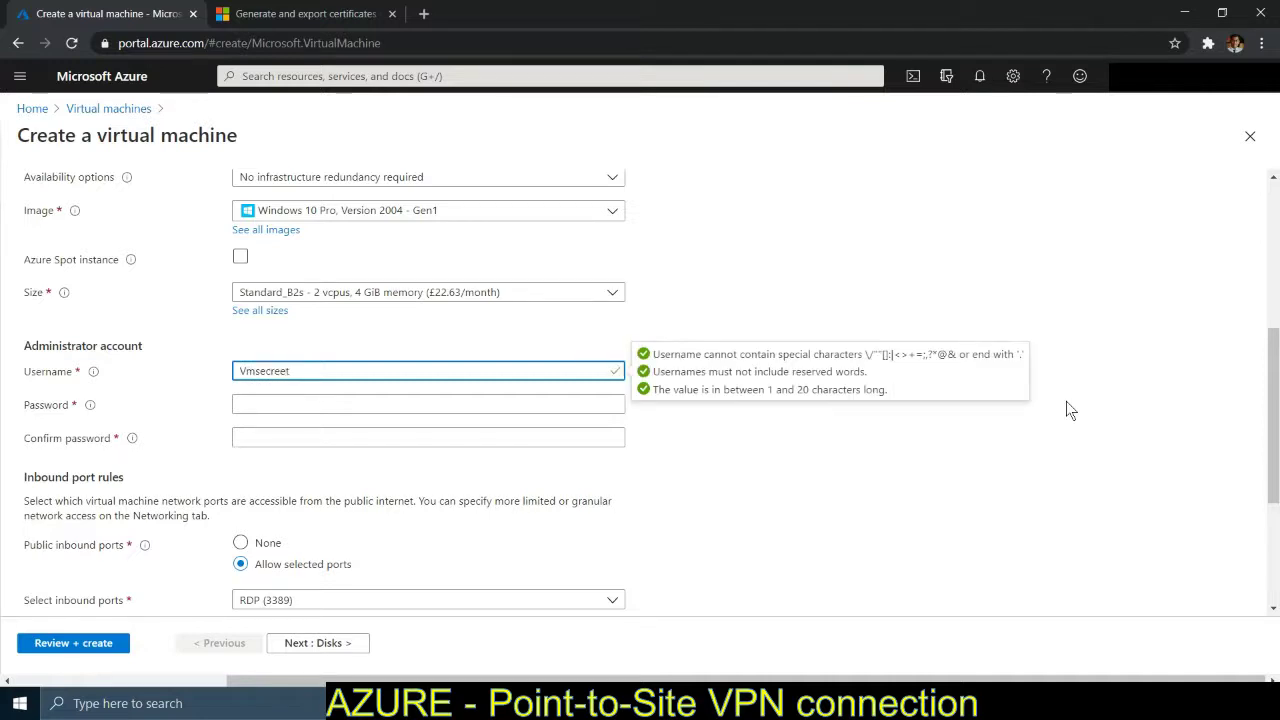
pyautogui.press('Tab')
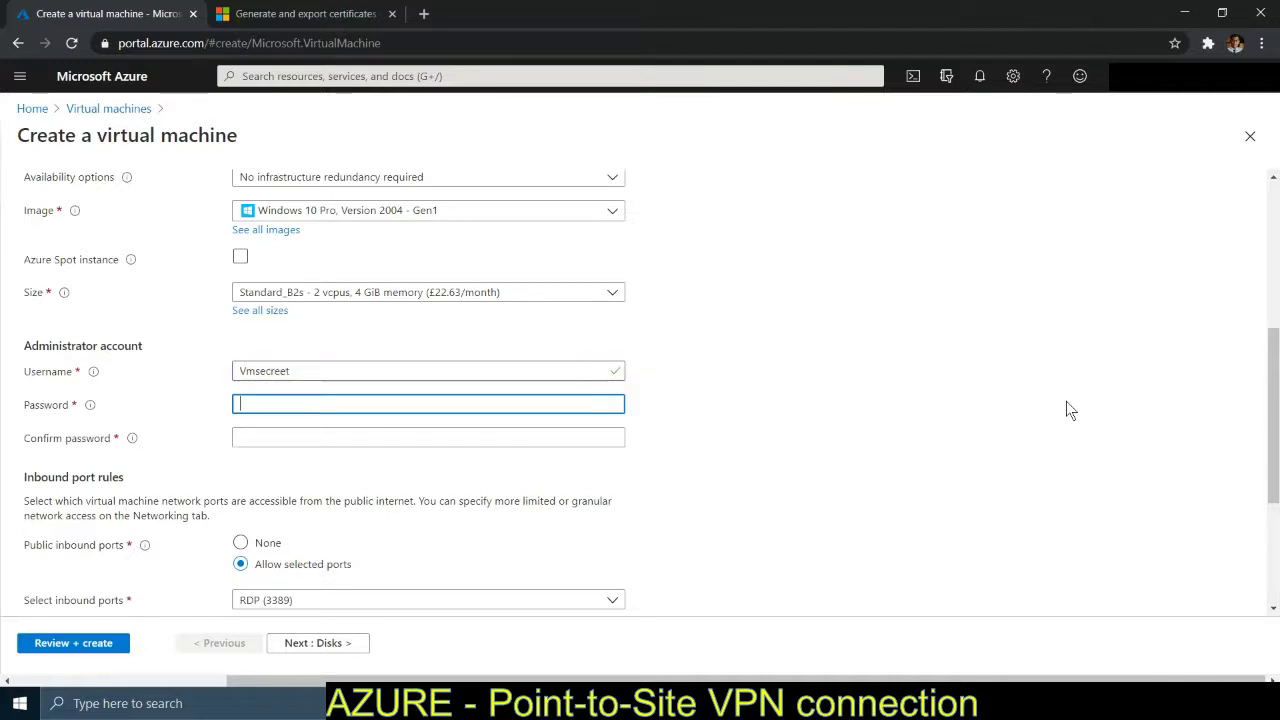
pyautogui.write('P')
pyautogui.press('Tab')
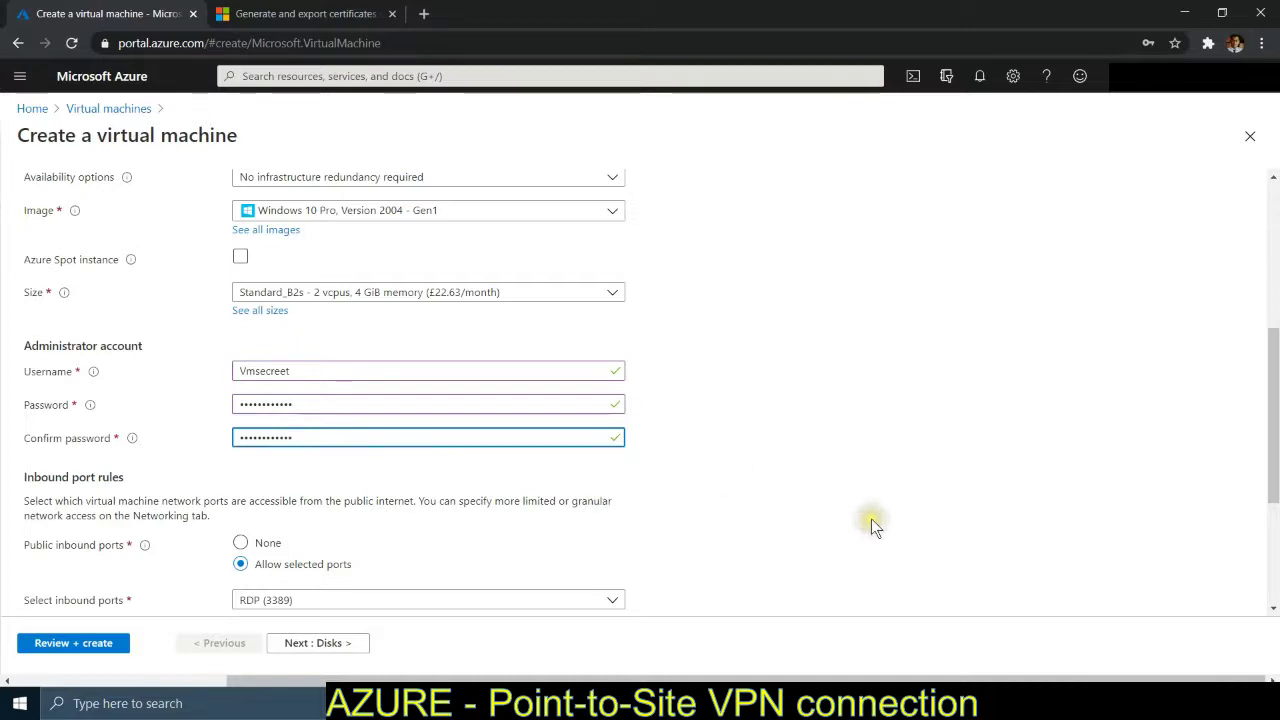
pyautogui.scroll(-3, 800, 512)
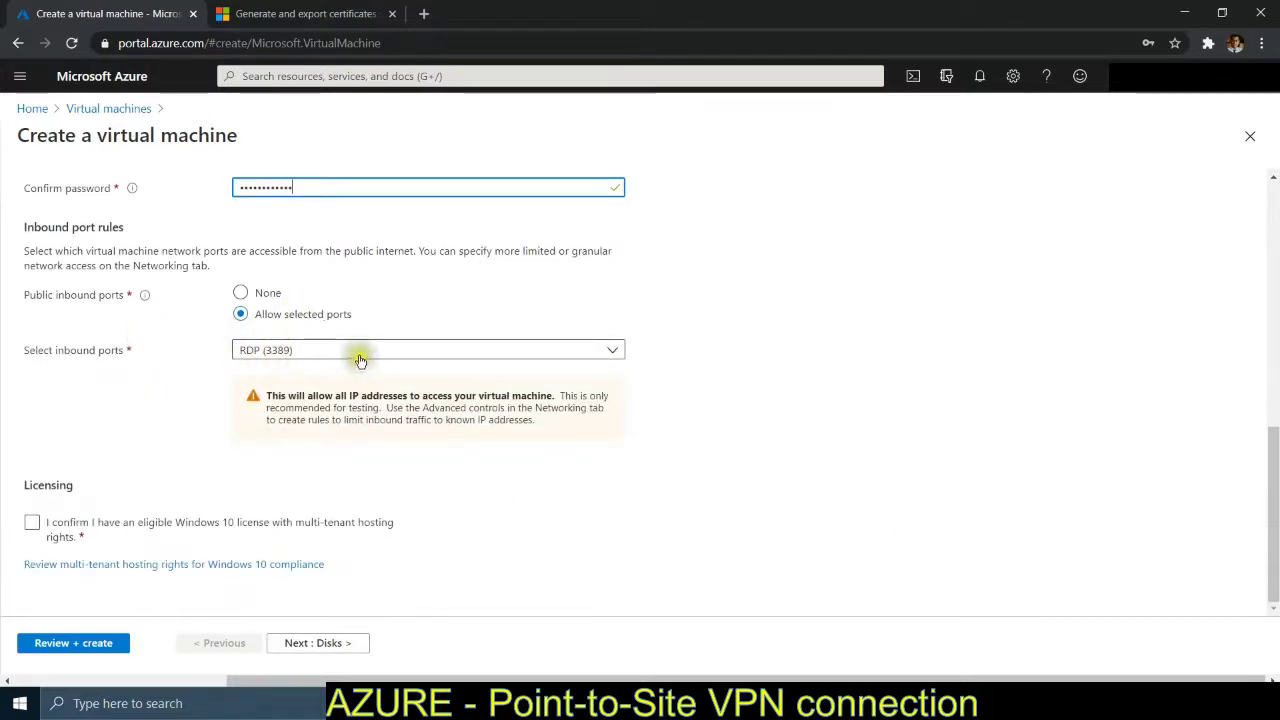
pyautogui.scroll(4, 619, 540)
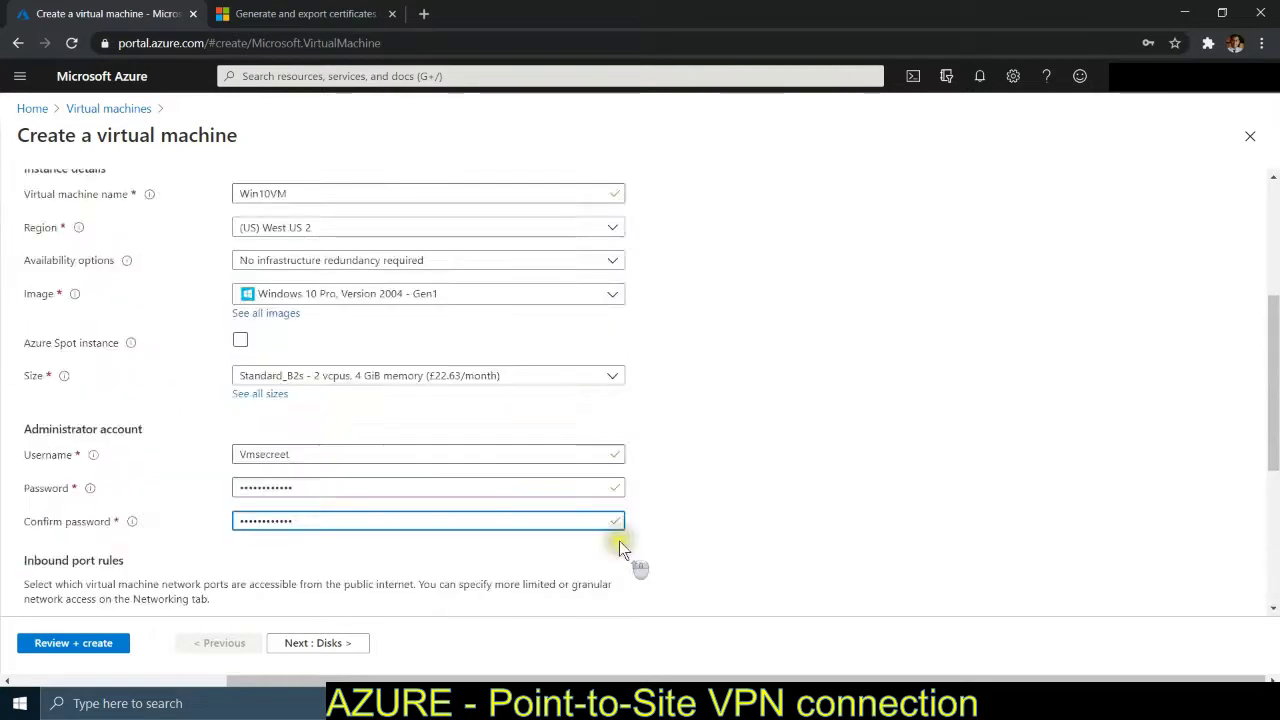
pyautogui.scroll(3, 619, 540)
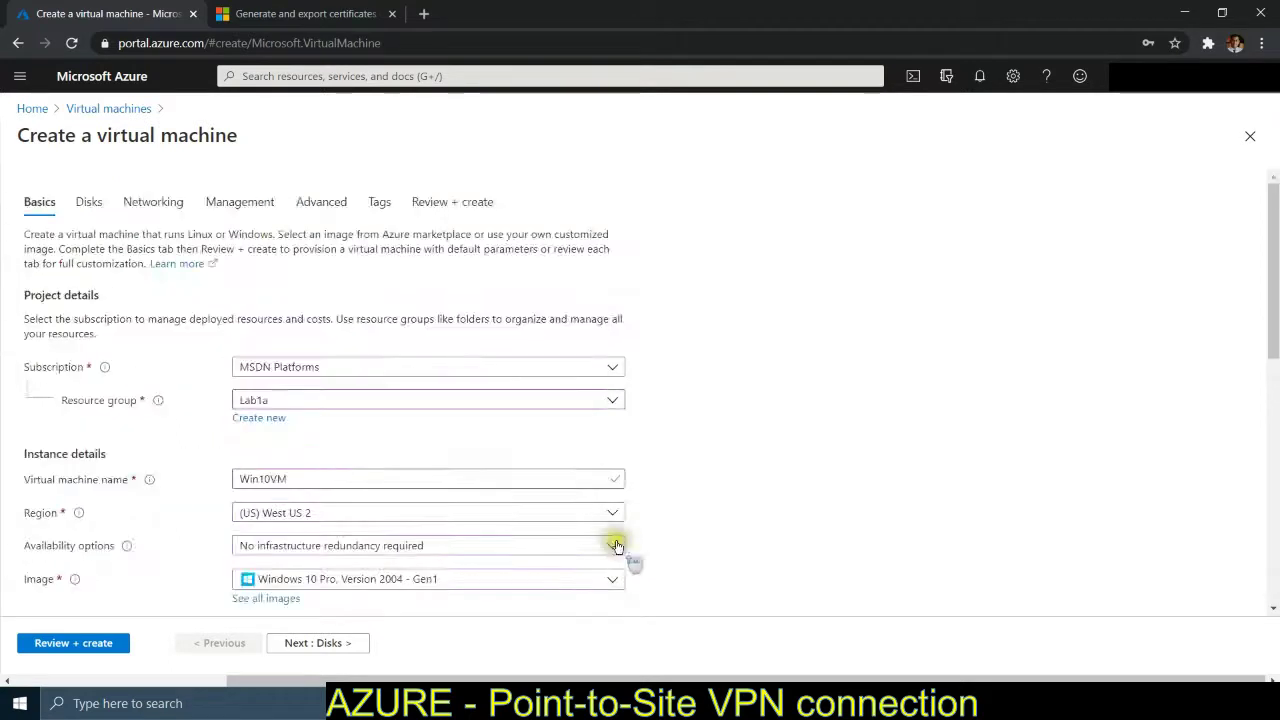
# Use Standard SSD as the new VM's OS disk type
pyautogui.click(87, 206)
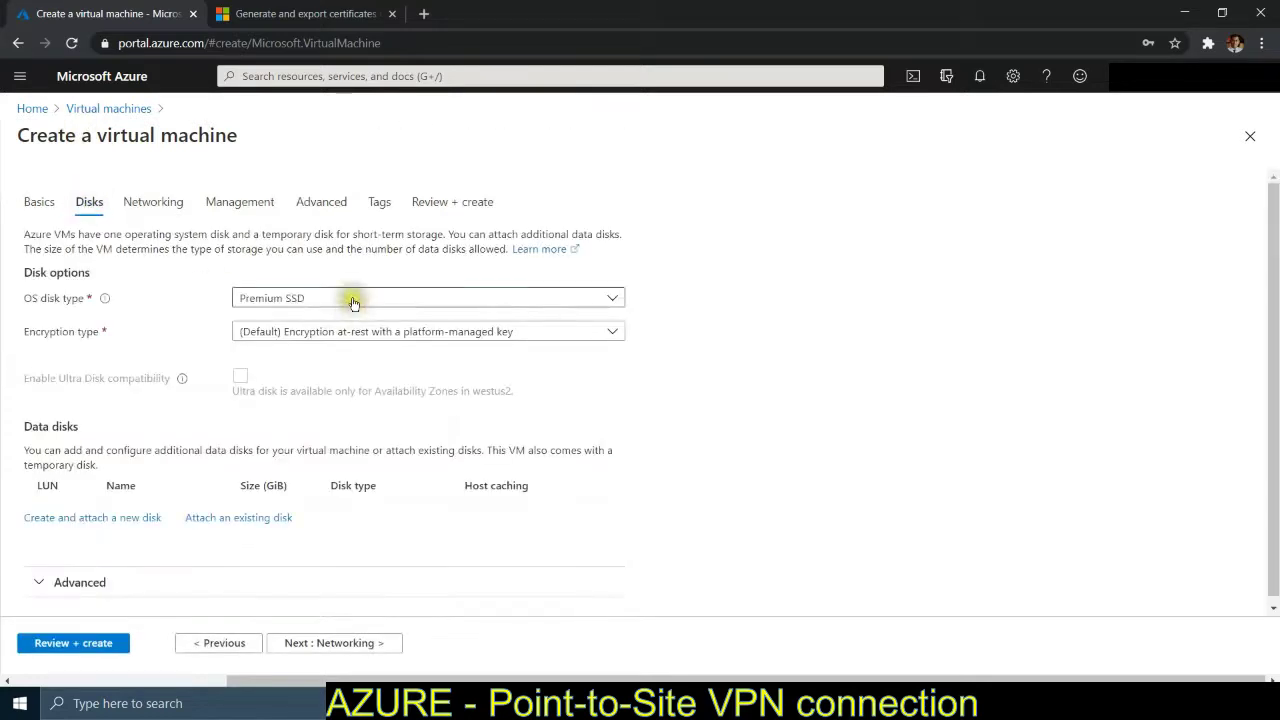
pyautogui.click(352, 298)
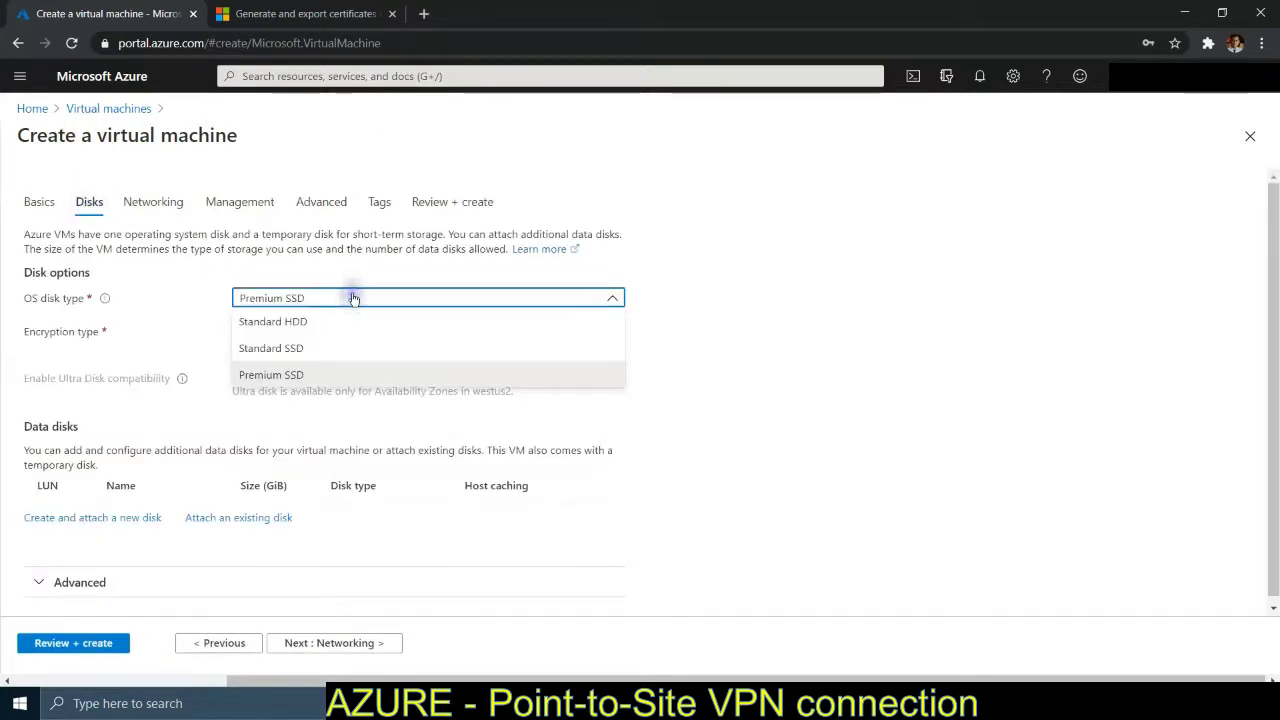
pyautogui.click(322, 349)
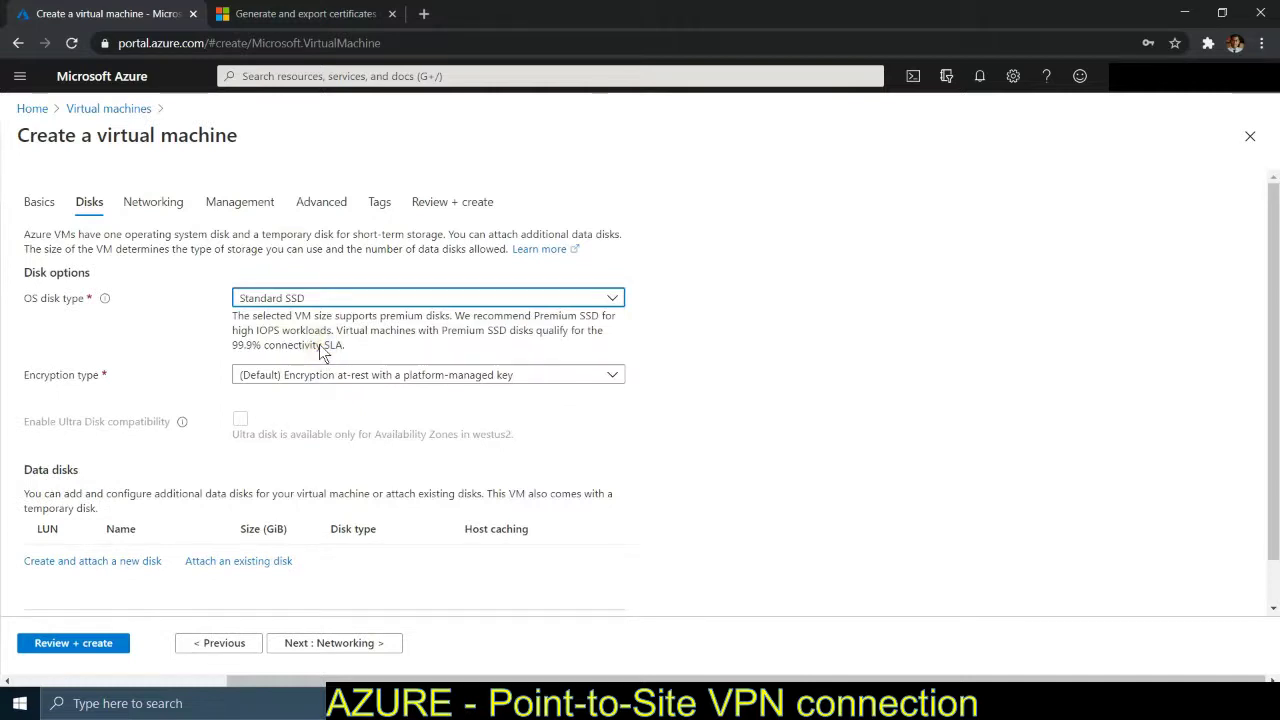
pyautogui.scroll(-1, 300, 350)
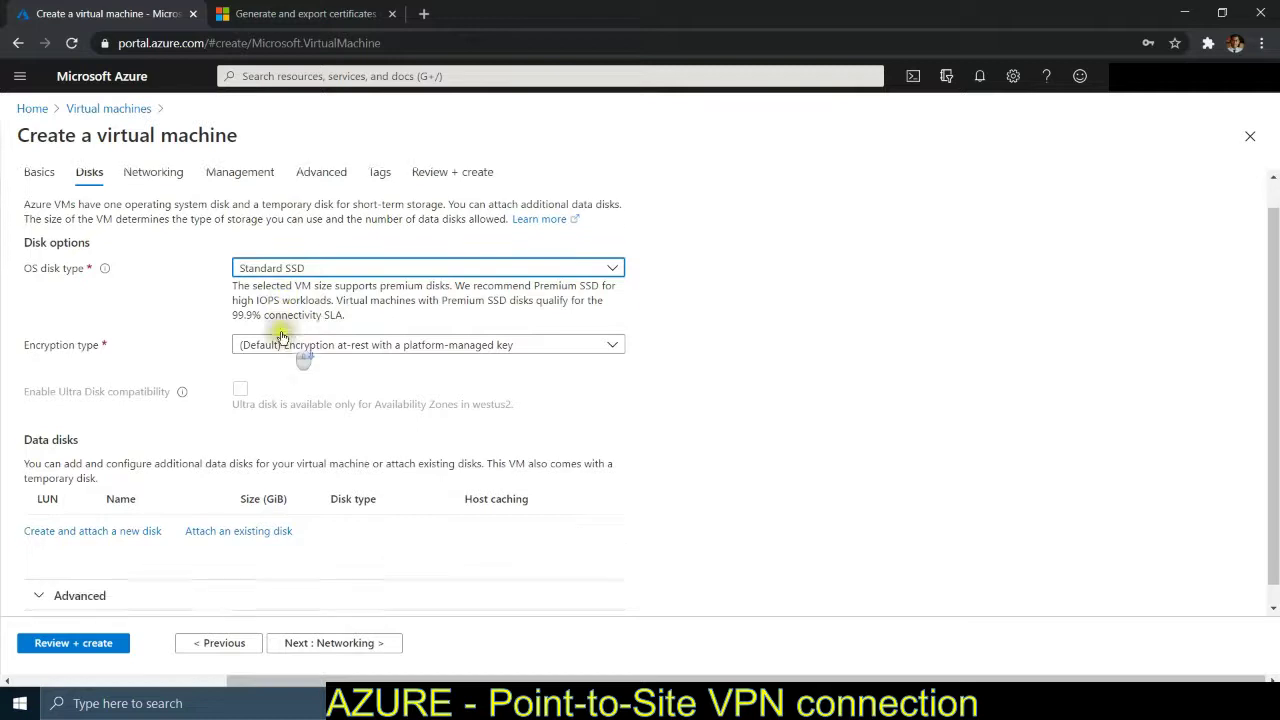
pyautogui.scroll(1, 284, 356)
# Place the VM on VNet1's Production subnet (192.168.10.0/25)
pyautogui.click(145, 201)
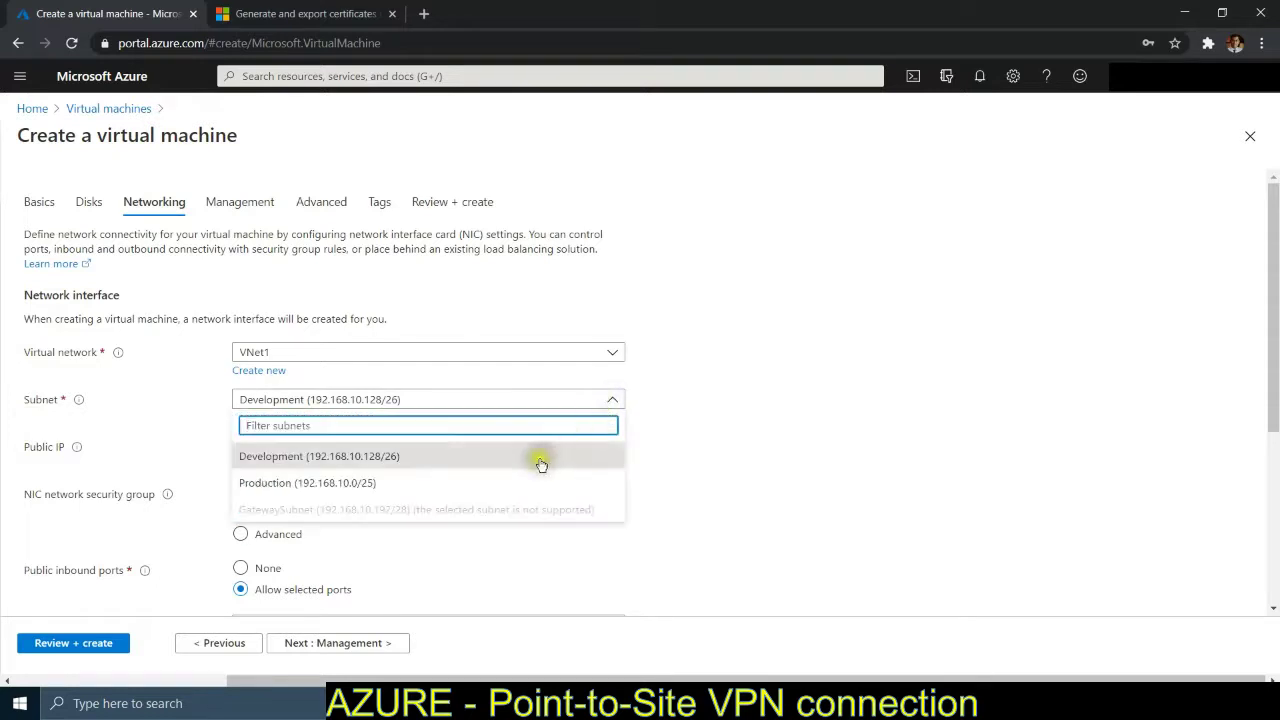
pyautogui.click(494, 483)
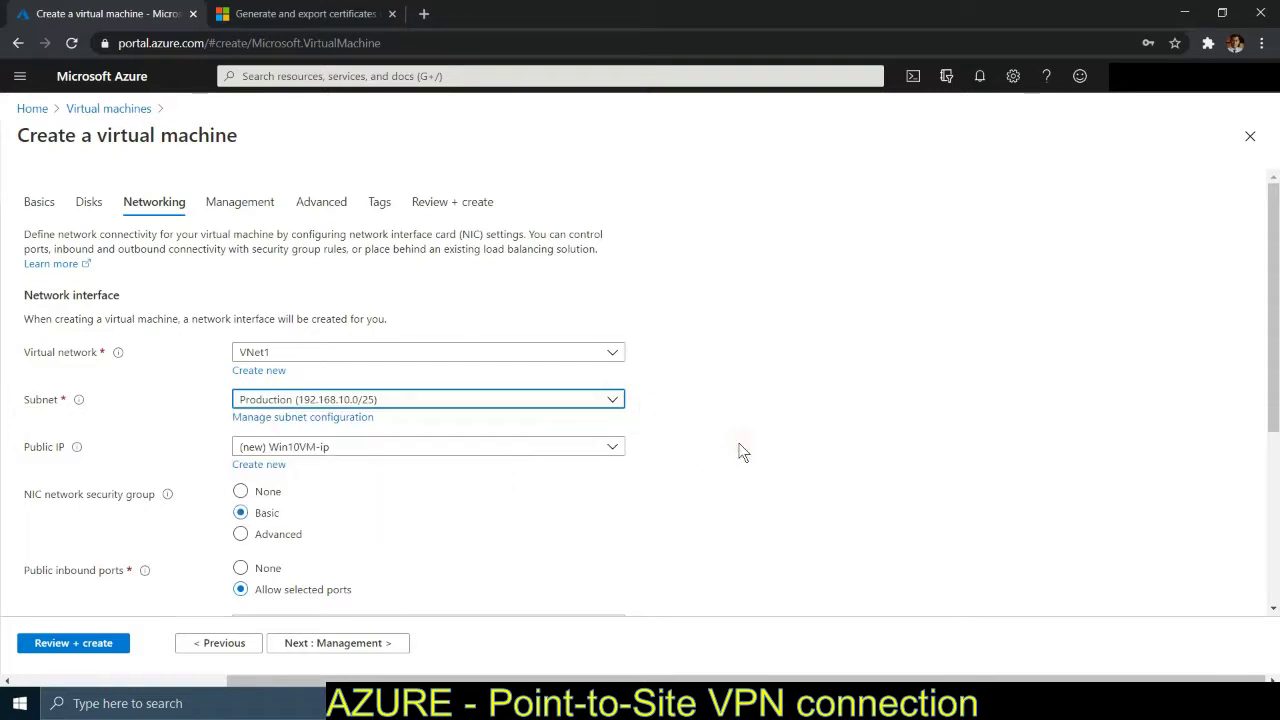
pyautogui.scroll(-2, 747, 452)
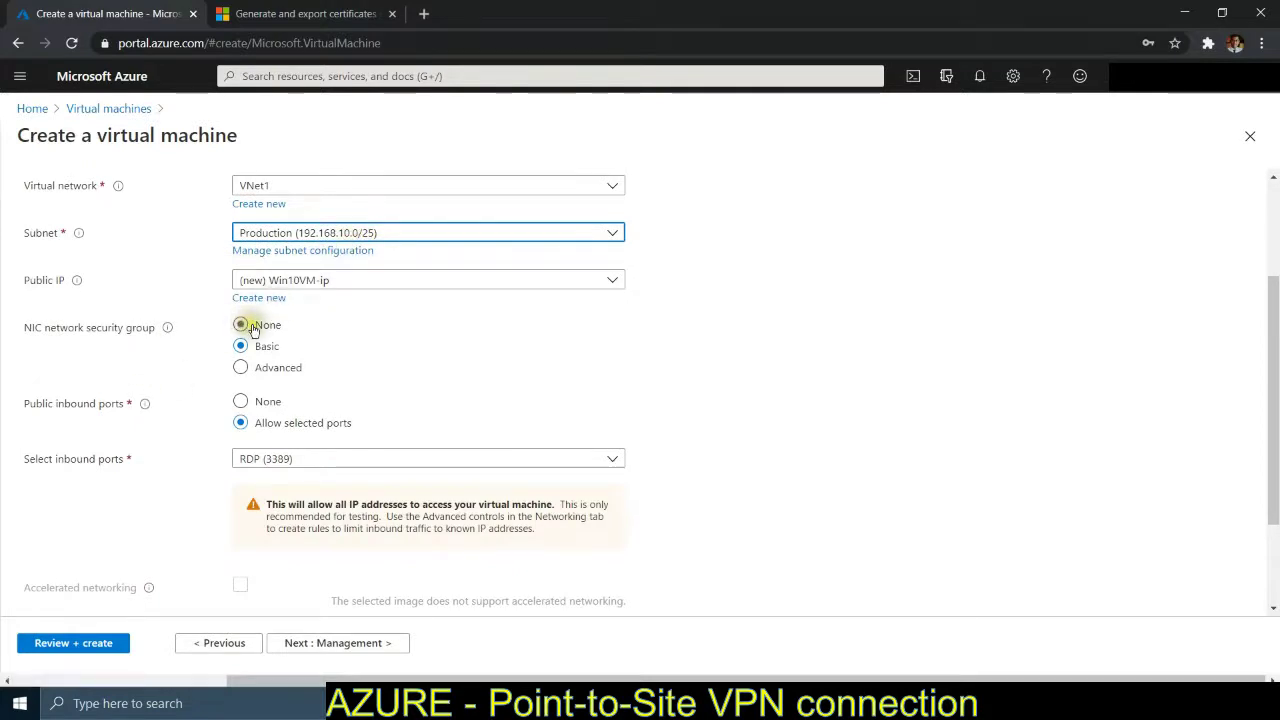
pyautogui.scroll(-2, 148, 488)
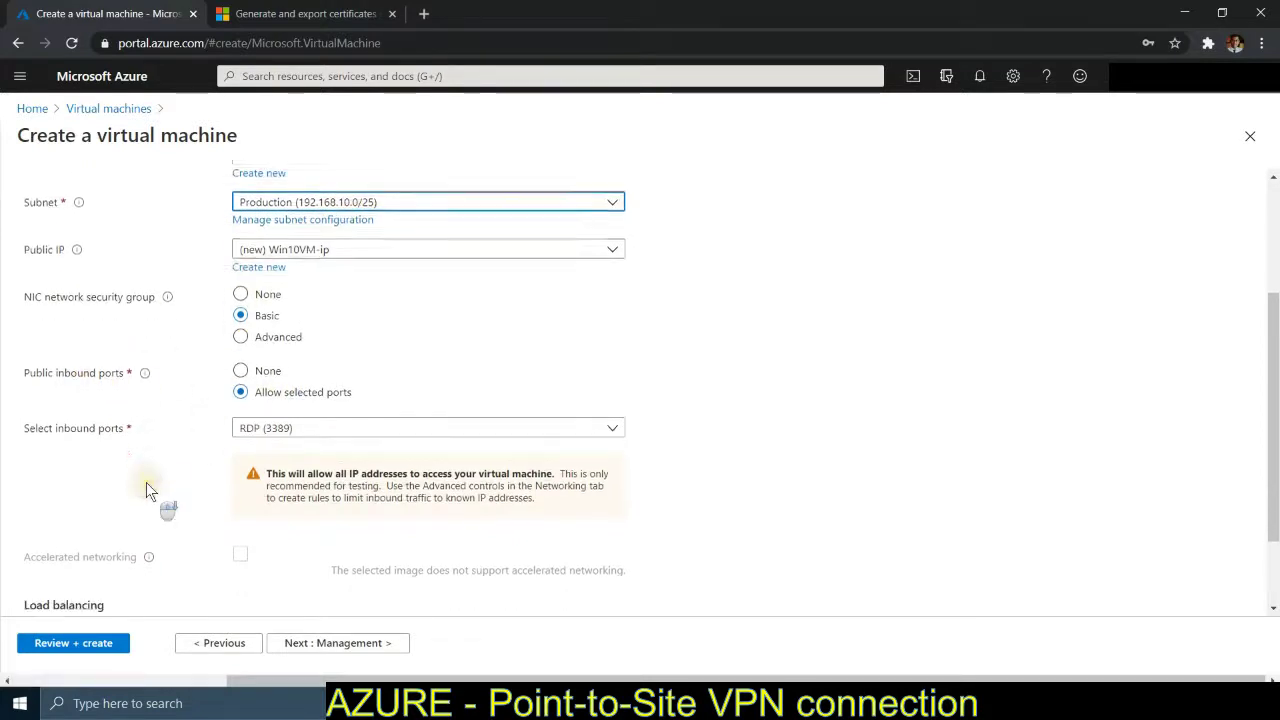
pyautogui.scroll(4, 145, 493)
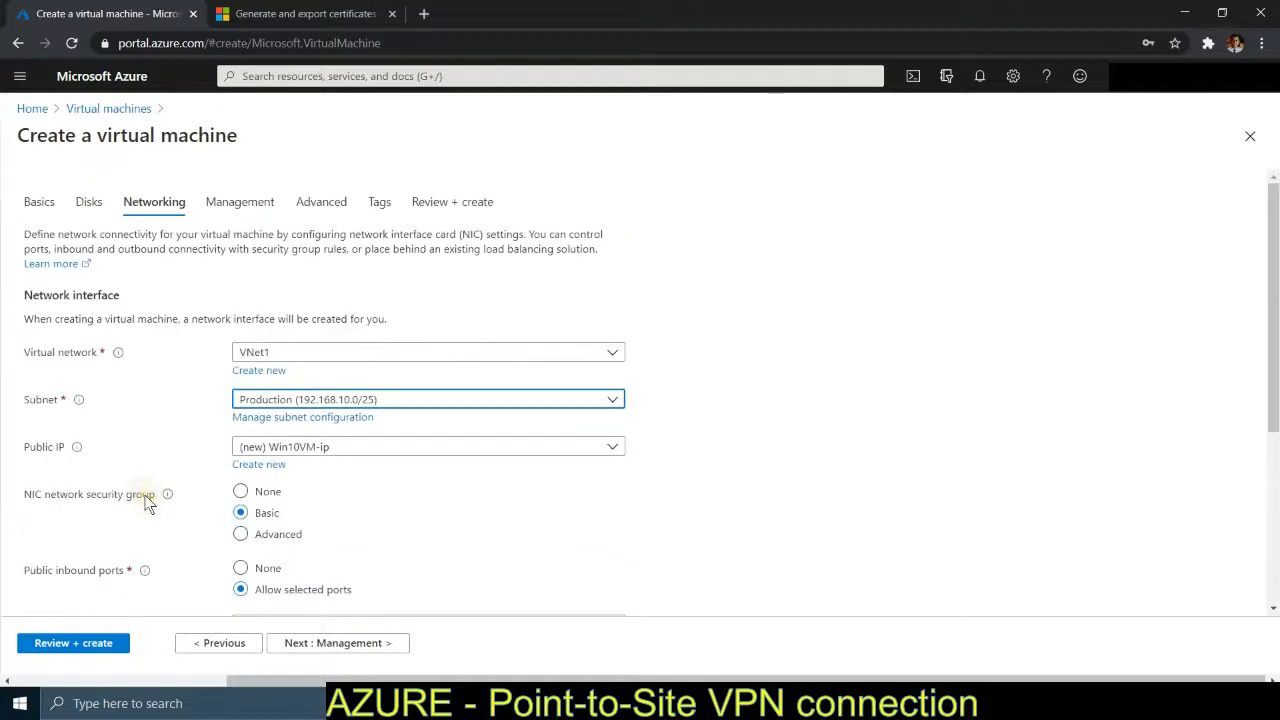
pyautogui.click(228, 203)
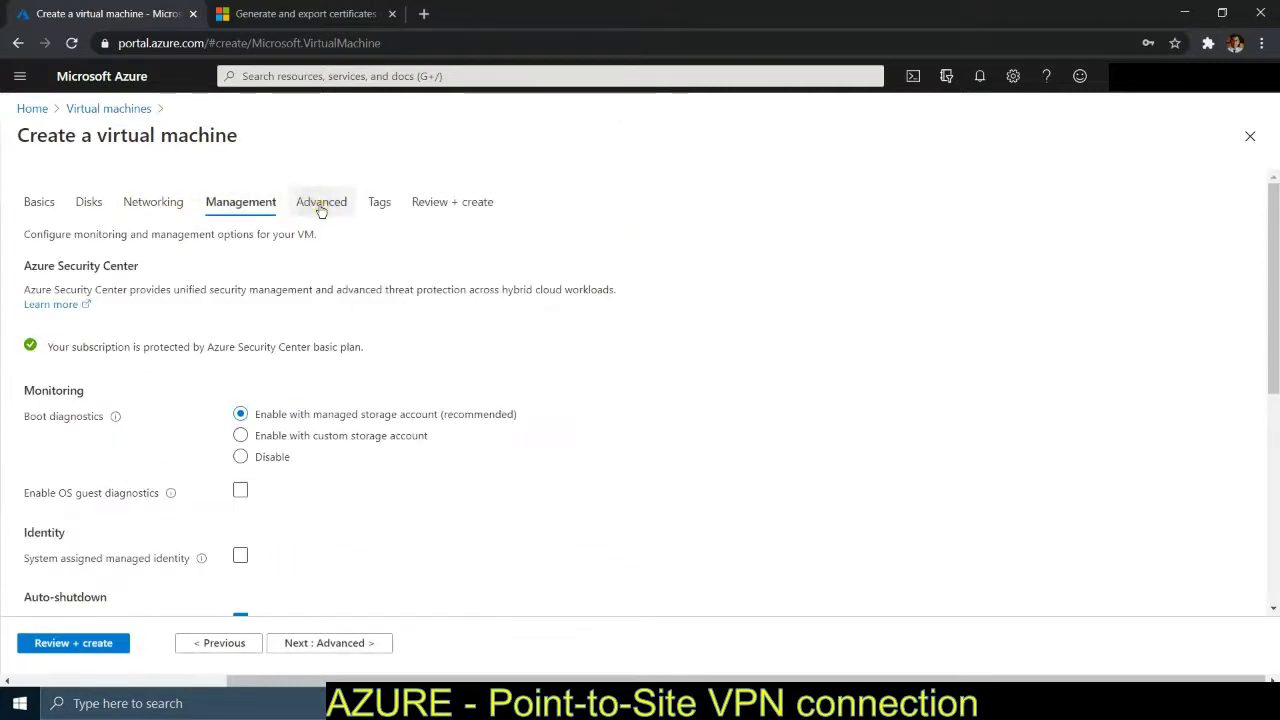
# Disable boot diagnostics and auto-shutdown for the new VM
pyautogui.scroll(-1, 420, 360)
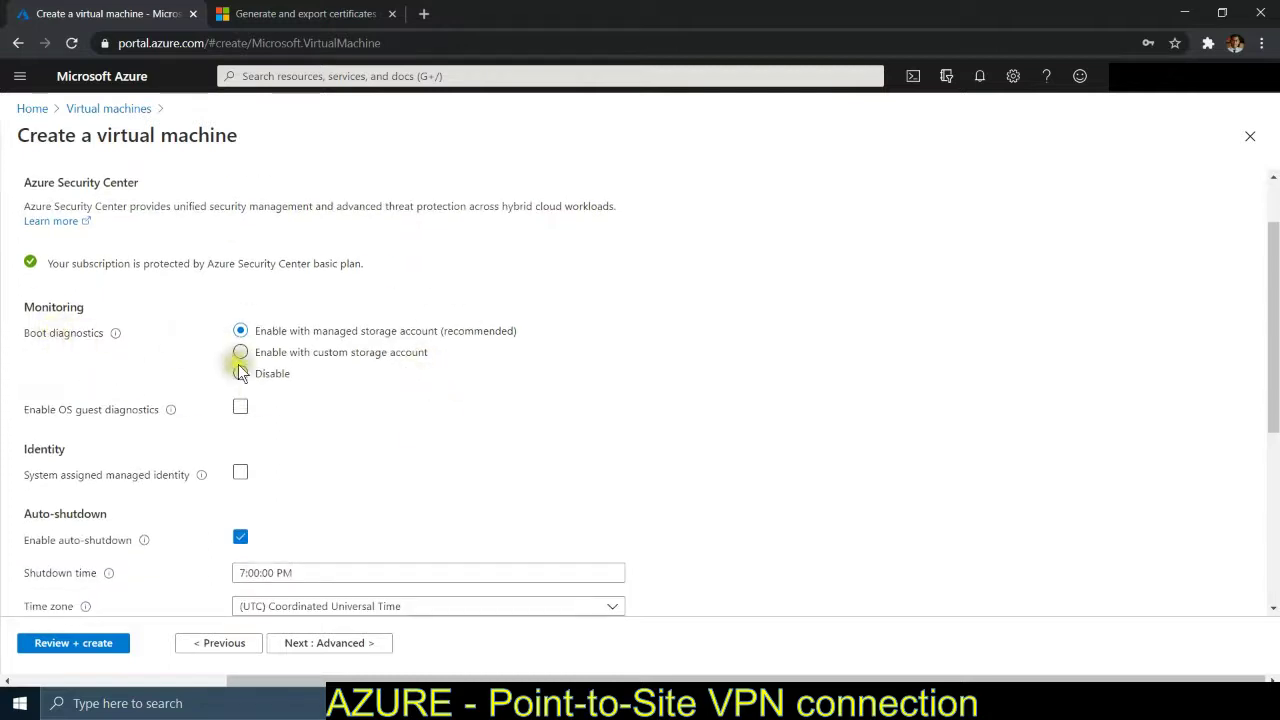
pyautogui.click(266, 373)
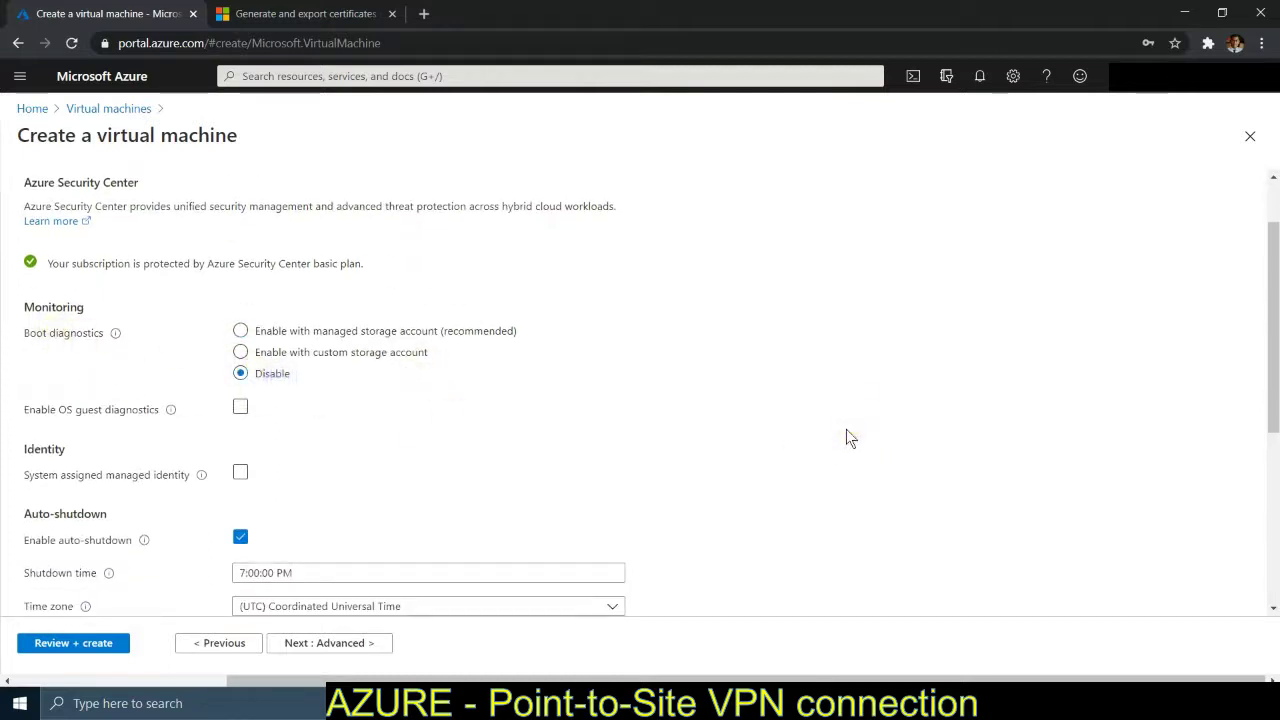
pyautogui.scroll(-2, 846, 429)
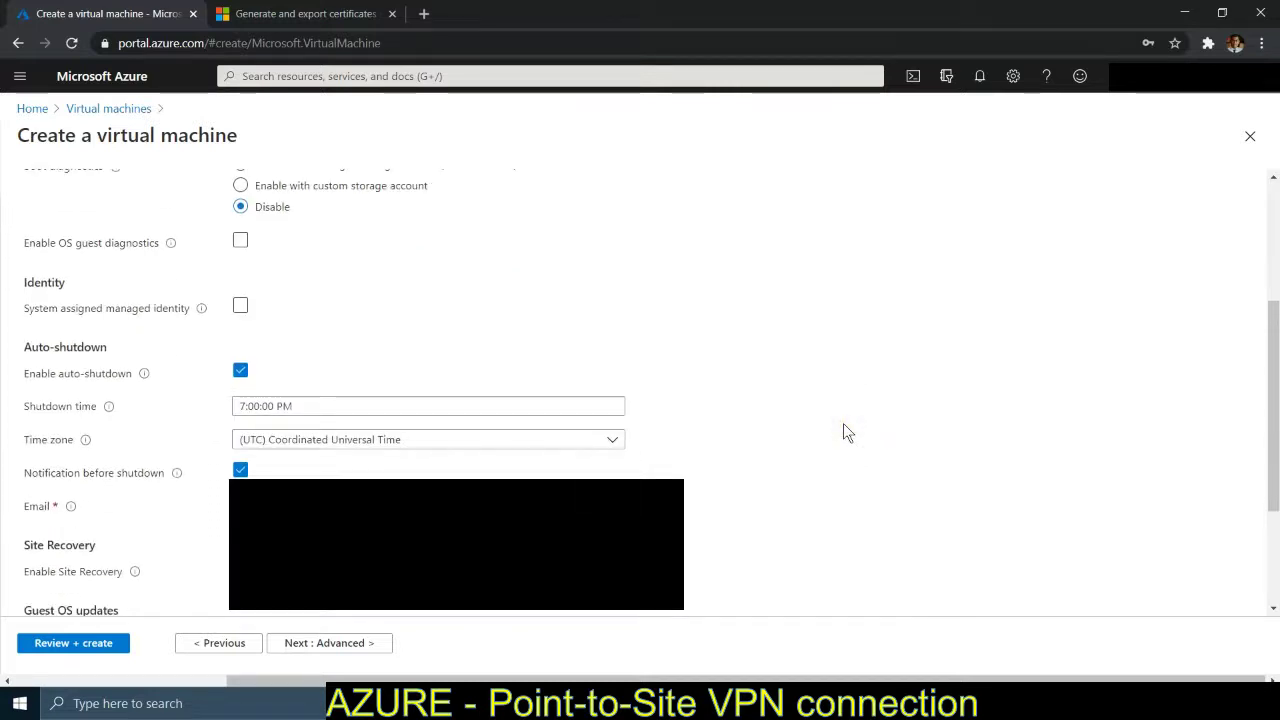
pyautogui.click(241, 372)
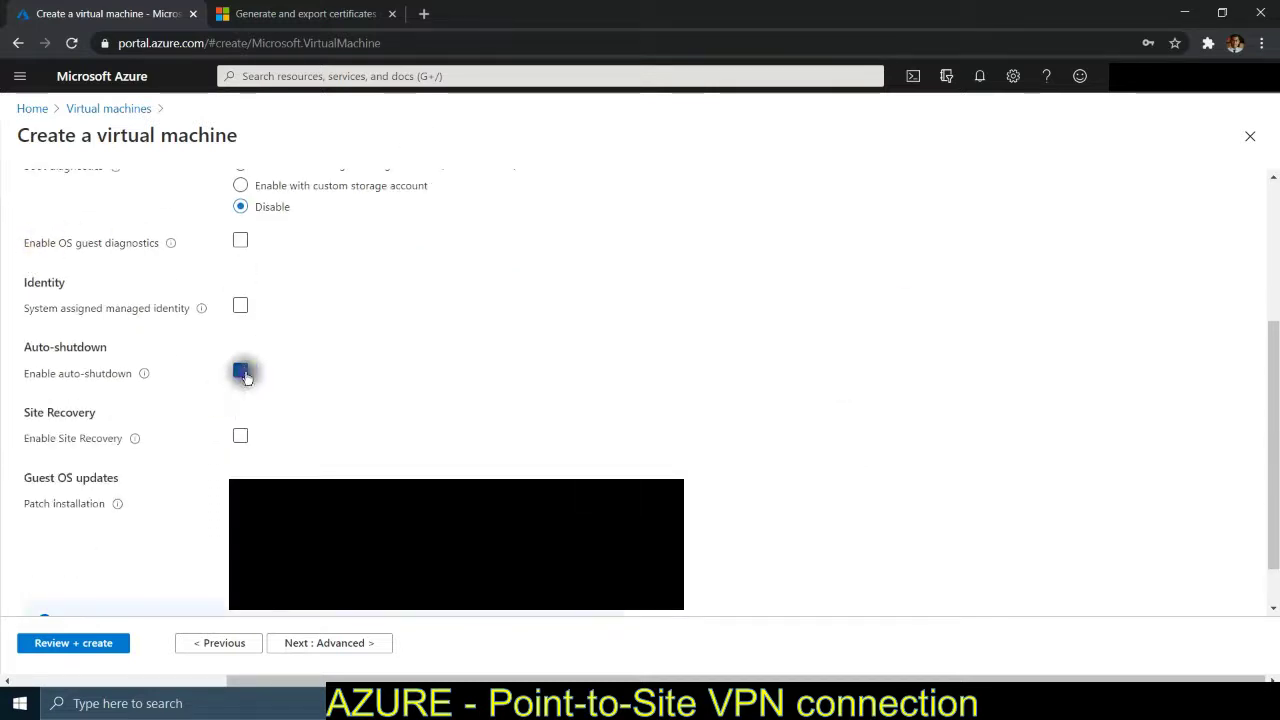
pyautogui.scroll(-1, 480, 446)
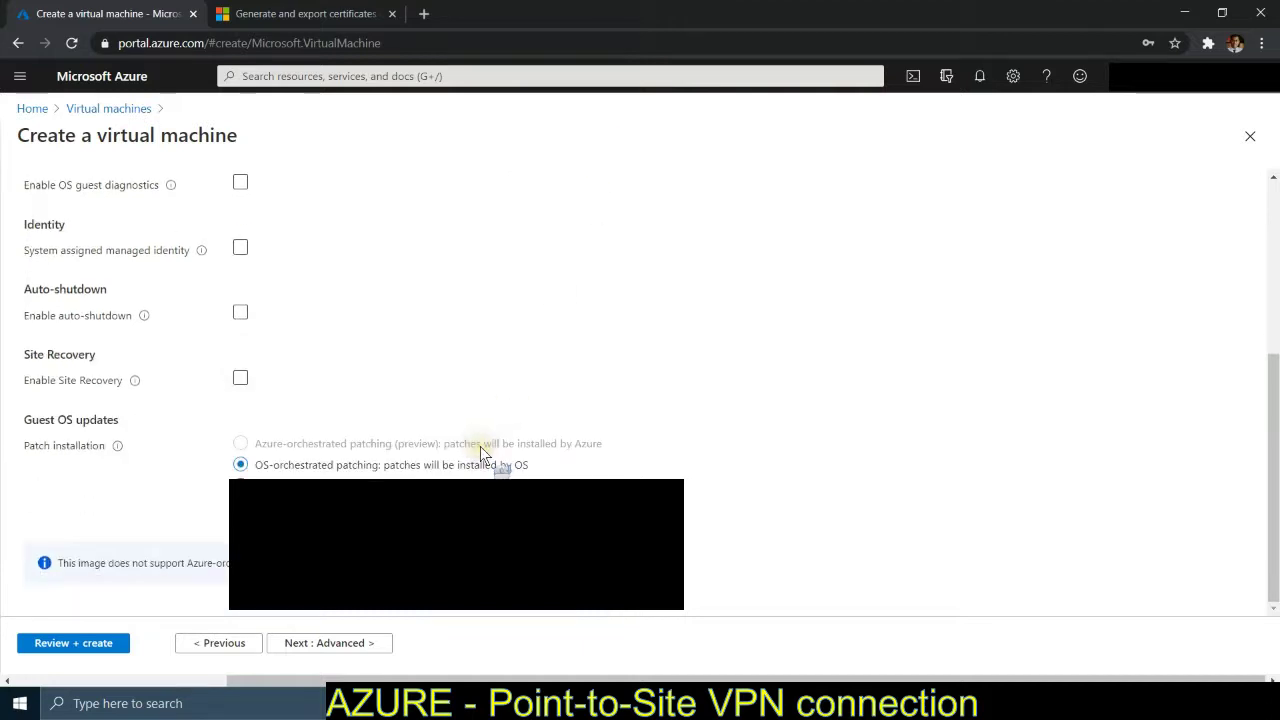
pyautogui.scroll(4, 480, 446)
# Browse the available VM extensions without adding any, then run Review + create
pyautogui.click(321, 202)
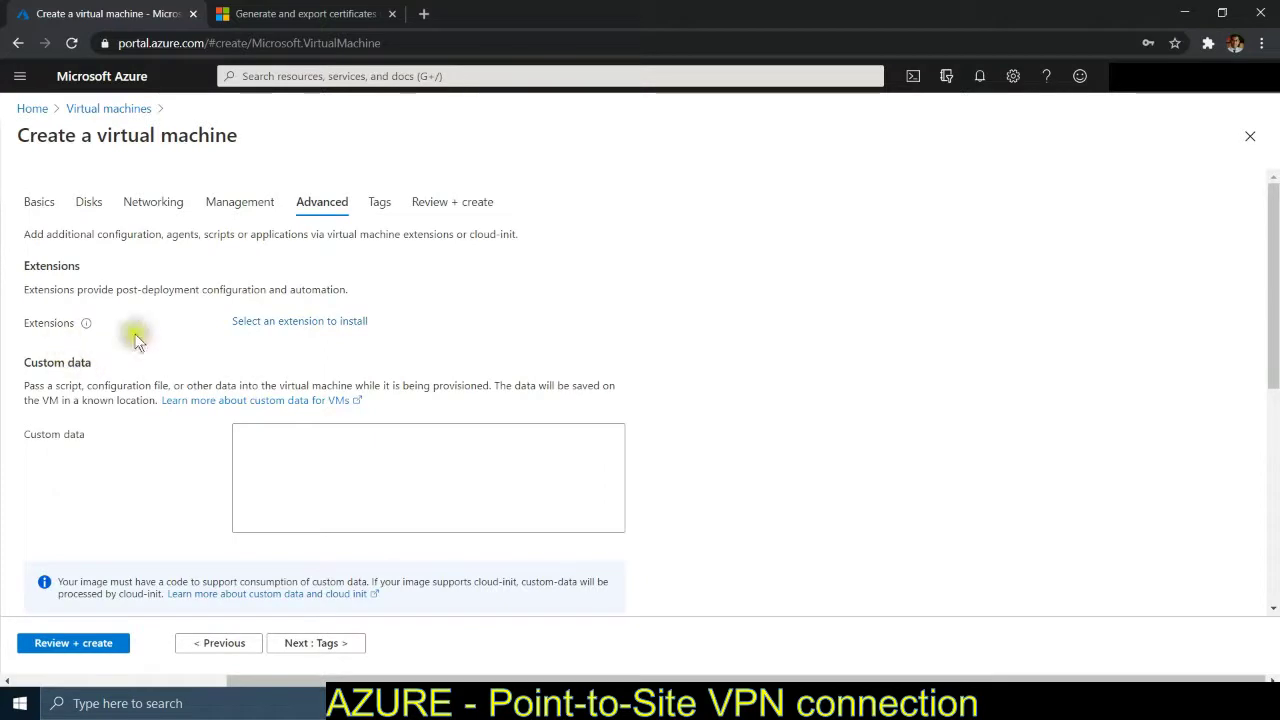
pyautogui.click(321, 324)
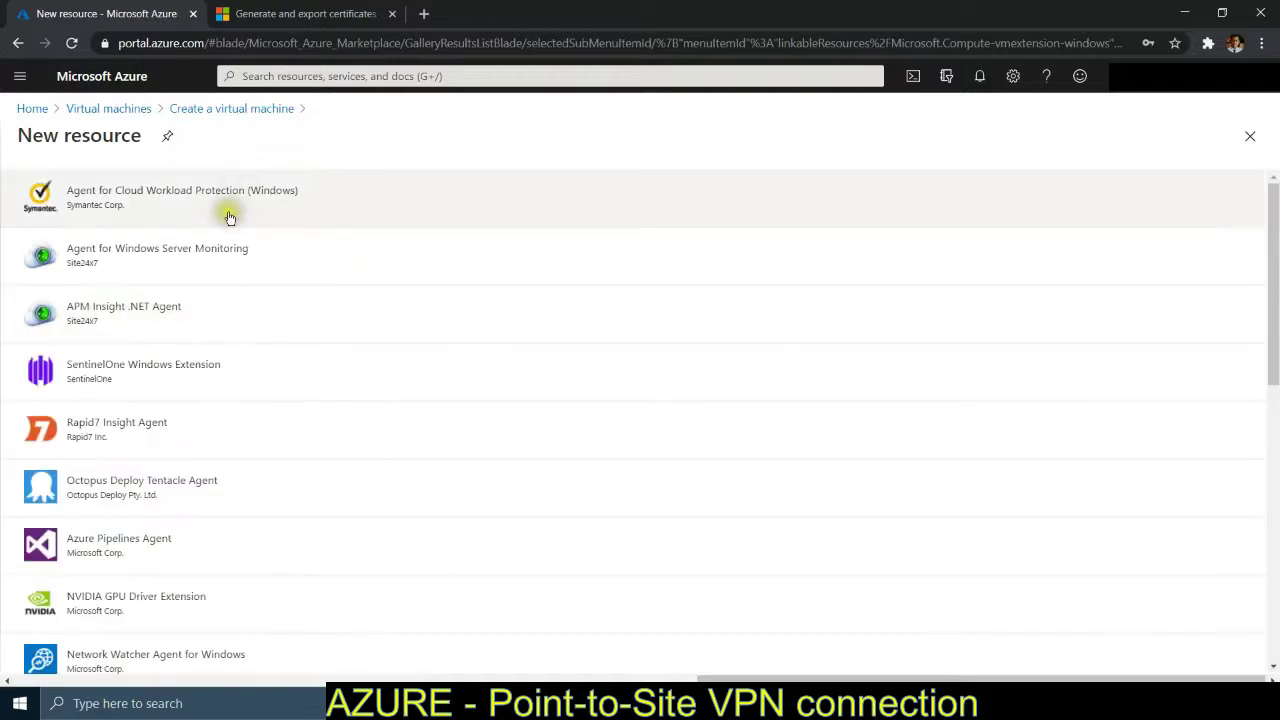
pyautogui.scroll(-8, 414, 390)
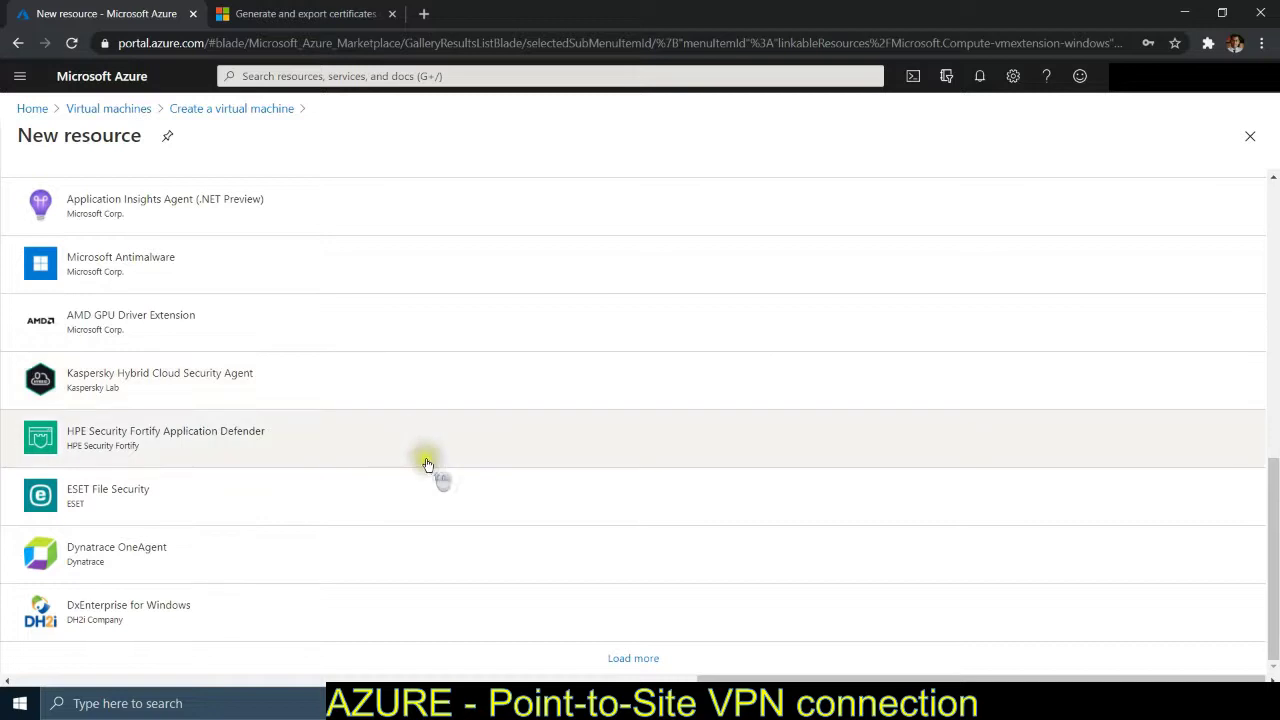
pyautogui.scroll(8, 427, 467)
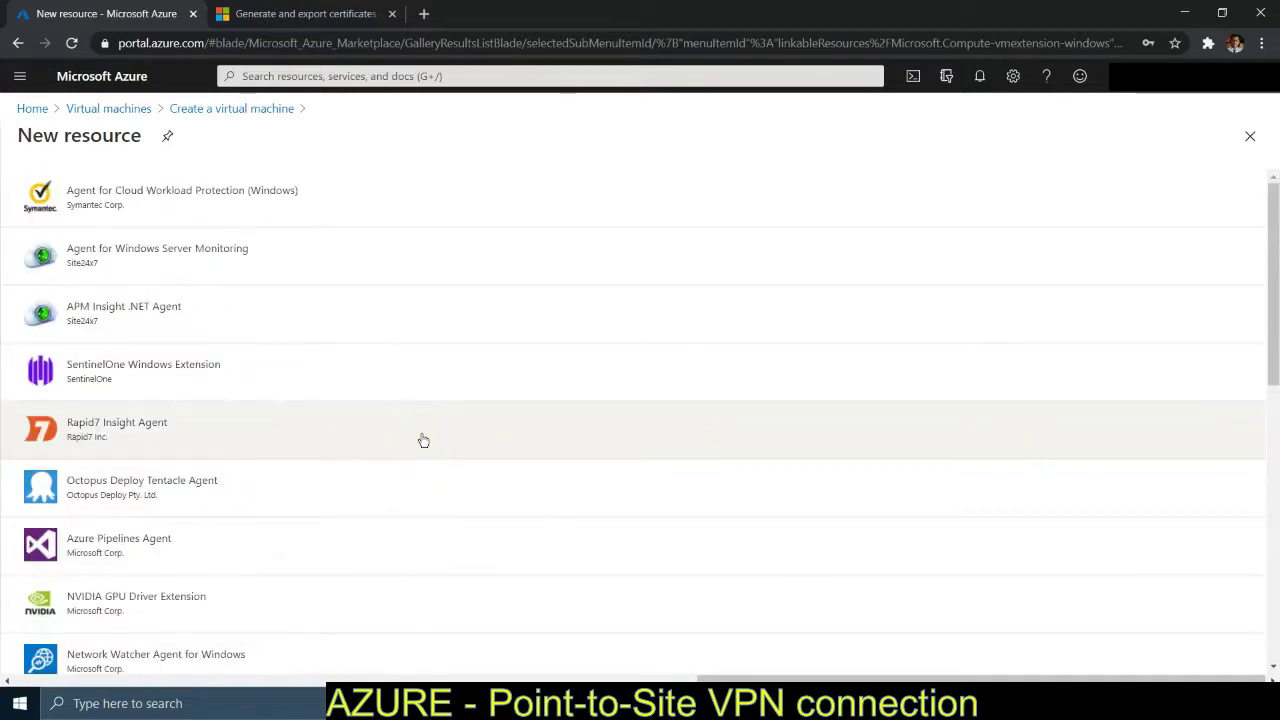
pyautogui.moveTo(926, 680); pyautogui.dragTo(352, 678)
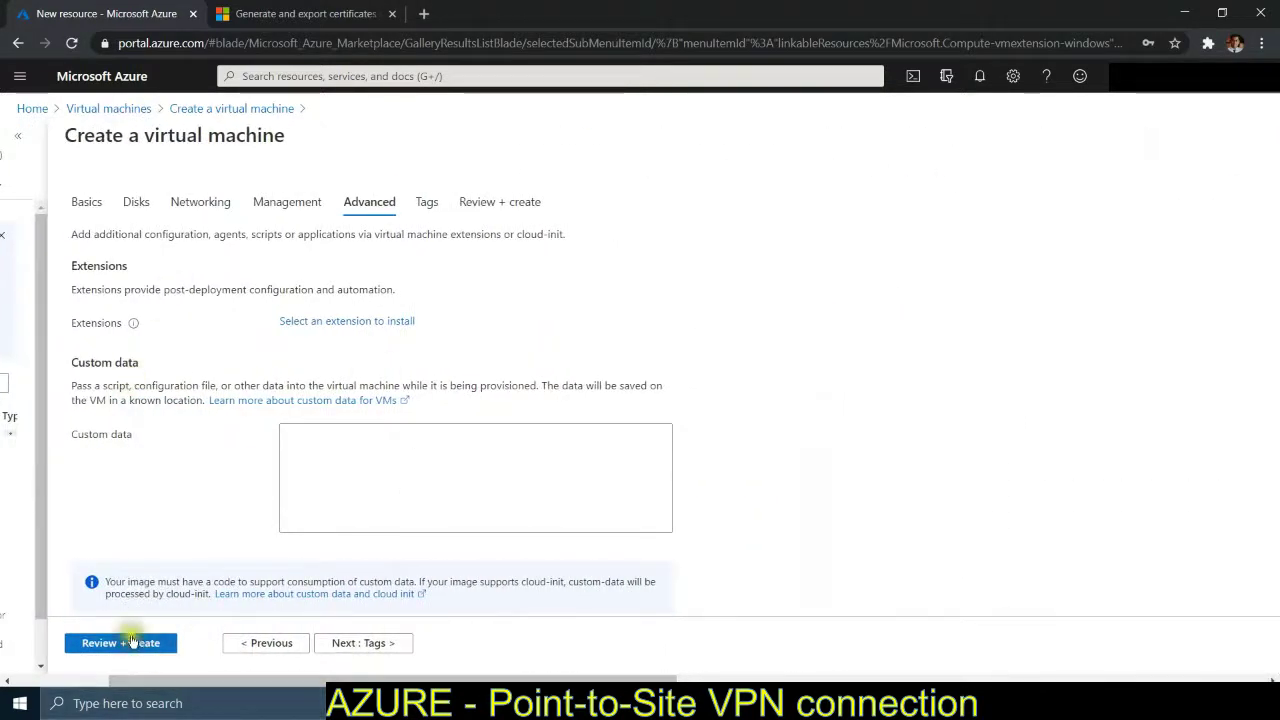
pyautogui.click(130, 642)
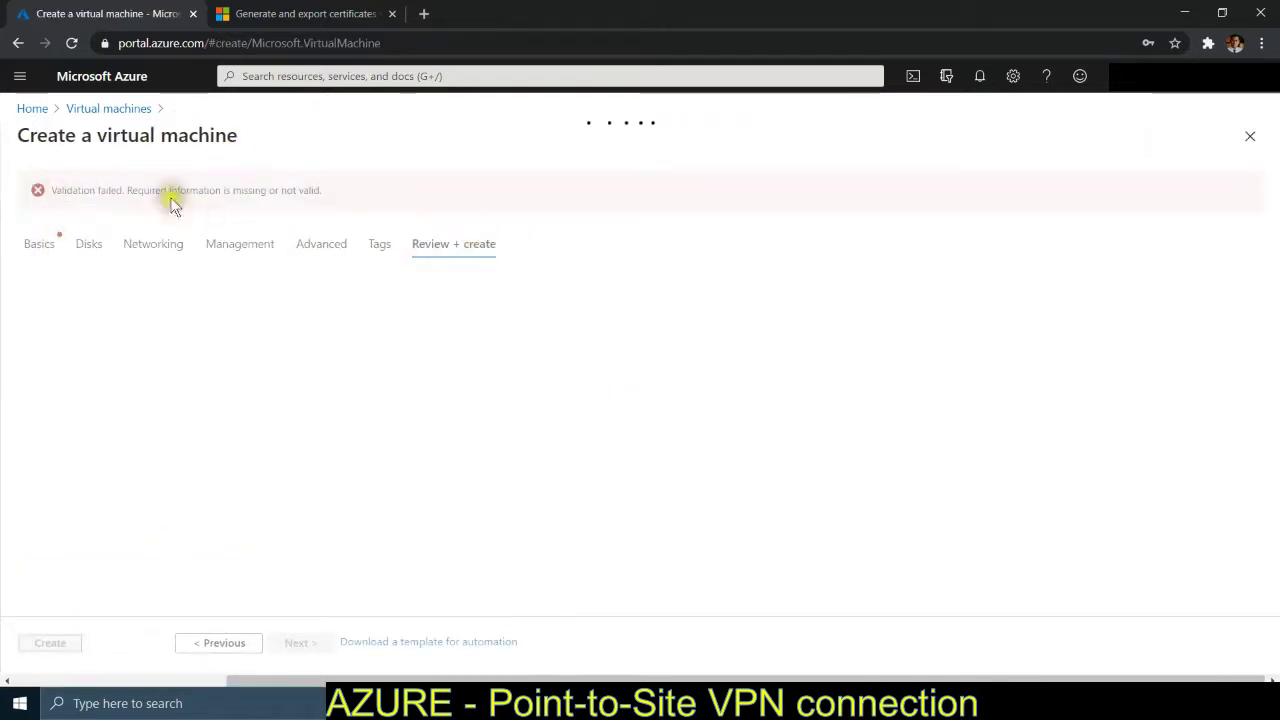
# Tick the Windows 10 multi-tenant licence confirmation on Basics, then review and create Win10VM
pyautogui.click(47, 246)
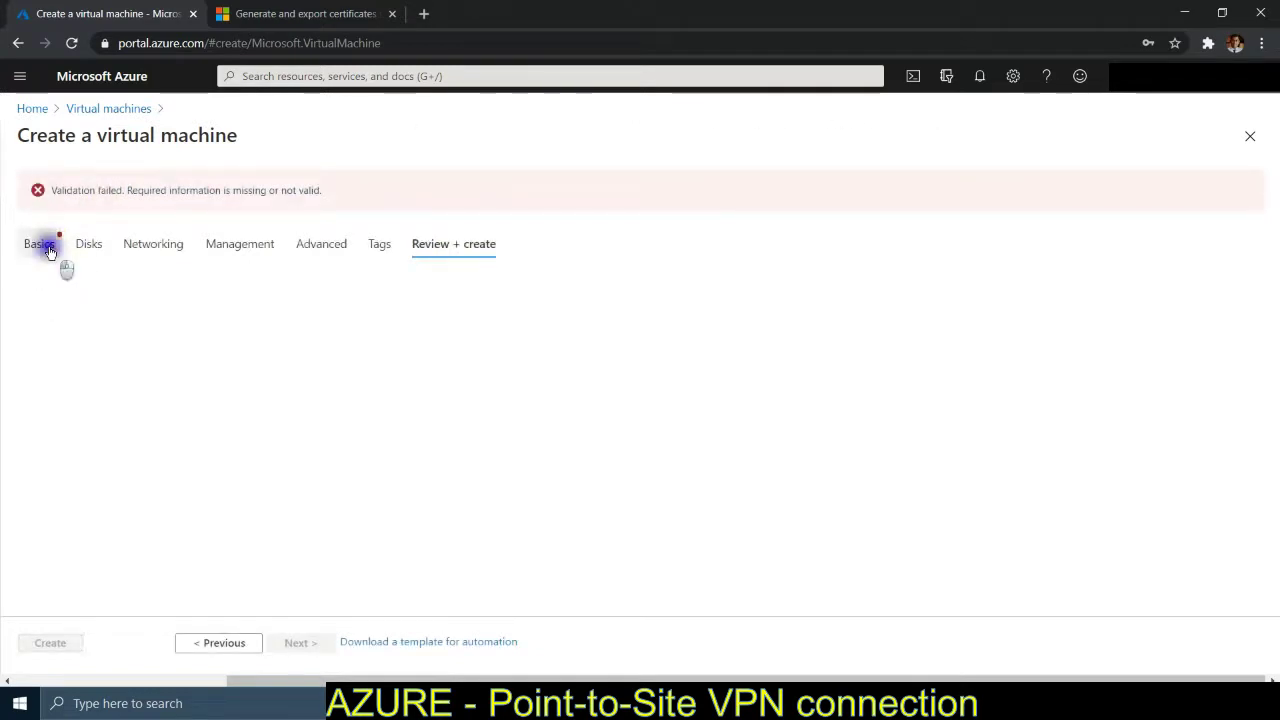
pyautogui.scroll(-7, 145, 449)
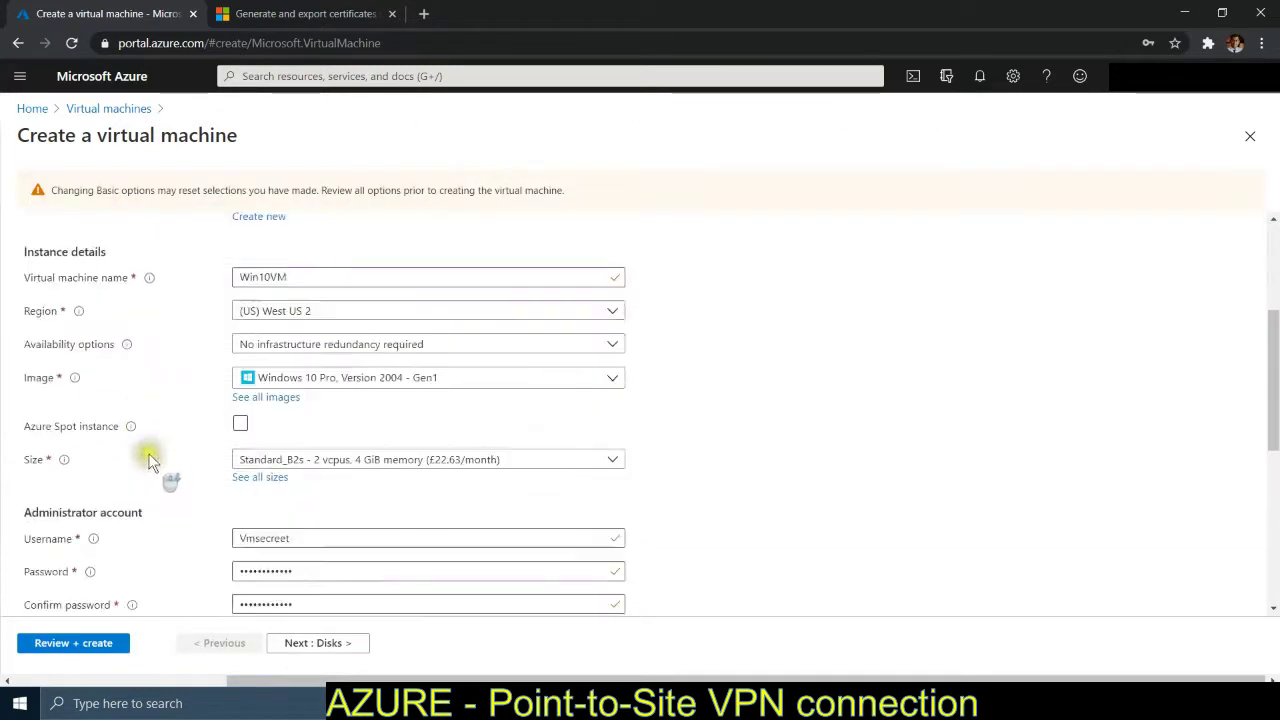
pyautogui.scroll(-2, 145, 444)
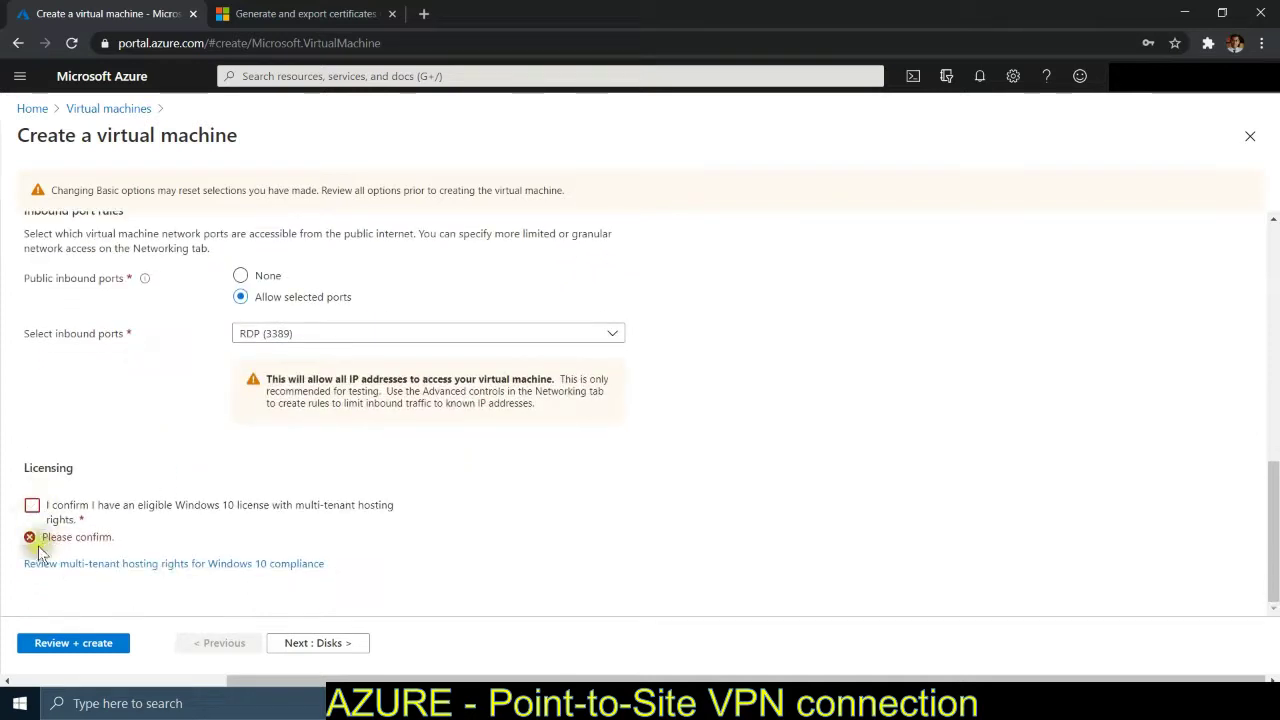
pyautogui.click(31, 508)
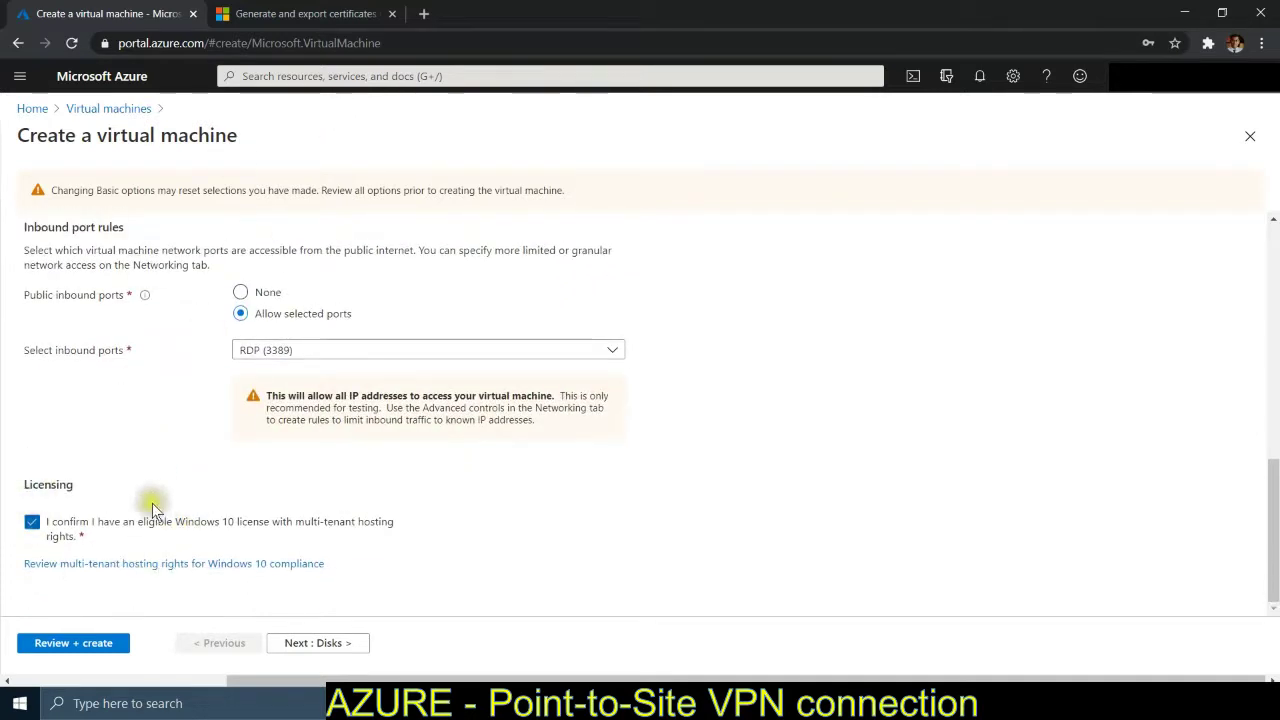
pyautogui.click(103, 650)
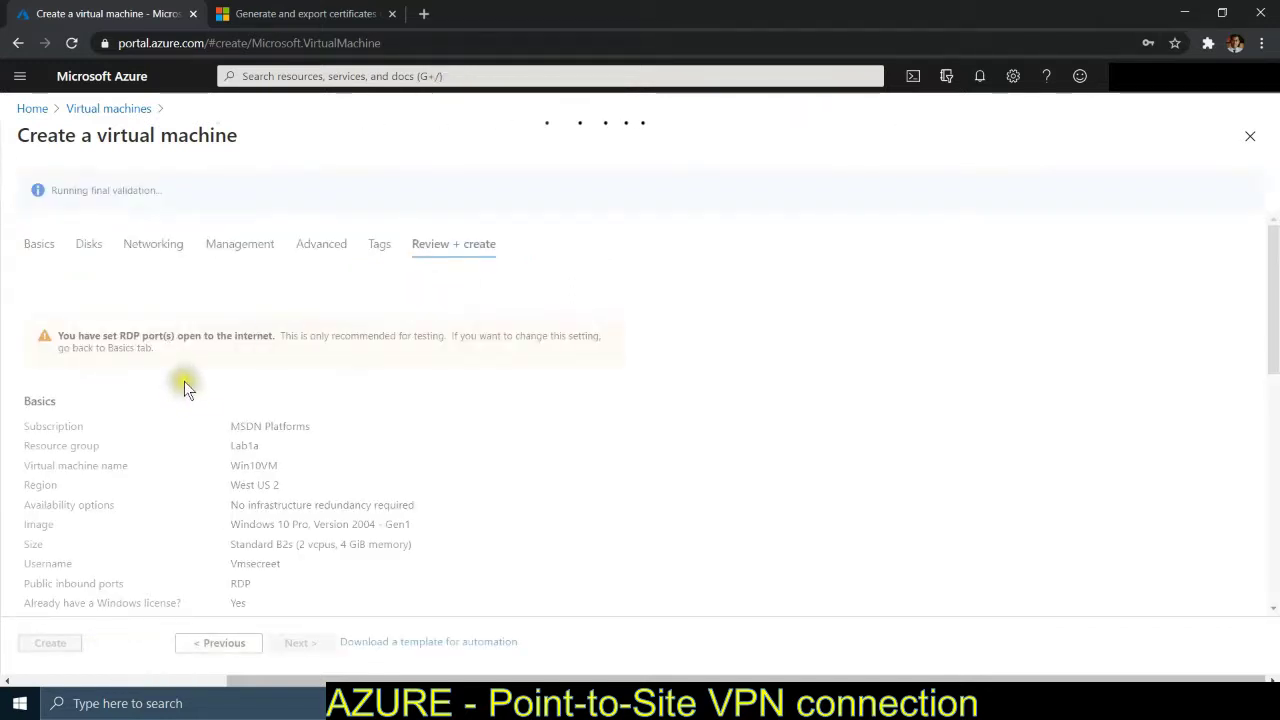
pyautogui.scroll(-3, 200, 410)
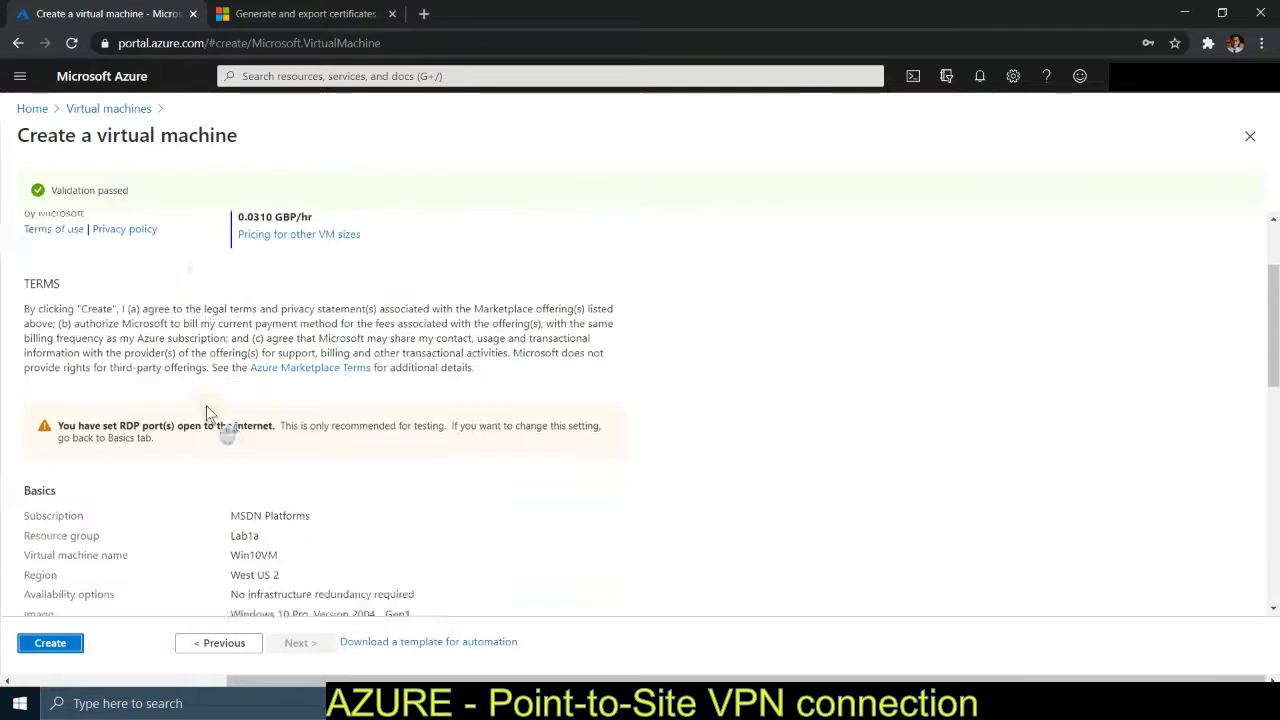
pyautogui.click(50, 642)
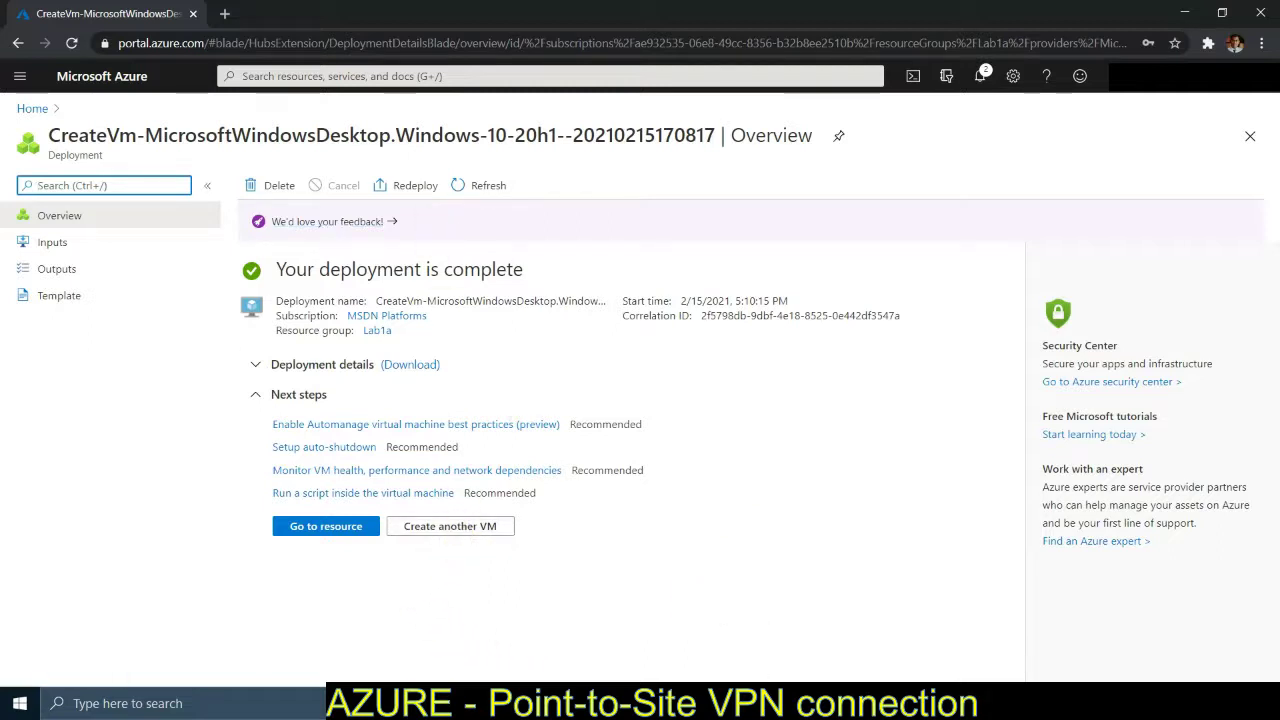
# Create a new desktop folder named 'Shared Files' in the remote session
pyautogui.click(660, 615)
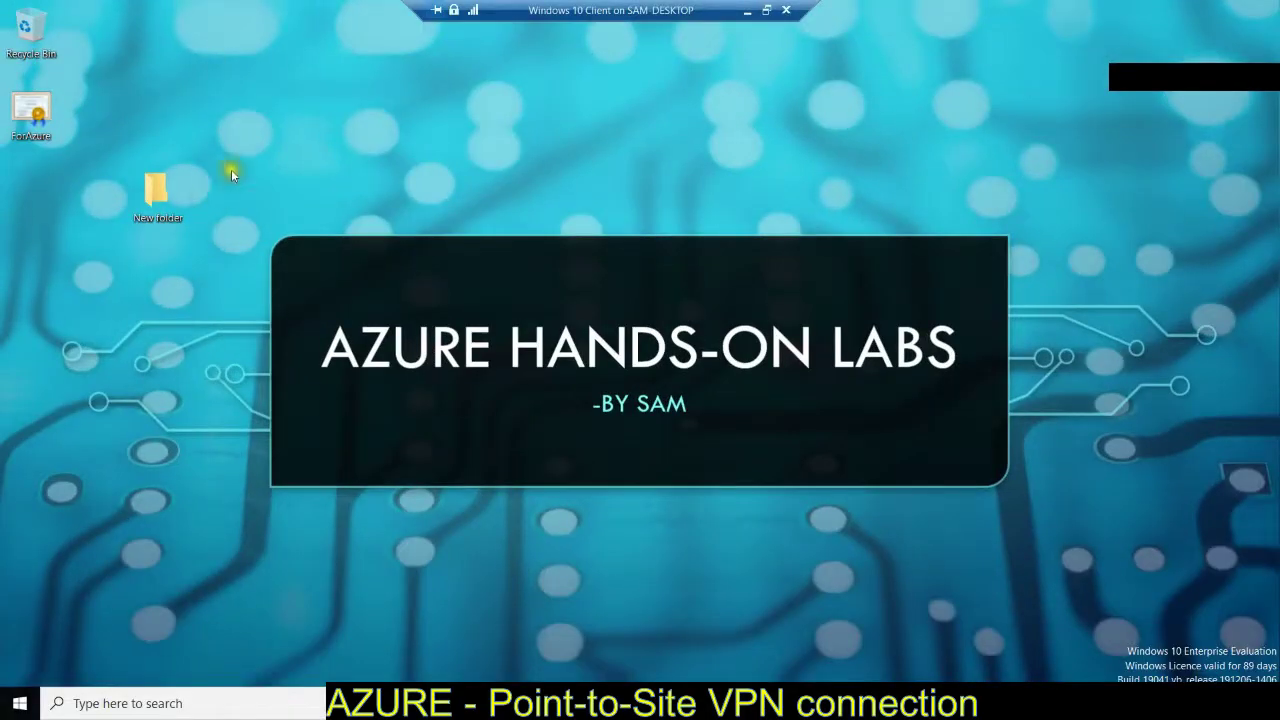
pyautogui.rightClick(311, 104)
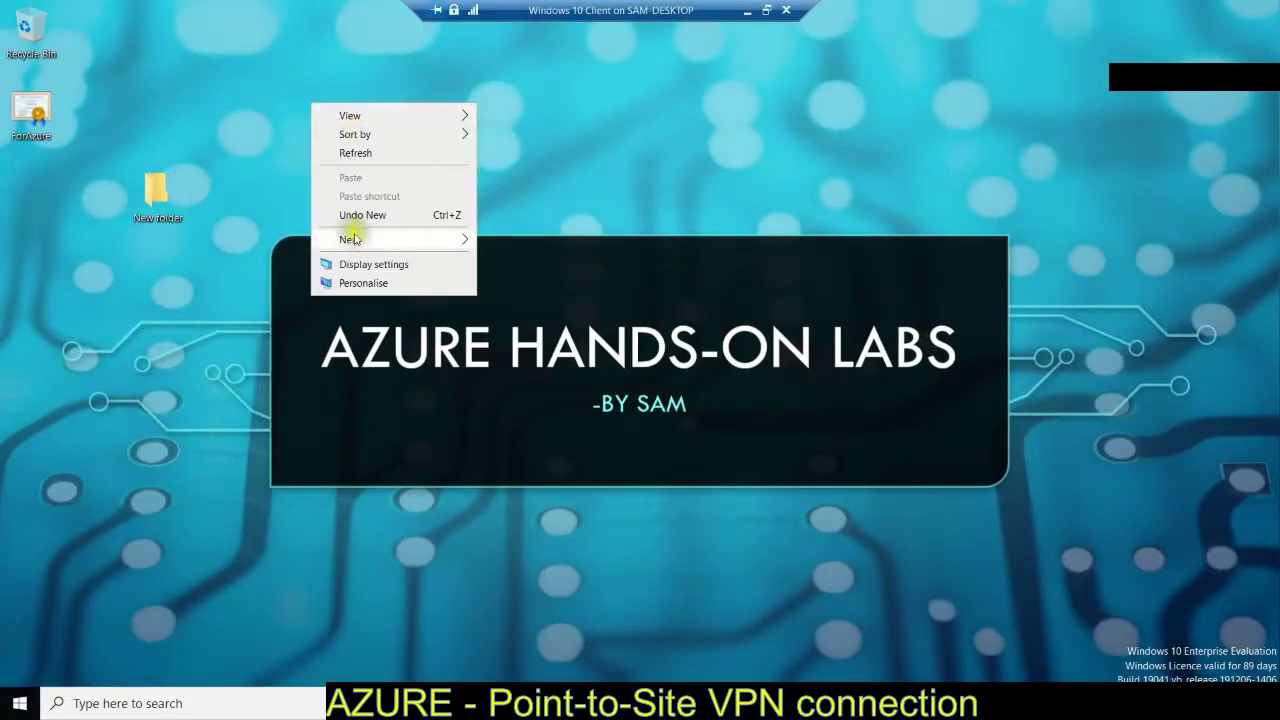
pyautogui.moveTo(352, 239)
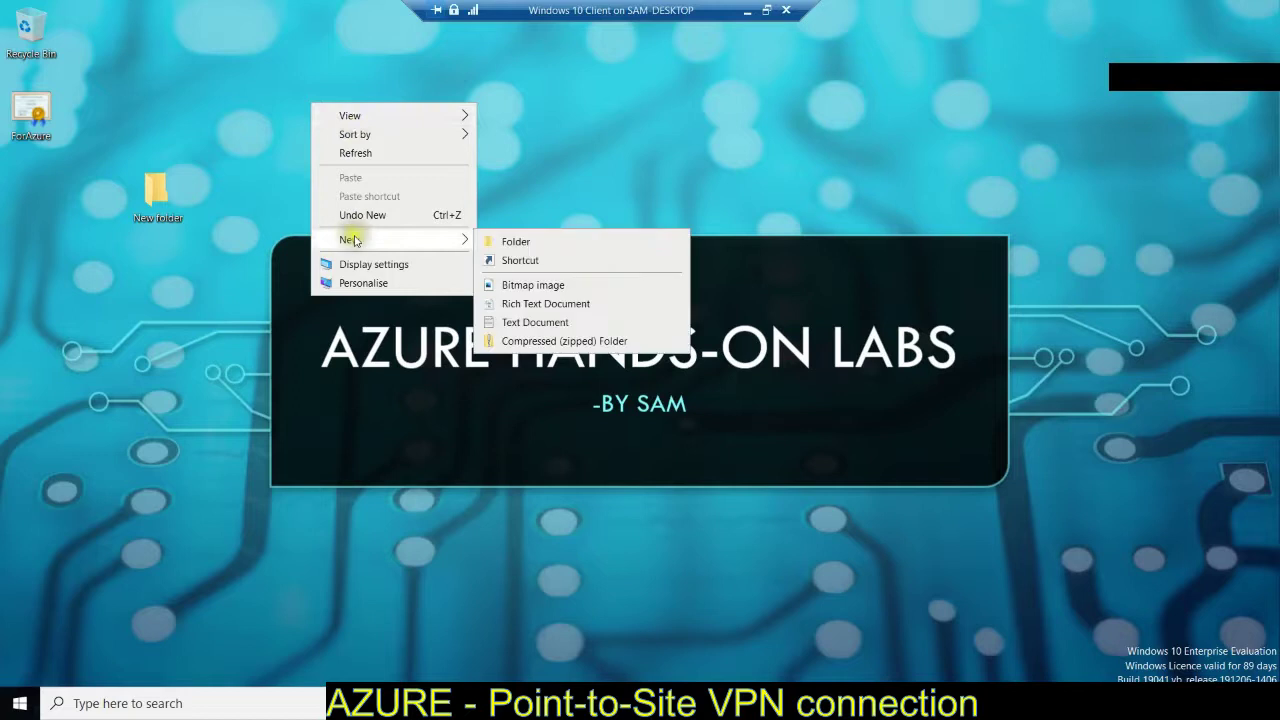
pyautogui.click(556, 243)
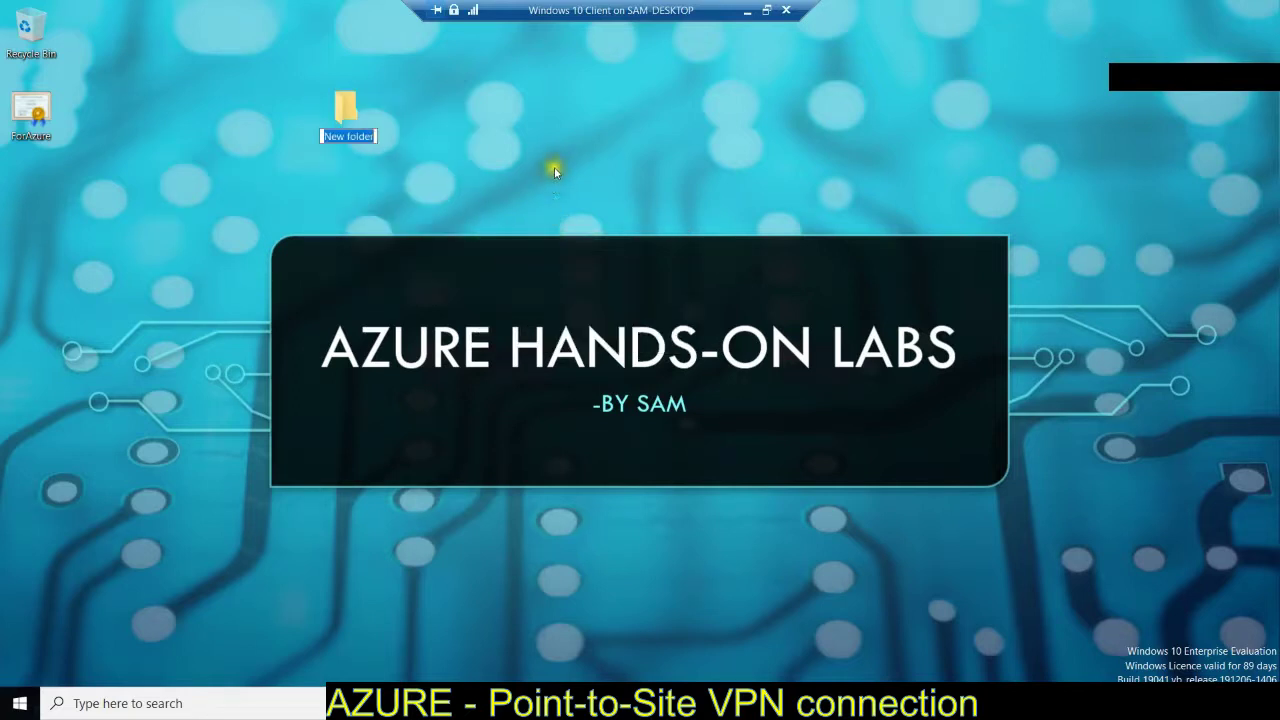
pyautogui.write('c')
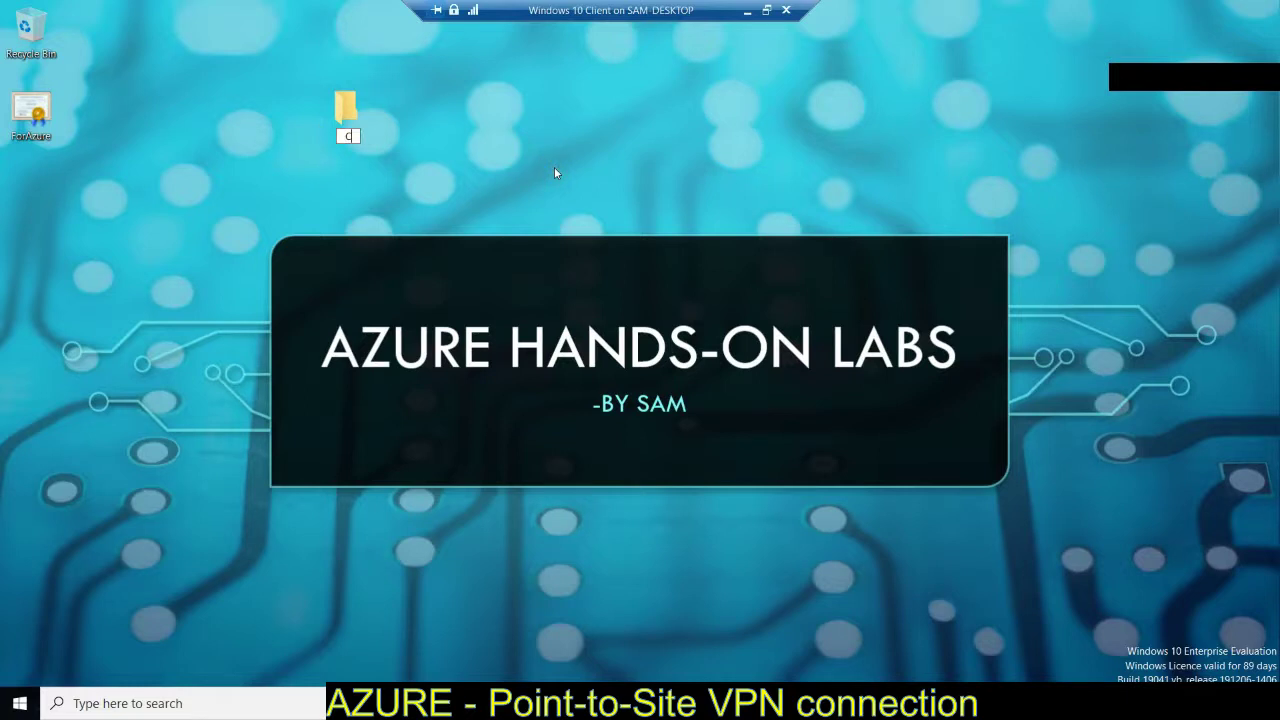
pyautogui.write('Shared Files')
pyautogui.press('Return')
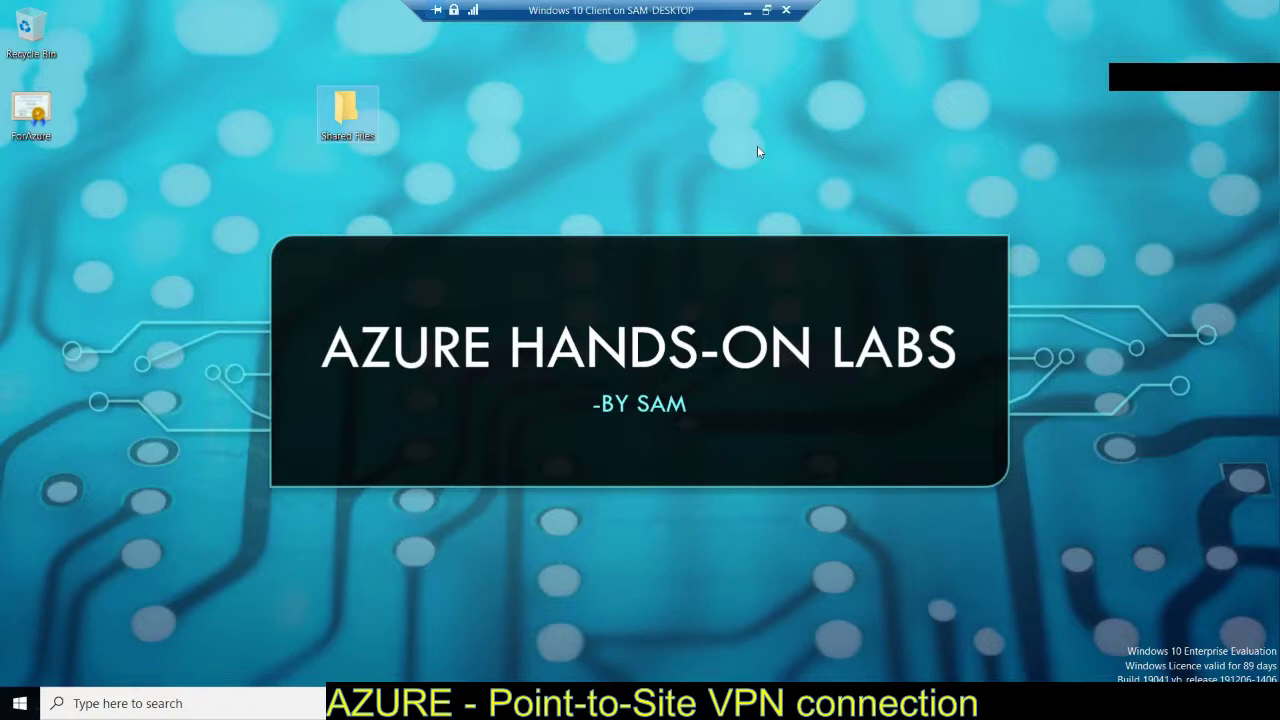
# Return to the full-screen remote desktop and open the Shared Files folder
pyautogui.click(747, 10)
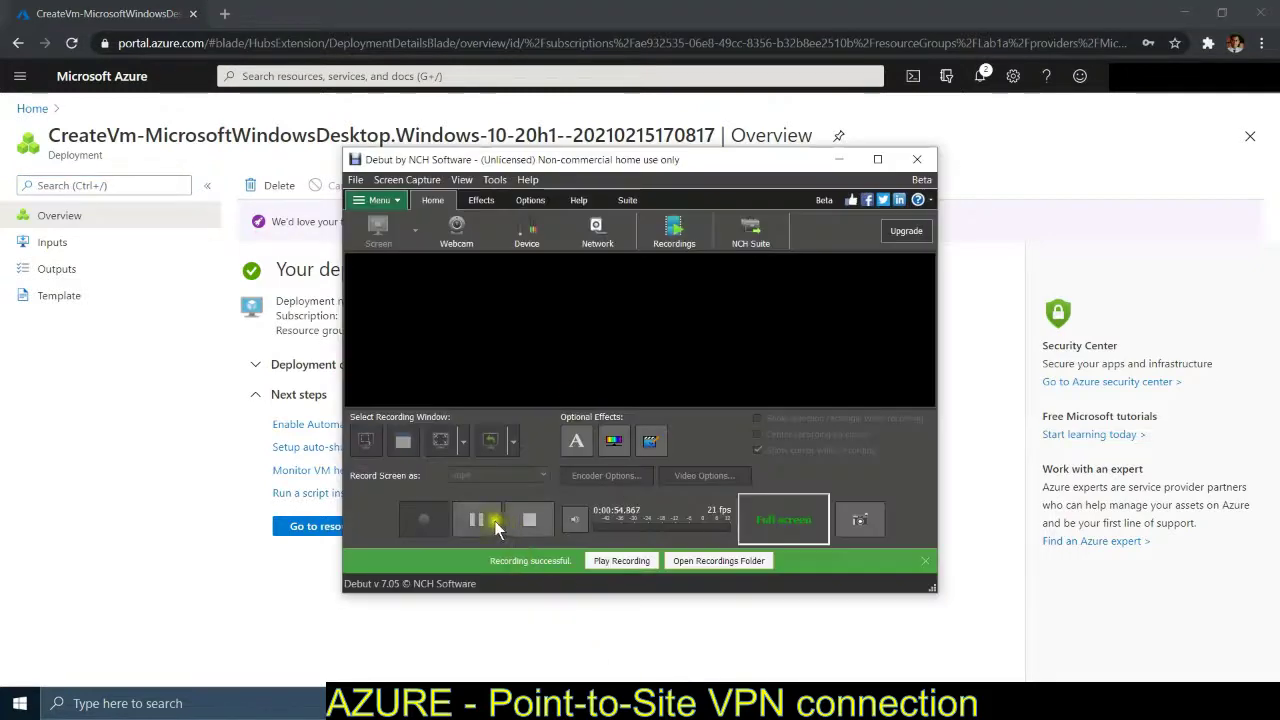
pyautogui.hotkey('alt', 'Tab')
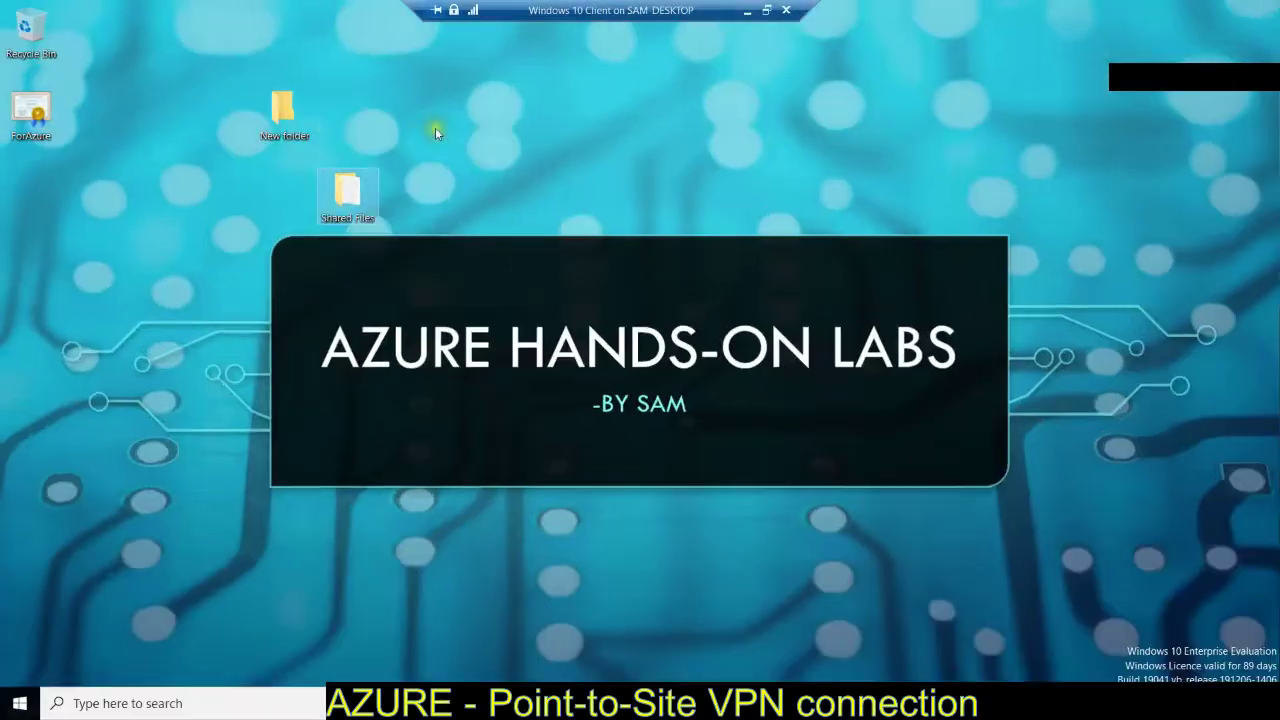
pyautogui.doubleClick(347, 197)
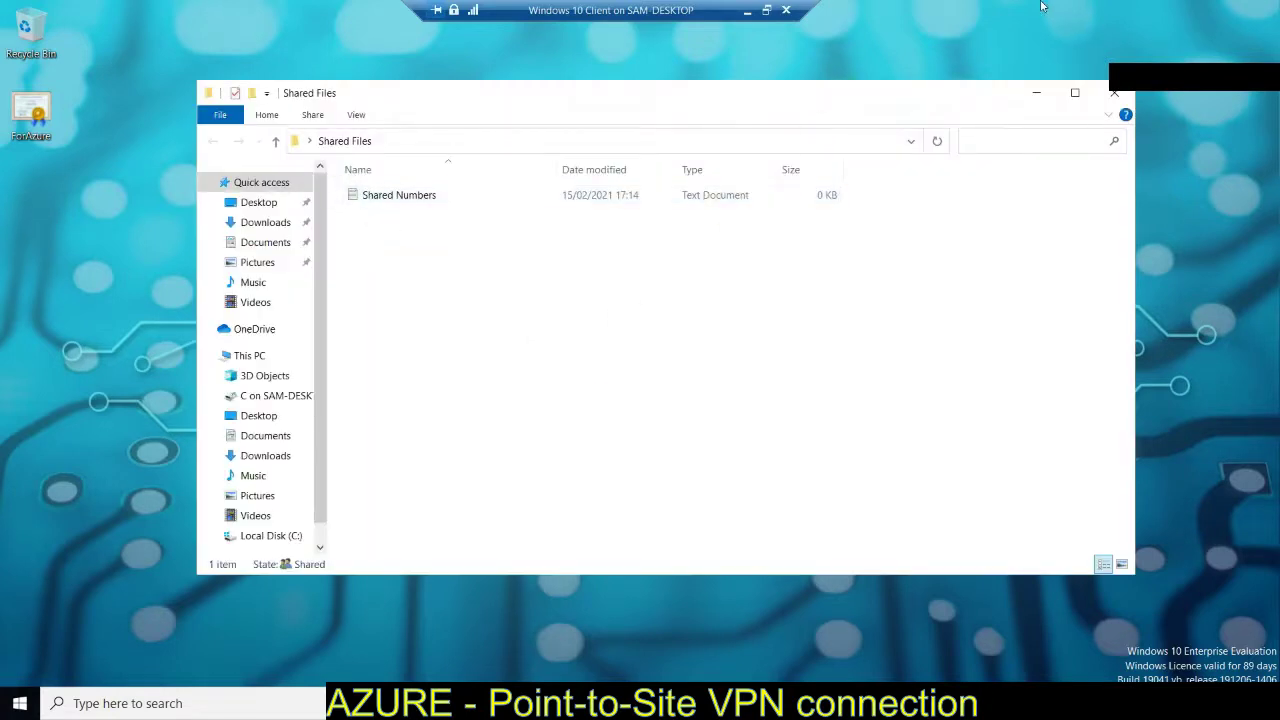